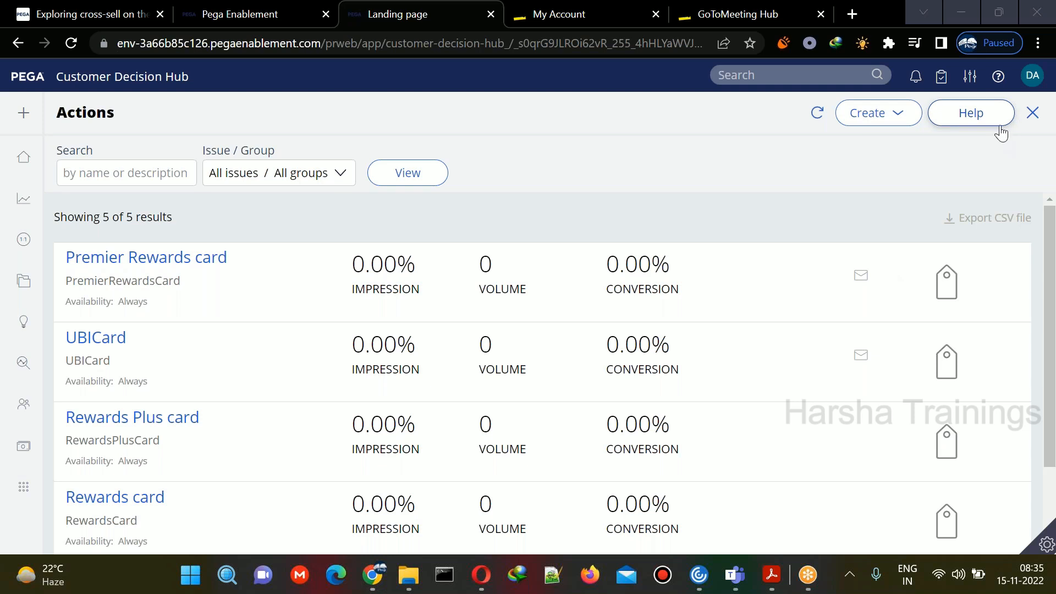
Step: Close the Actions landing page, open Prediction Studio from the Intelligence section, and switch from there to Dev Studio
{"action": "left_click", "coordinate": [1034, 114]}
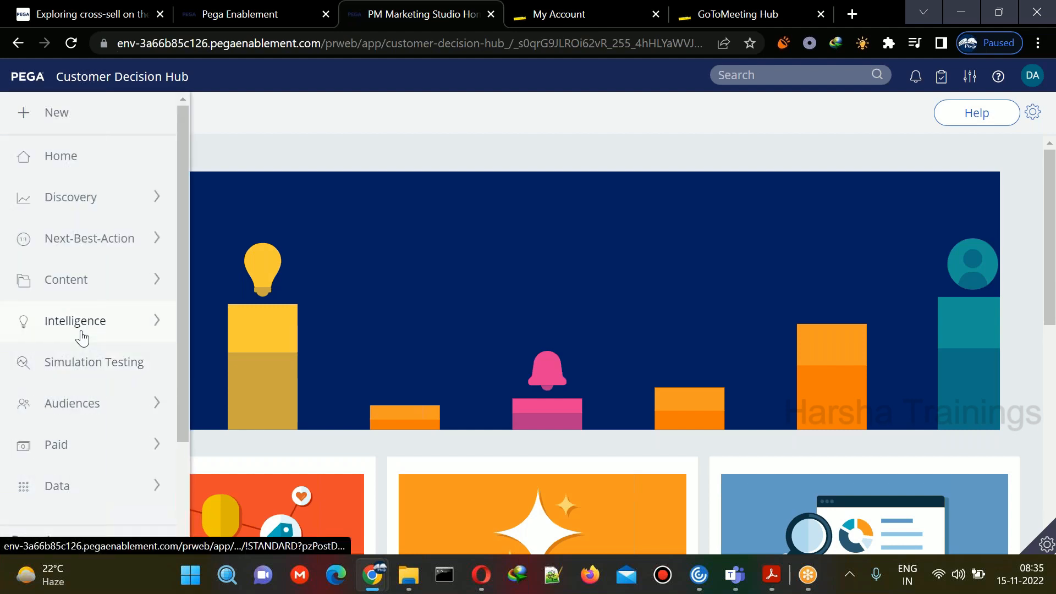
{"action": "left_click", "coordinate": [81, 330]}
{"action": "left_click", "coordinate": [83, 358]}
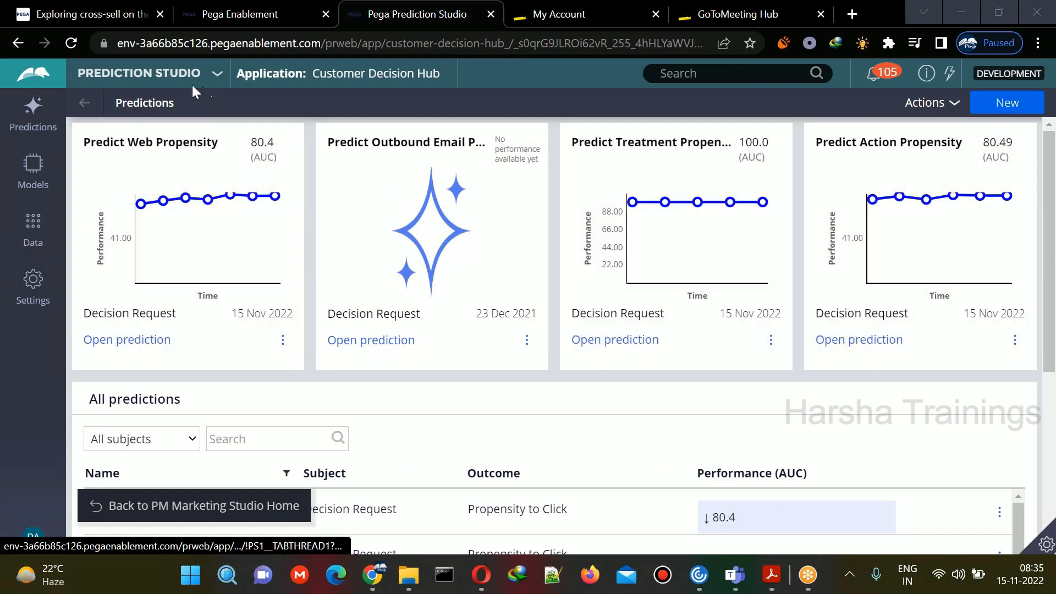
{"action": "left_click", "coordinate": [172, 74]}
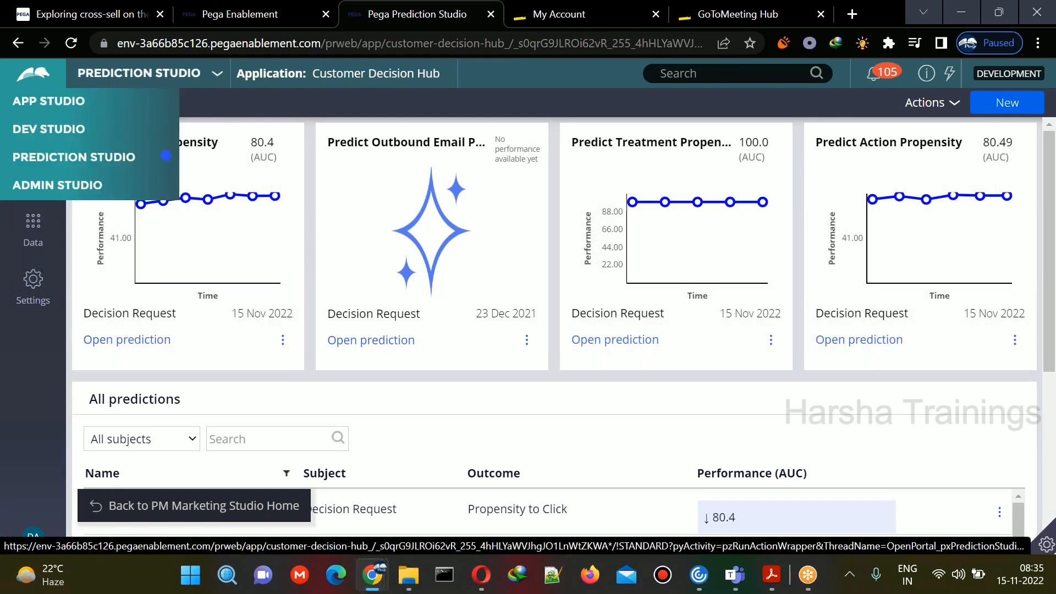
{"action": "left_click", "coordinate": [115, 130]}
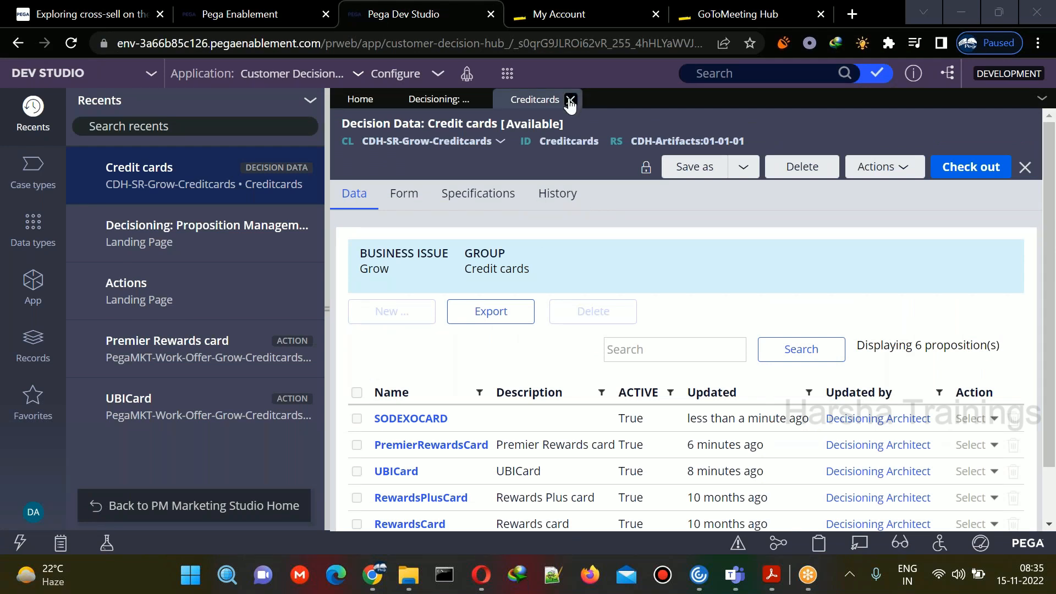
Step: Reopen the Credit cards decision data from Proposition Management with Recents collapsed, and look over its form and proposition data
{"action": "left_click", "coordinate": [571, 100]}
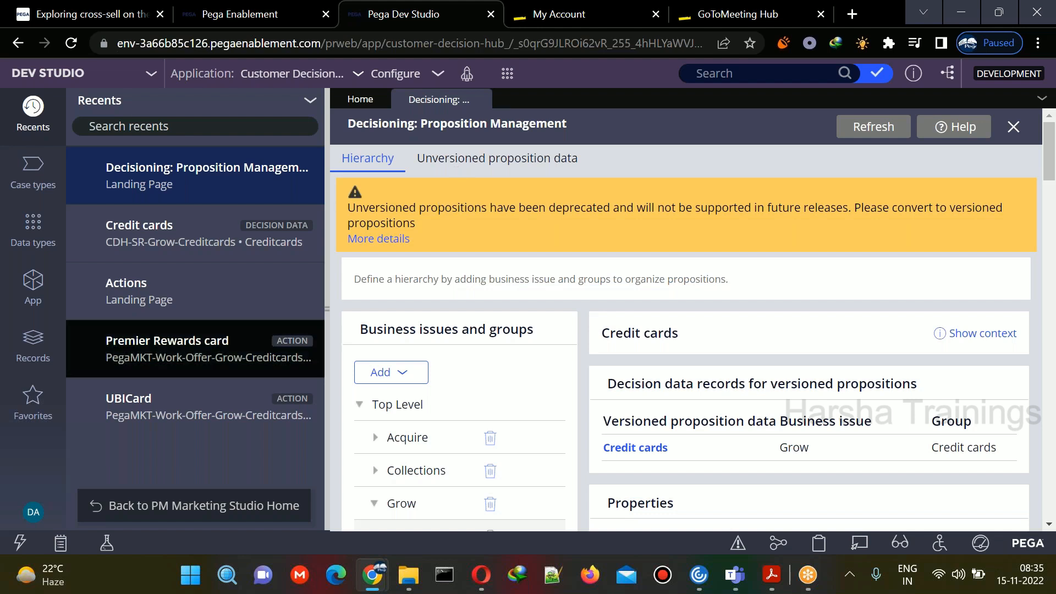
{"action": "left_click", "coordinate": [329, 325]}
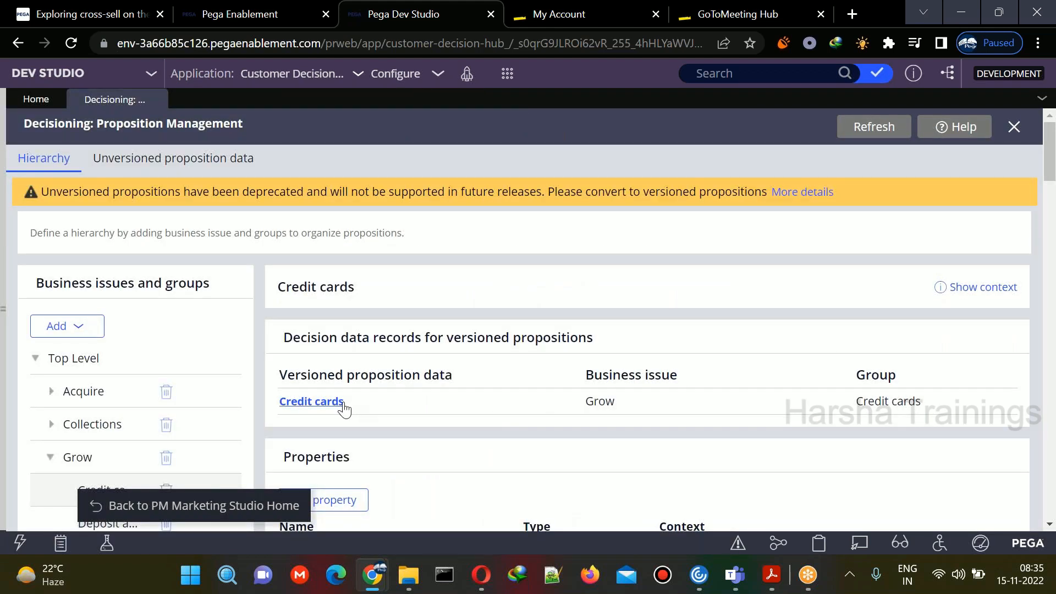
{"action": "left_click", "coordinate": [311, 401]}
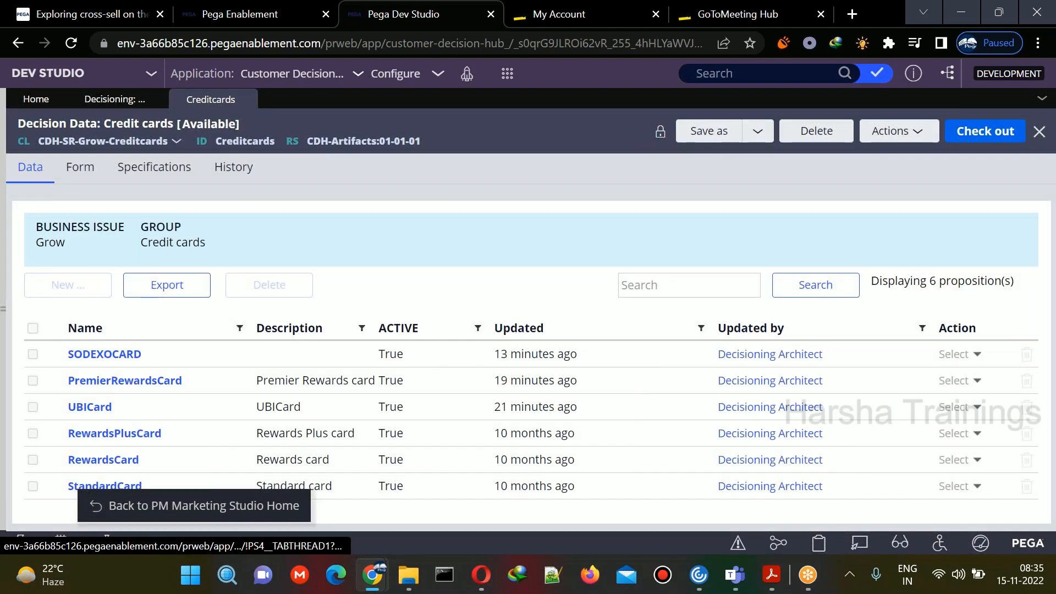
{"action": "left_click", "coordinate": [79, 169]}
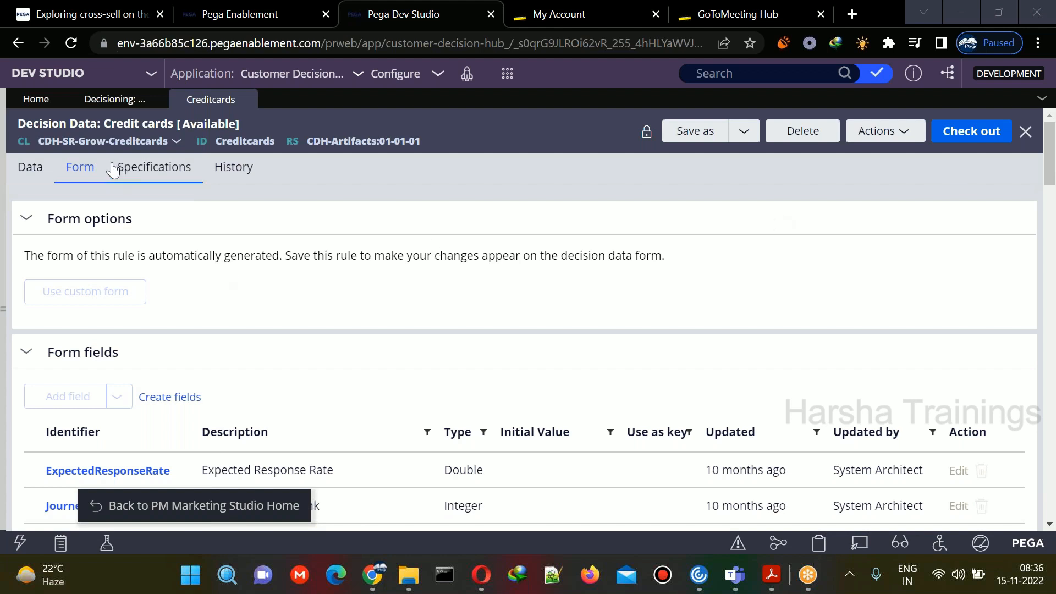
{"action": "left_click", "coordinate": [23, 165]}
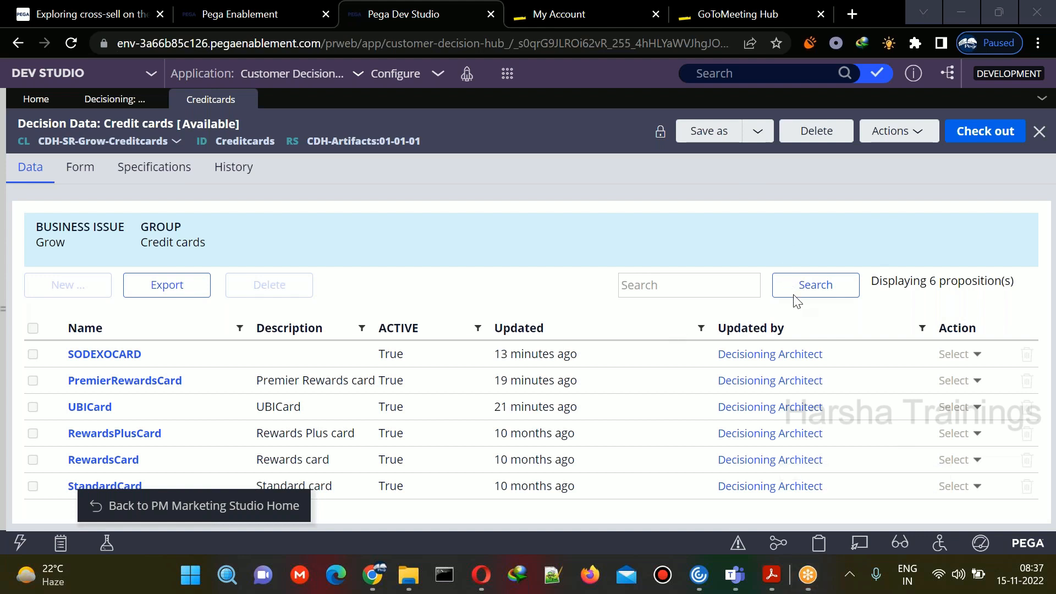
Step: Check out the Credit cards decision data and add a form field with the identifier MonthlyEMI
{"action": "left_click", "coordinate": [985, 131]}
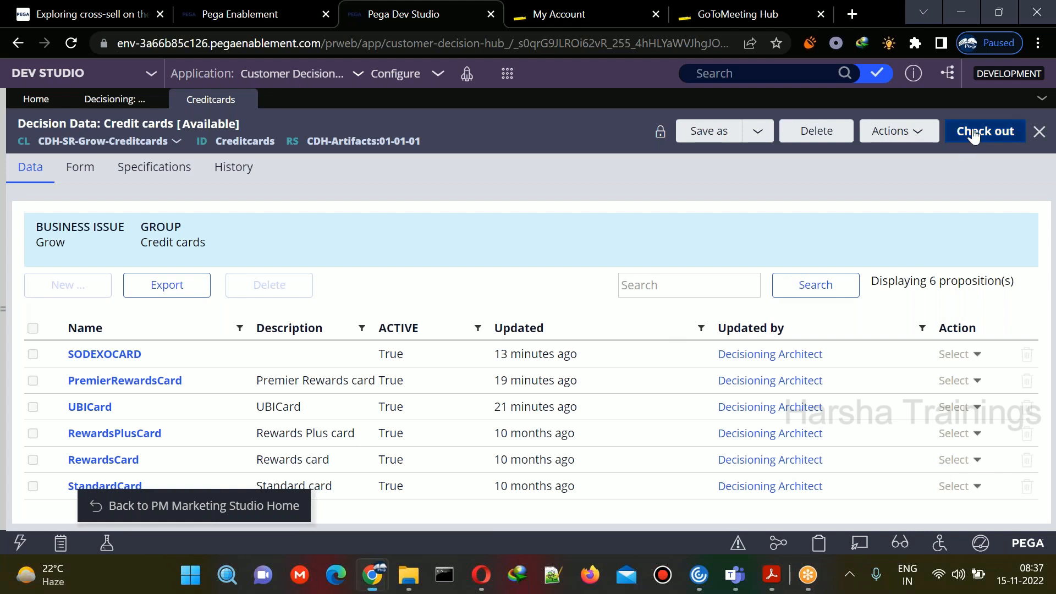
{"action": "left_click", "coordinate": [88, 186]}
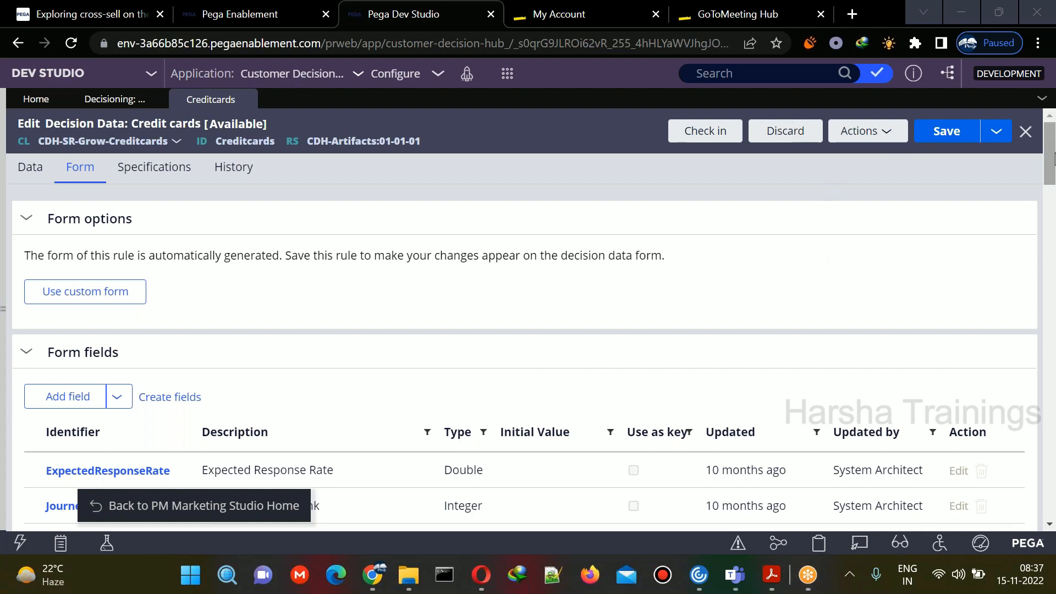
{"action": "left_click_drag", "start_coordinate": [1046, 161], "coordinate": [1053, 497]}
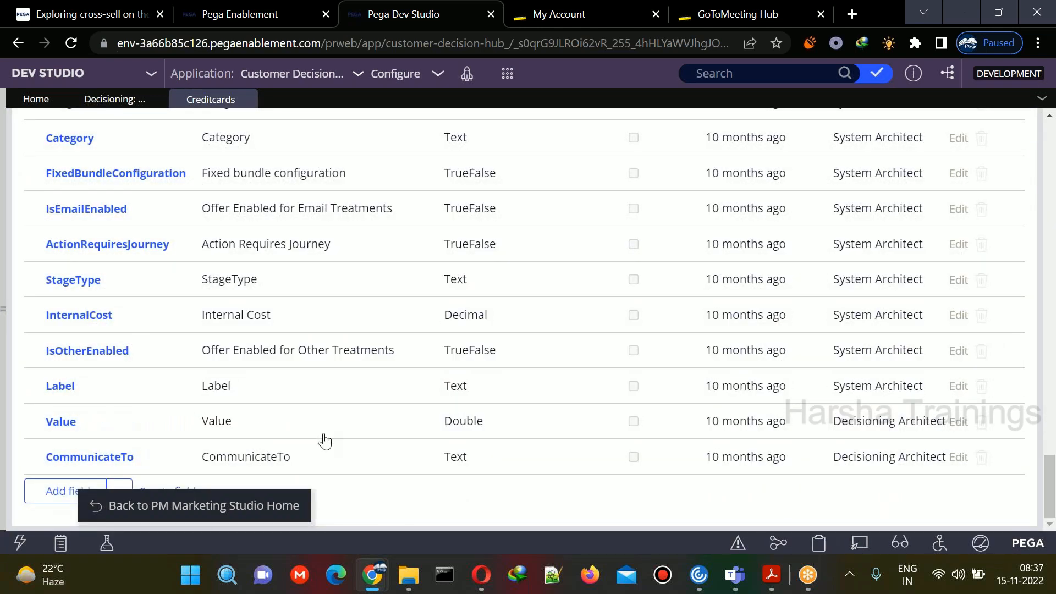
{"action": "left_click", "coordinate": [61, 493]}
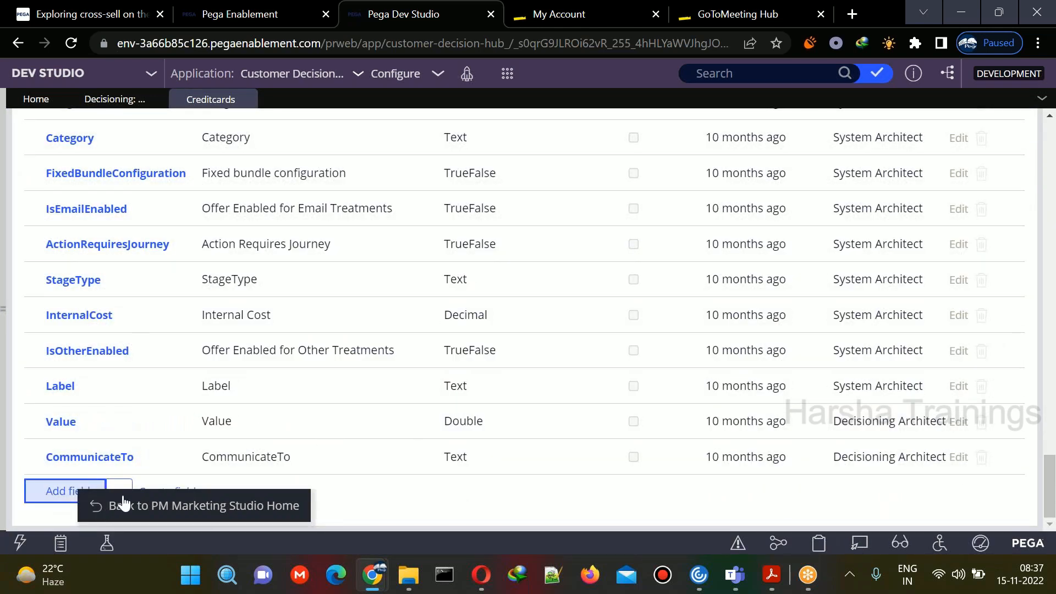
{"action": "left_click_drag", "start_coordinate": [119, 498], "coordinate": [261, 531]}
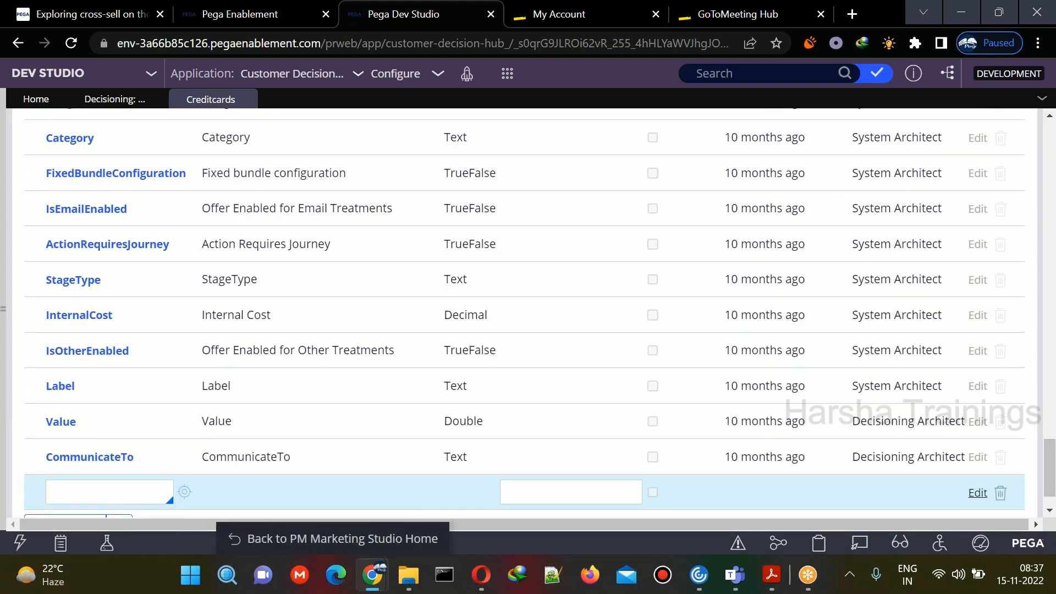
{"action": "scroll", "coordinate": [1053, 487], "scroll_direction": "down", "scroll_amount": 1}
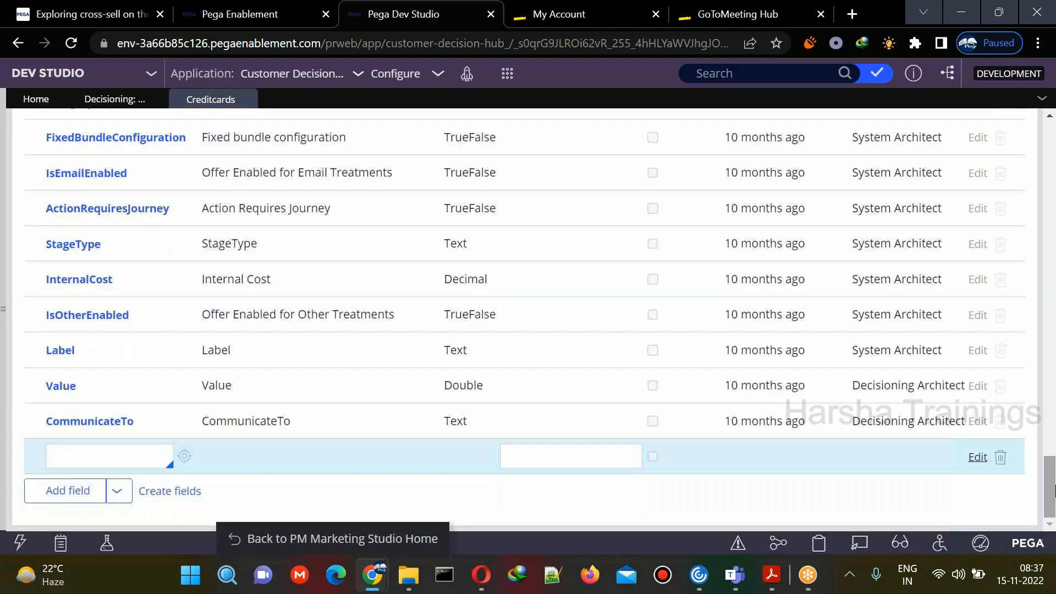
{"action": "left_click", "coordinate": [87, 462]}
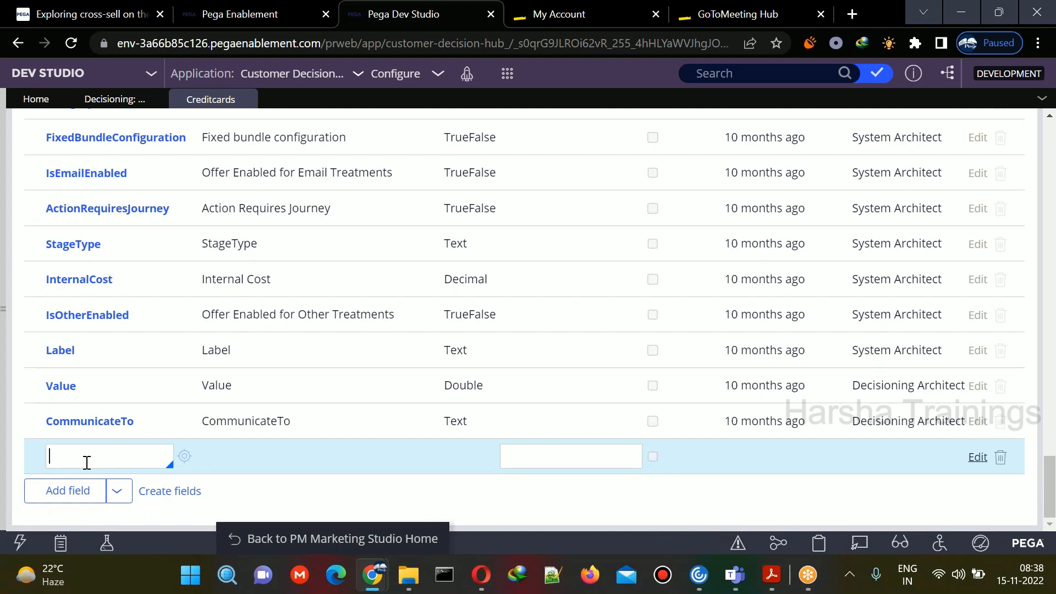
{"action": "type", "text": "MonthlyEMI"}
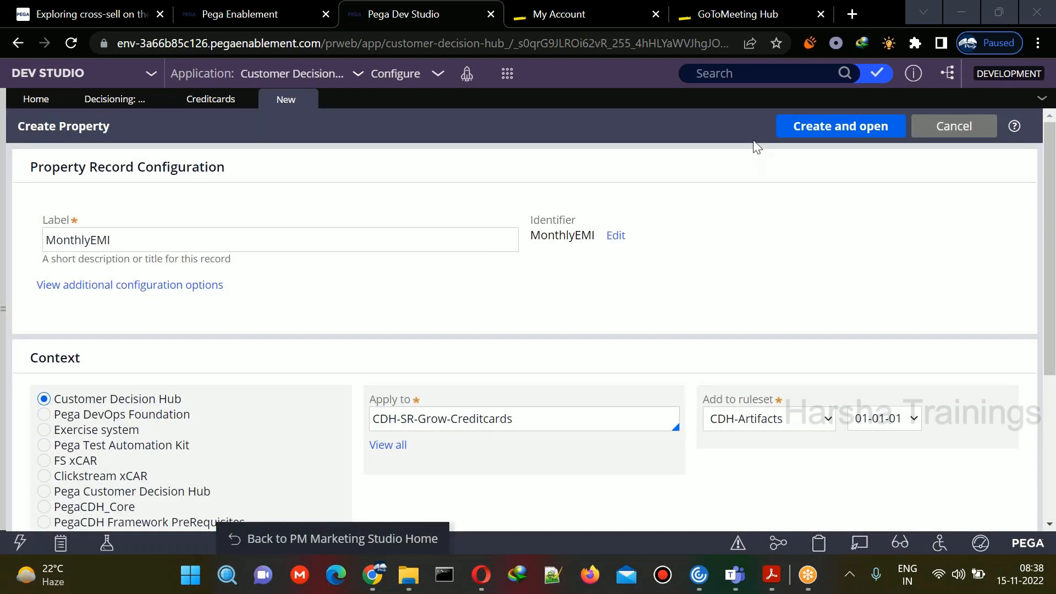
Step: Create and save the MonthlyEMI text property in the CDH-Artifacts ruleset, close it, and apply it to the new form field
{"action": "left_click", "coordinate": [828, 128]}
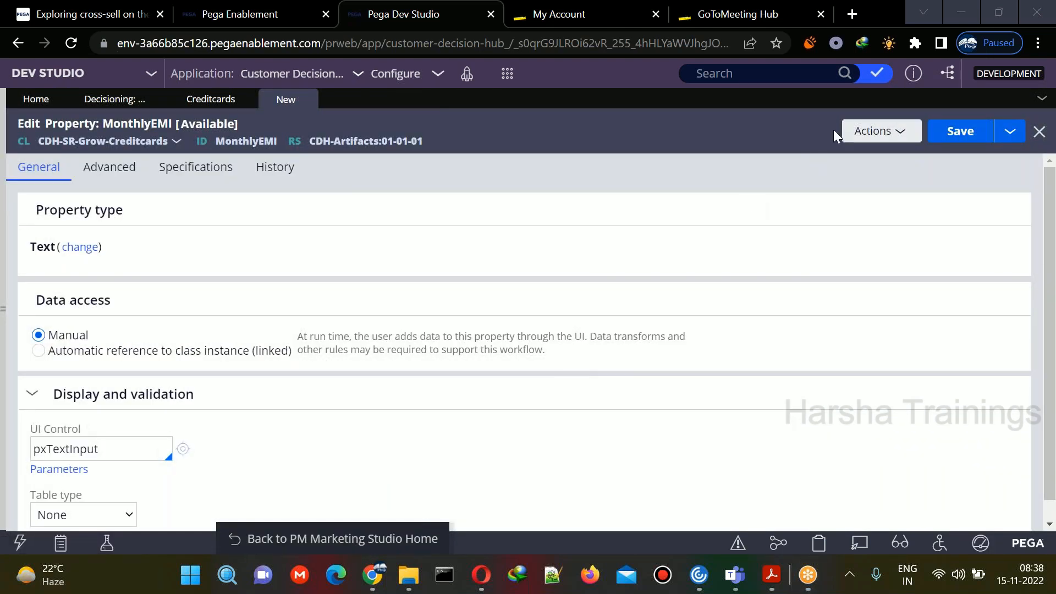
{"action": "mouse_move", "coordinate": [1053, 311]}
{"action": "left_mouse_down"}
{"action": "mouse_move", "coordinate": [1054, 329]}
{"action": "mouse_move", "coordinate": [1052, 310]}
{"action": "left_mouse_up"}
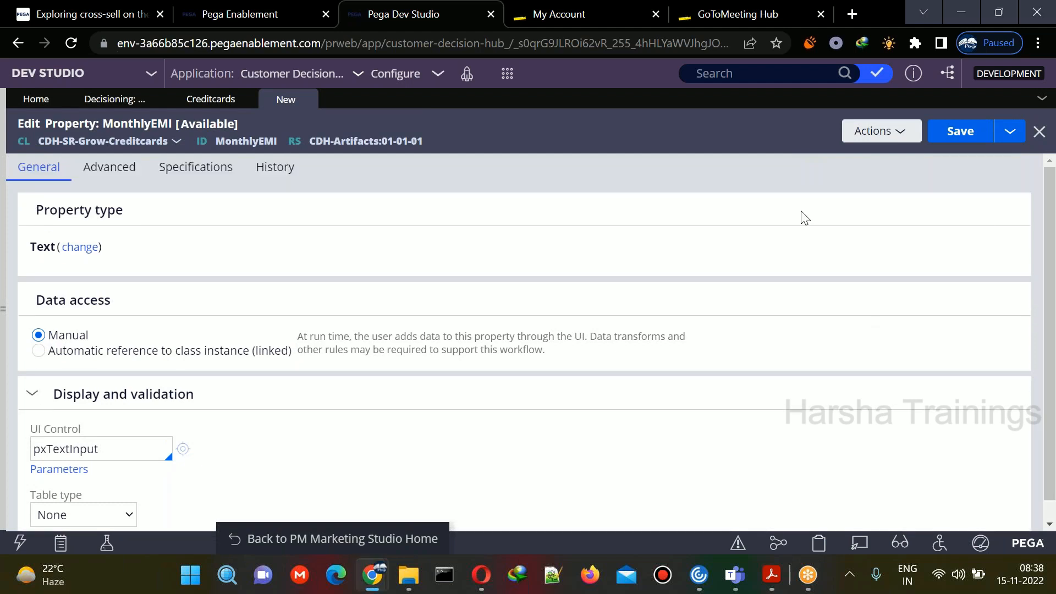
{"action": "left_click", "coordinate": [945, 129]}
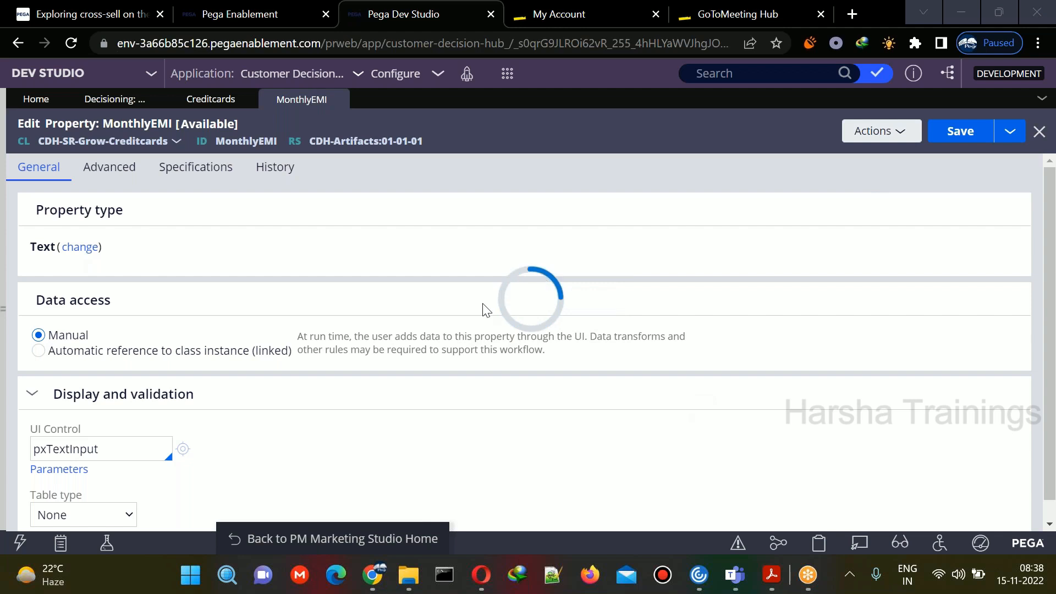
{"action": "left_click", "coordinate": [338, 100]}
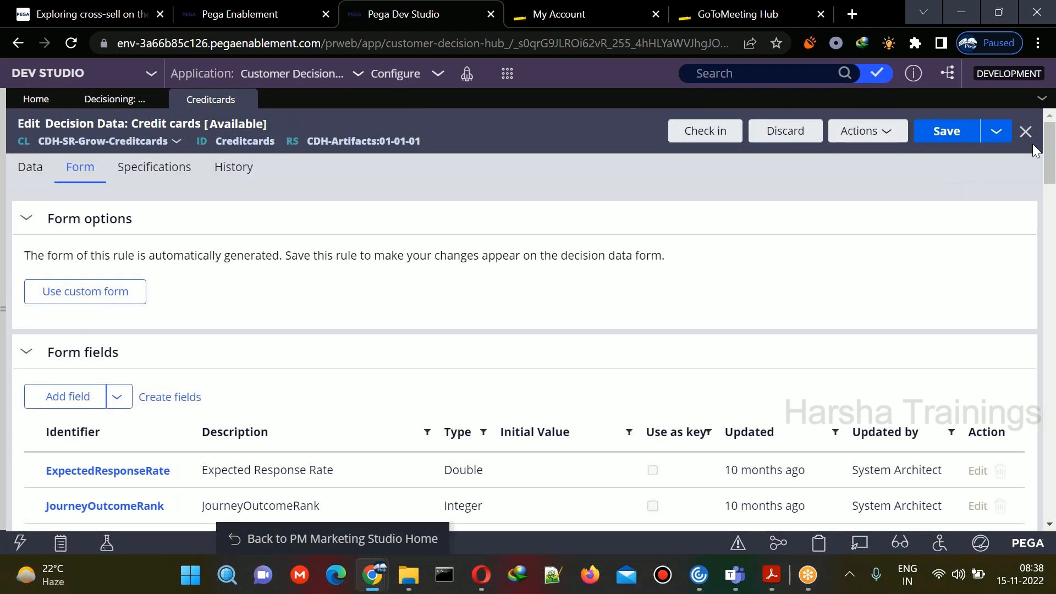
{"action": "left_click_drag", "start_coordinate": [1050, 151], "coordinate": [1052, 480]}
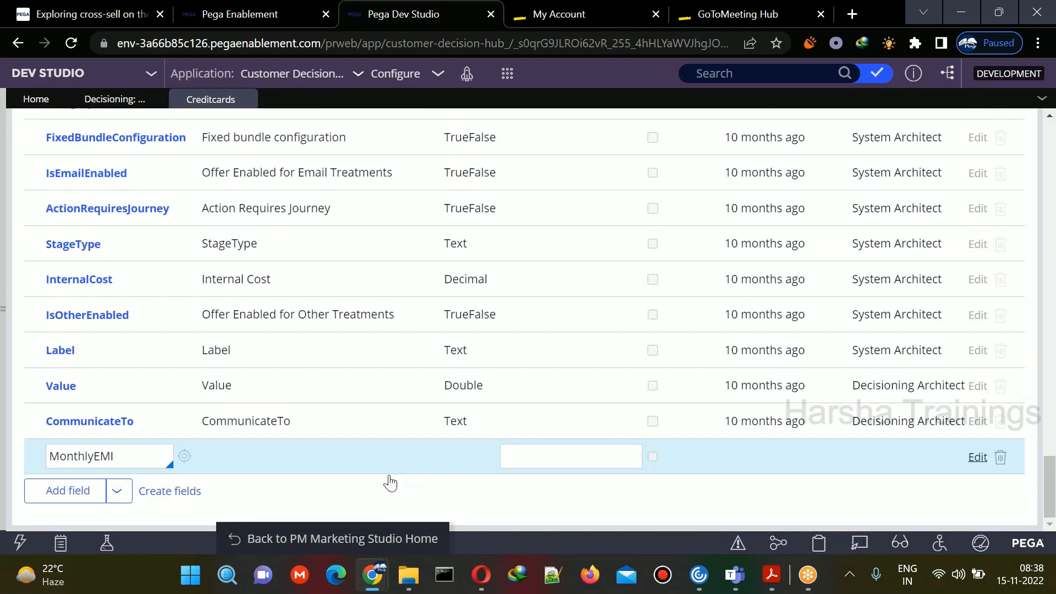
{"action": "left_click", "coordinate": [410, 496]}
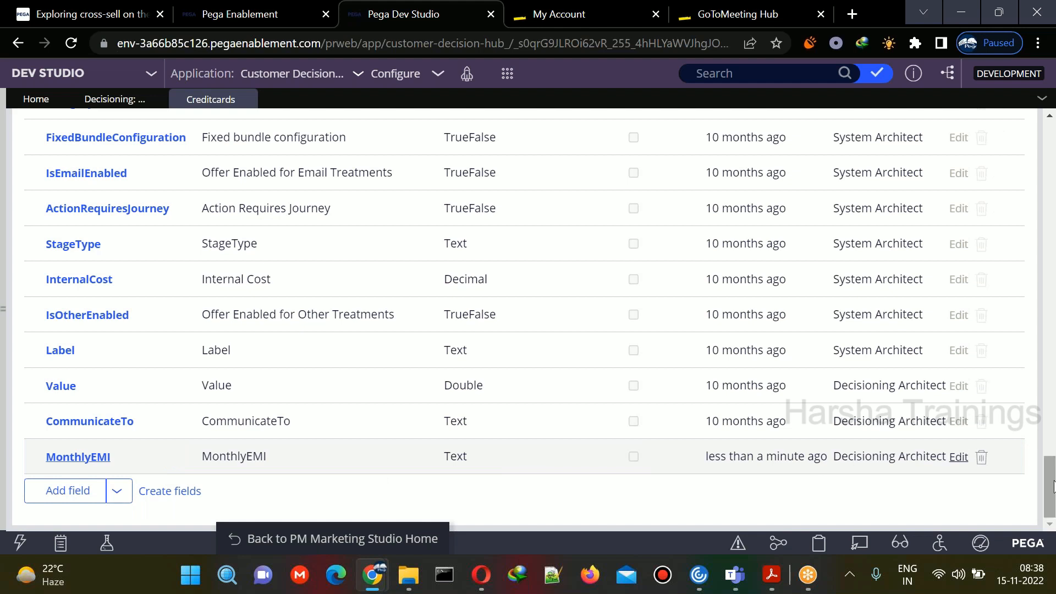
Step: Add another field to the Credit cards form with the identifier CreditCardPrice
{"action": "mouse_move", "coordinate": [1055, 473]}
{"action": "left_mouse_down"}
{"action": "mouse_move", "coordinate": [1054, 245]}
{"action": "mouse_move", "coordinate": [1050, 484]}
{"action": "left_mouse_up"}
{"action": "left_click", "coordinate": [83, 495]}
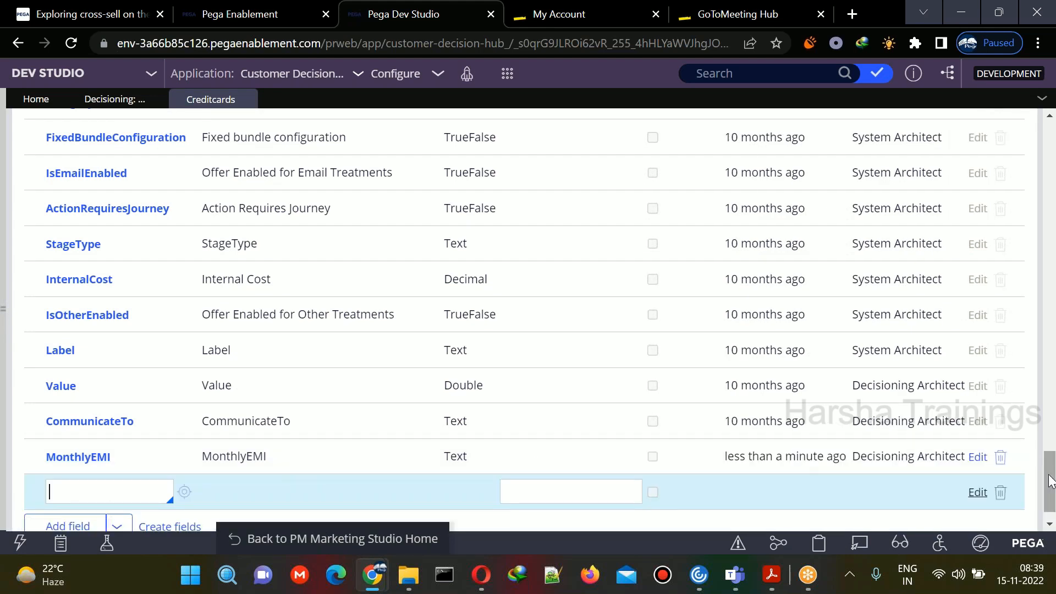
{"action": "left_click_drag", "start_coordinate": [1050, 477], "coordinate": [1050, 489]}
{"action": "type", "text": "CreditCardPrice"}
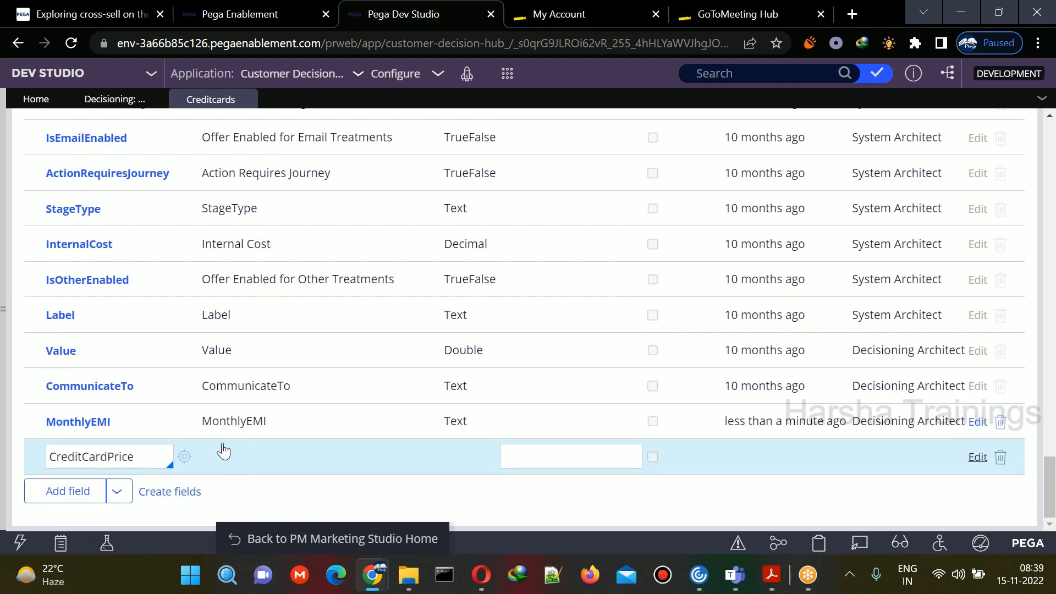
Step: Create and save the CreditCardPrice text property in the CDH-Artifacts ruleset, close it, and apply it to its form field
{"action": "left_click", "coordinate": [184, 458]}
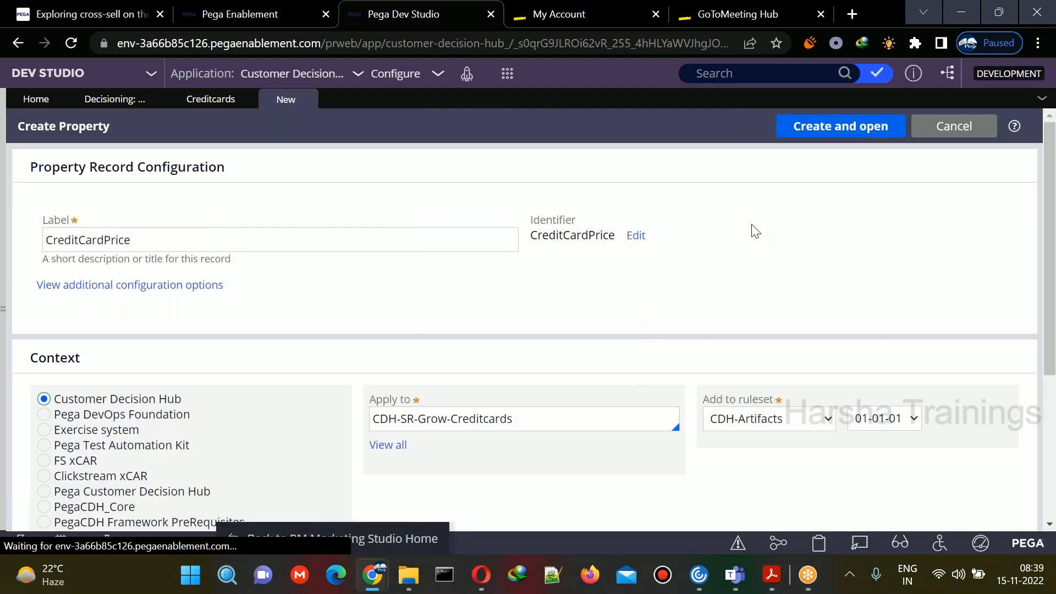
{"action": "left_click", "coordinate": [879, 128]}
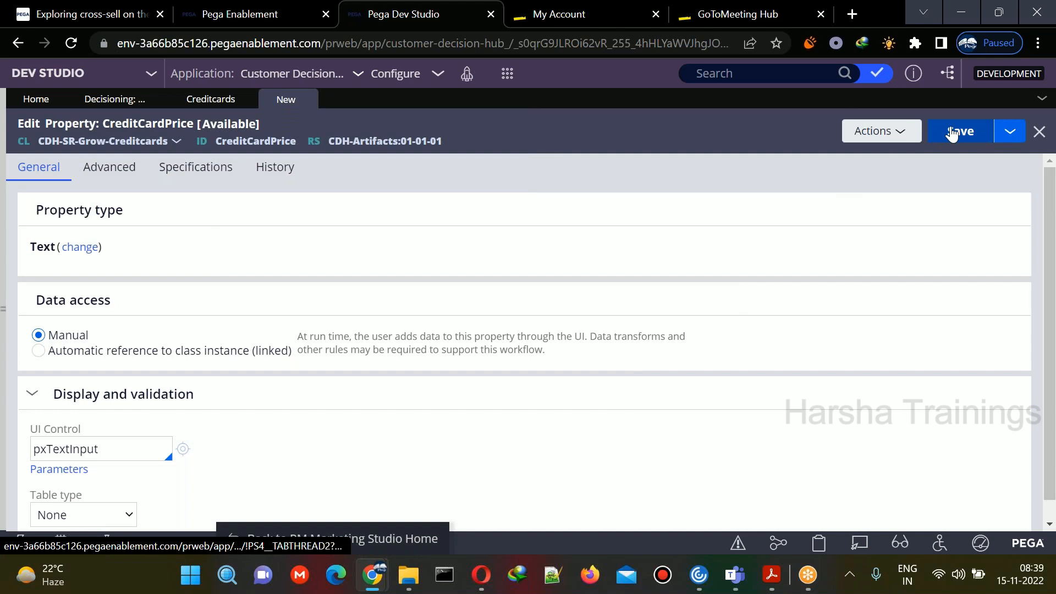
{"action": "left_click", "coordinate": [953, 133]}
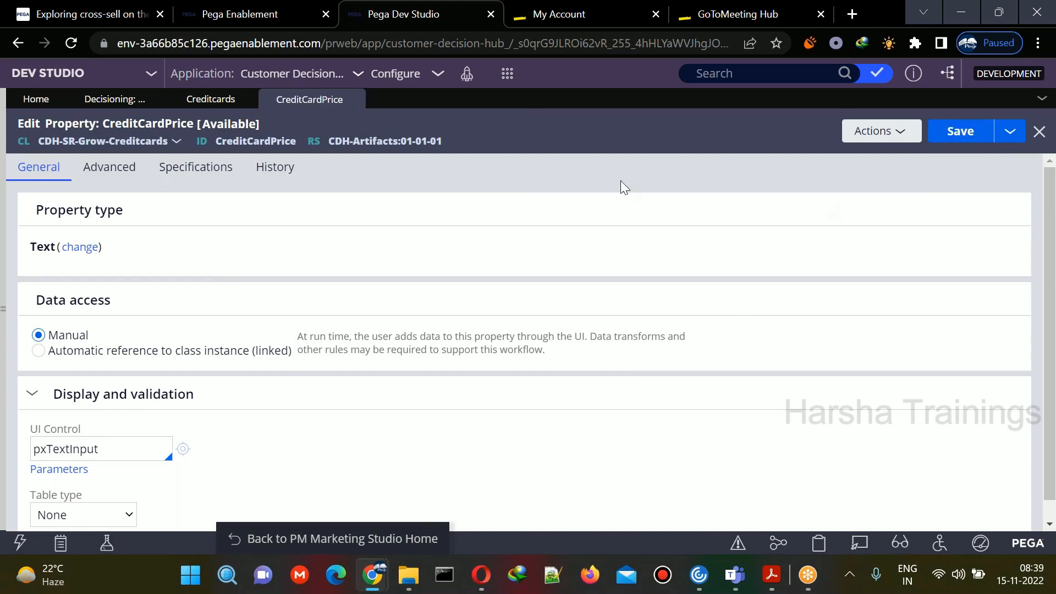
{"action": "left_click", "coordinate": [358, 99]}
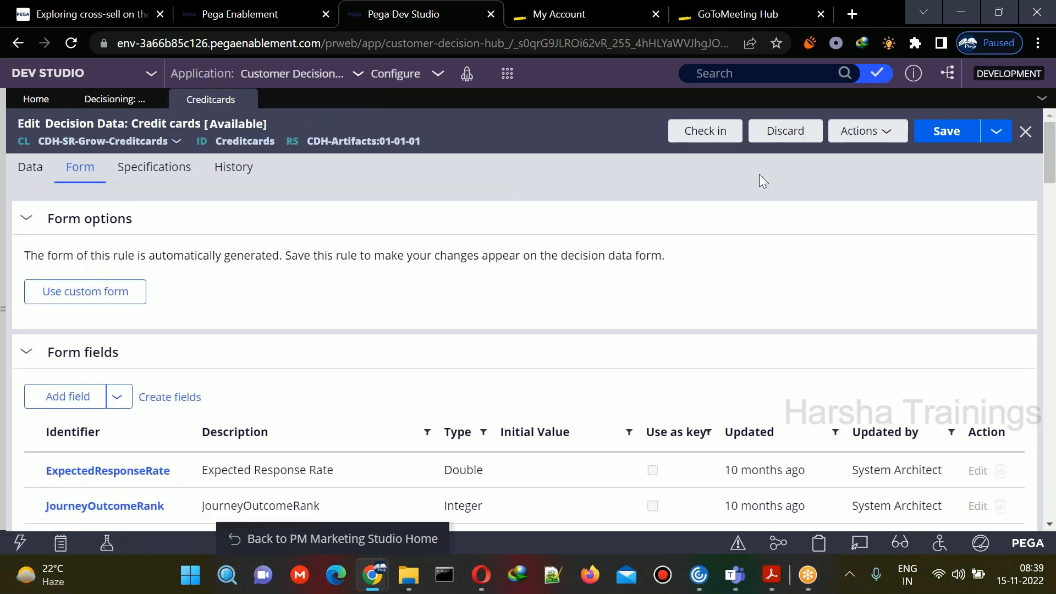
{"action": "left_click_drag", "start_coordinate": [1054, 175], "coordinate": [1052, 495]}
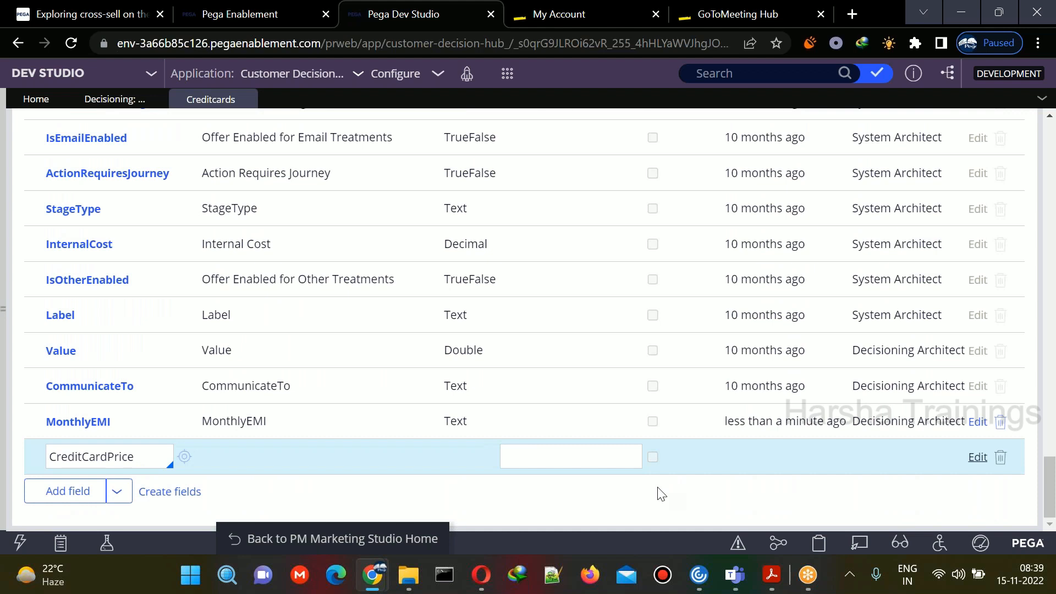
{"action": "left_click", "coordinate": [622, 486]}
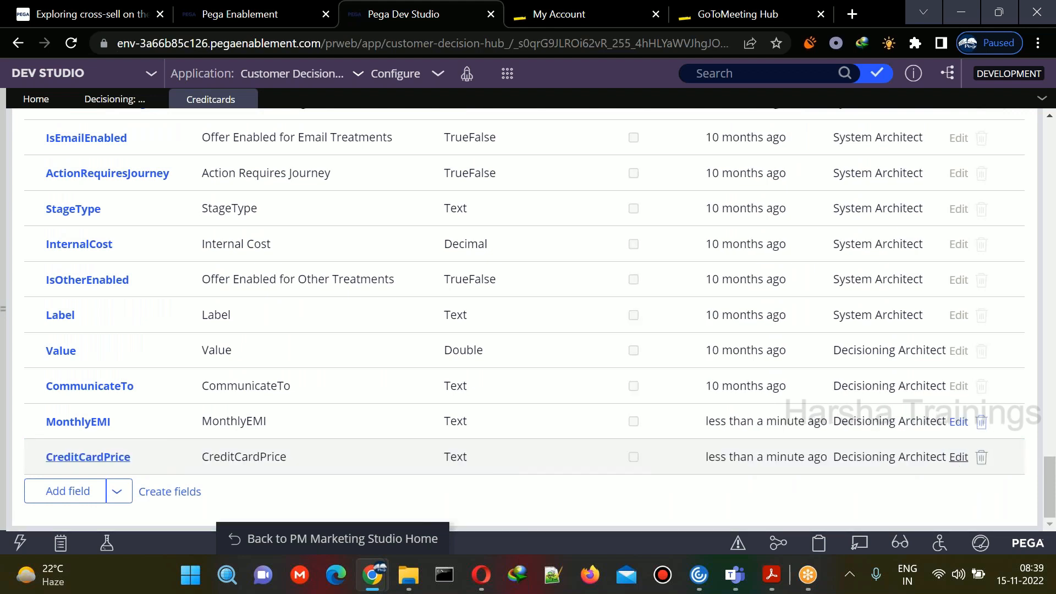
Step: Save the Credit cards decision data with its two added form fields
{"action": "left_click_drag", "start_coordinate": [1054, 468], "coordinate": [1055, 113]}
{"action": "left_click", "coordinate": [936, 139]}
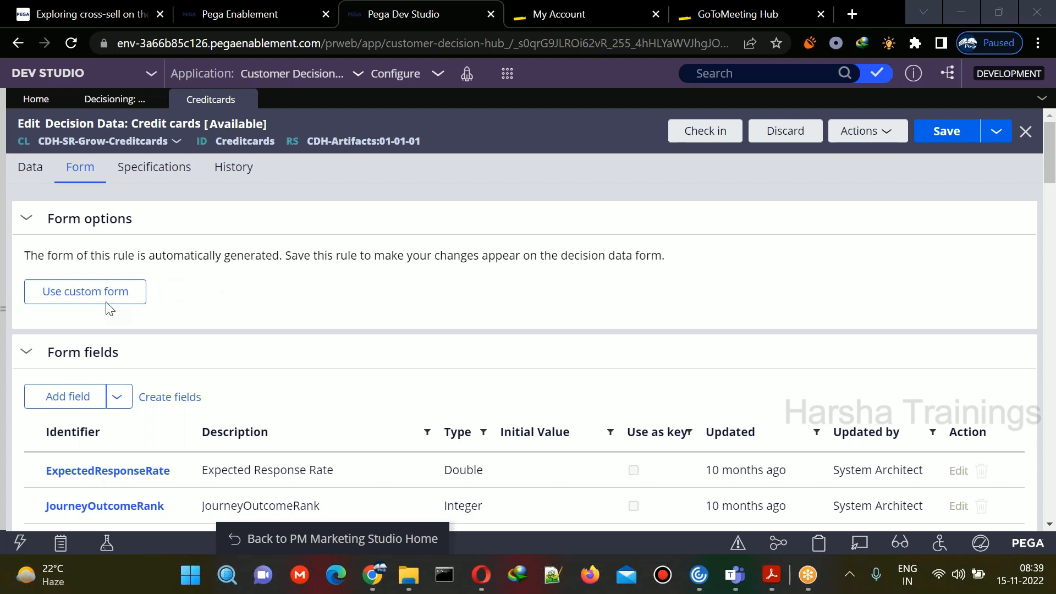
Step: View the option for switching to a custom form, dismiss it, and return to the Credit cards proposition list
{"action": "left_click", "coordinate": [85, 292]}
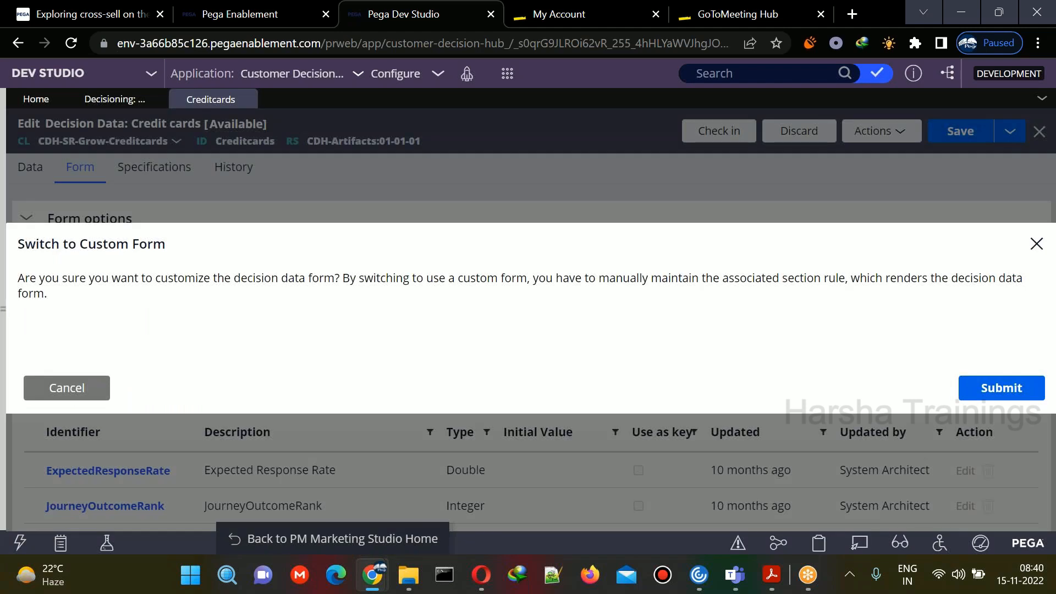
{"action": "left_click", "coordinate": [70, 387]}
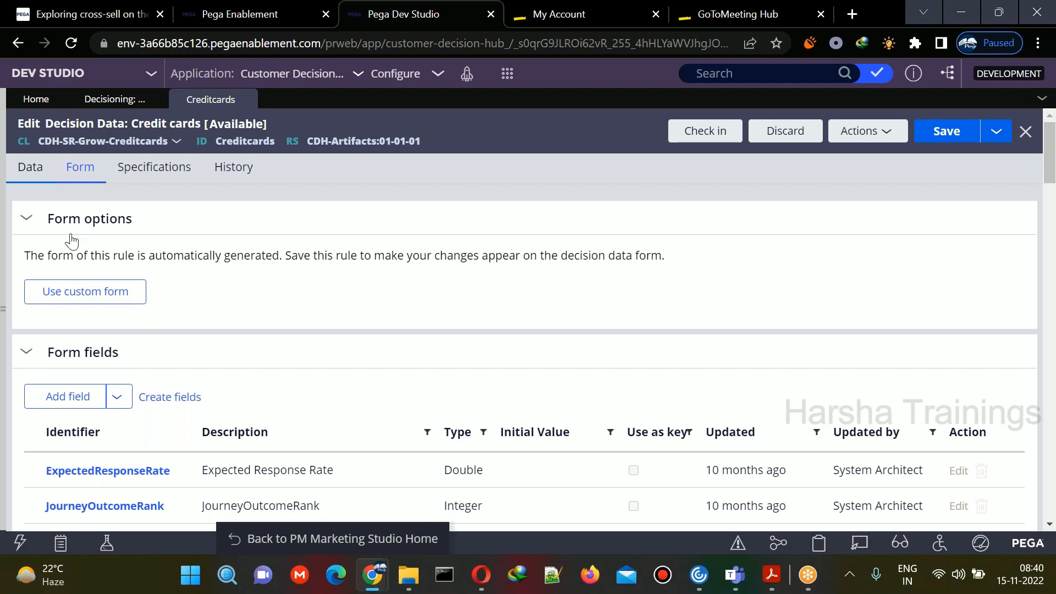
{"action": "left_click", "coordinate": [30, 167]}
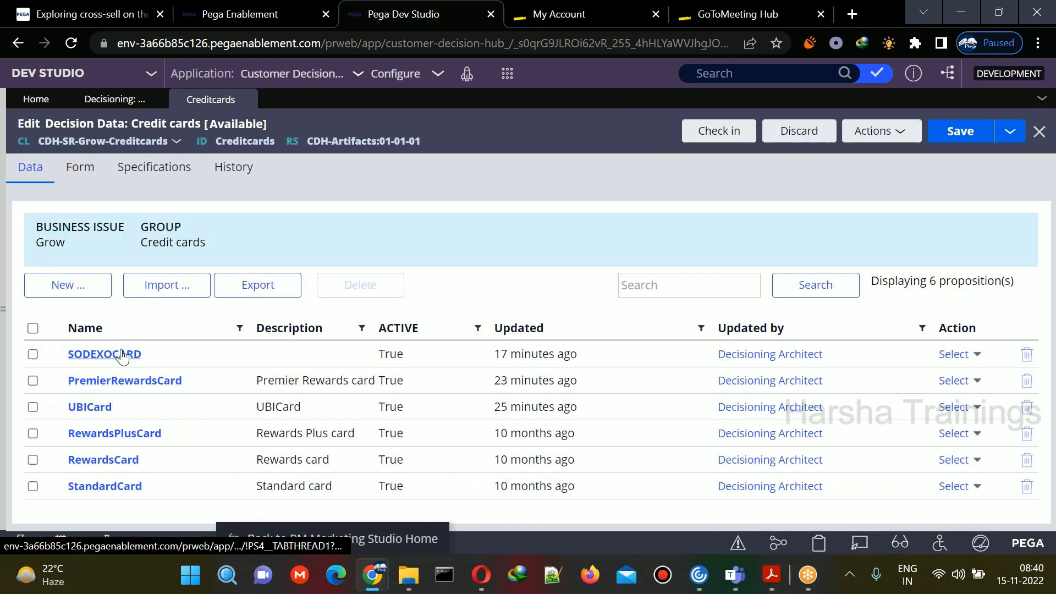
Step: Open the SODEXOCARD proposition, examine its CreditCardPrice and MonthlyEMI fields, and return to the Credit cards decision data
{"action": "left_click", "coordinate": [104, 351]}
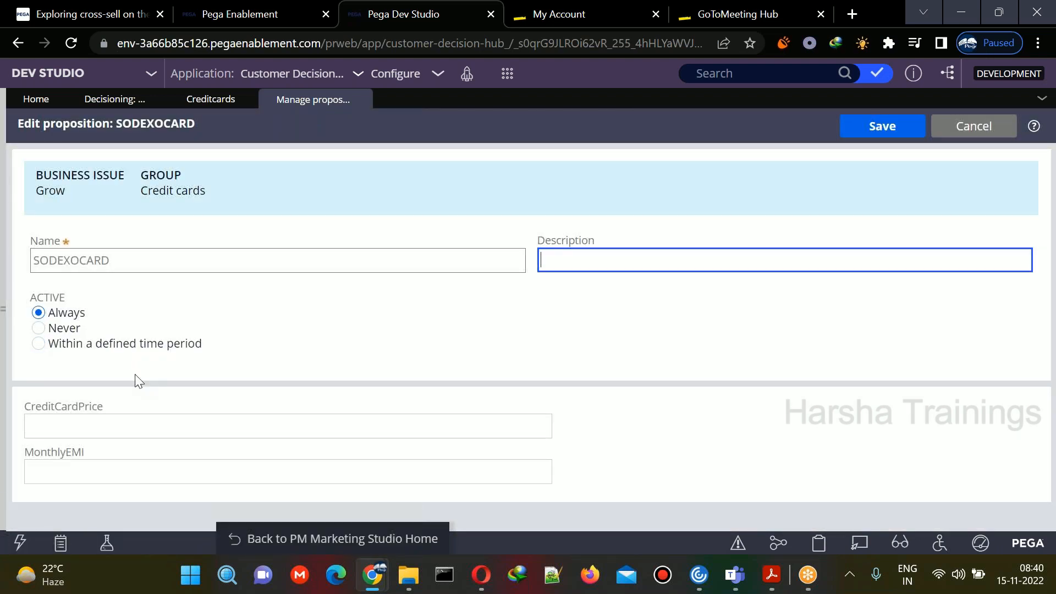
{"action": "left_click", "coordinate": [116, 414]}
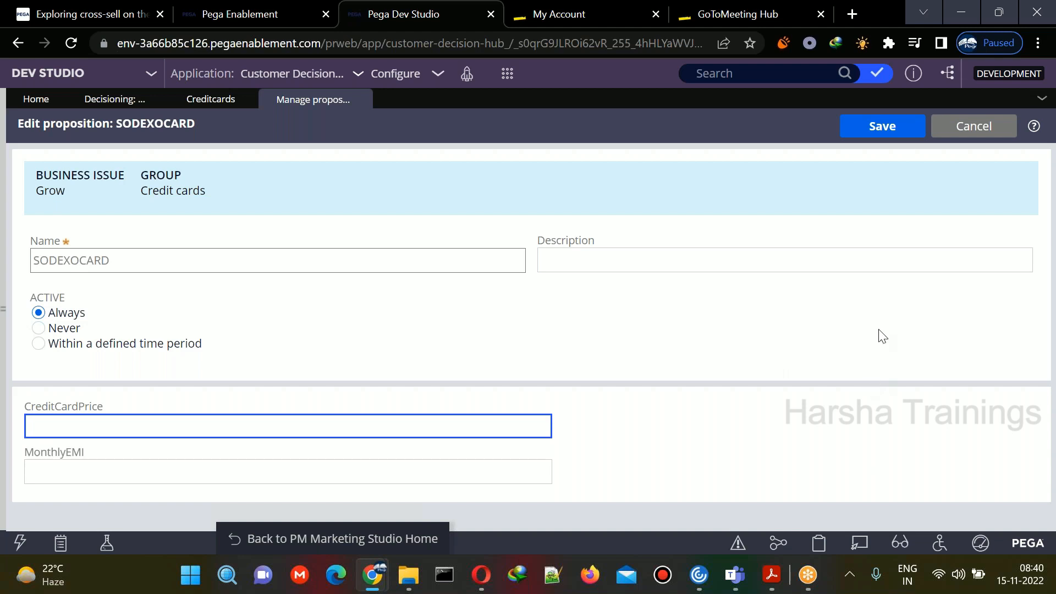
{"action": "left_click", "coordinate": [895, 427]}
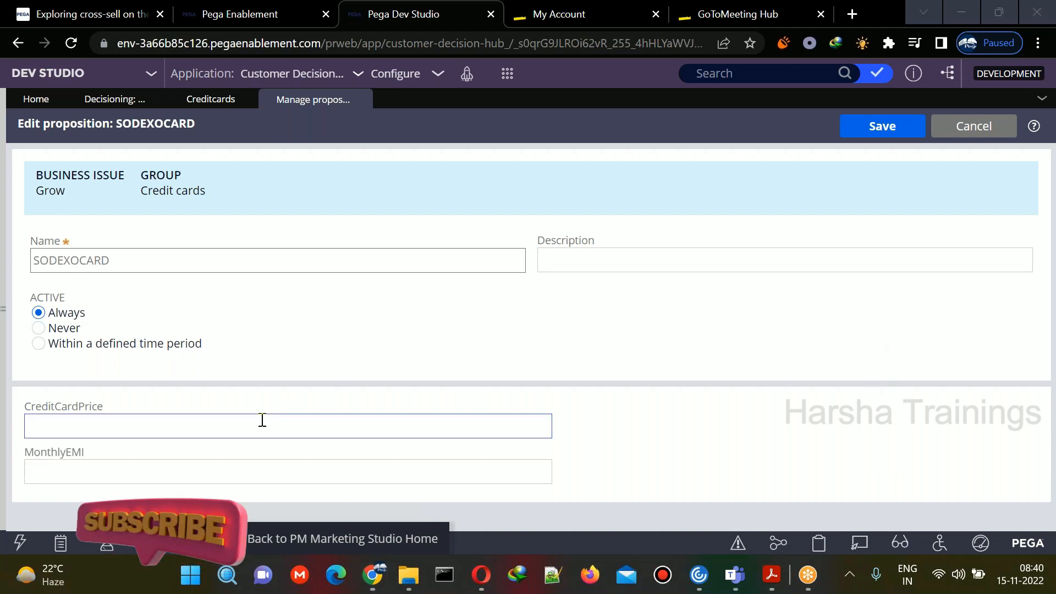
{"action": "left_click", "coordinate": [129, 422]}
{"action": "left_click", "coordinate": [116, 463]}
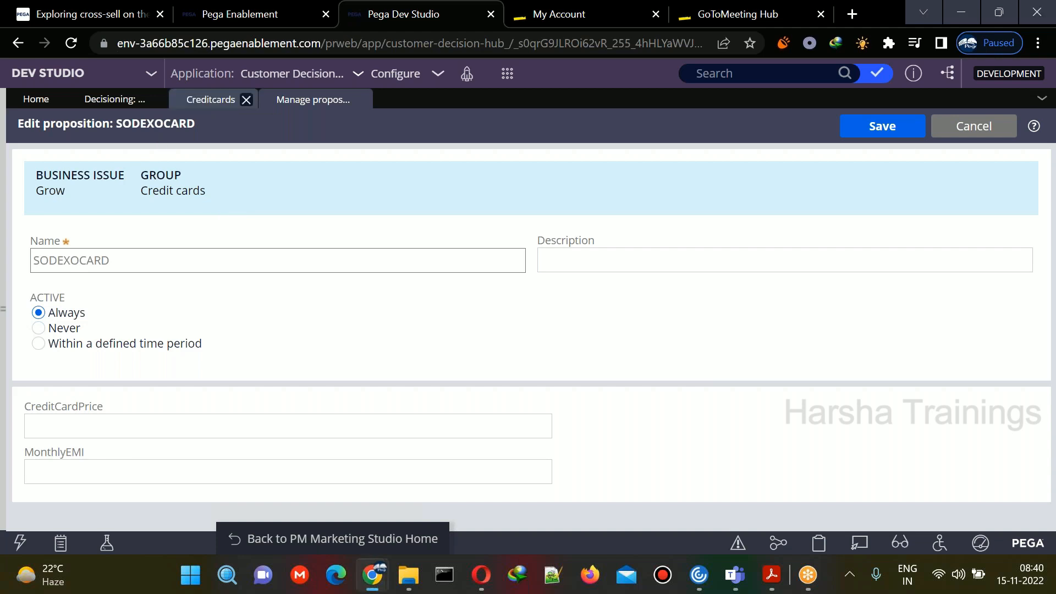
{"action": "left_click", "coordinate": [210, 100]}
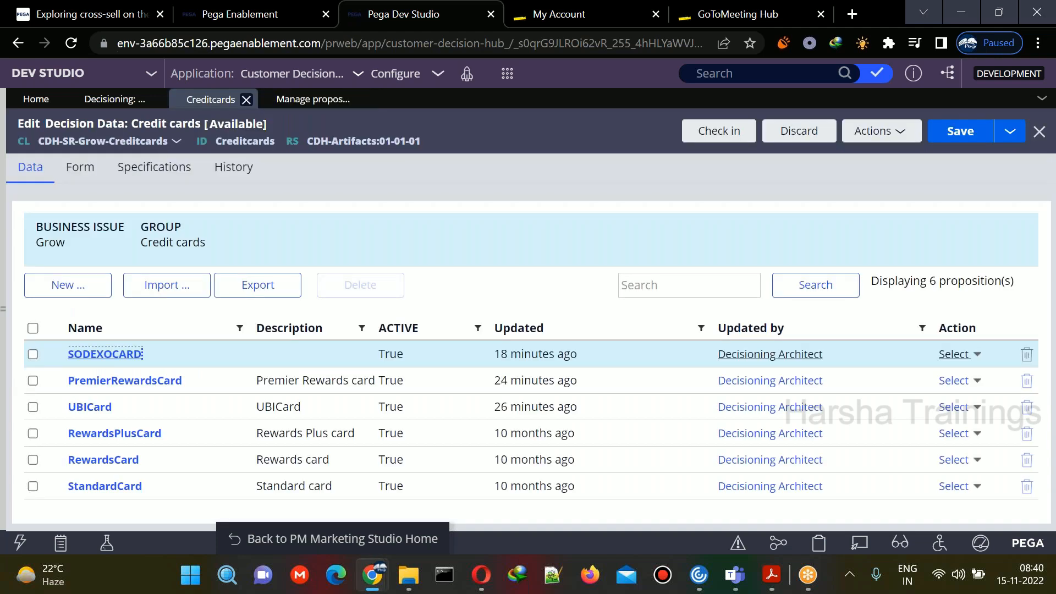
{"action": "left_click", "coordinate": [313, 100]}
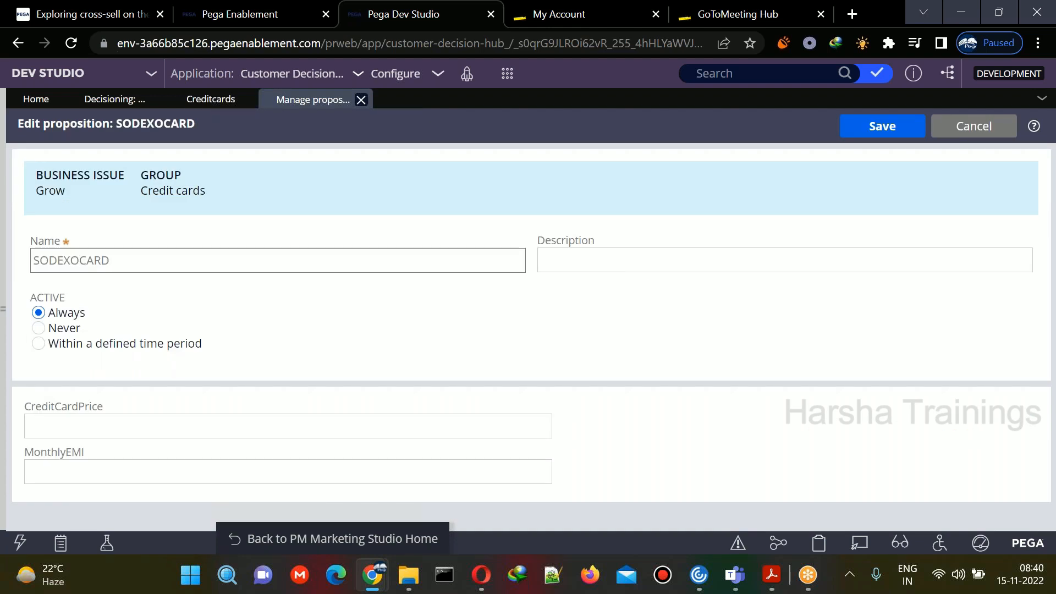
{"action": "left_click", "coordinate": [210, 99]}
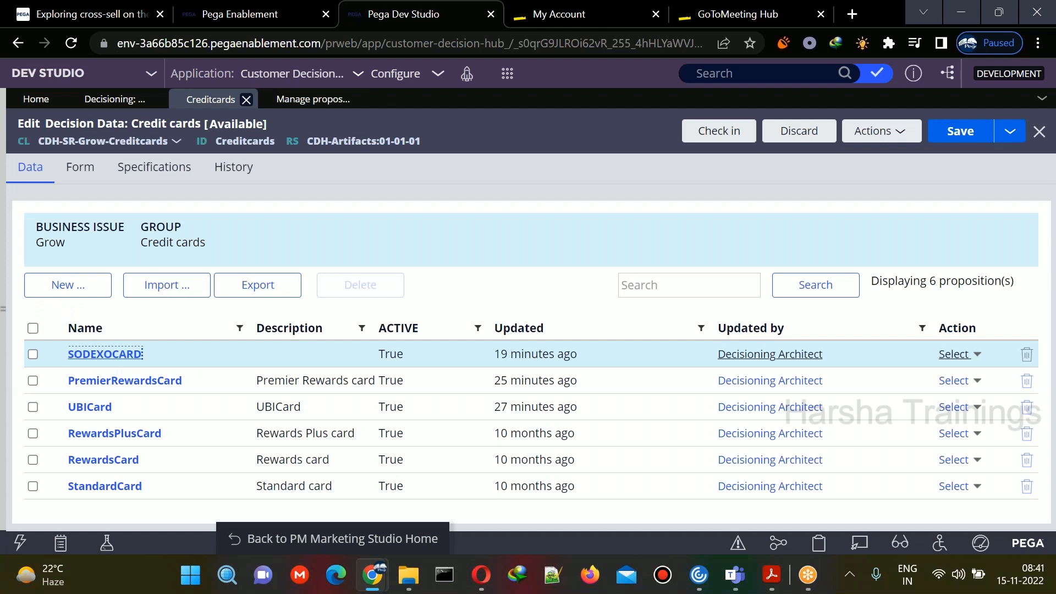
Step: Review the form fields of the Credit cards decision data and switch the rule to a custom form
{"action": "left_click", "coordinate": [84, 169]}
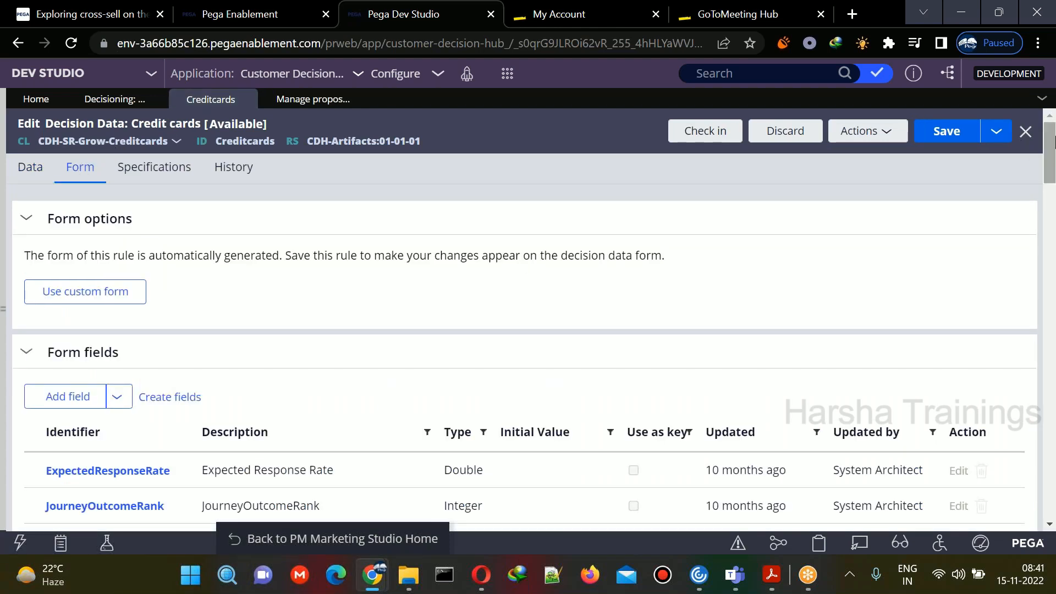
{"action": "scroll", "coordinate": [1054, 142], "scroll_direction": "down", "scroll_amount": 10}
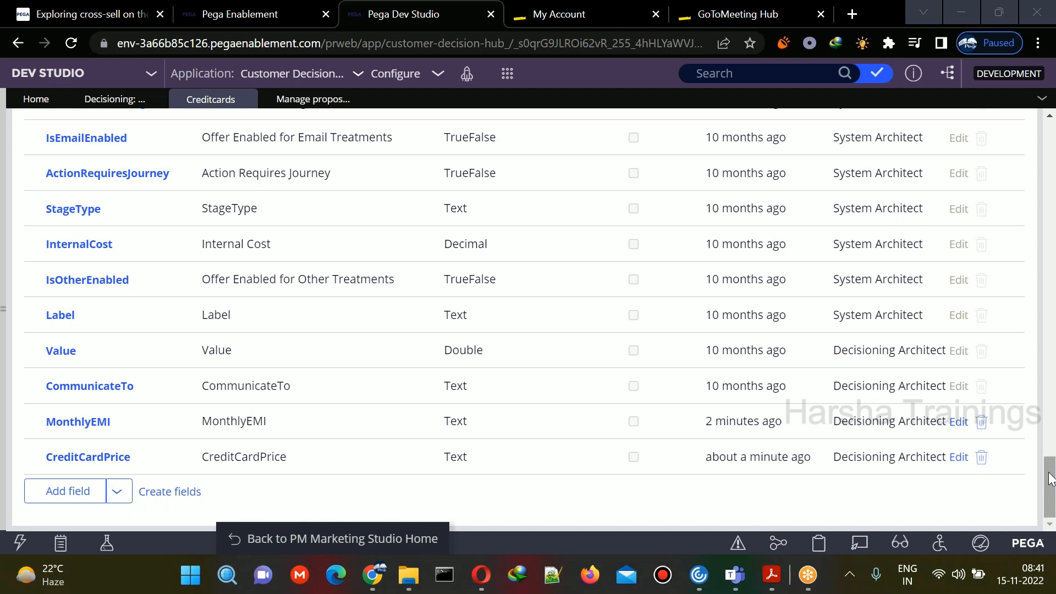
{"action": "left_click_drag", "start_coordinate": [1052, 479], "coordinate": [1049, 138]}
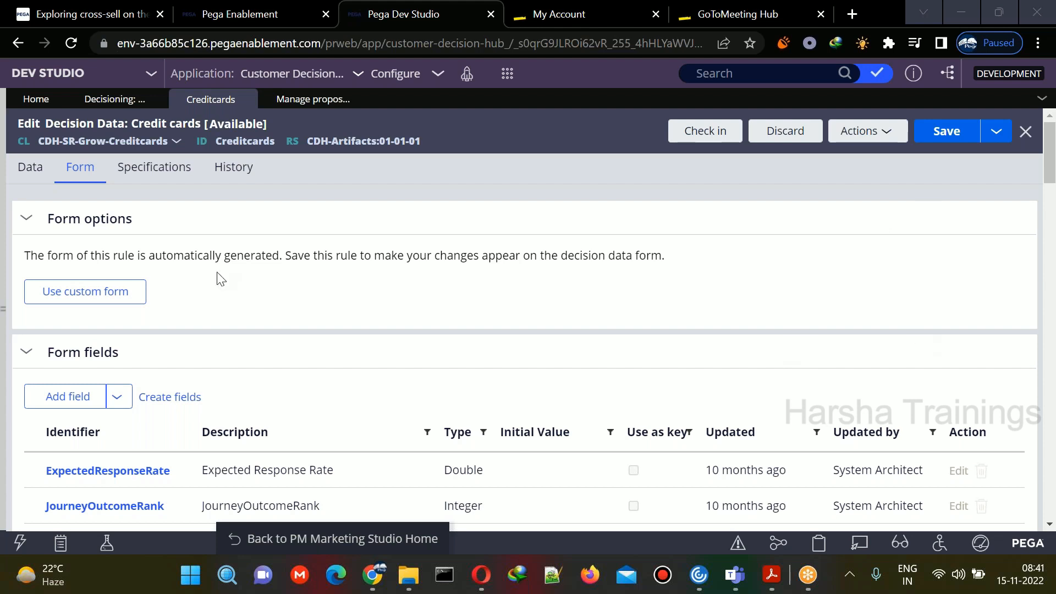
{"action": "left_click", "coordinate": [102, 299]}
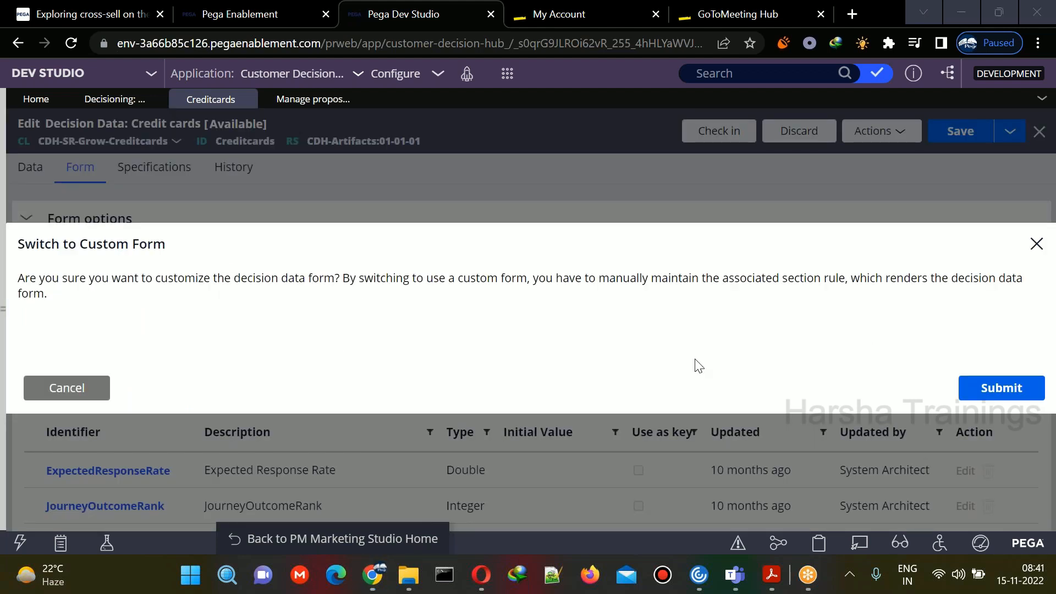
{"action": "left_click", "coordinate": [1001, 406]}
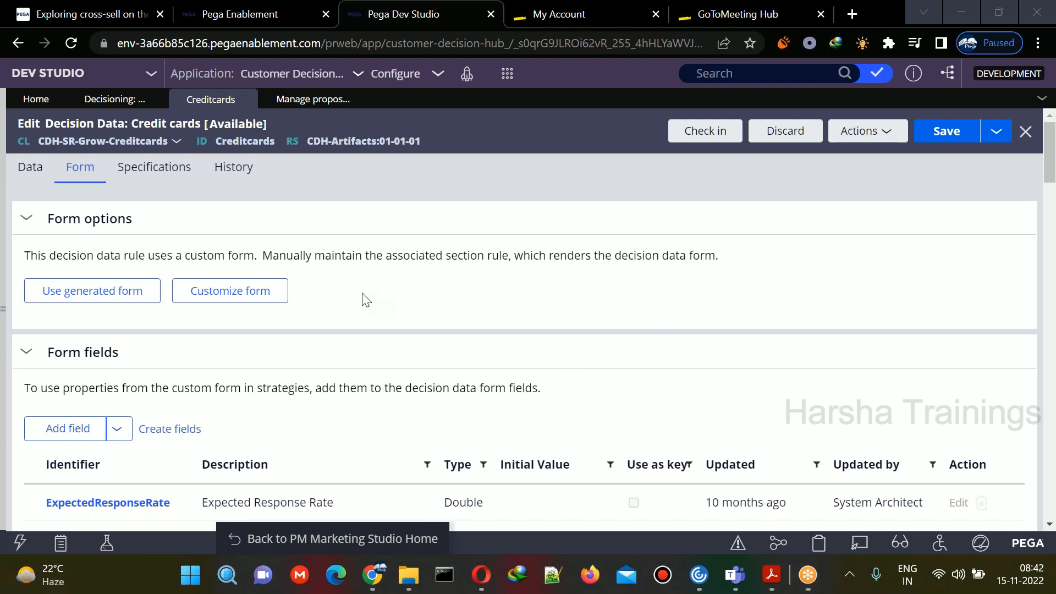
Step: Open the custom form's pyEditElement section for customization and check it out for editing
{"action": "left_click", "coordinate": [231, 296]}
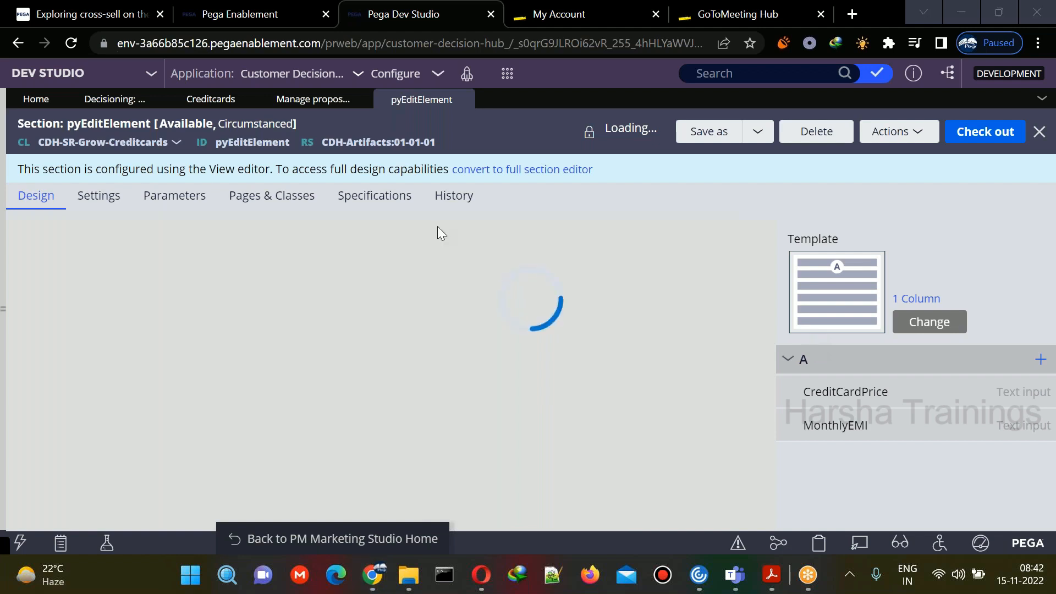
{"action": "left_click", "coordinate": [292, 105]}
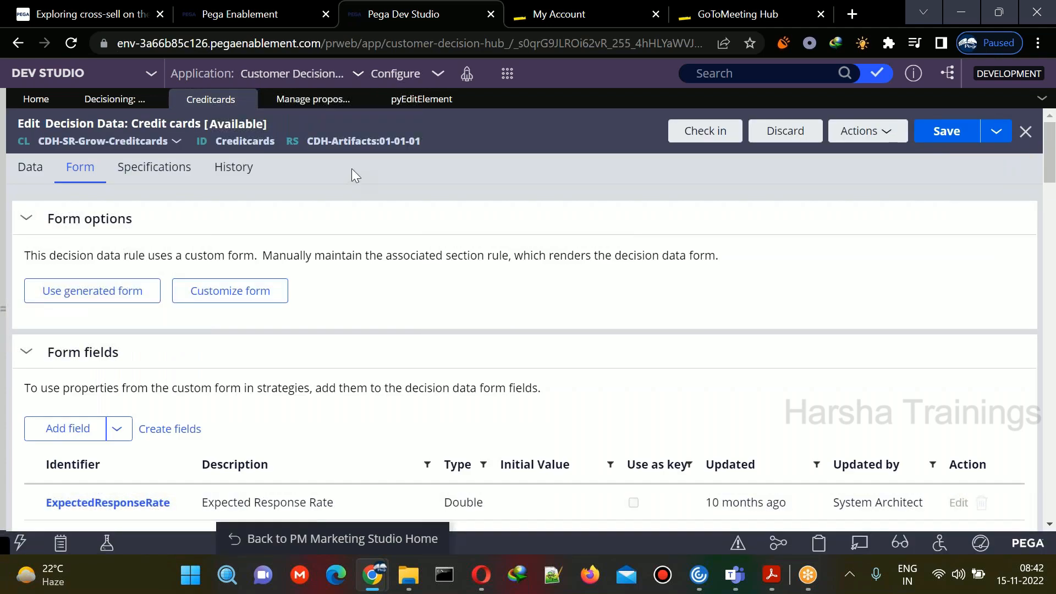
{"action": "left_click", "coordinate": [422, 99]}
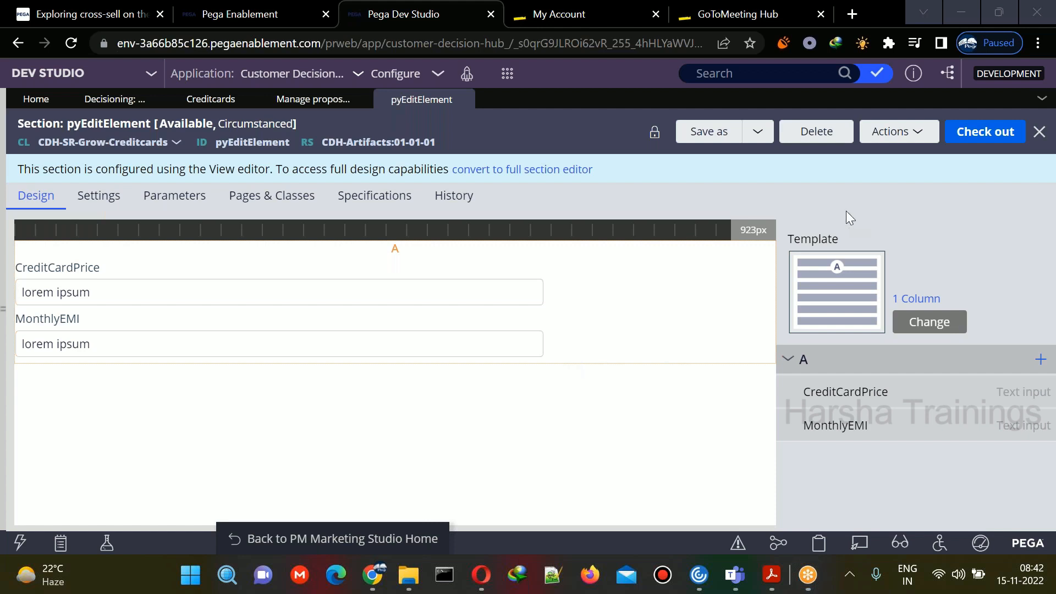
{"action": "left_click", "coordinate": [977, 137]}
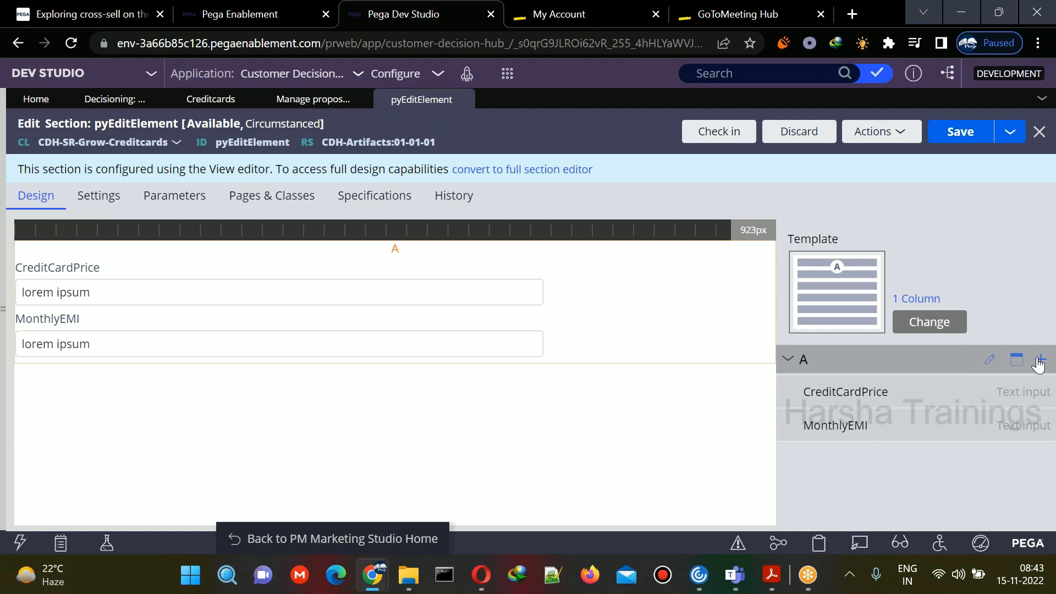
Step: Add a Dropdown picker to region A of the pyEditElement section
{"action": "left_click", "coordinate": [1039, 359]}
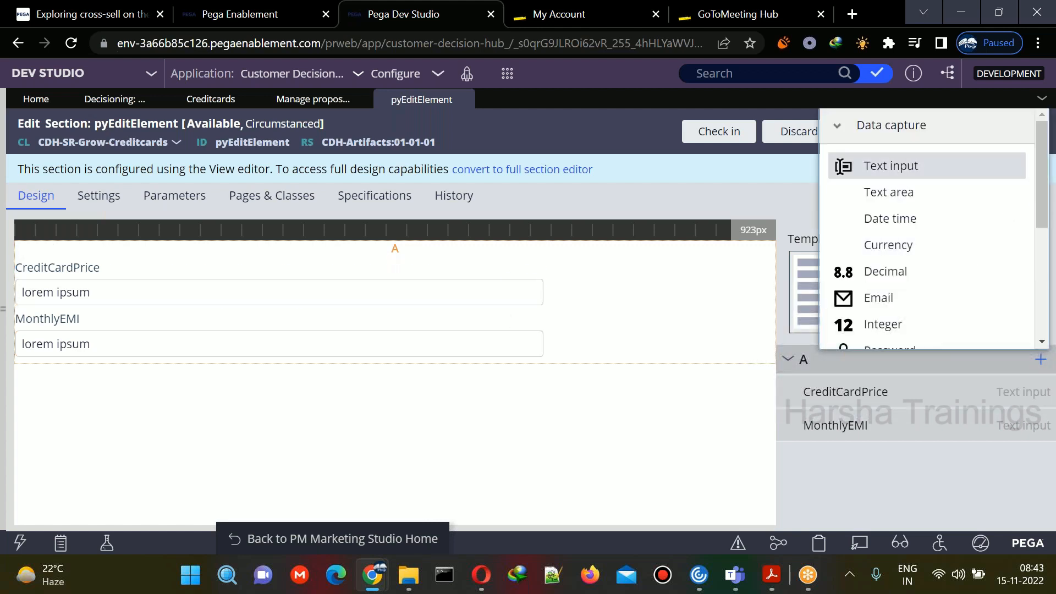
{"action": "scroll", "coordinate": [1038, 340], "scroll_direction": "down", "scroll_amount": 2}
{"action": "scroll", "coordinate": [1037, 338], "scroll_direction": "down", "scroll_amount": 2}
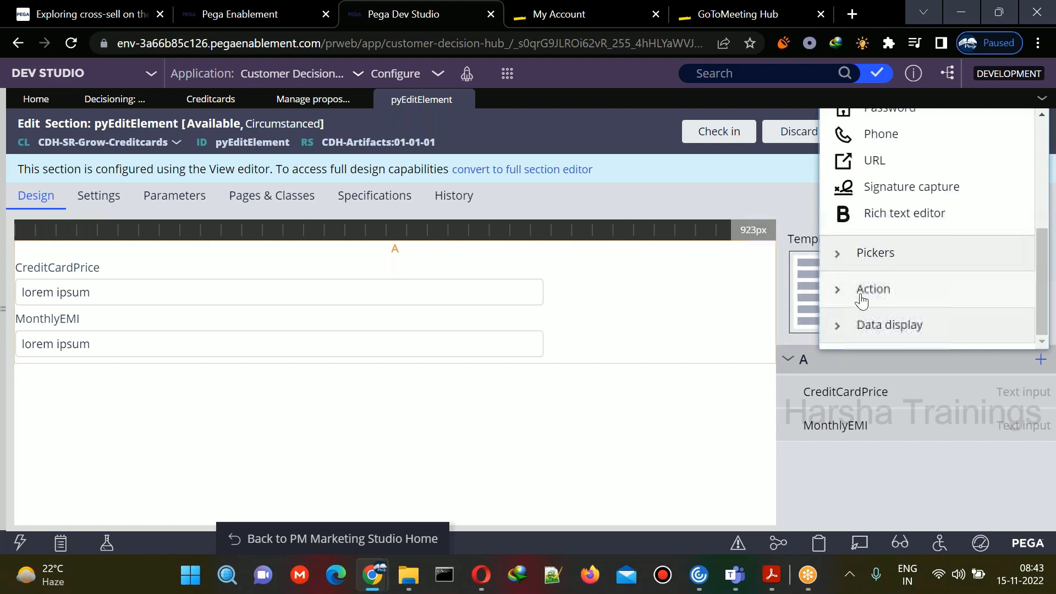
{"action": "left_click", "coordinate": [842, 258]}
{"action": "left_click_drag", "start_coordinate": [1037, 292], "coordinate": [1033, 255]}
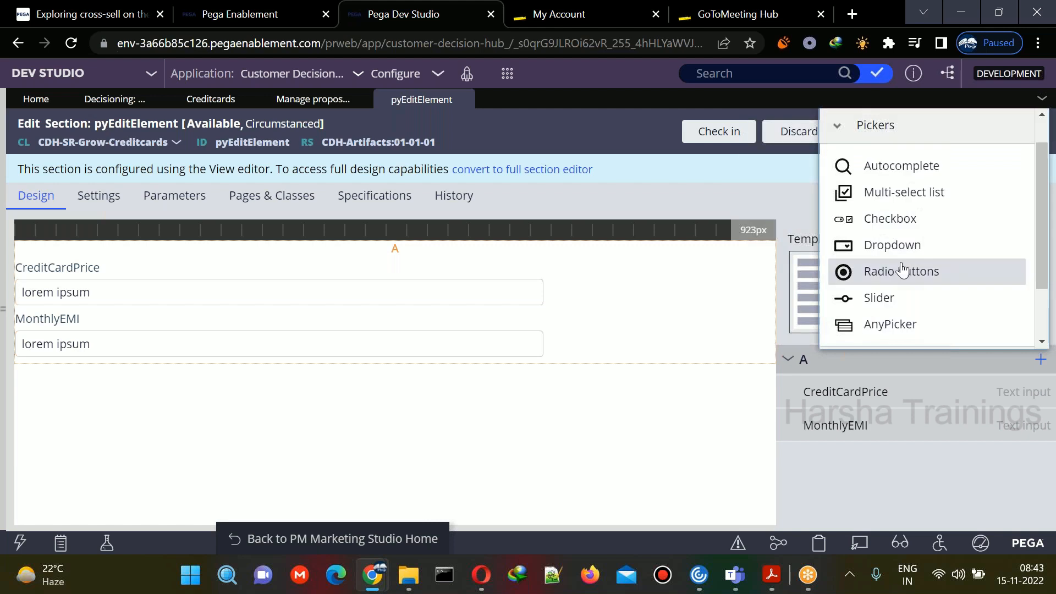
{"action": "left_click", "coordinate": [664, 356]}
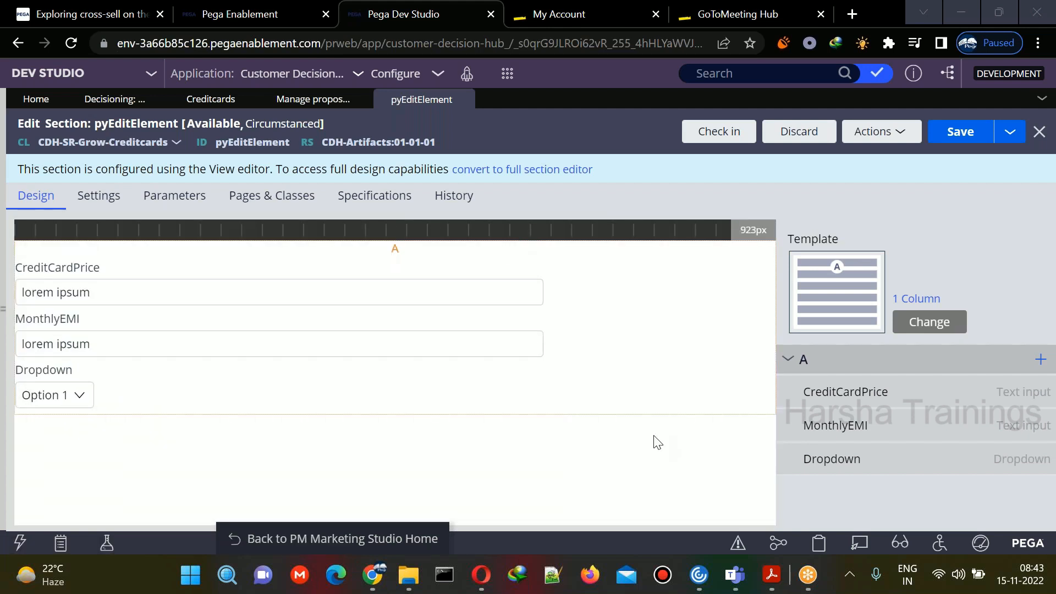
Step: Open the cell properties of the new dropdown and set its property to .ApplableCity
{"action": "left_click", "coordinate": [180, 378]}
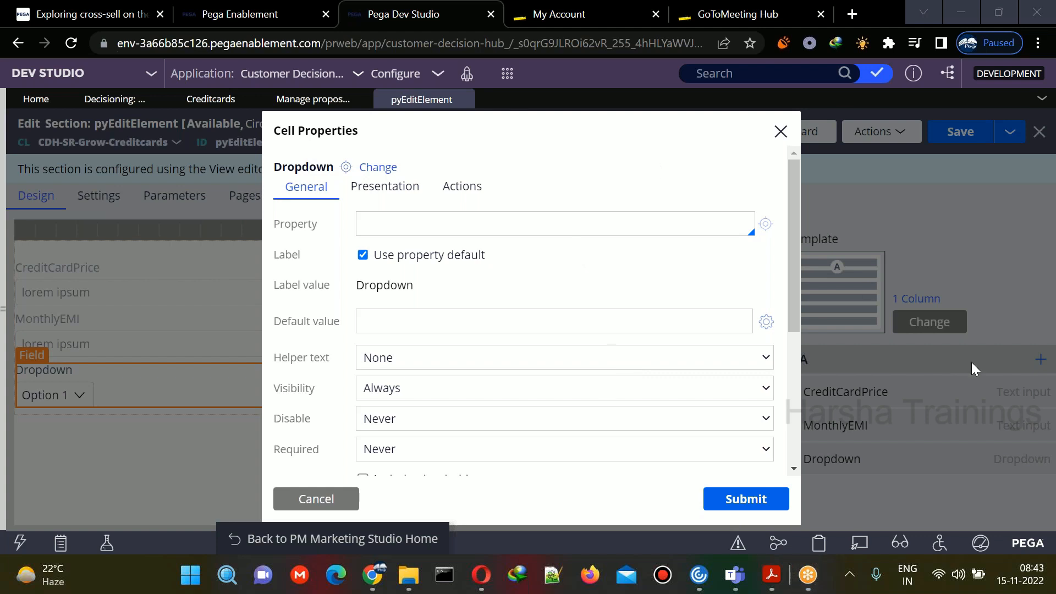
{"action": "left_click", "coordinate": [460, 229]}
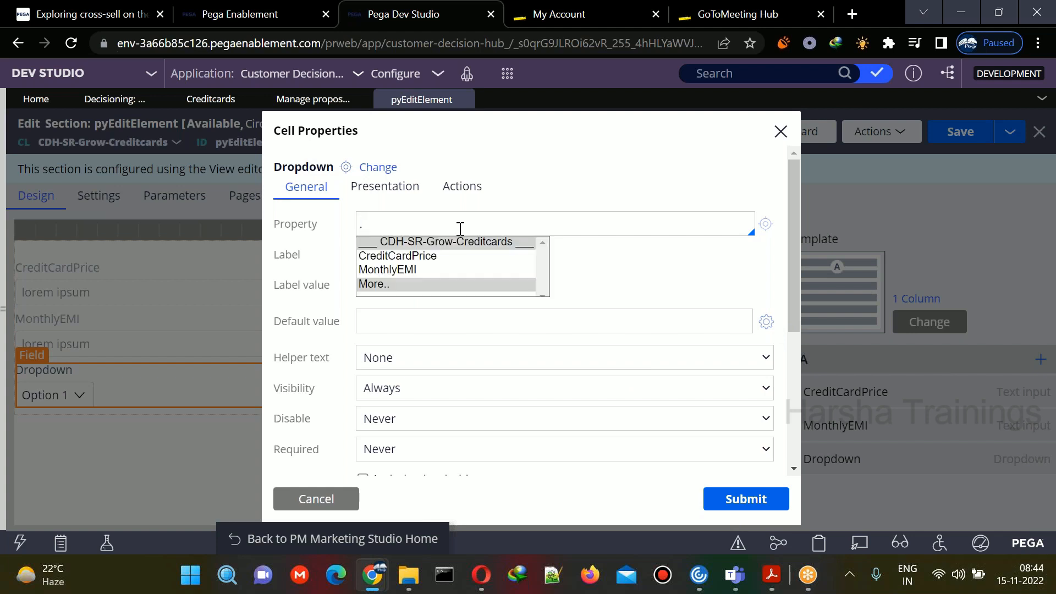
{"action": "type", "text": ".Credi"}
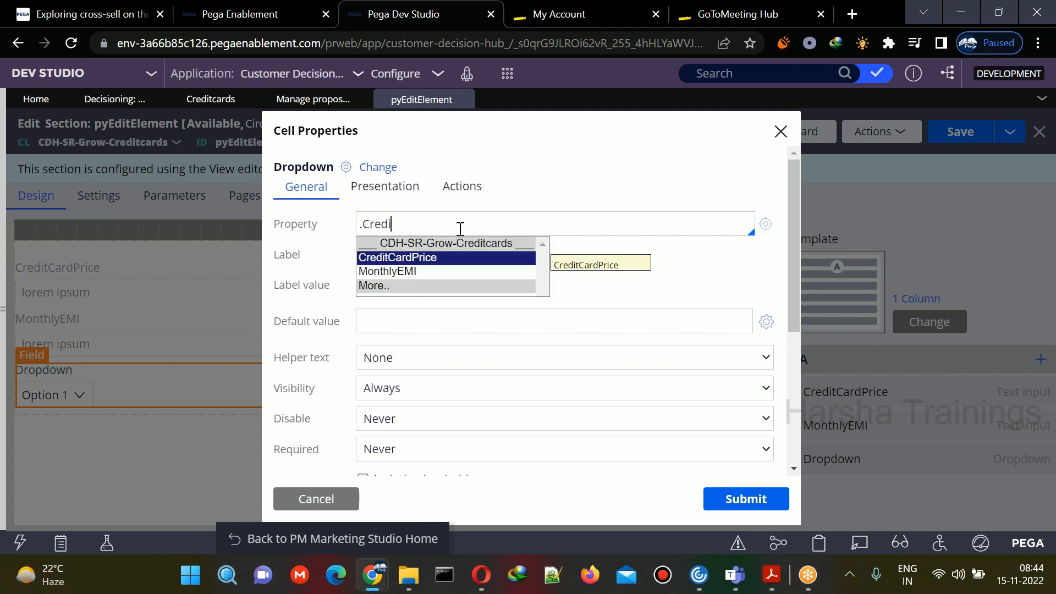
{"action": "key", "text": "BackSpace"}
{"action": "key", "text": "BackSpace"}
{"action": "key", "text": "BackSpace"}
{"action": "key", "text": "BackSpace"}
{"action": "type", "text": "ApplyCit"}
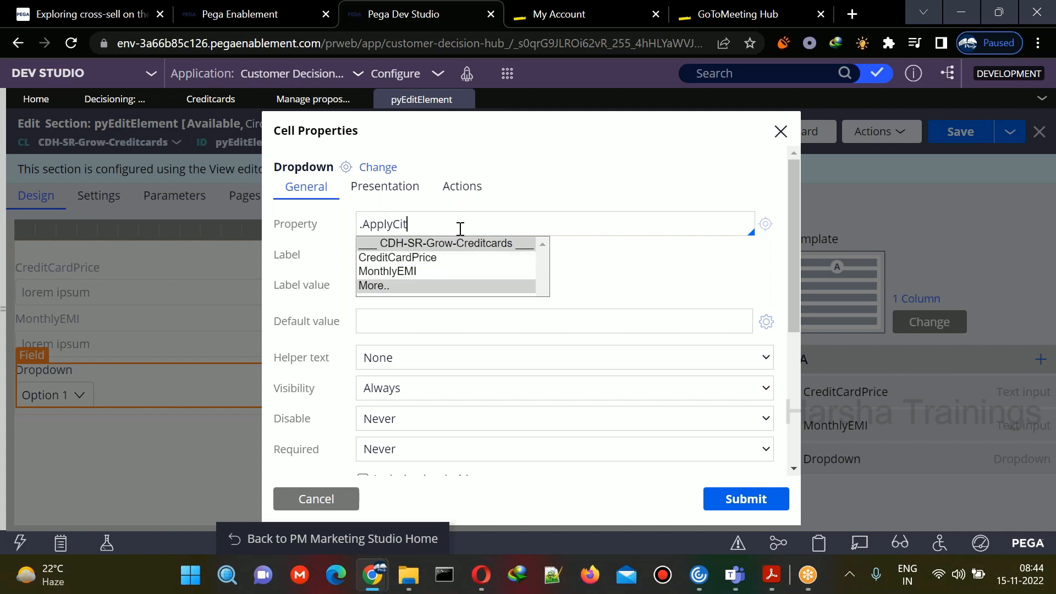
{"action": "type", "text": "le"}
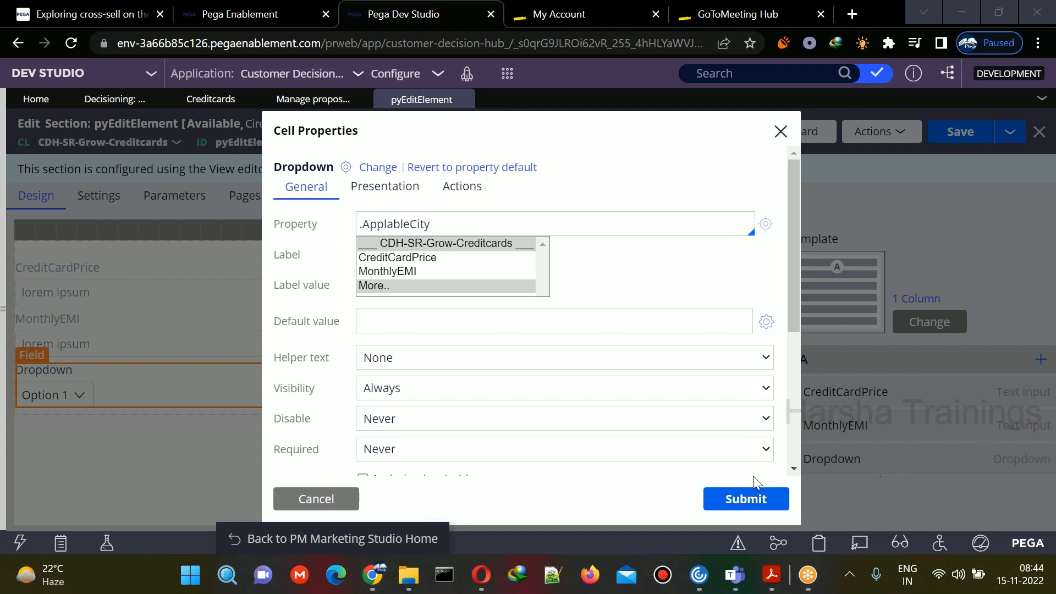
Step: Create the ApplableCity property from the dropdown's property reference, in class CDH-SR-Grow-Creditcards and ruleset CDH-Artifacts 01-01-01
{"action": "left_click", "coordinate": [766, 224]}
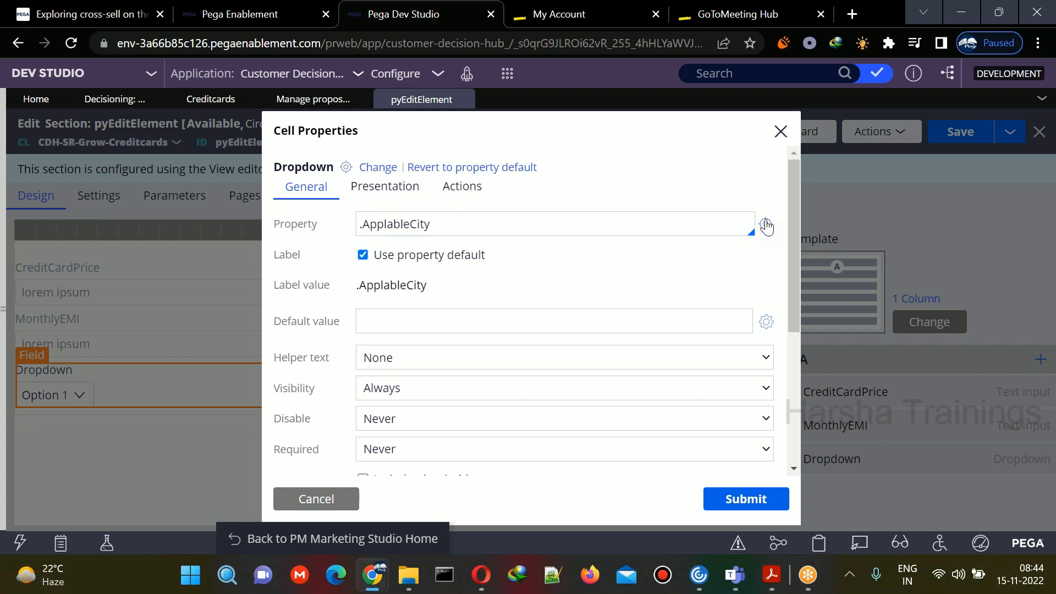
{"action": "left_click", "coordinate": [766, 225]}
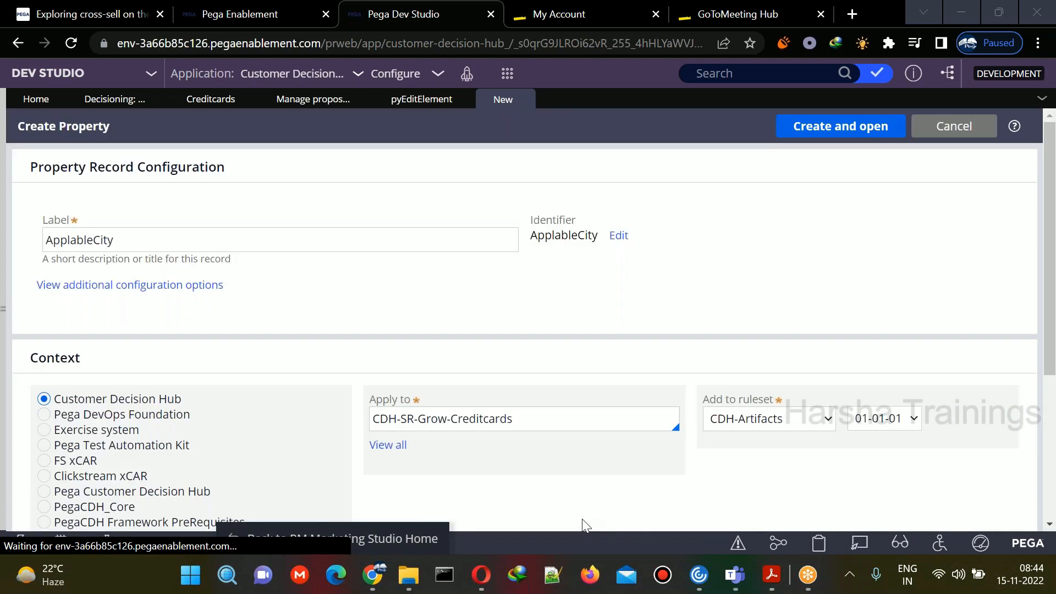
{"action": "left_click", "coordinate": [862, 126]}
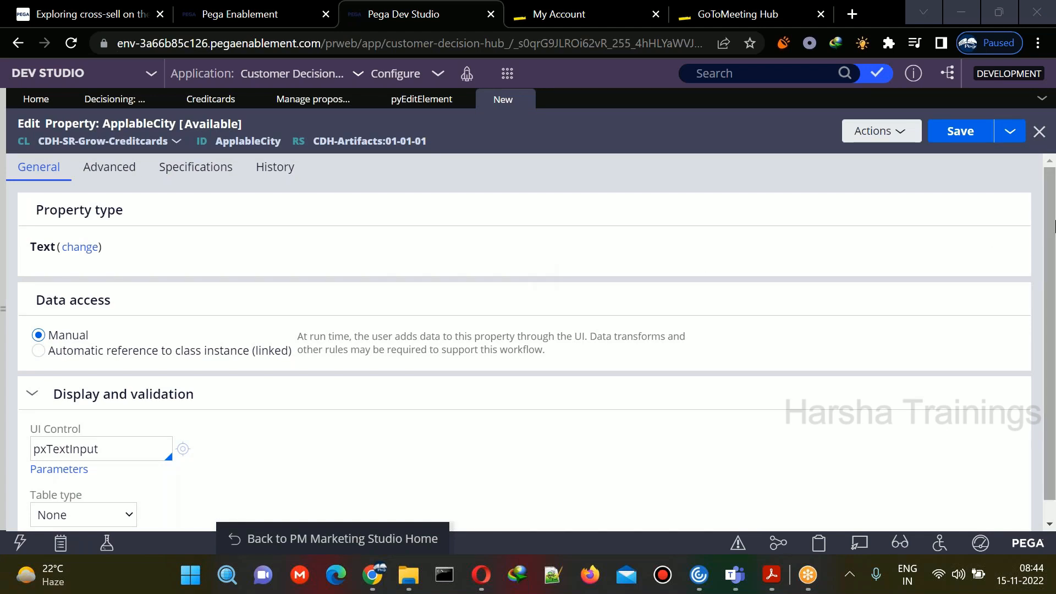
Step: Set the ApplableCity property's table type to Local List and enter Hyderabad as its first table value
{"action": "scroll", "coordinate": [83, 495], "scroll_direction": "down", "scroll_amount": 1}
{"action": "left_click", "coordinate": [72, 494]}
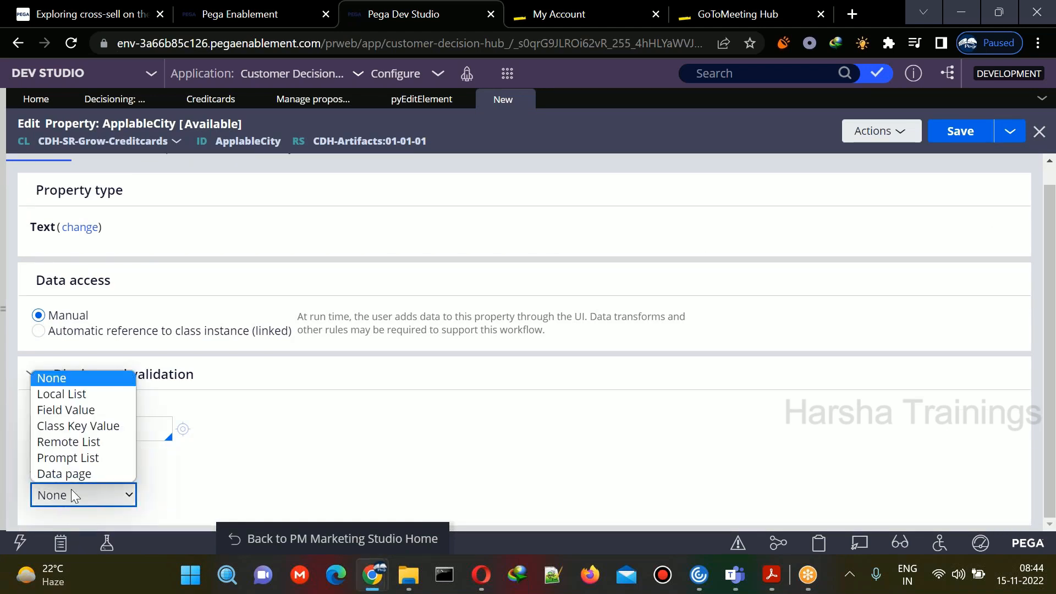
{"action": "left_click", "coordinate": [62, 396]}
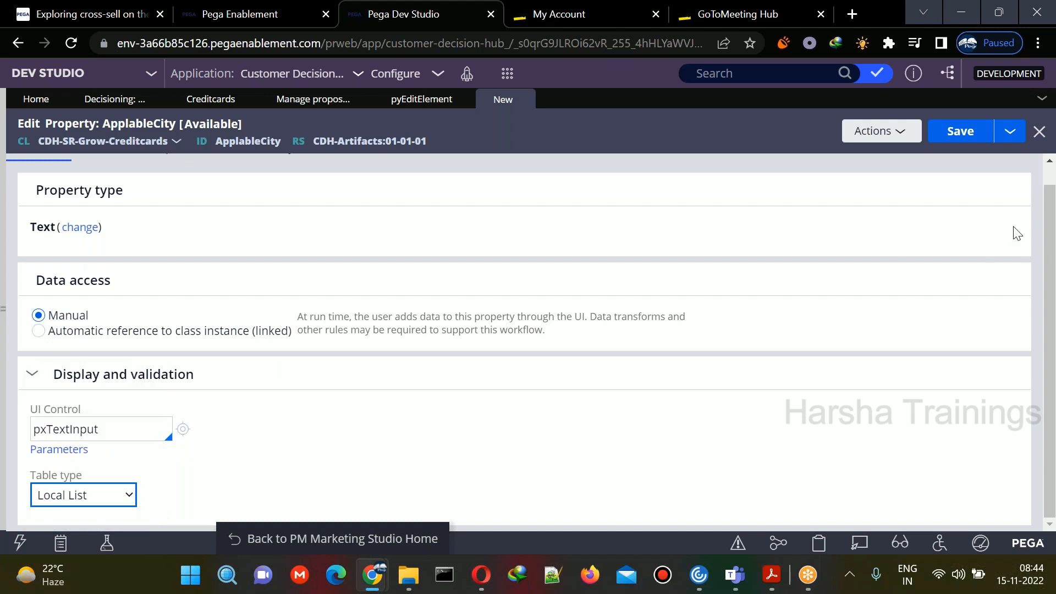
{"action": "left_click_drag", "start_coordinate": [1051, 220], "coordinate": [1051, 291]}
{"action": "left_click", "coordinate": [149, 464]}
{"action": "type", "text": "Hyderabad"}
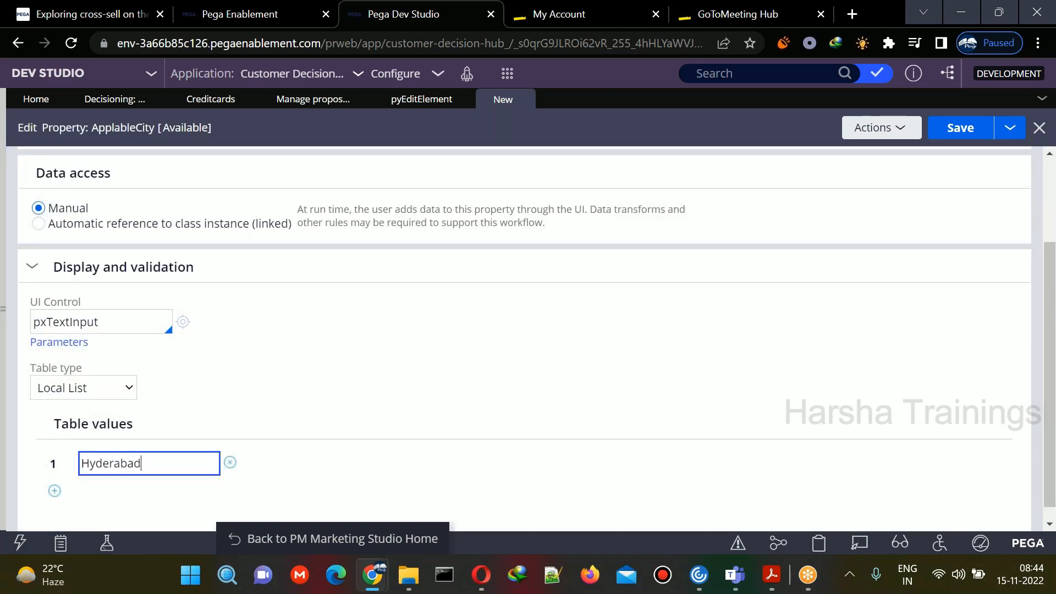
Step: Add Bangalore and Mumbai to the ApplableCity table values and save the property
{"action": "left_click", "coordinate": [54, 491]}
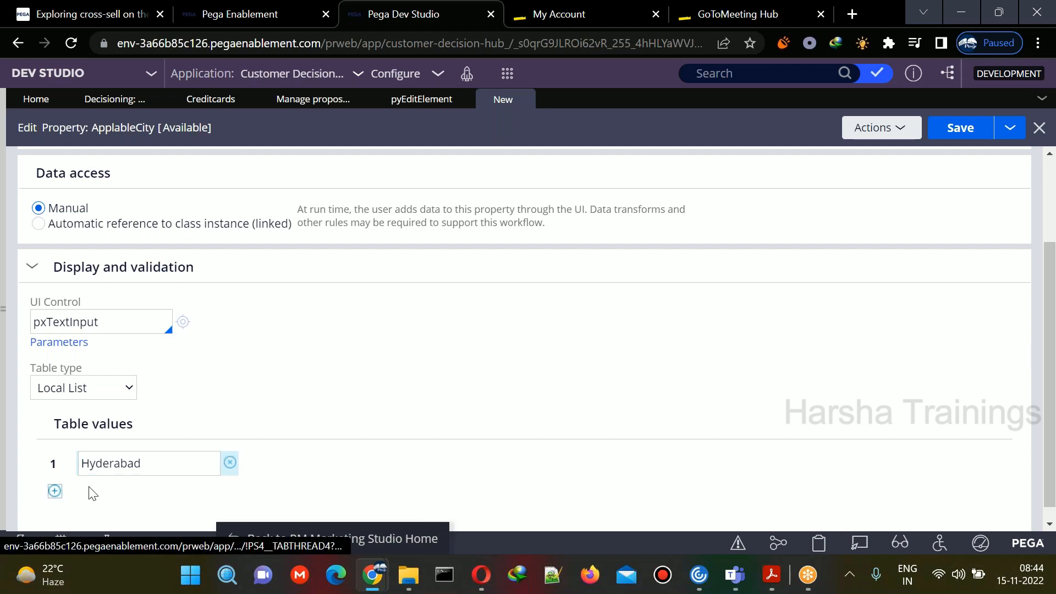
{"action": "type", "text": "Bangalore"}
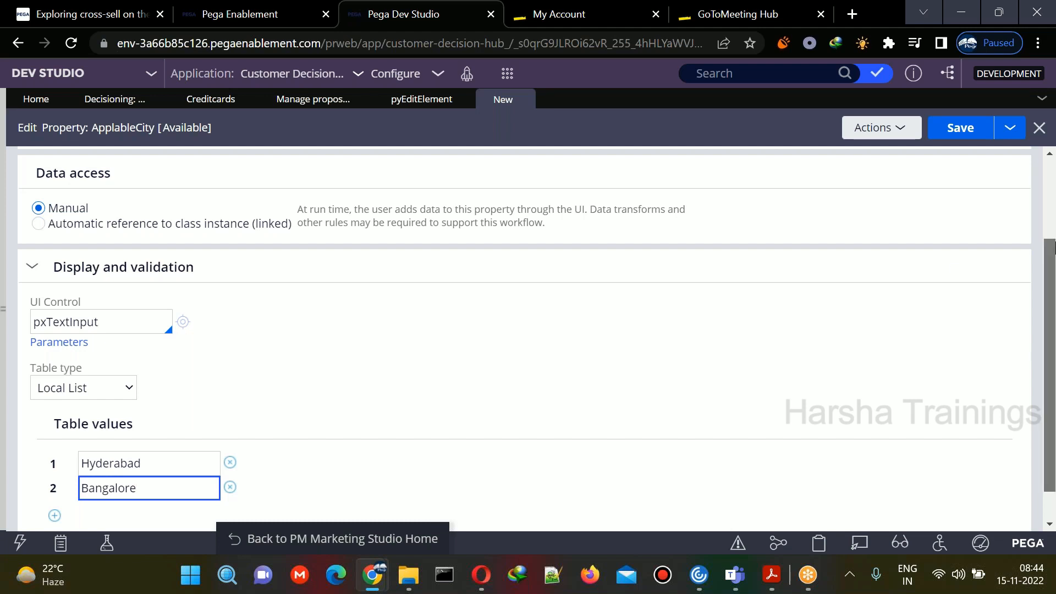
{"action": "scroll", "coordinate": [632, 321], "scroll_direction": "down", "scroll_amount": 1}
{"action": "left_click", "coordinate": [55, 476]}
{"action": "type", "text": "Mumbai"}
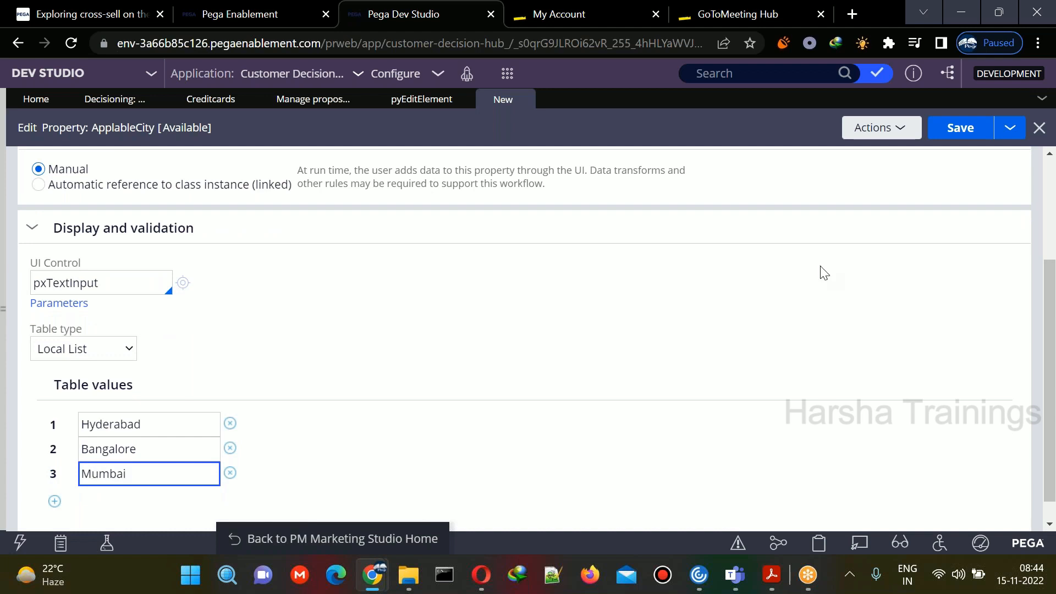
{"action": "scroll", "coordinate": [1055, 243], "scroll_direction": "up", "scroll_amount": 5}
{"action": "key", "text": "ctrl+s"}
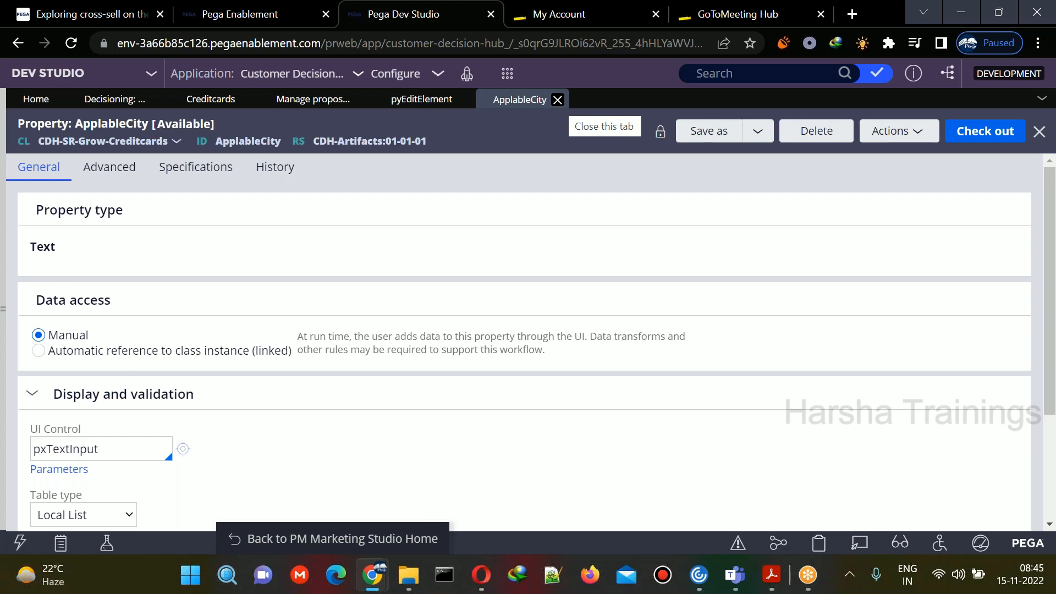
Step: Close the ApplableCity property, override the dropdown's default label with "Select applicable city", and save the pyEditElement section
{"action": "left_click", "coordinate": [558, 100]}
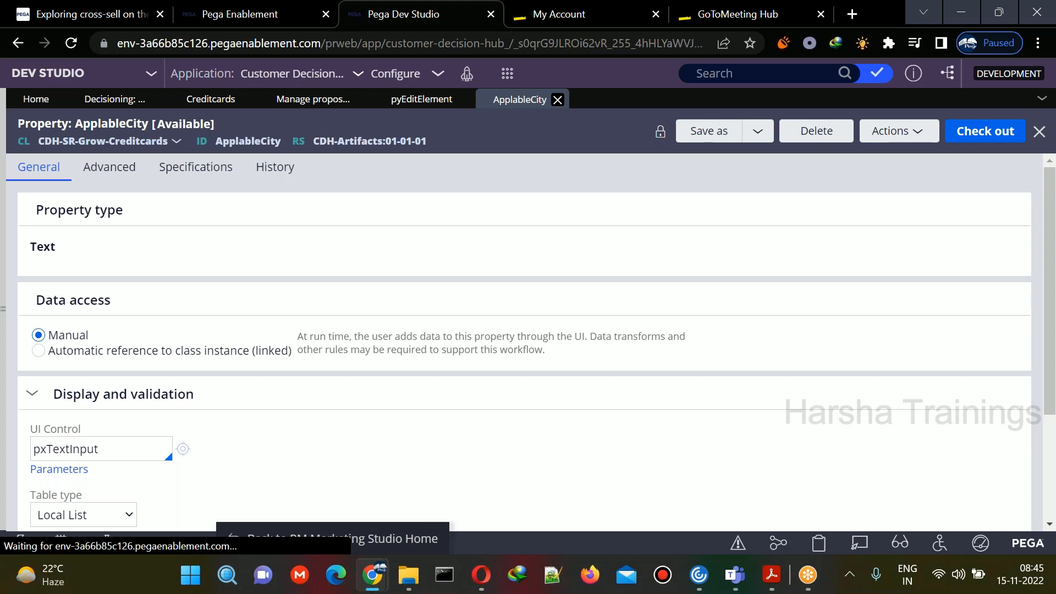
{"action": "left_click", "coordinate": [365, 257]}
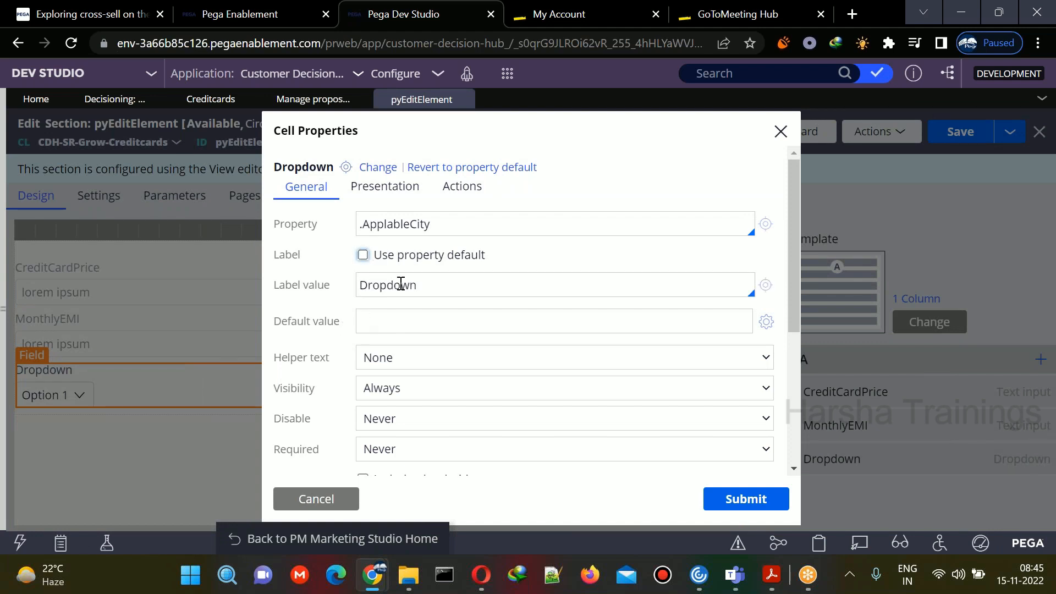
{"action": "double_click", "coordinate": [401, 283]}
{"action": "type", "text": "Select applicable city"}
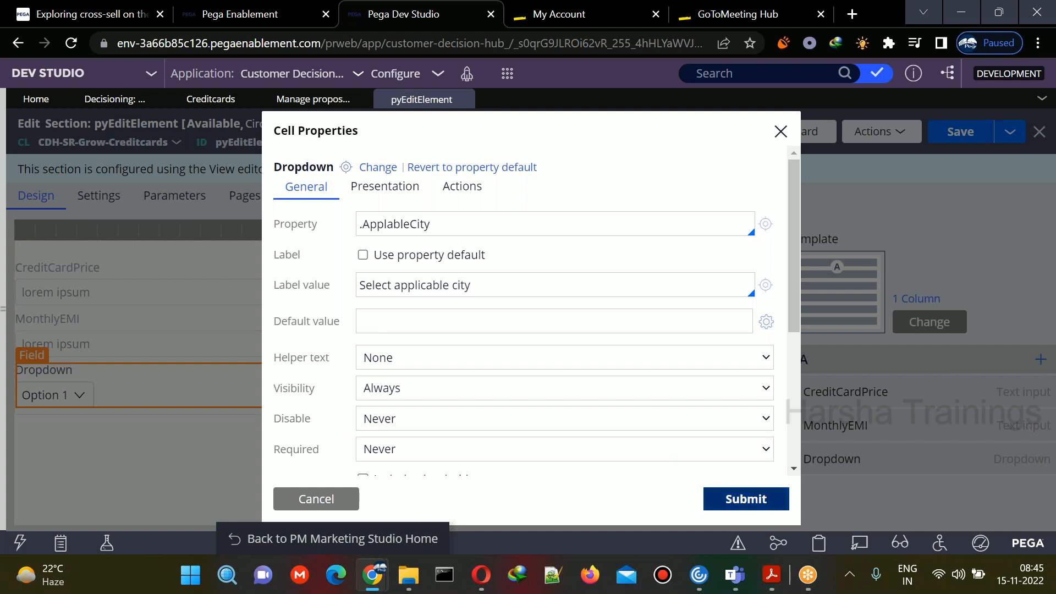
{"action": "left_click", "coordinate": [737, 499]}
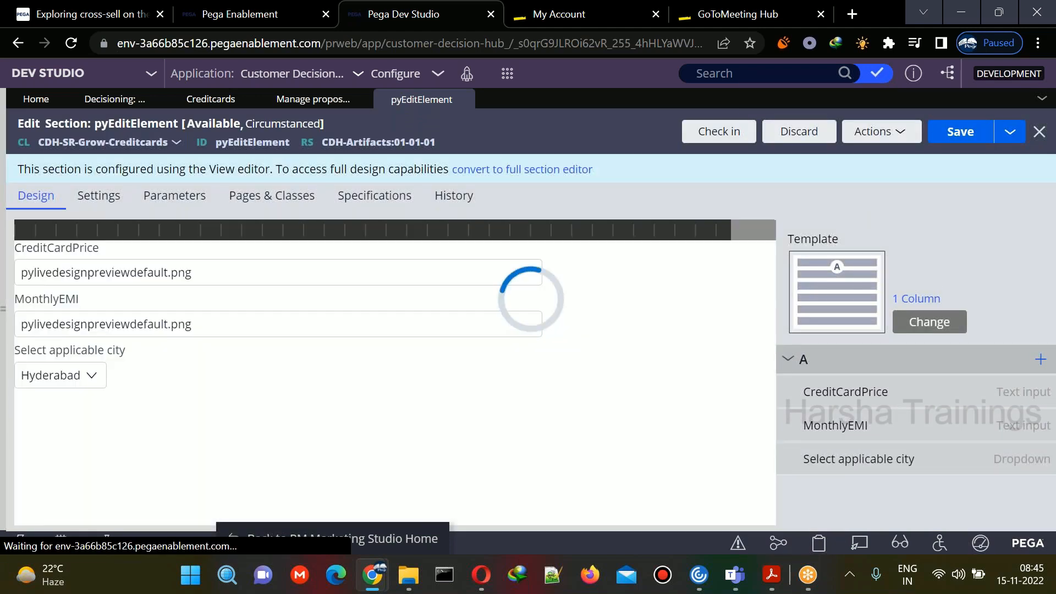
{"action": "left_click", "coordinate": [958, 133]}
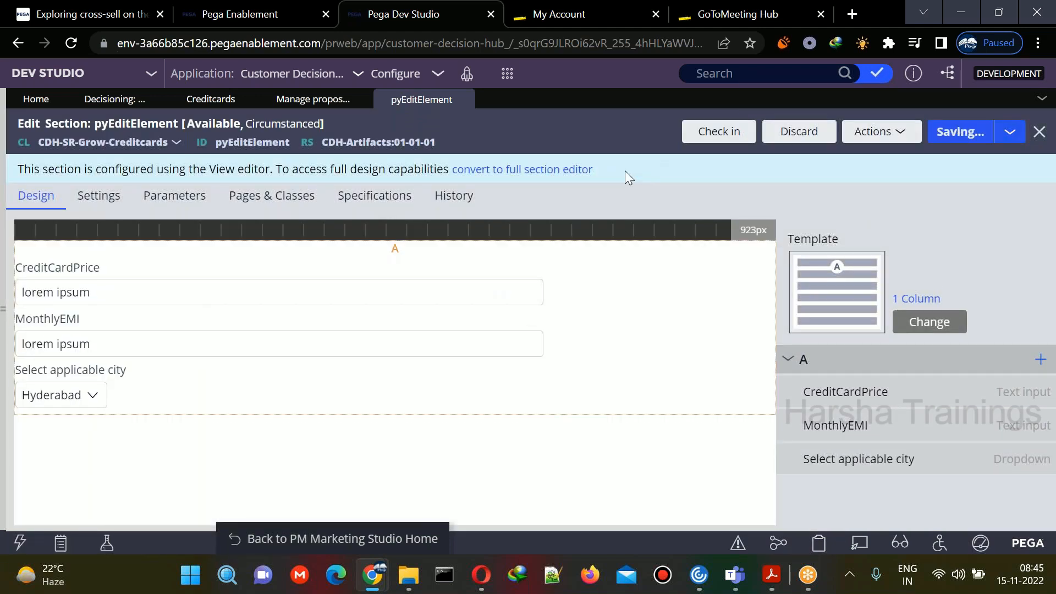
Step: Close the open SODEXOCARD proposition and save the Credit cards decision data without checking it in
{"action": "left_click", "coordinate": [318, 104]}
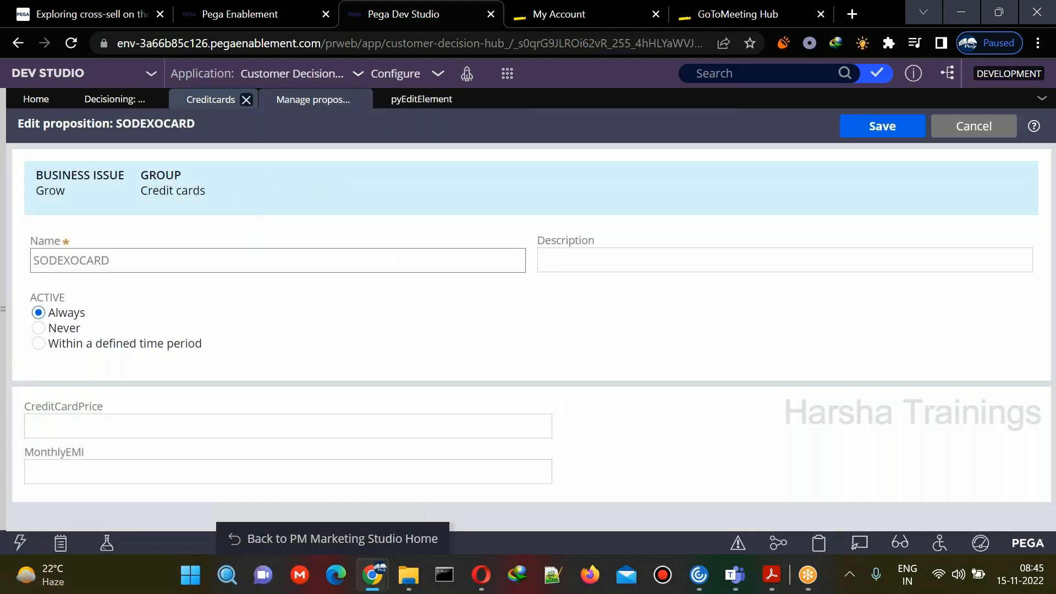
{"action": "left_click", "coordinate": [231, 100]}
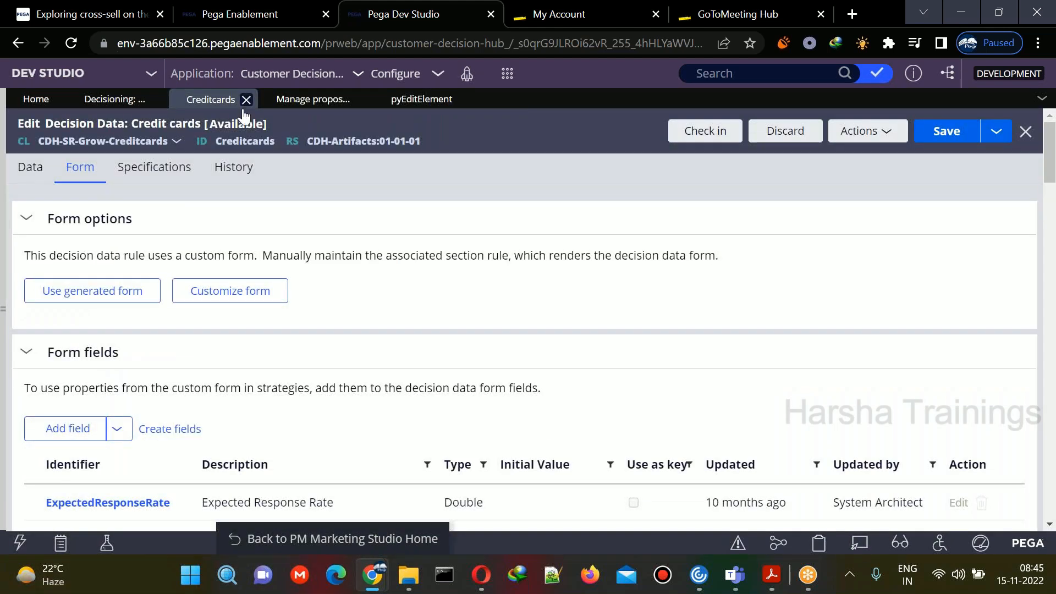
{"action": "left_click", "coordinate": [300, 98]}
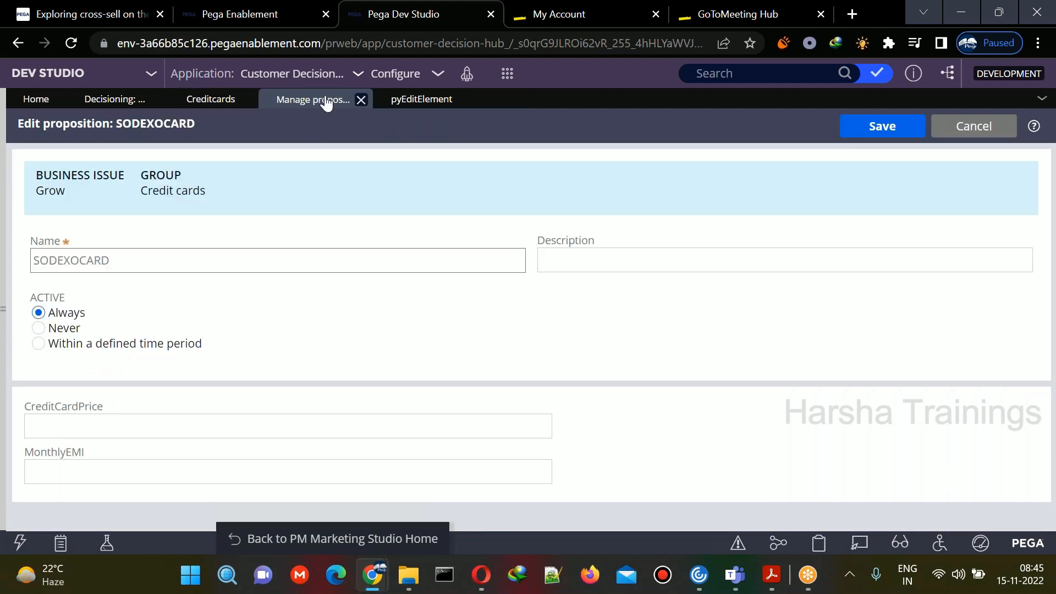
{"action": "left_click", "coordinate": [361, 100]}
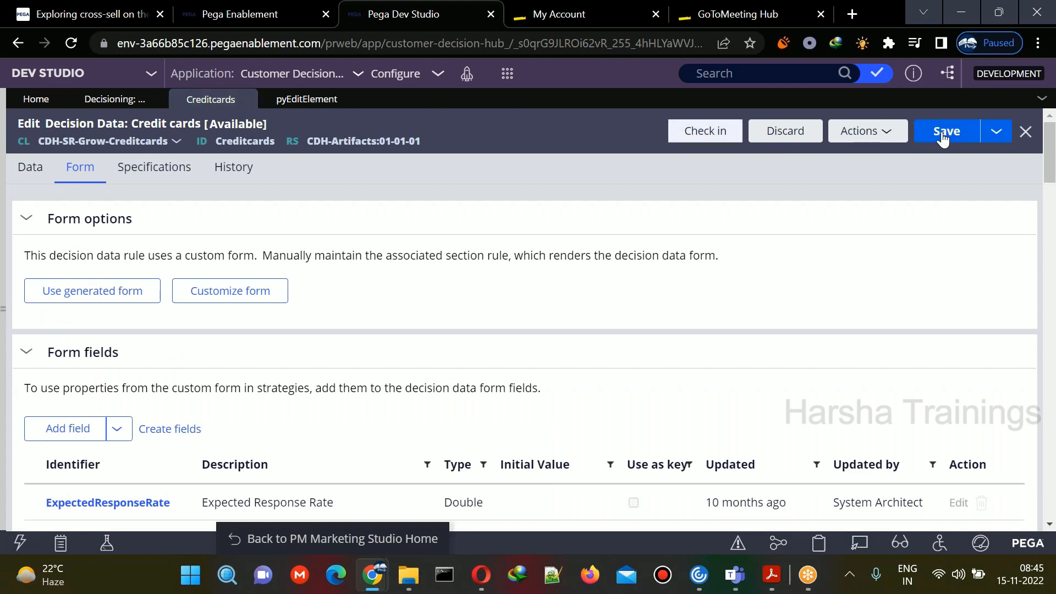
{"action": "left_click", "coordinate": [943, 135]}
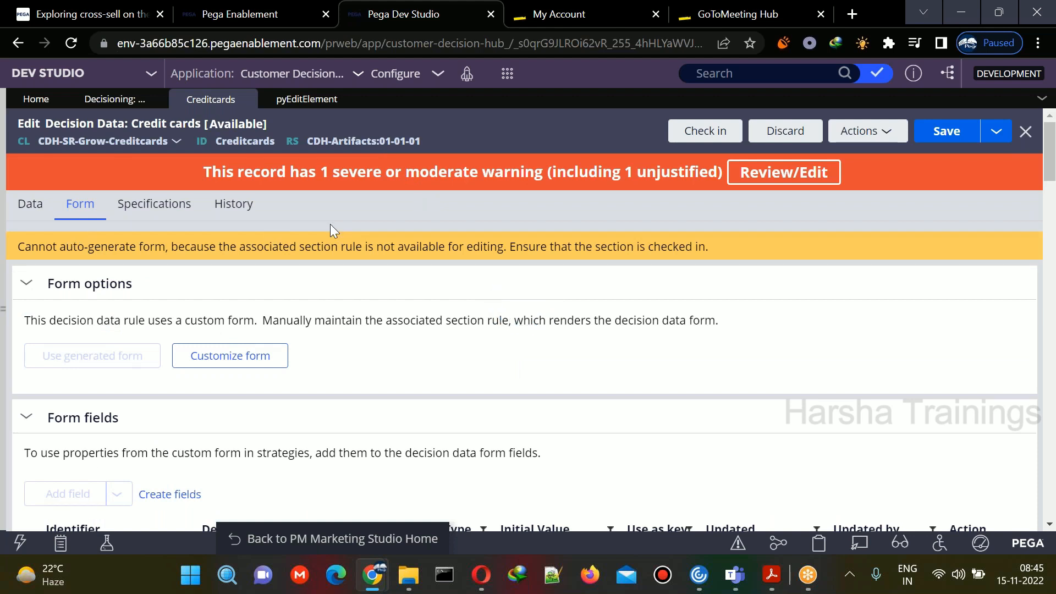
{"action": "left_click", "coordinate": [706, 131]}
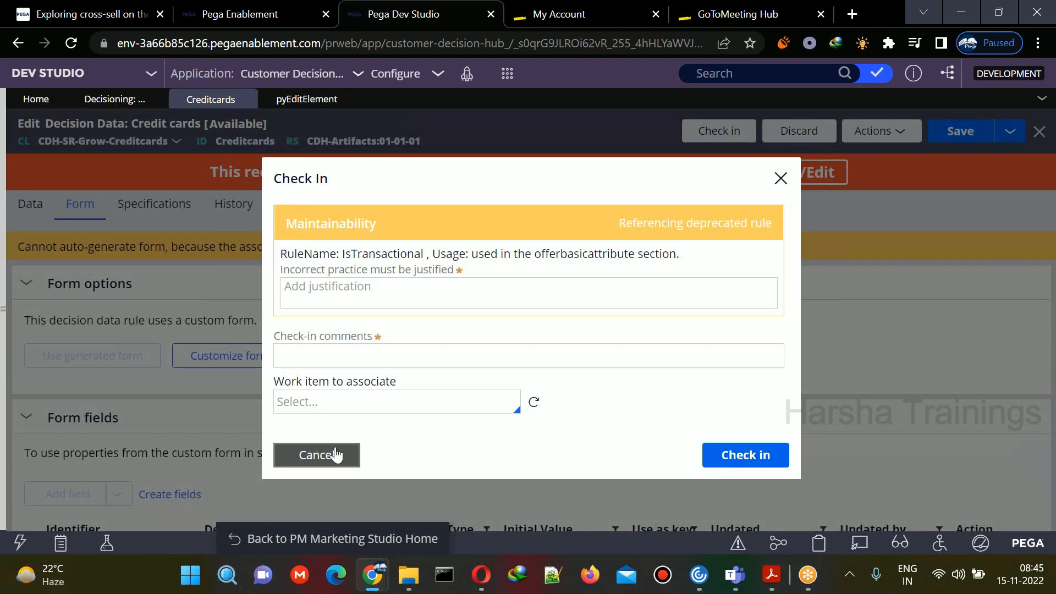
{"action": "left_click", "coordinate": [335, 455]}
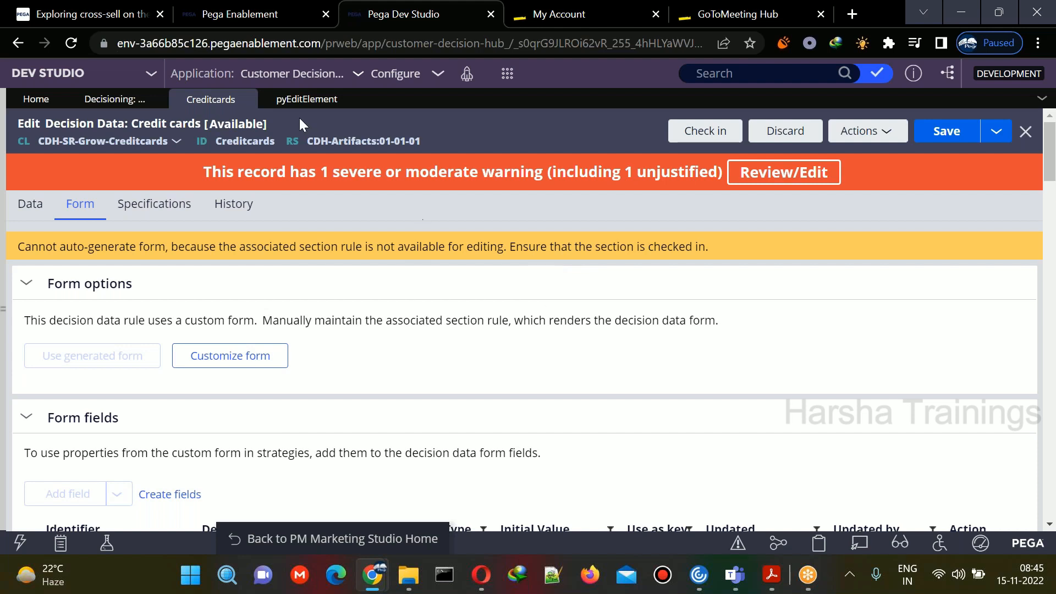
Step: Check in the pyEditElement section with the check-in comment "wip"
{"action": "left_click", "coordinate": [301, 101]}
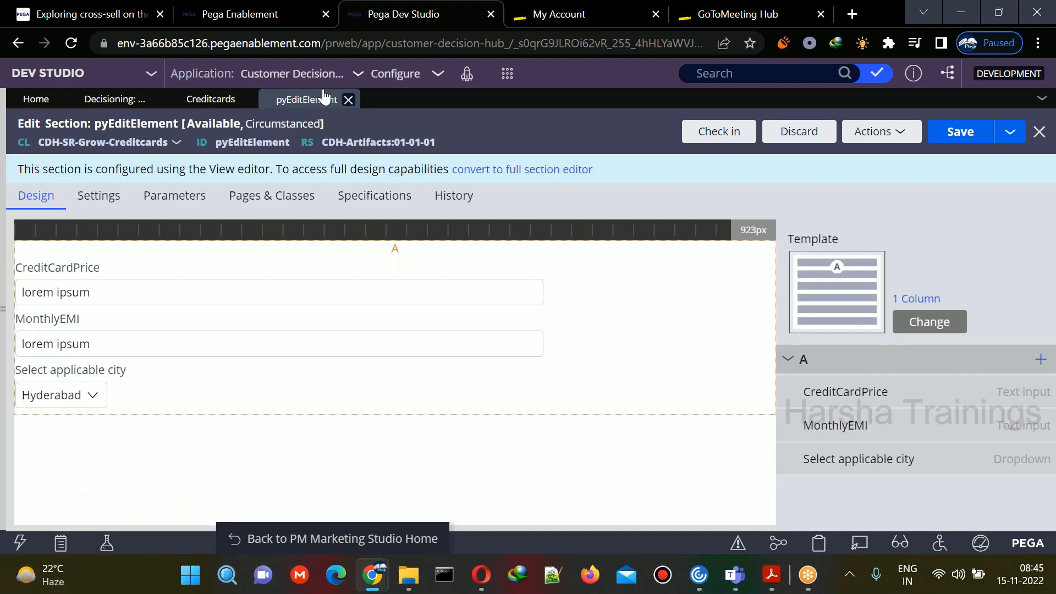
{"action": "left_click", "coordinate": [719, 131]}
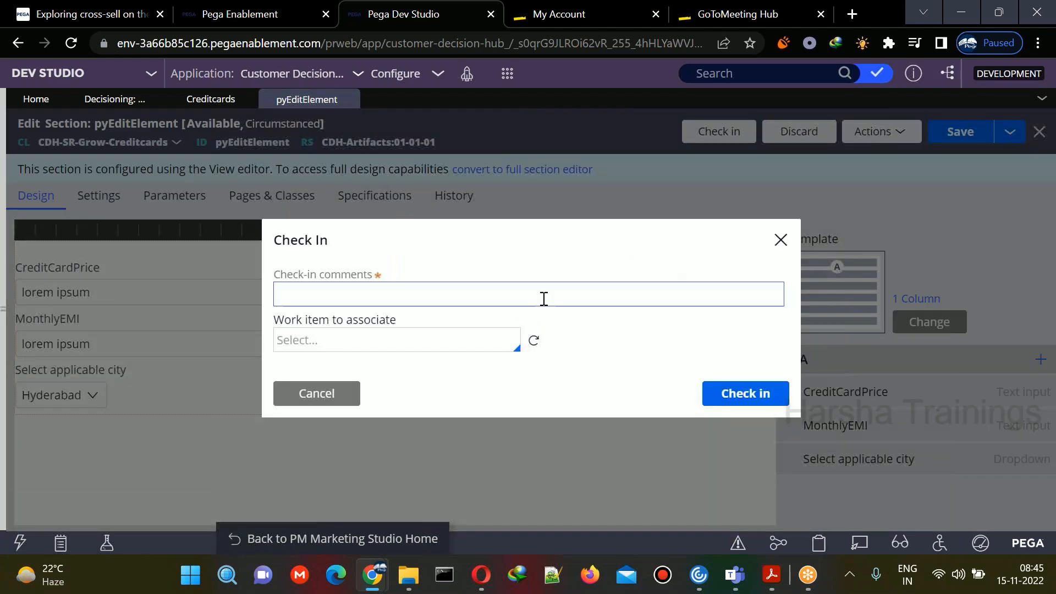
{"action": "left_click", "coordinate": [544, 298]}
{"action": "type", "text": "wip"}
{"action": "key", "text": "Return"}
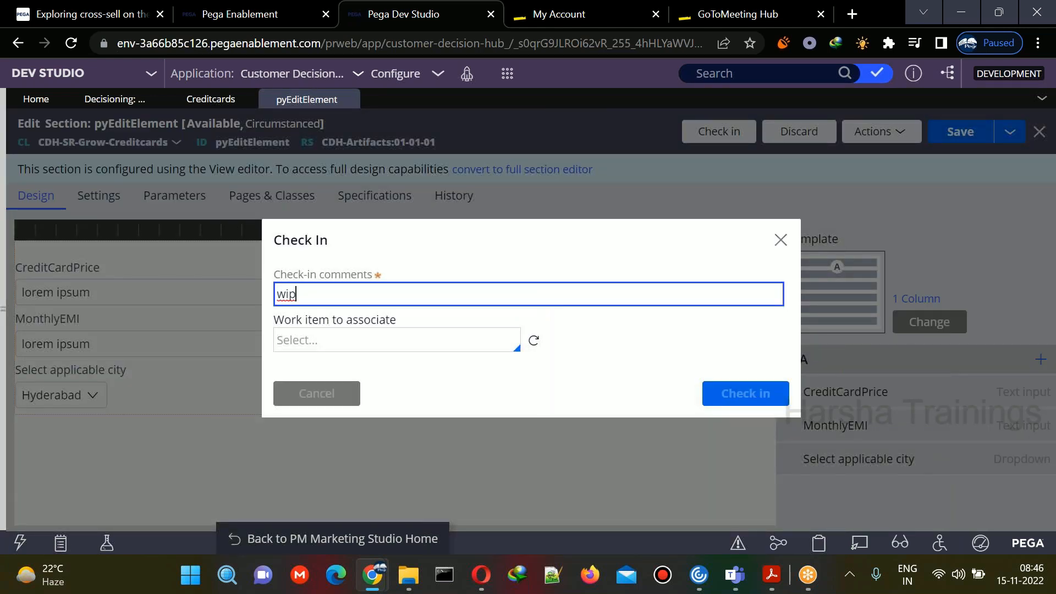
Step: Open the SODEXOCARD proposition from the Credit cards data to inspect its updated form, and close it again
{"action": "left_click", "coordinate": [219, 100]}
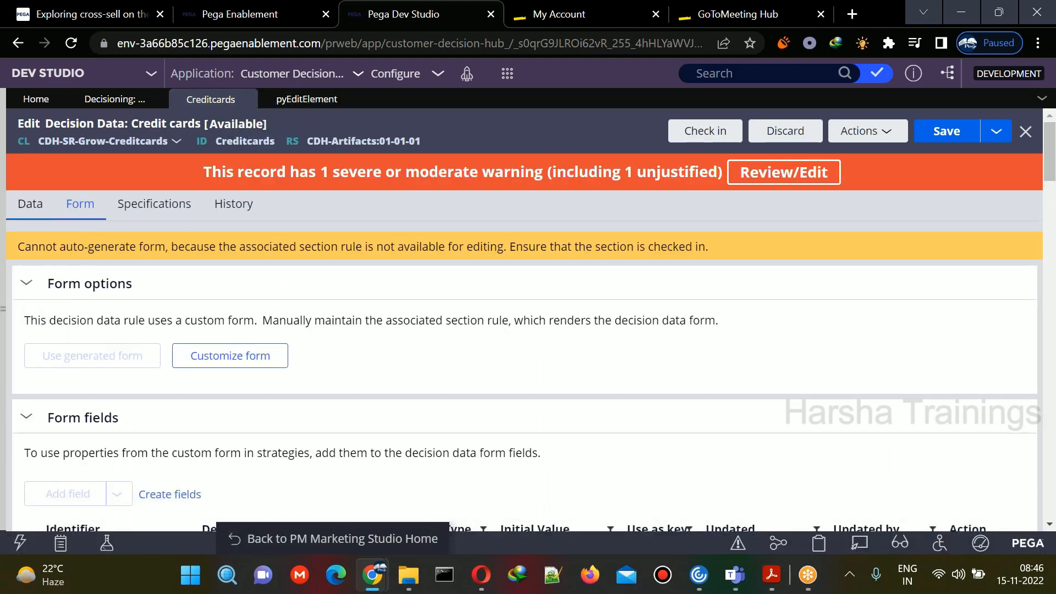
{"action": "left_click", "coordinate": [32, 205]}
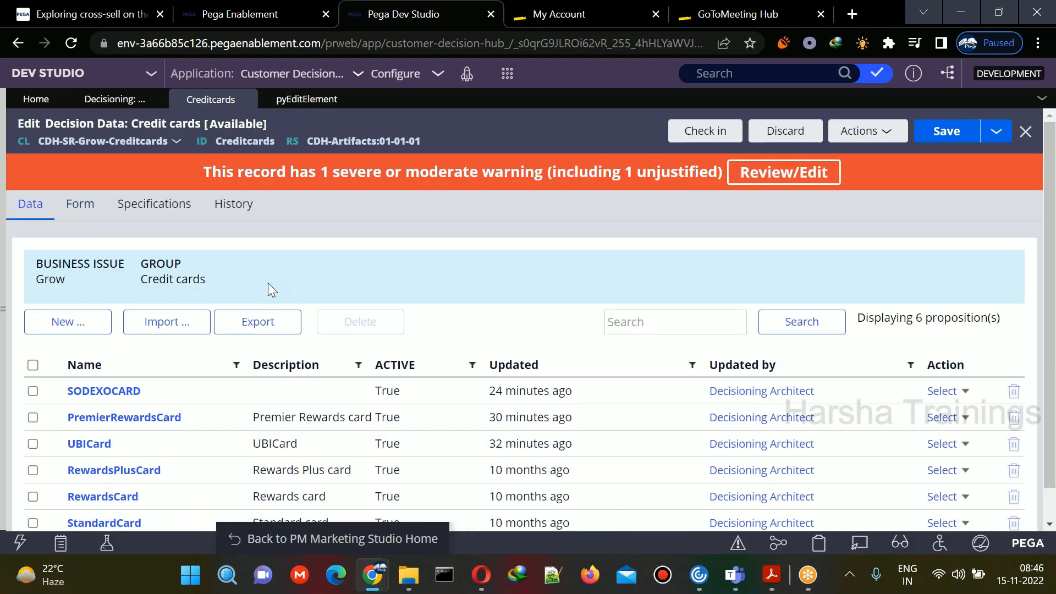
{"action": "left_click", "coordinate": [104, 391]}
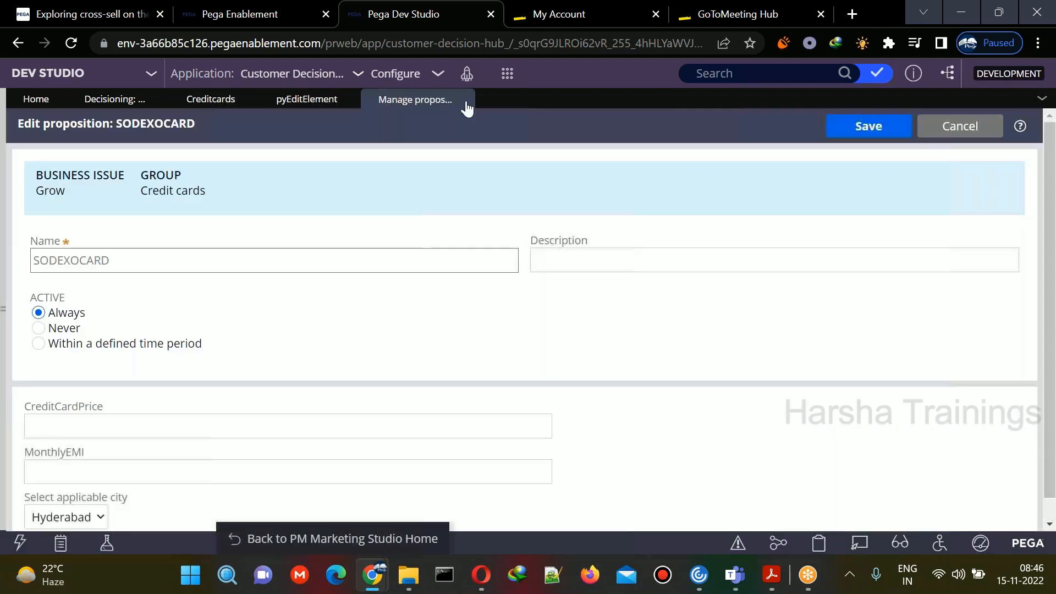
{"action": "left_click", "coordinate": [466, 101]}
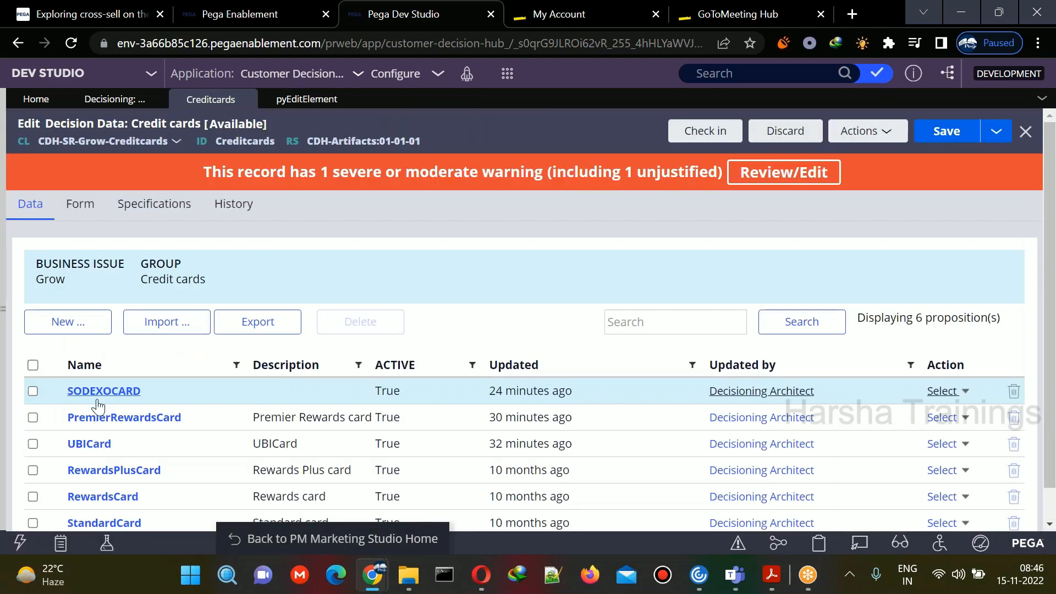
Step: Open the PremierRewardsCard proposition and inspect the options offered by its Select applicable city dropdown
{"action": "left_click", "coordinate": [110, 418]}
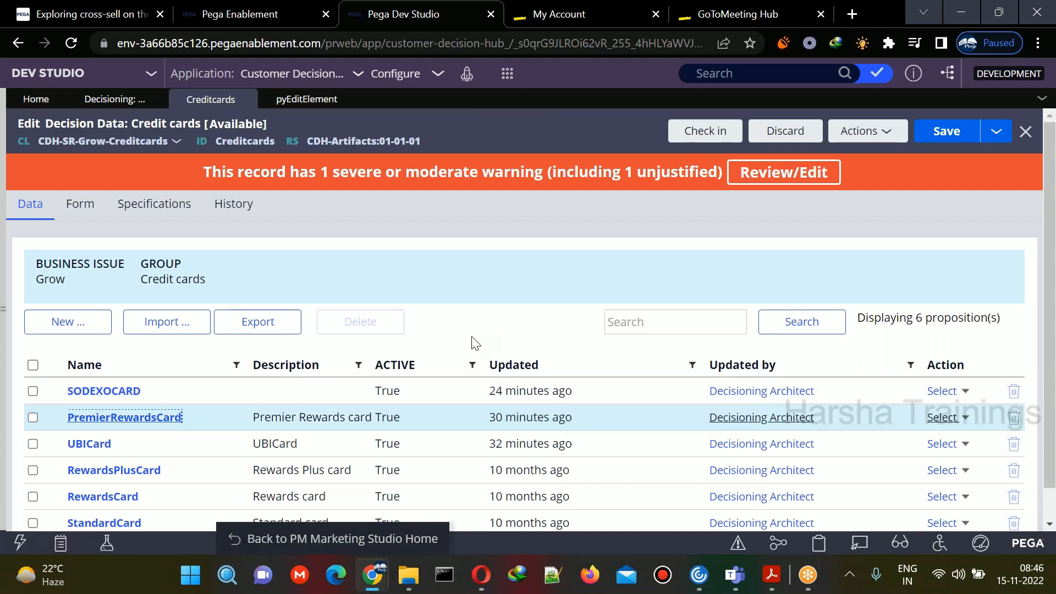
{"action": "left_click", "coordinate": [136, 419]}
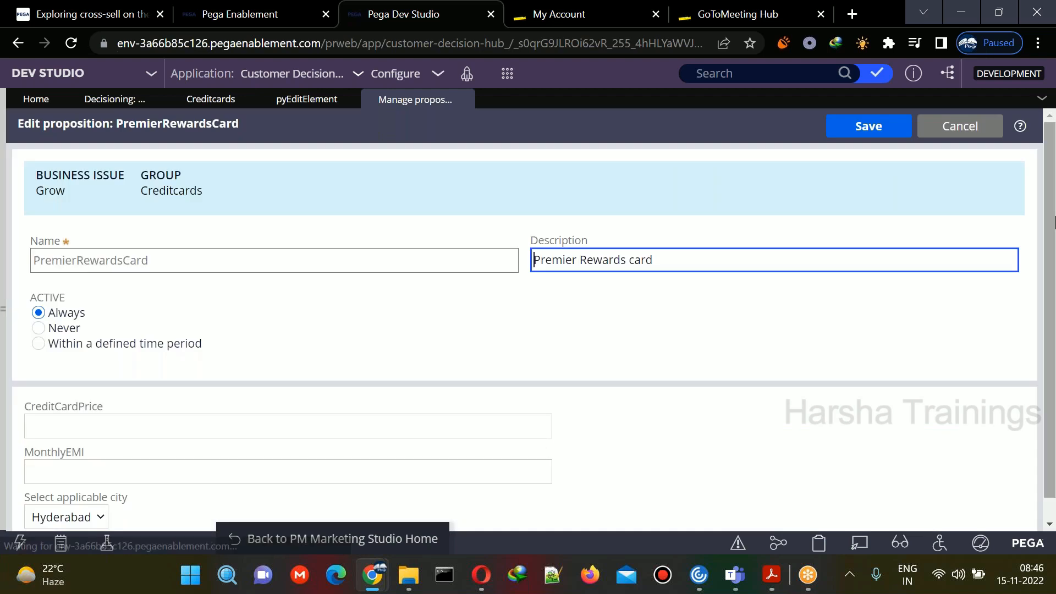
{"action": "left_click_drag", "start_coordinate": [1050, 247], "coordinate": [1050, 275]}
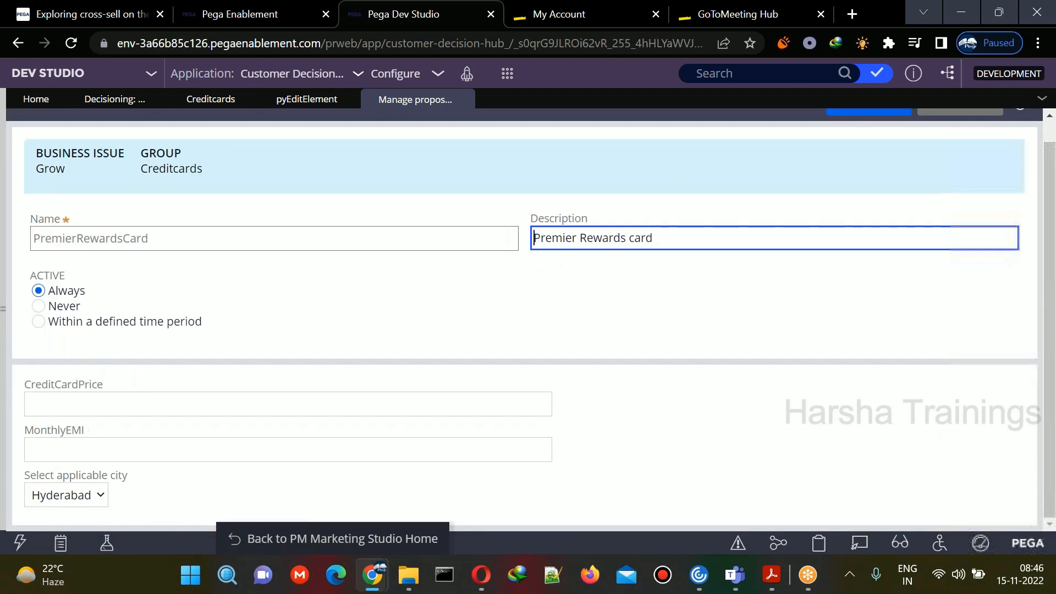
{"action": "left_click", "coordinate": [58, 498]}
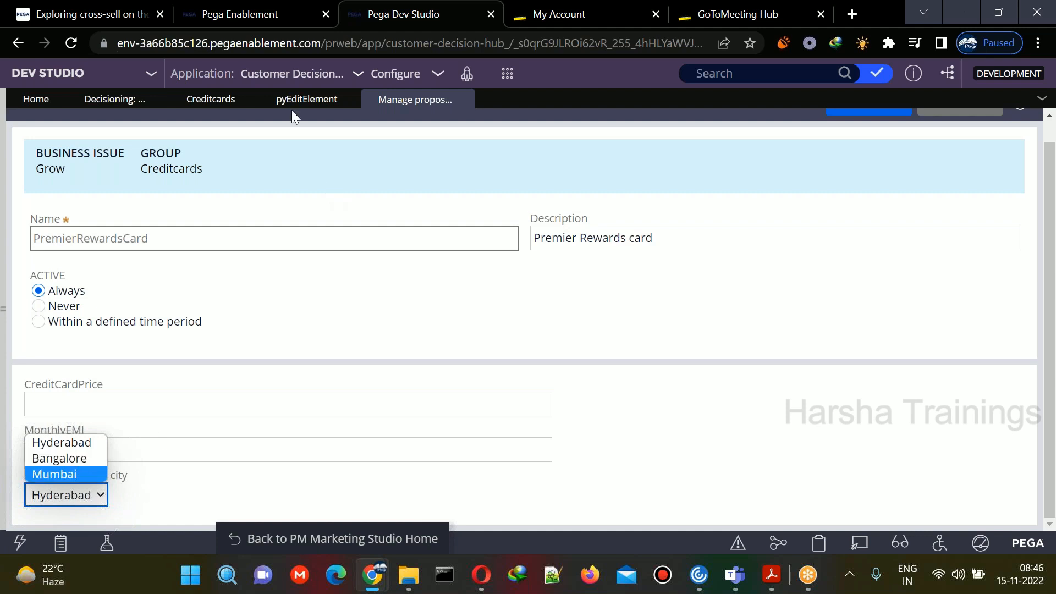
Step: Return to the form definition of the Credit cards decision data and save the rule again
{"action": "left_click", "coordinate": [223, 102]}
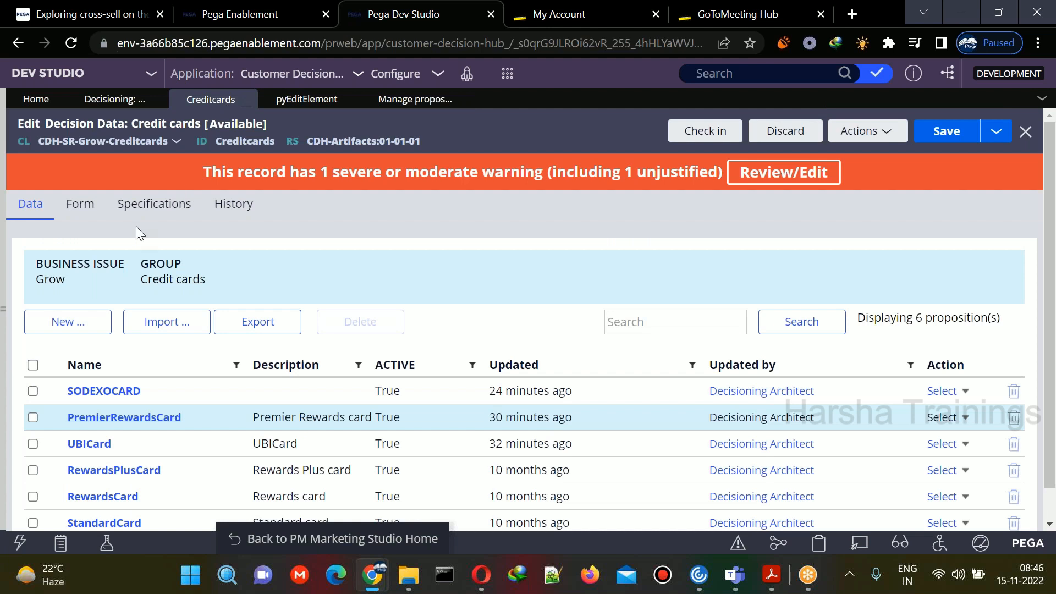
{"action": "left_click", "coordinate": [88, 203]}
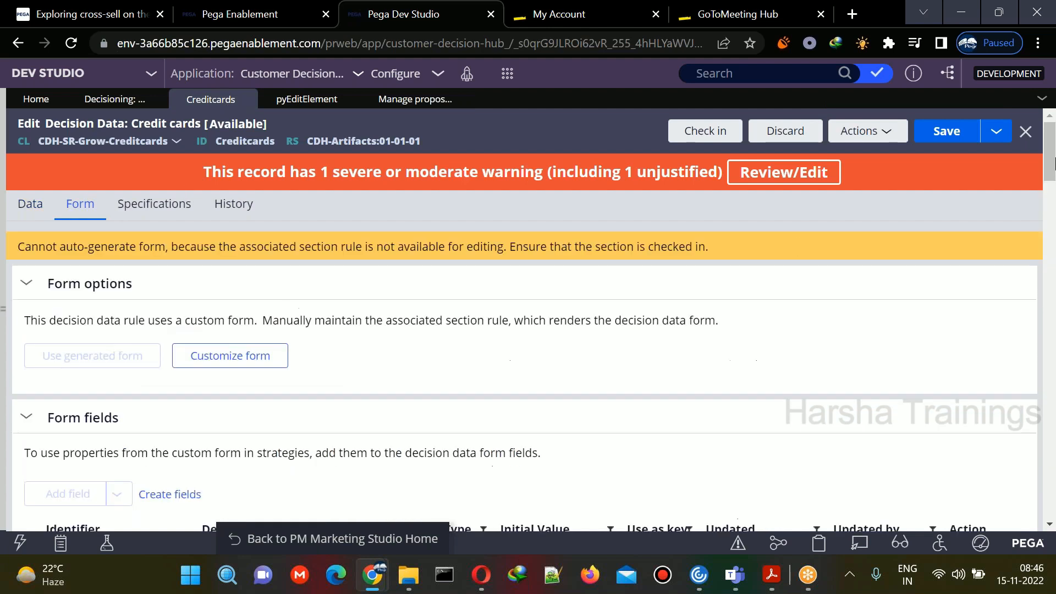
{"action": "left_click", "coordinate": [966, 131]}
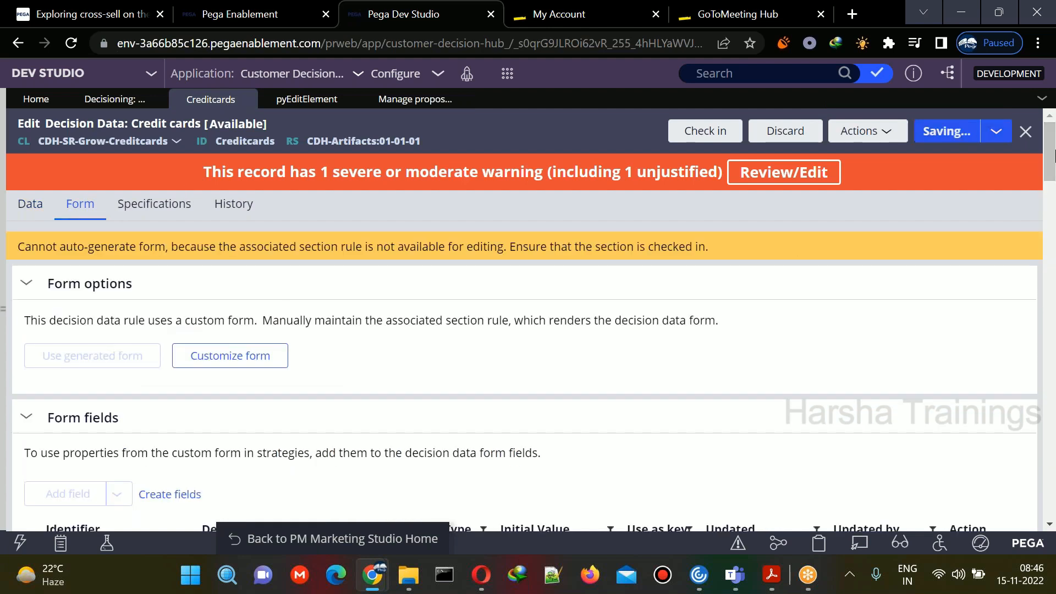
Step: Look through the Credit cards form fields list to check which properties are defined there
{"action": "scroll", "coordinate": [935, 396], "scroll_direction": "down", "scroll_amount": 10}
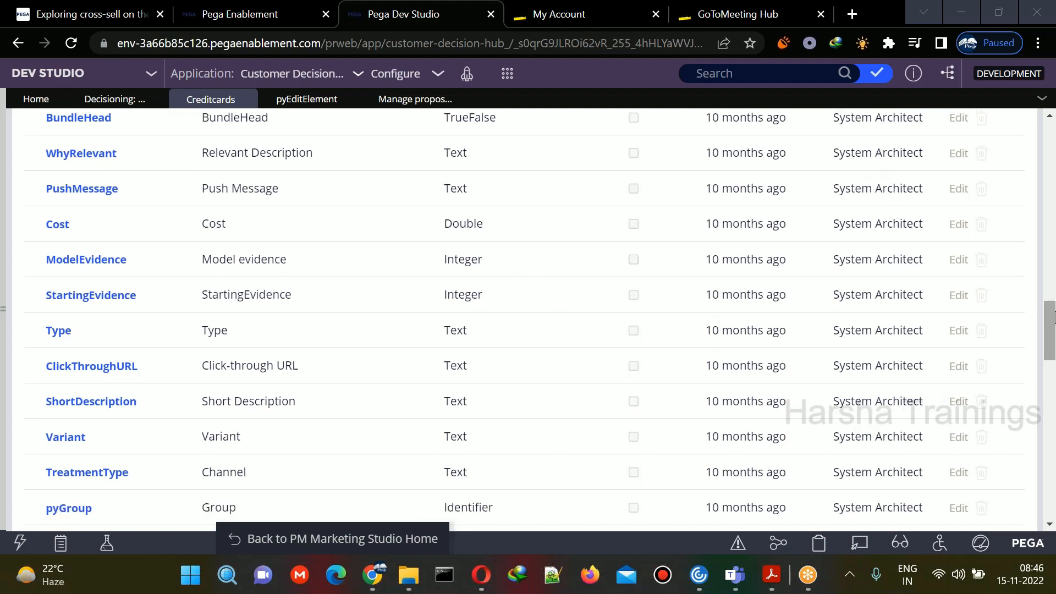
{"action": "left_click_drag", "start_coordinate": [1053, 318], "coordinate": [1052, 438]}
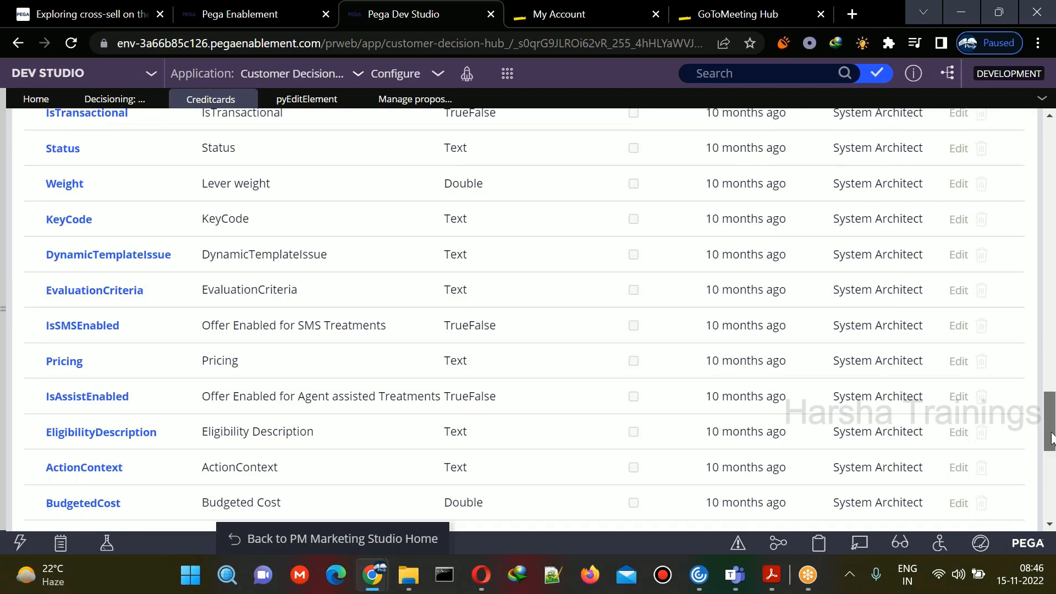
{"action": "scroll", "coordinate": [1051, 438], "scroll_direction": "down", "scroll_amount": 7}
{"action": "scroll", "coordinate": [1054, 374], "scroll_direction": "up", "scroll_amount": 2}
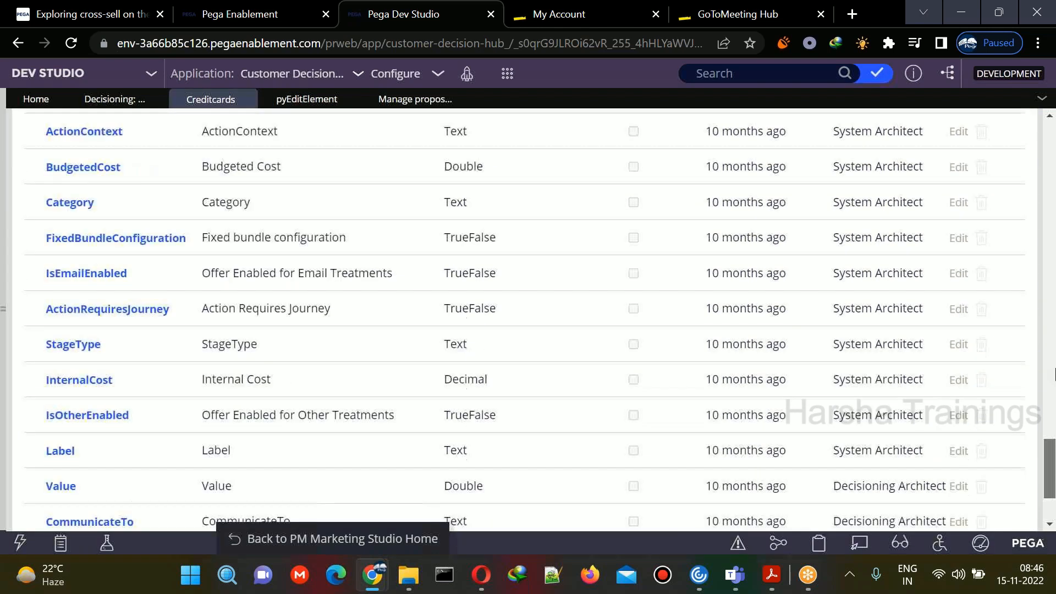
{"action": "scroll", "coordinate": [1054, 374], "scroll_direction": "up", "scroll_amount": 15}
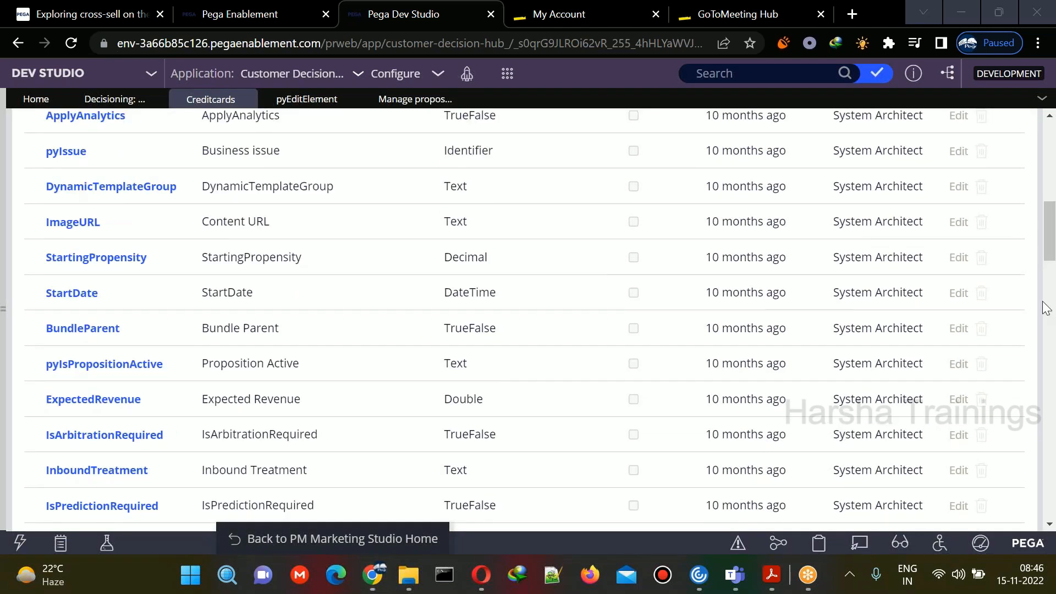
{"action": "scroll", "coordinate": [990, 275], "scroll_direction": "up", "scroll_amount": 5}
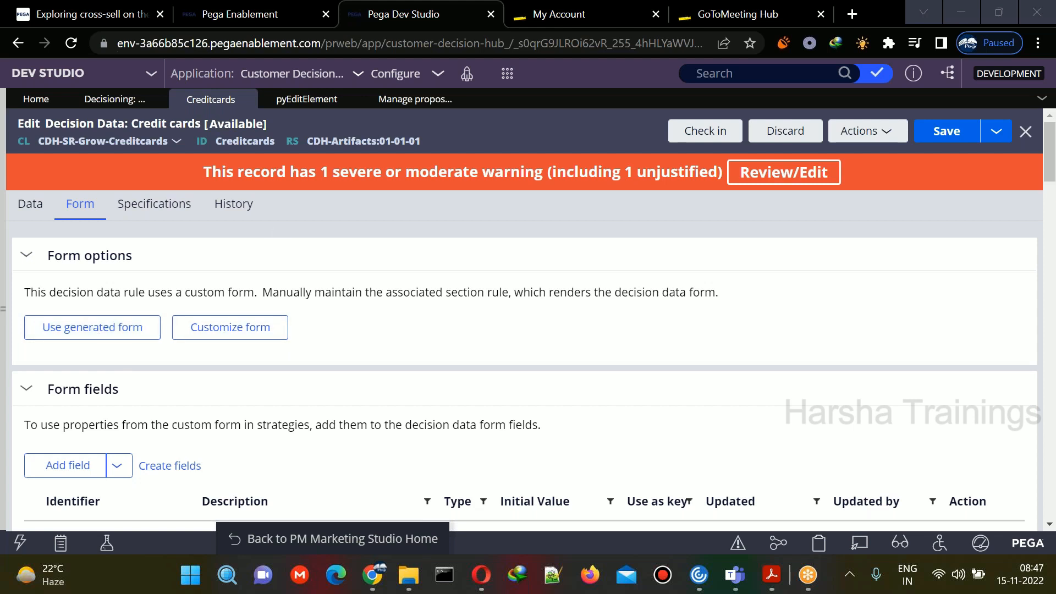
Step: Inspect the circumstance definition of the pyEditElement section, close it, and return to the Credit cards decision data
{"action": "left_click", "coordinate": [328, 105]}
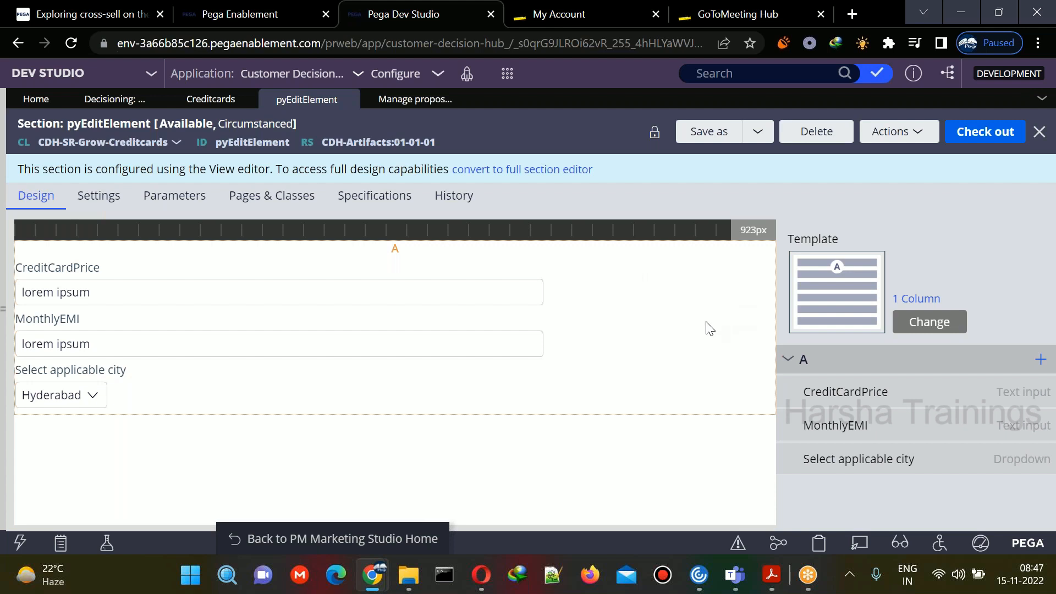
{"action": "left_click", "coordinate": [253, 135]}
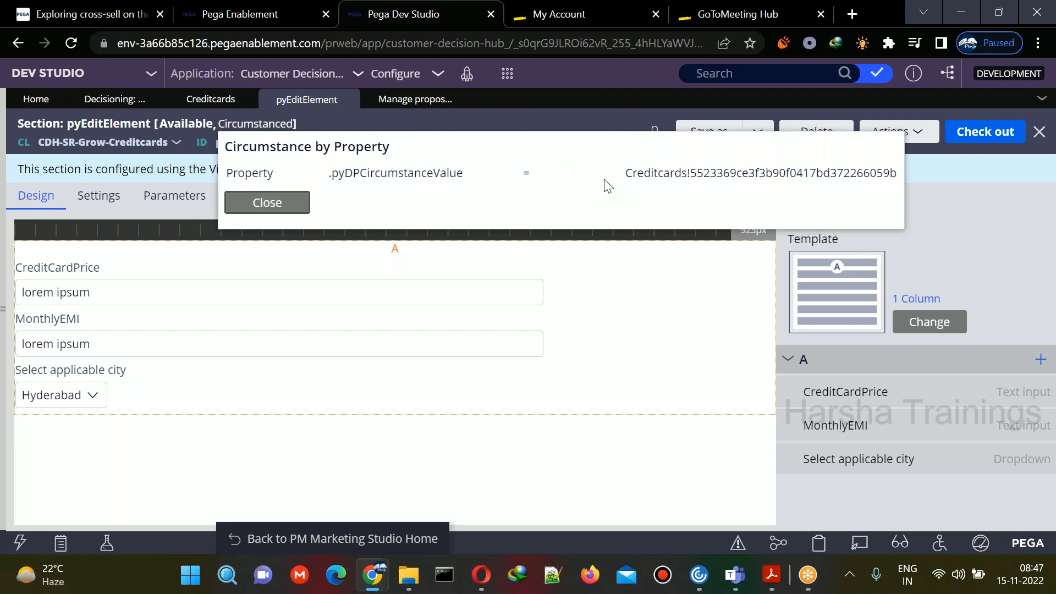
{"action": "left_click", "coordinate": [287, 202]}
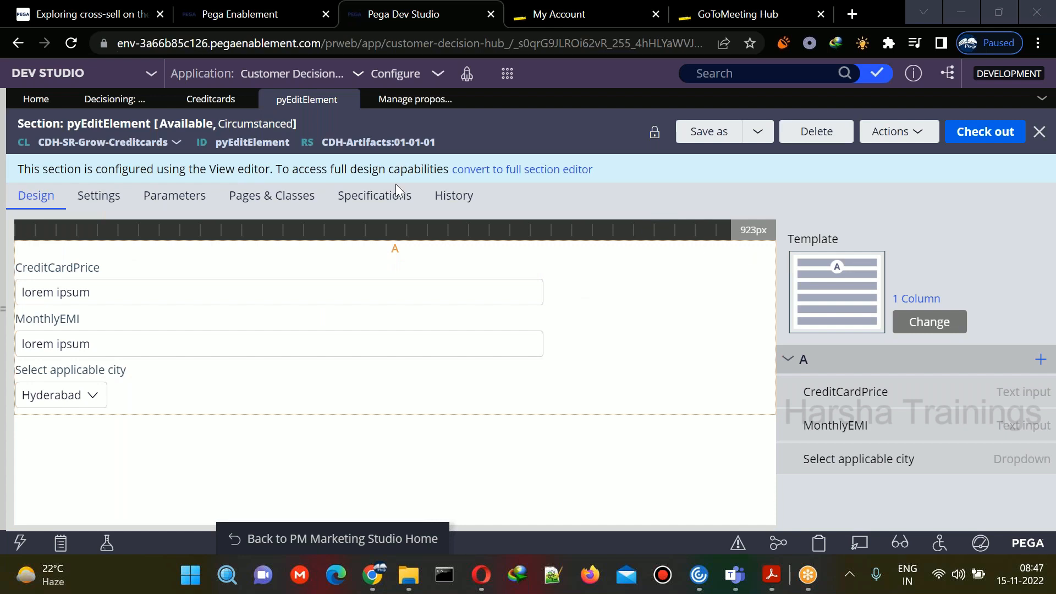
{"action": "left_click", "coordinate": [212, 99]}
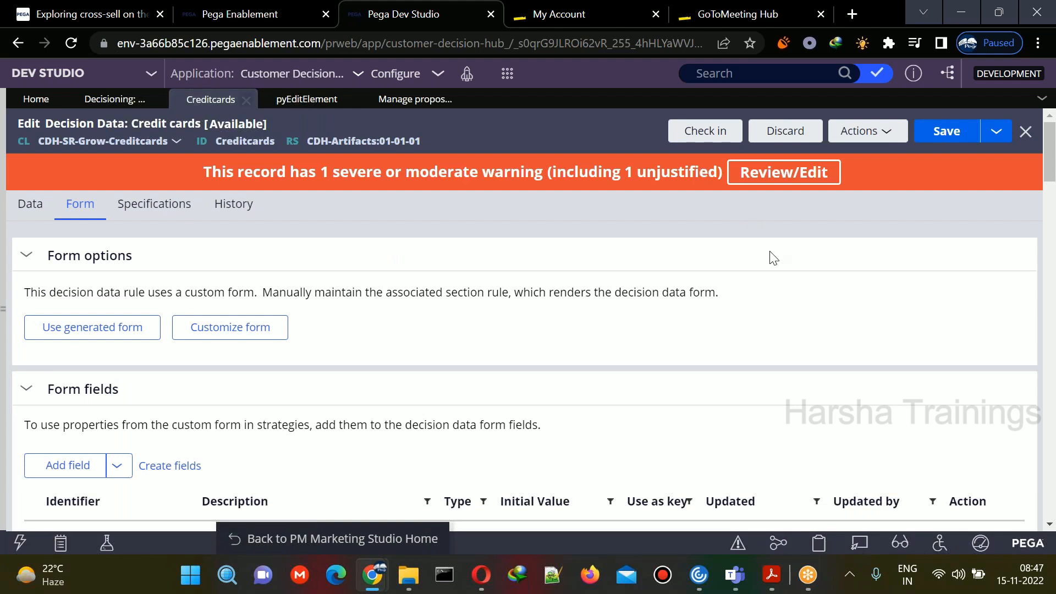
{"action": "left_click", "coordinate": [705, 131]}
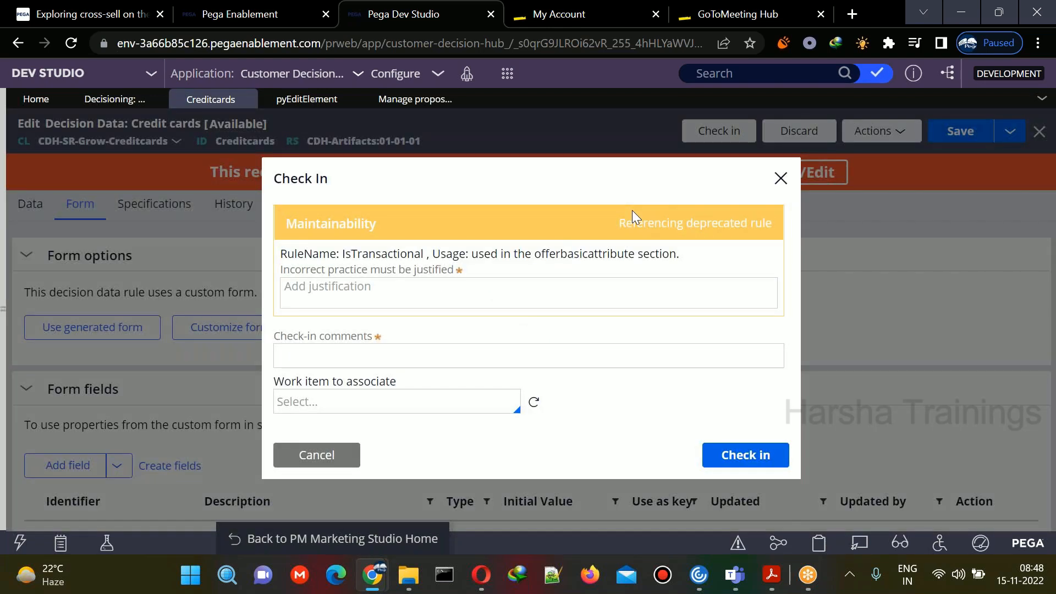
{"action": "left_click", "coordinate": [401, 297]}
{"action": "type", "text": "wip"}
{"action": "key", "text": "Tab"}
{"action": "type", "text": "added custom"}
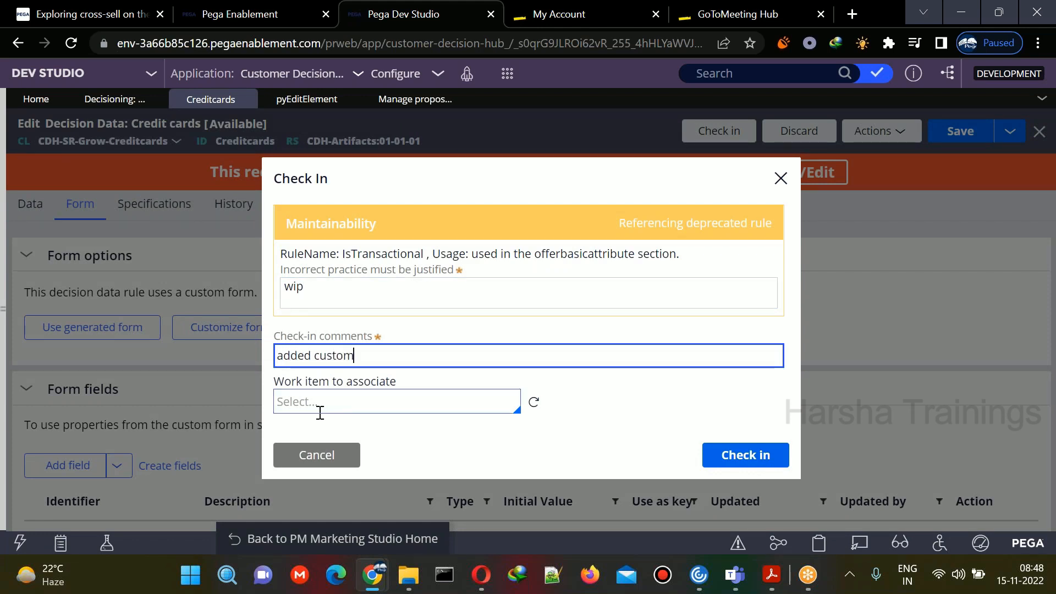
{"action": "left_click", "coordinate": [327, 461]}
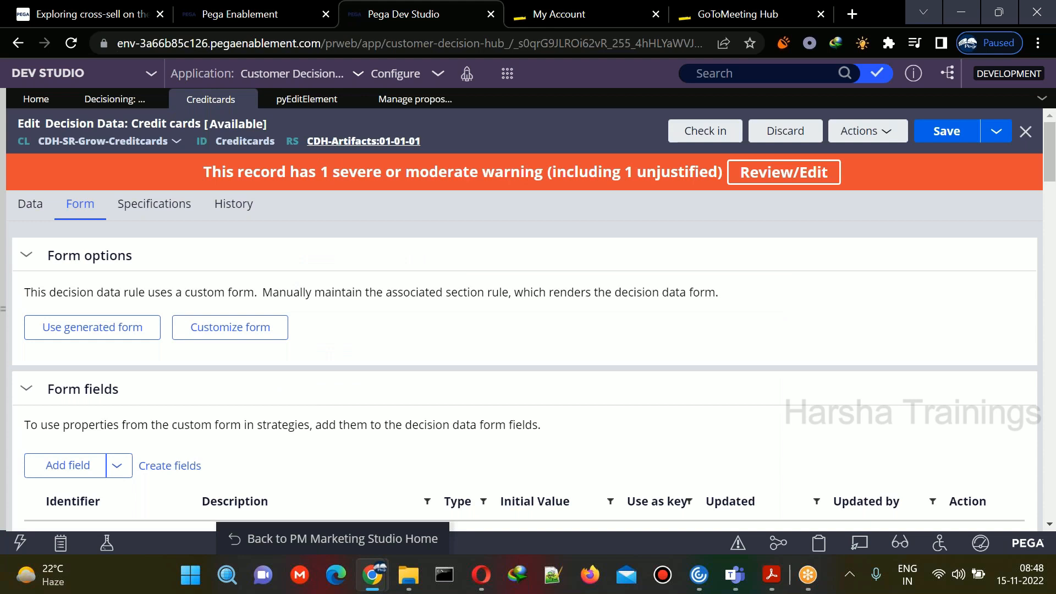
Step: Check out the circumstanced pyEditElement section and add a Checkbox control to its region A
{"action": "left_click", "coordinate": [311, 100]}
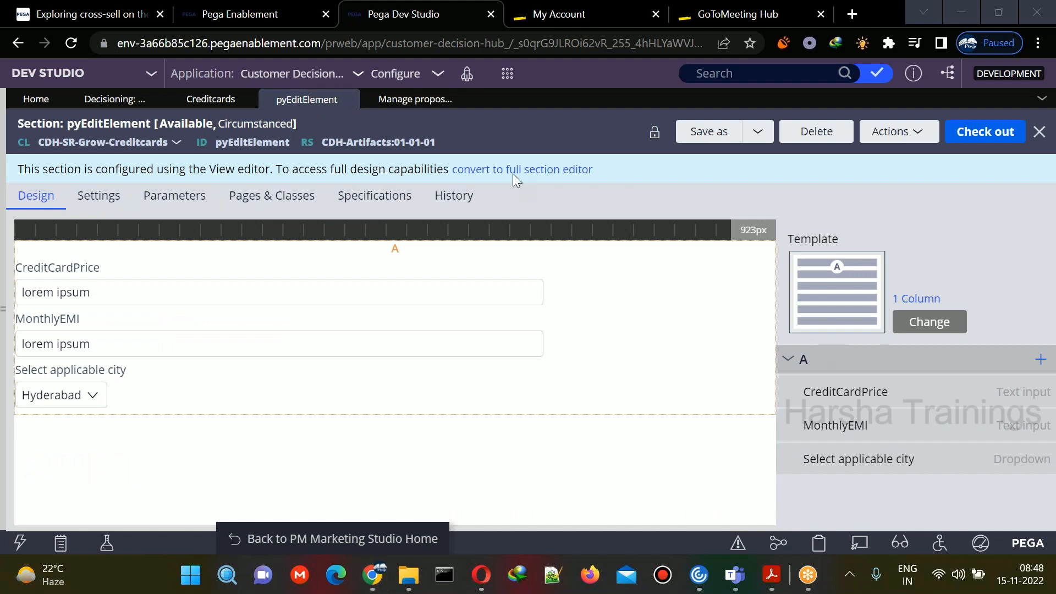
{"action": "left_click", "coordinate": [979, 133]}
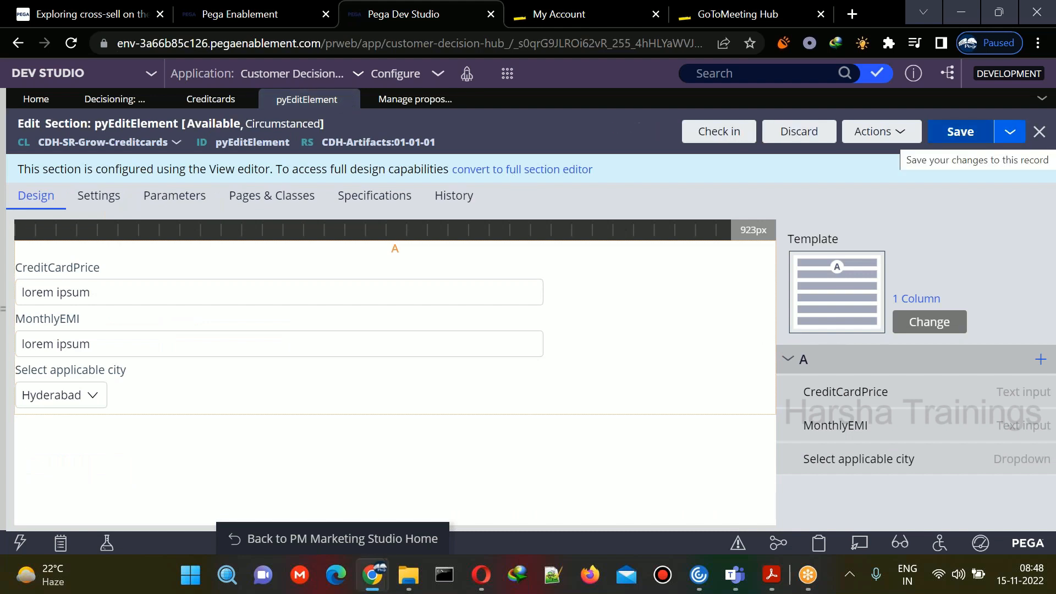
{"action": "left_click", "coordinate": [1039, 360]}
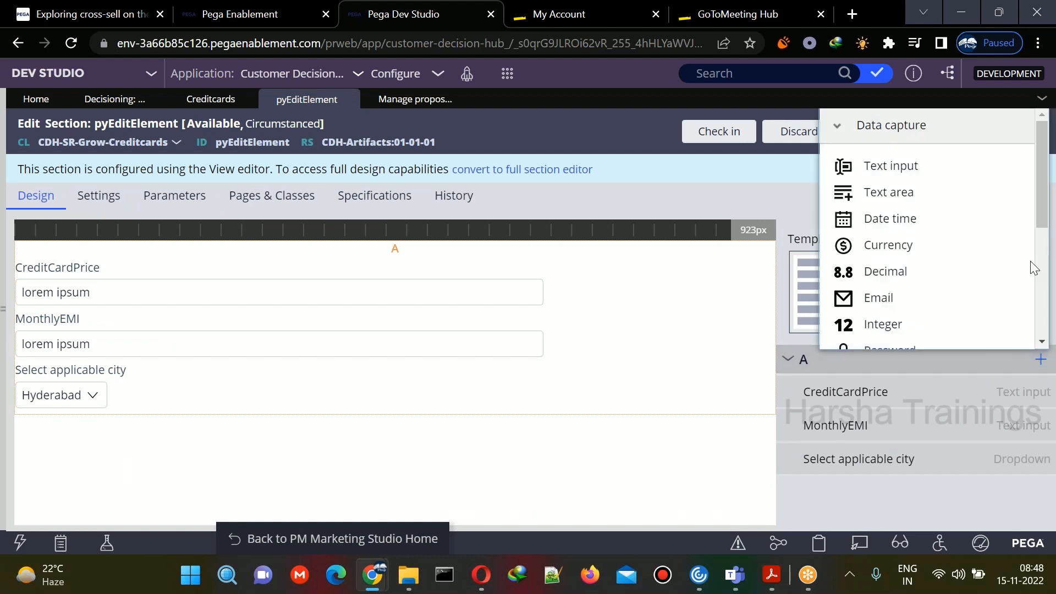
{"action": "left_click_drag", "start_coordinate": [1043, 215], "coordinate": [1043, 322]}
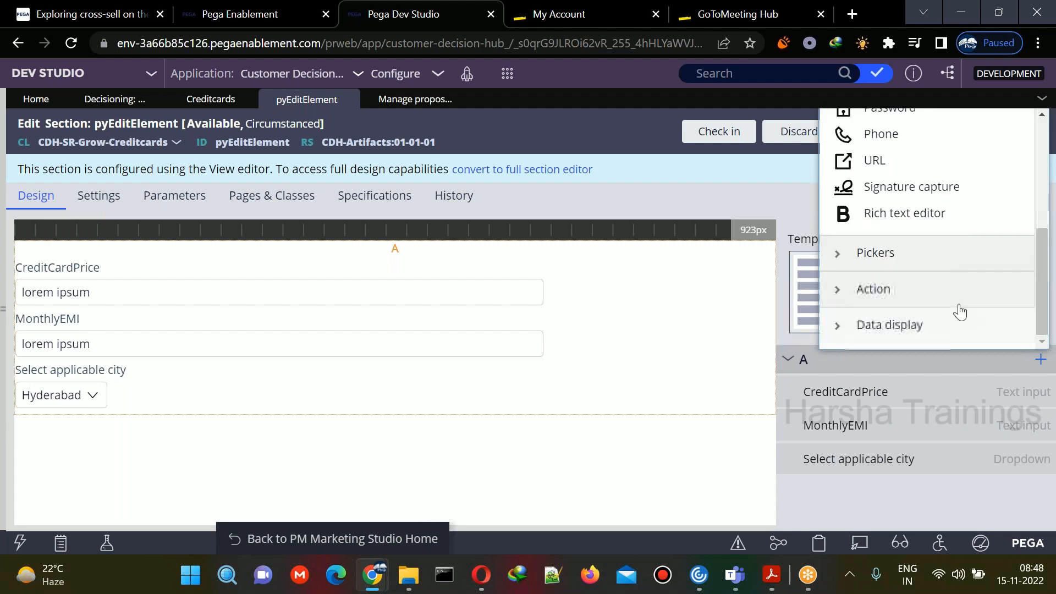
{"action": "left_click", "coordinate": [912, 269]}
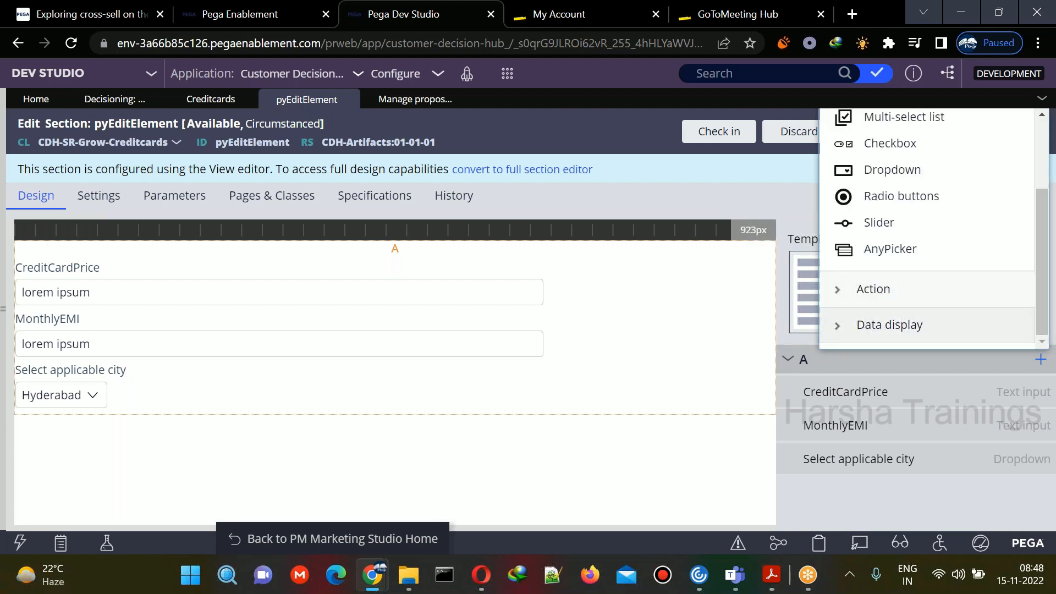
{"action": "left_click", "coordinate": [889, 142]}
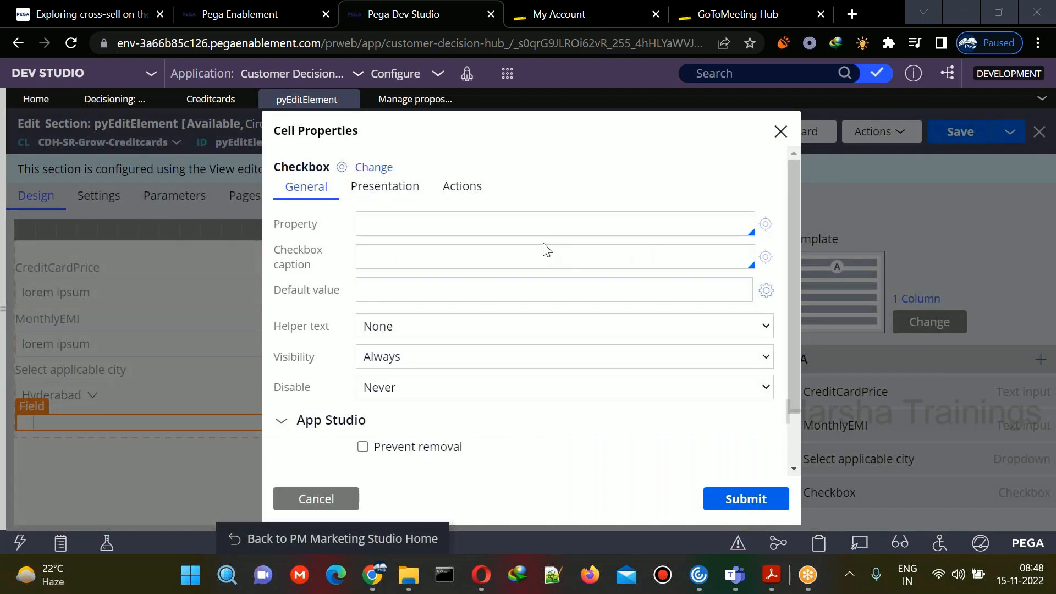
Step: Bind the checkbox to .ApplicableToKids and create that property record in the CDH-SR-Grow-Creditcards class
{"action": "left_click", "coordinate": [483, 230]}
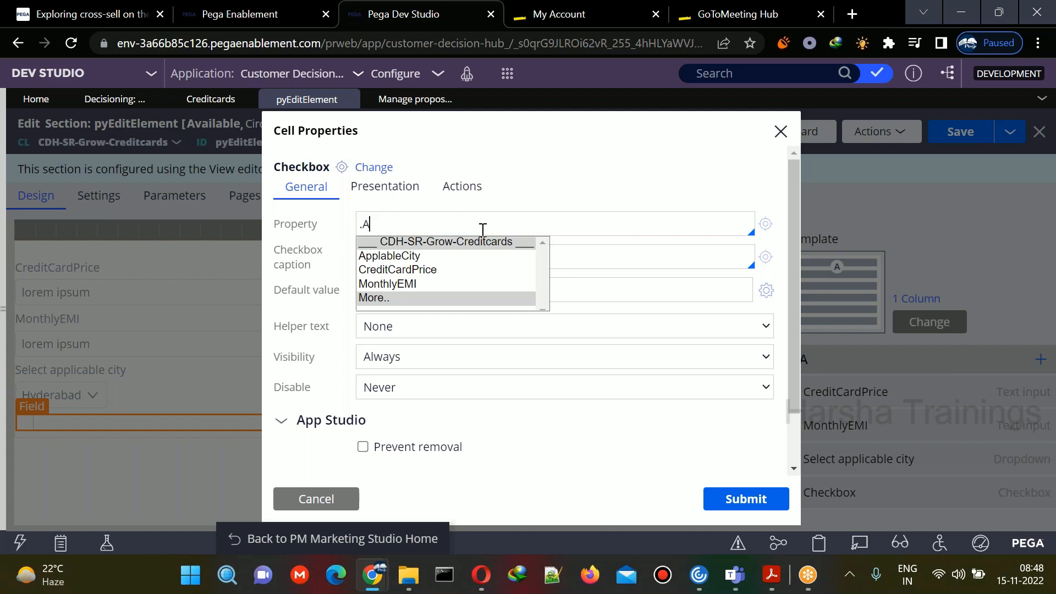
{"action": "key", "text": "Down"}
{"action": "type", "text": "ica"}
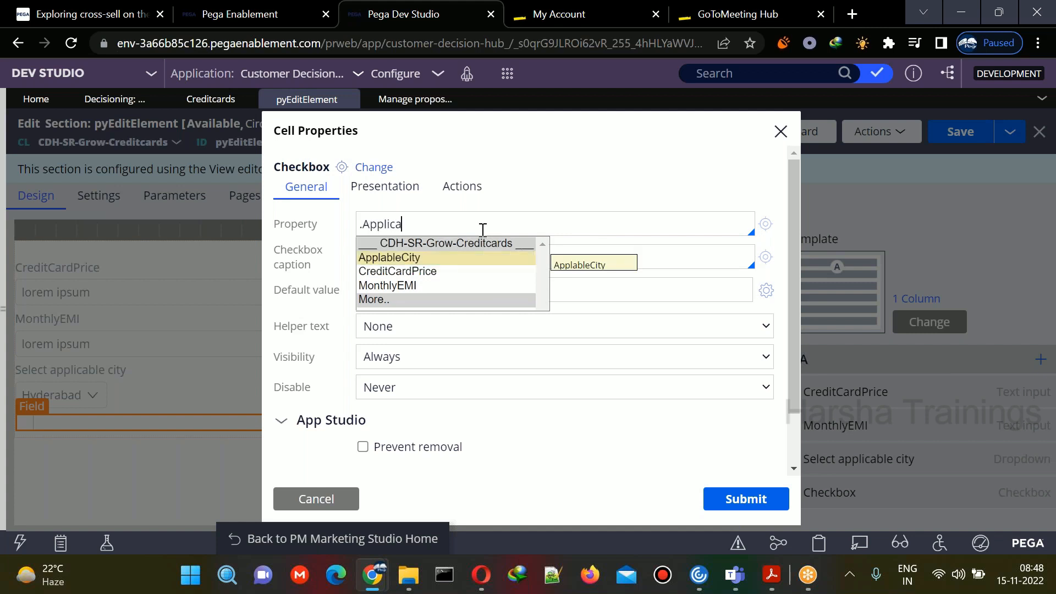
{"action": "type", "text": "bleToKids"}
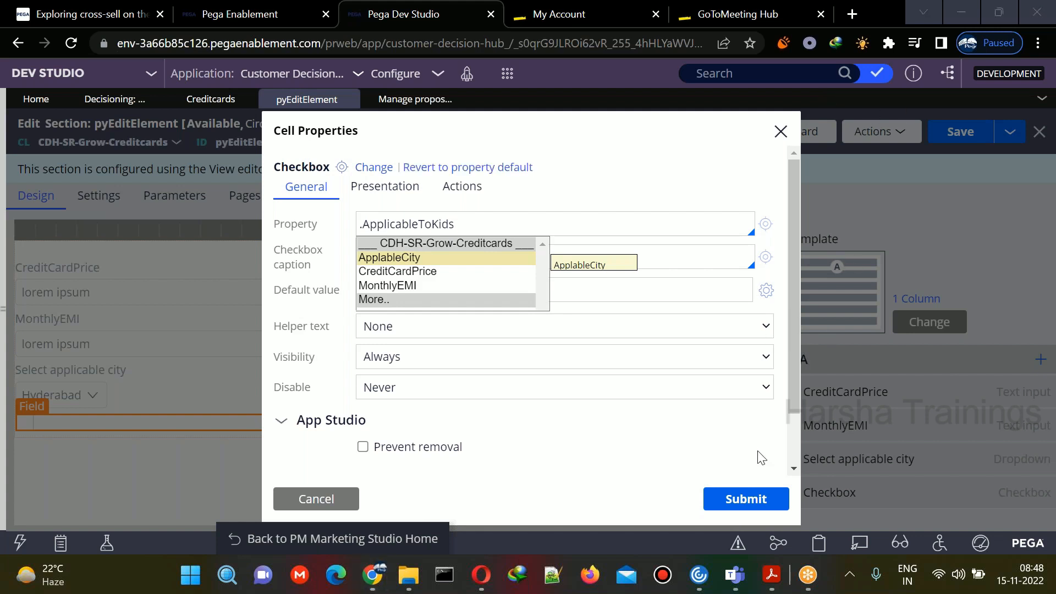
{"action": "left_click", "coordinate": [766, 223]}
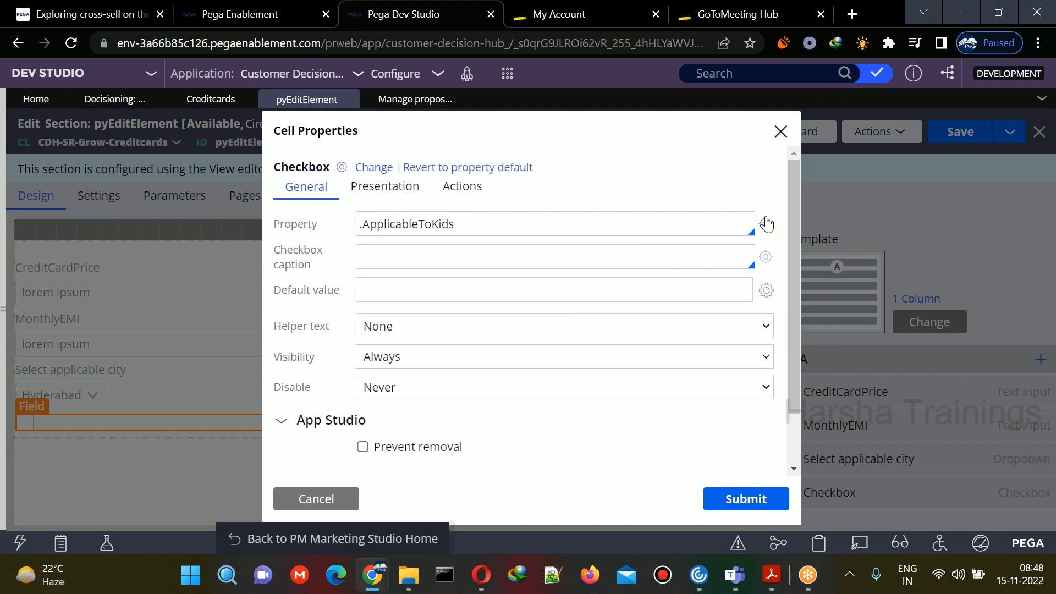
{"action": "left_click", "coordinate": [766, 224]}
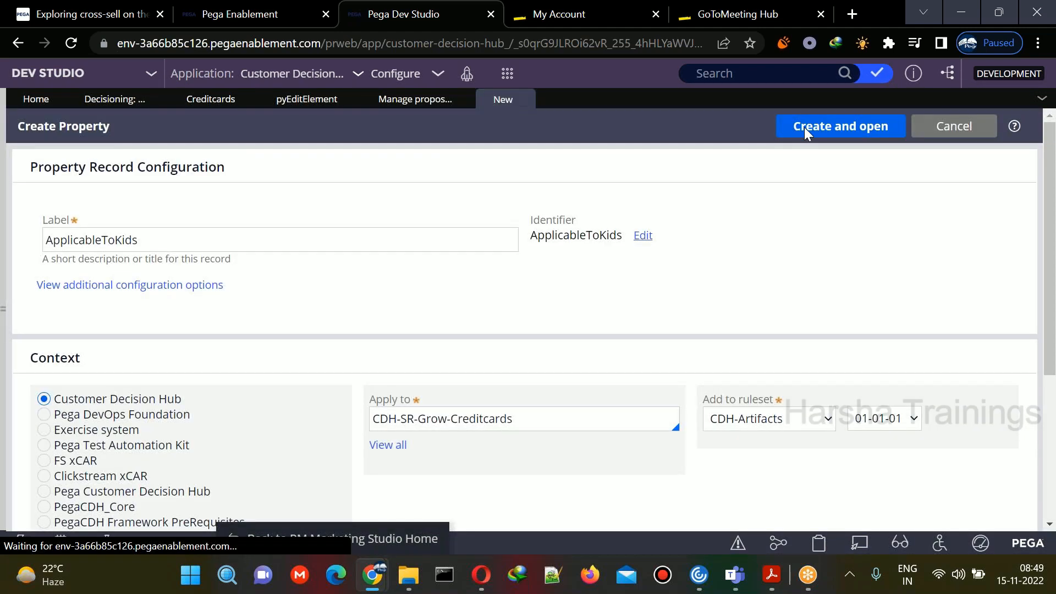
{"action": "left_click", "coordinate": [830, 132]}
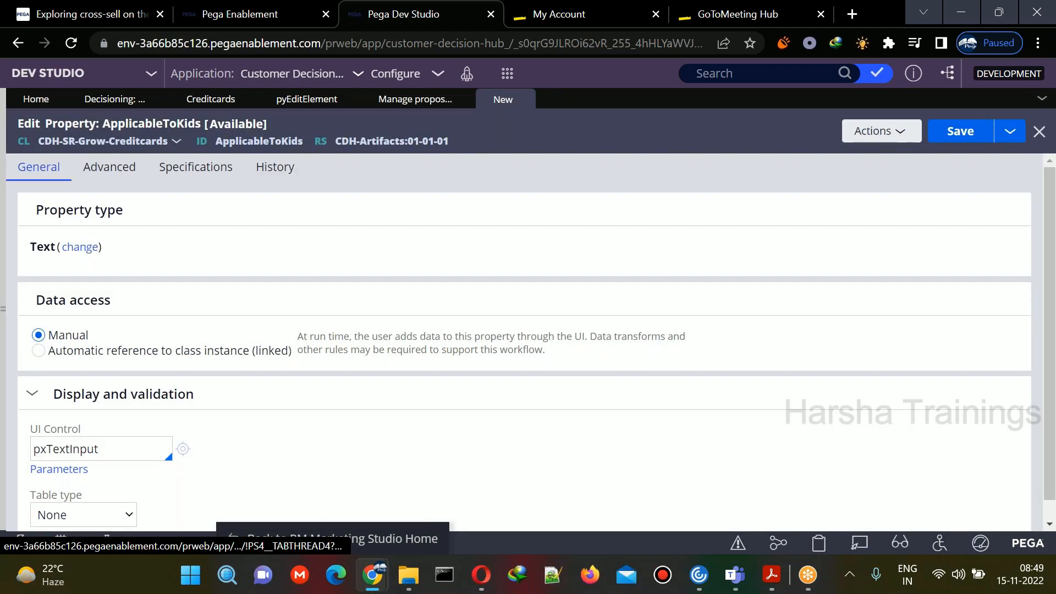
Step: Set the ApplicableToKids property type to TrueFalse, save the property and return to the checkbox's cell properties
{"action": "left_click", "coordinate": [70, 245]}
{"action": "left_click_drag", "start_coordinate": [374, 362], "coordinate": [368, 487]}
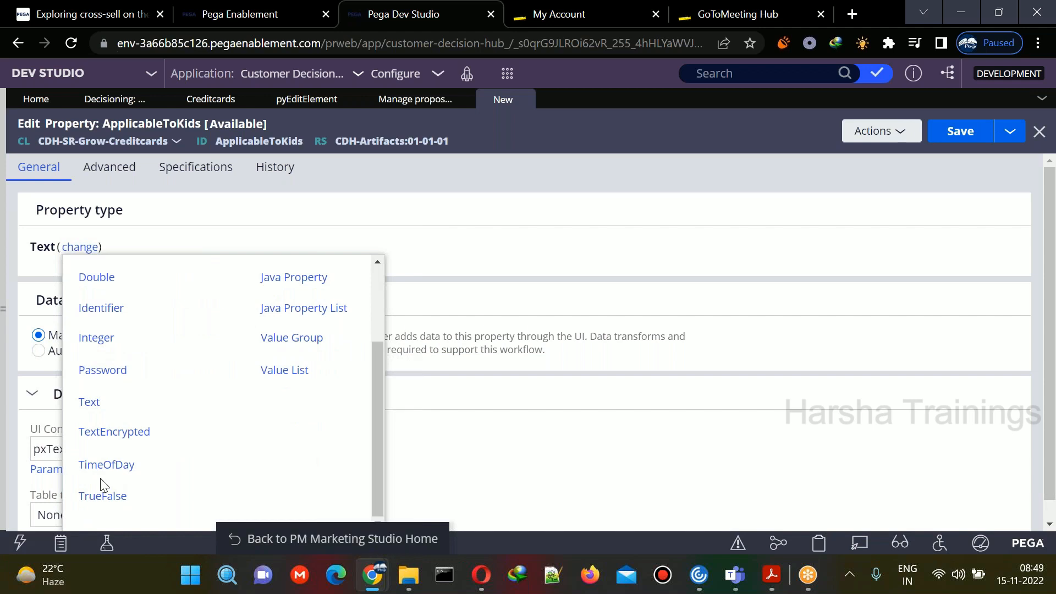
{"action": "left_click", "coordinate": [104, 496]}
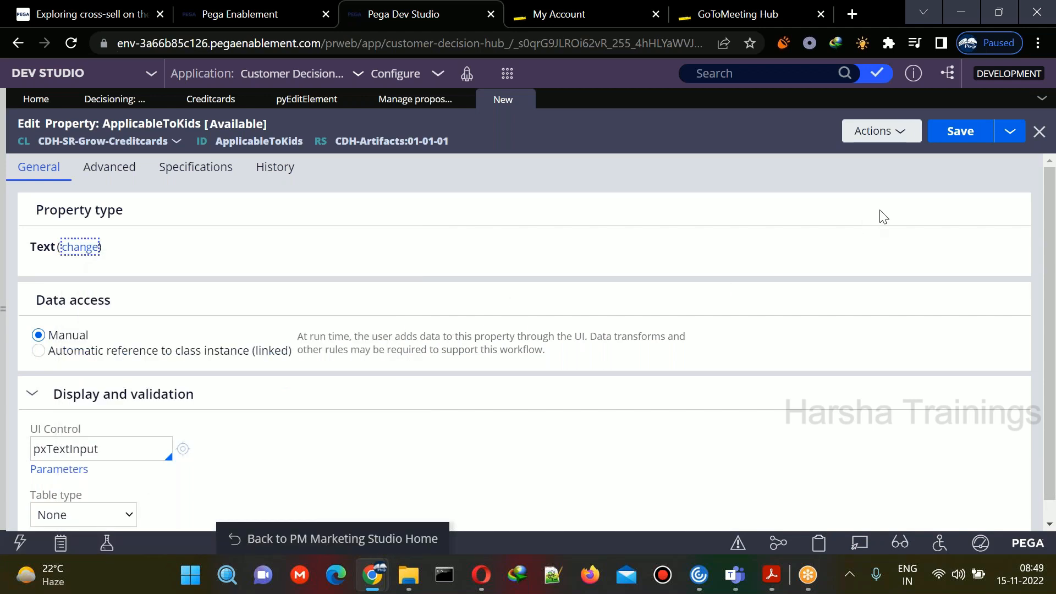
{"action": "left_click", "coordinate": [962, 132]}
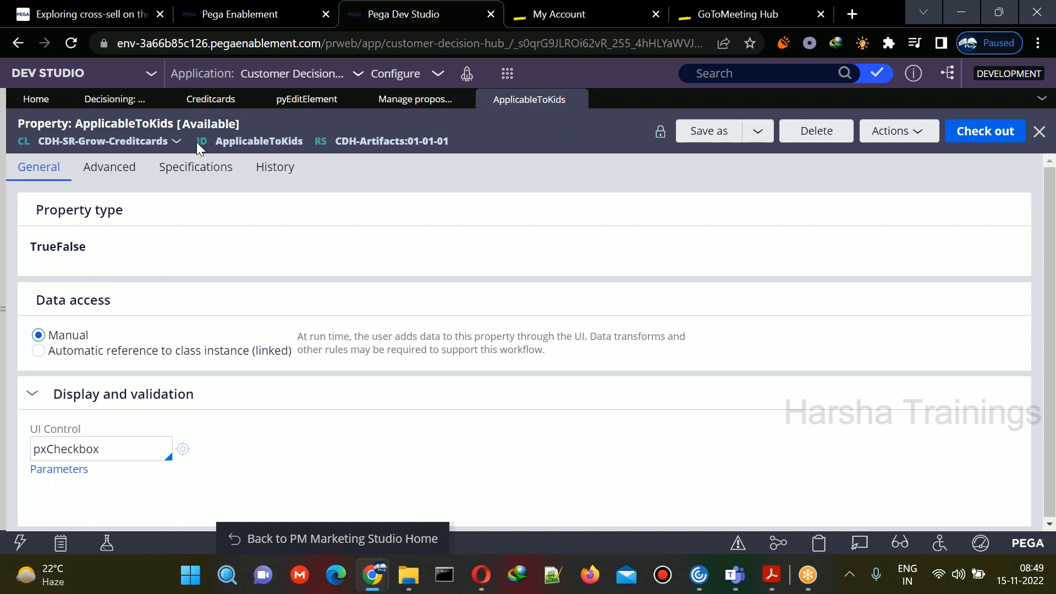
{"action": "left_click_drag", "start_coordinate": [40, 141], "coordinate": [180, 139]}
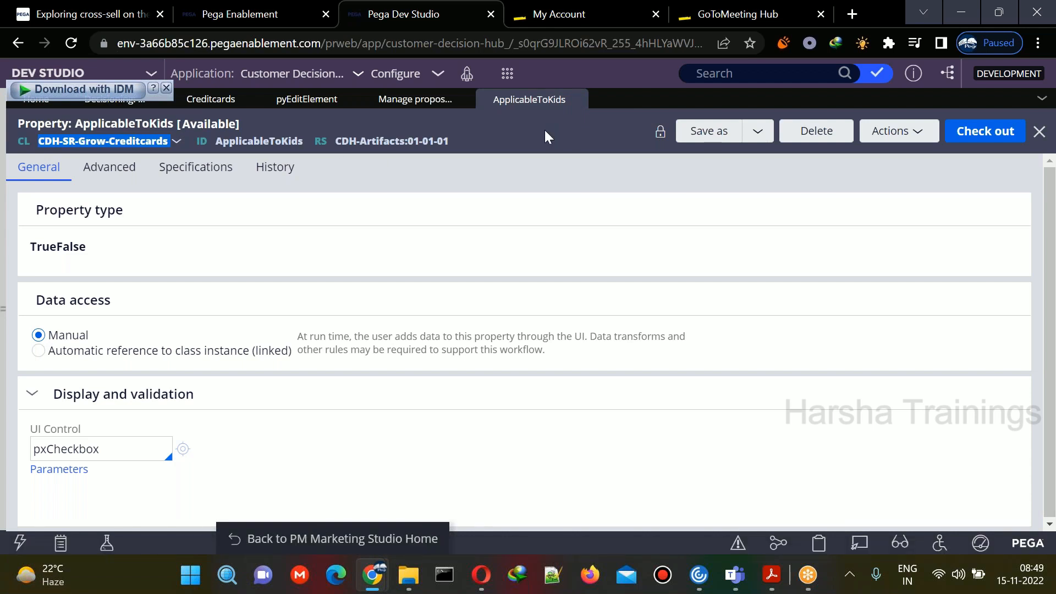
{"action": "left_click", "coordinate": [575, 105]}
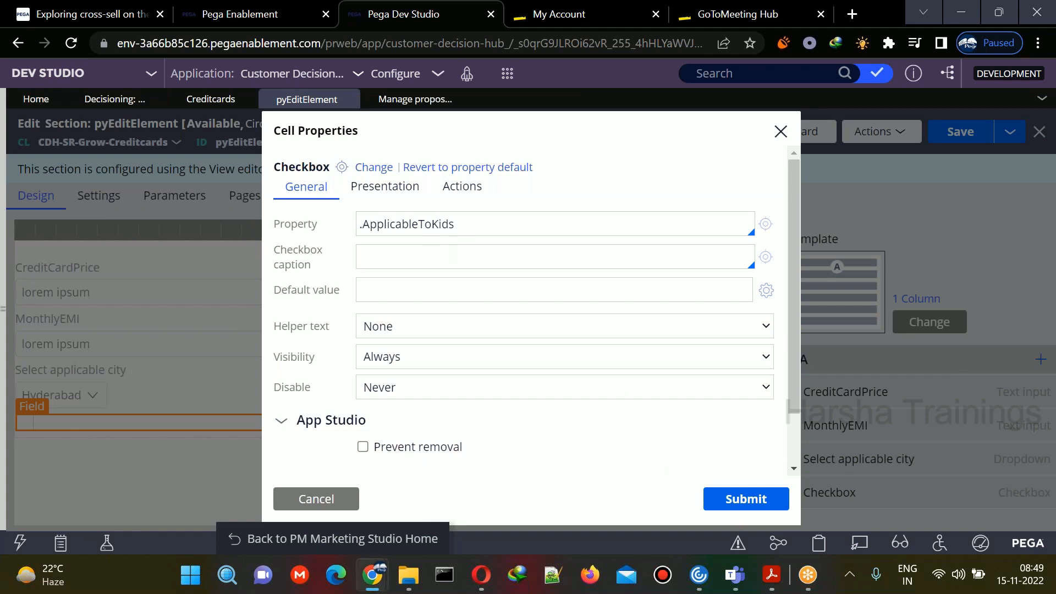
Step: Caption the checkbox "Is this applicable to kids?", submit its cell properties and save the pyEditElement section
{"action": "type", "text": "Is this applicable to"}
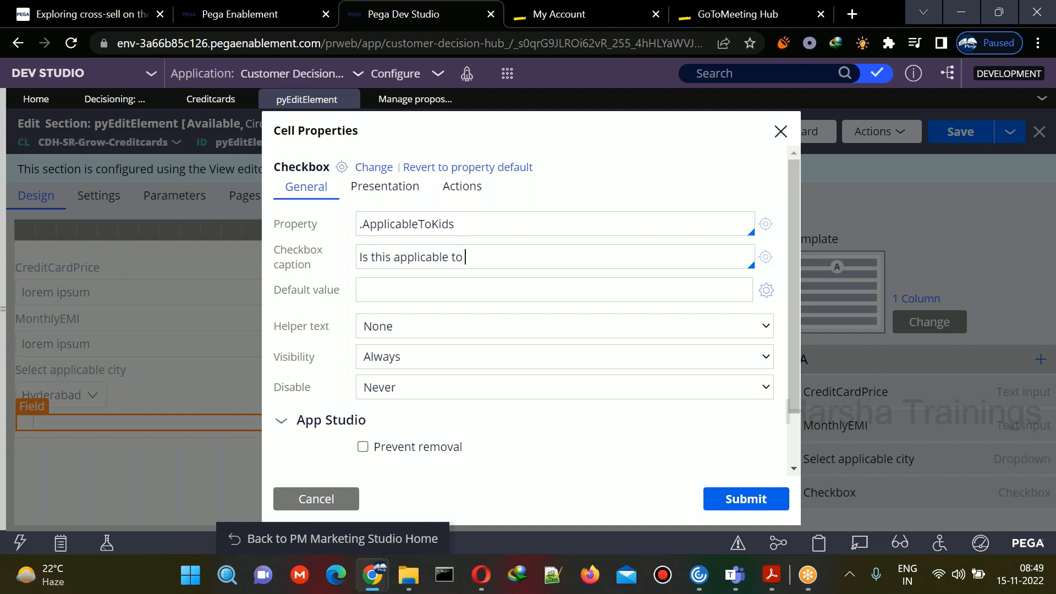
{"action": "type", "text": " kids?"}
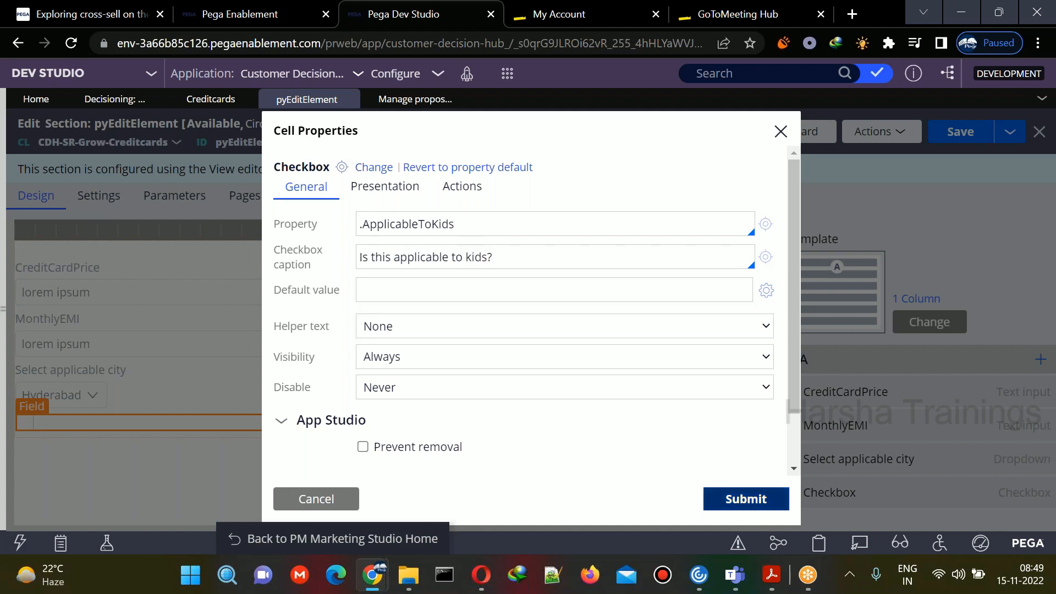
{"action": "left_click", "coordinate": [720, 499]}
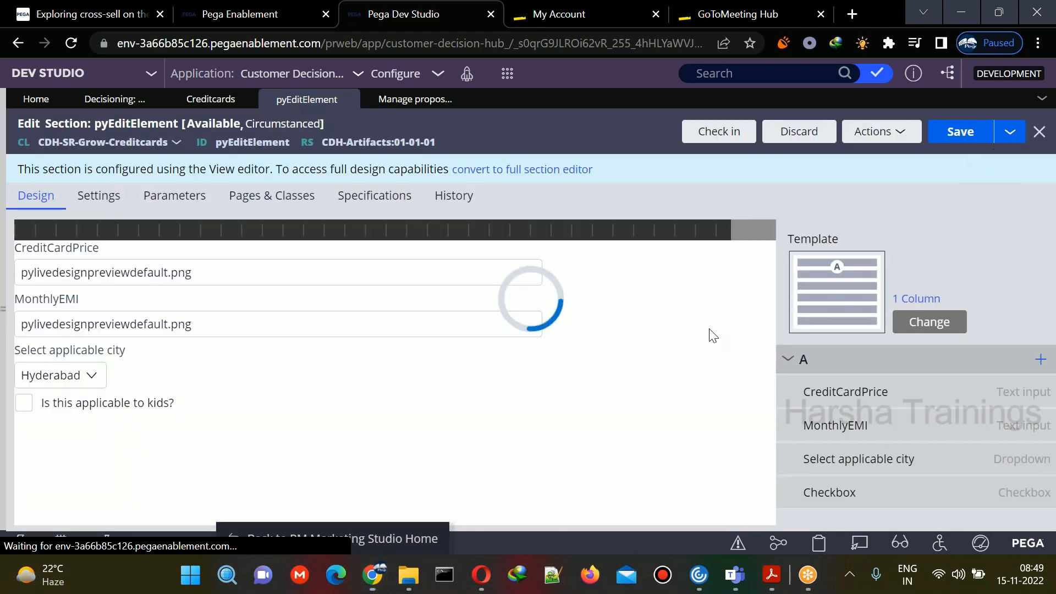
{"action": "left_click", "coordinate": [960, 132]}
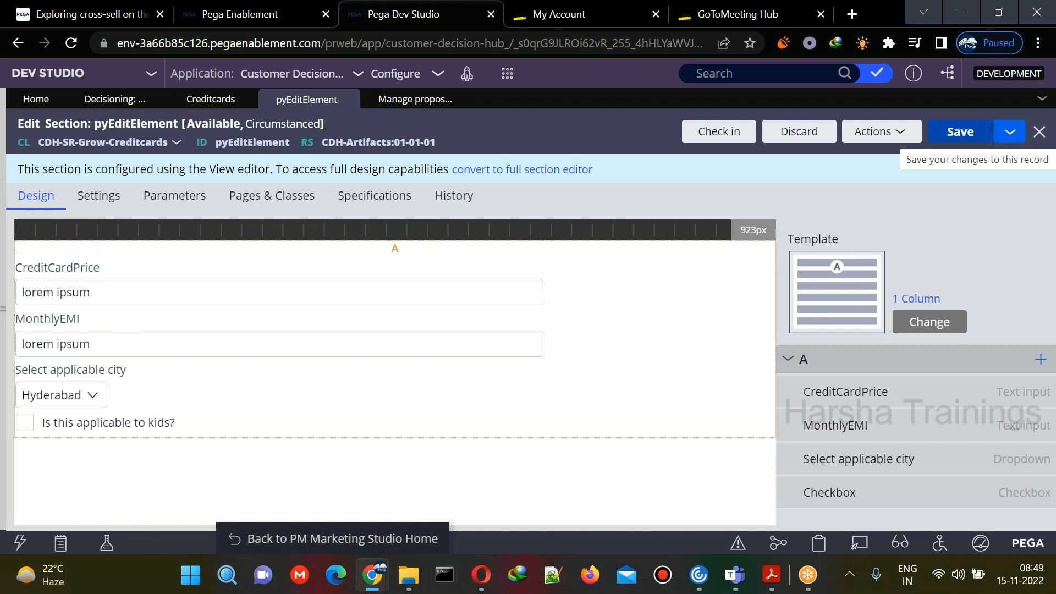
Step: Check in the pyEditElement section with a comment about applicability to kids
{"action": "left_click", "coordinate": [719, 132]}
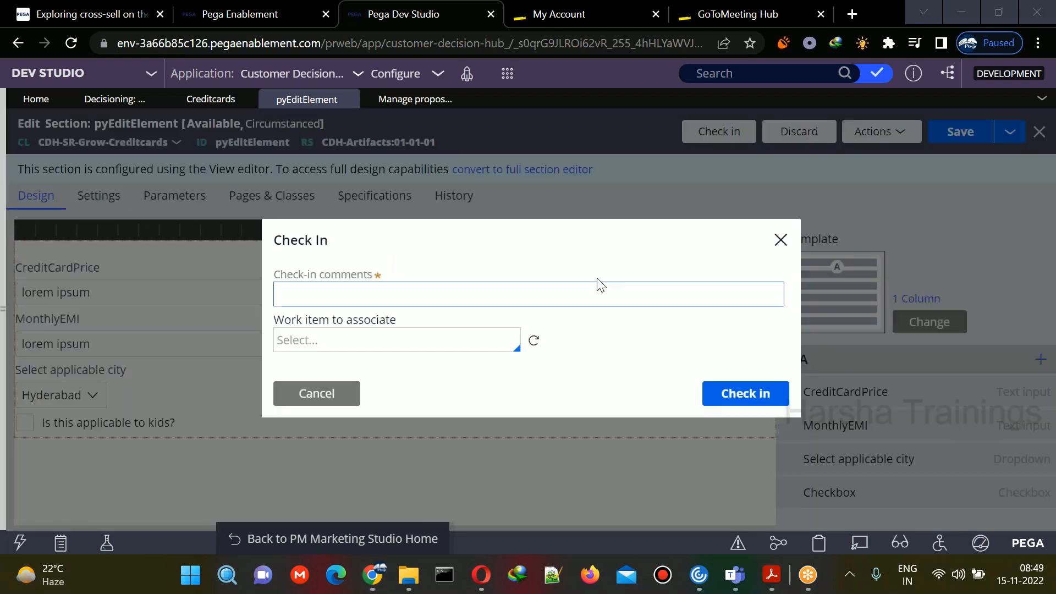
{"action": "left_click", "coordinate": [596, 286]}
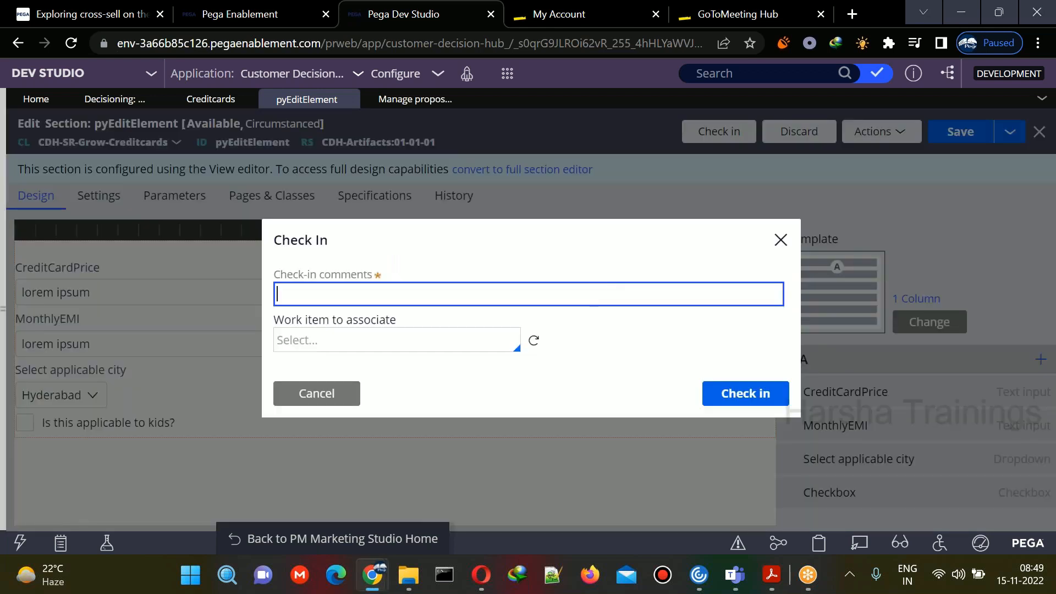
{"action": "type", "text": "PPaplia"}
{"action": "key", "text": "BackSpace"}
{"action": "type", "text": "cable"}
{"action": "key", "text": "BackSpace"}
{"action": "key", "text": "BackSpace"}
{"action": "type", "text": "el to kid"}
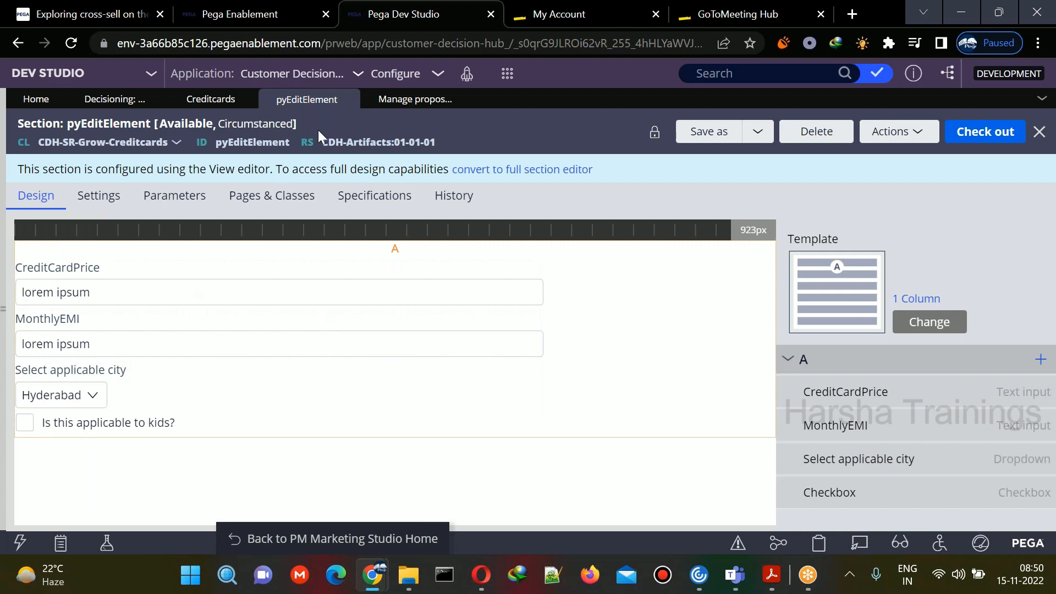
Step: Save the Credit cards decision data and open its SODEXOCARD proposition to inspect the custom form fields
{"action": "left_click", "coordinate": [197, 100]}
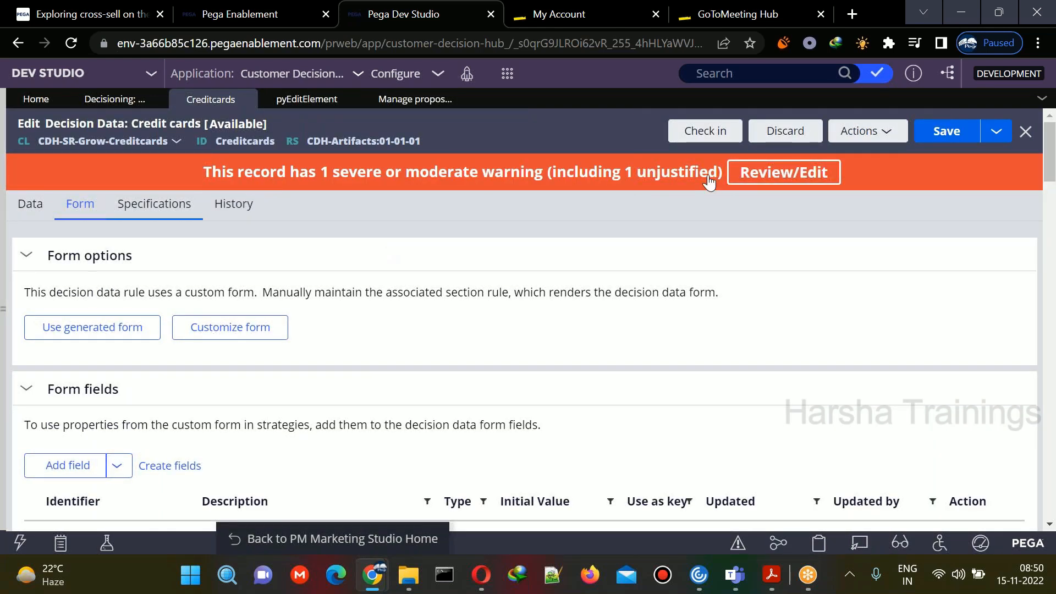
{"action": "left_click", "coordinate": [968, 132]}
{"action": "left_click", "coordinate": [40, 205]}
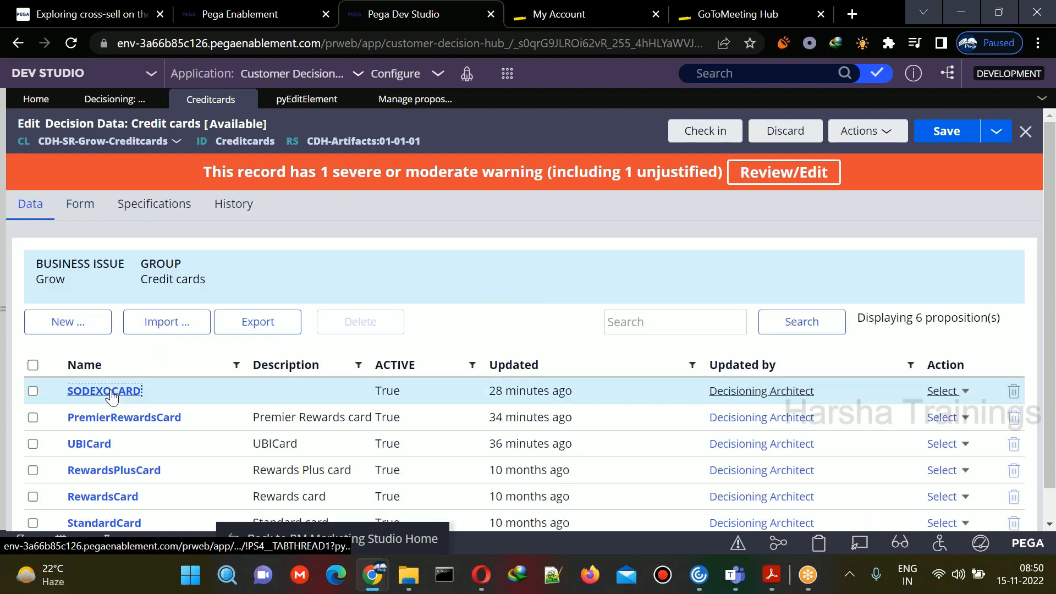
{"action": "left_click", "coordinate": [104, 391]}
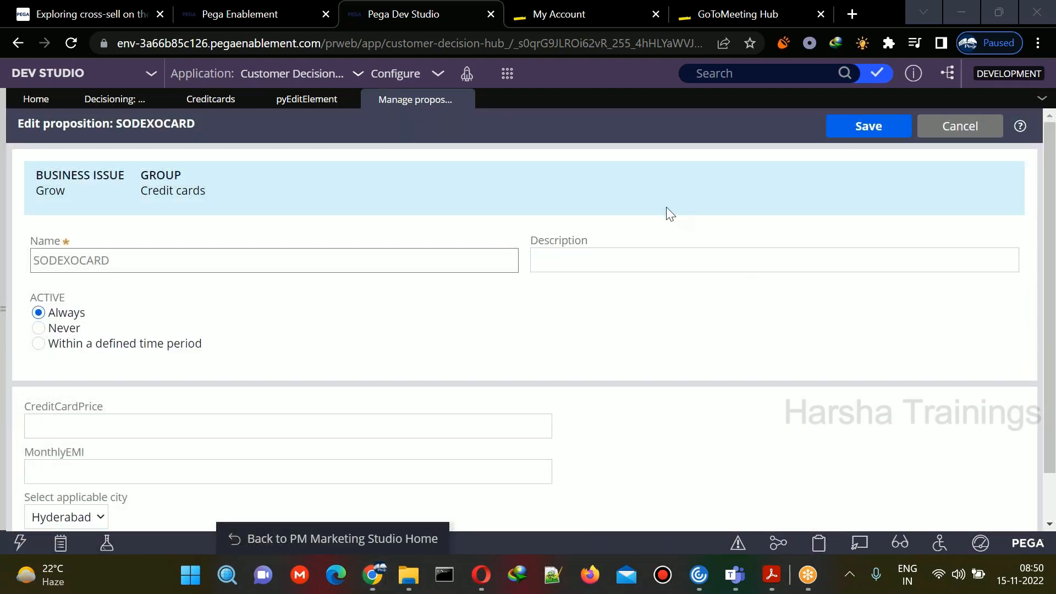
{"action": "left_click_drag", "start_coordinate": [1050, 297], "coordinate": [1050, 344]}
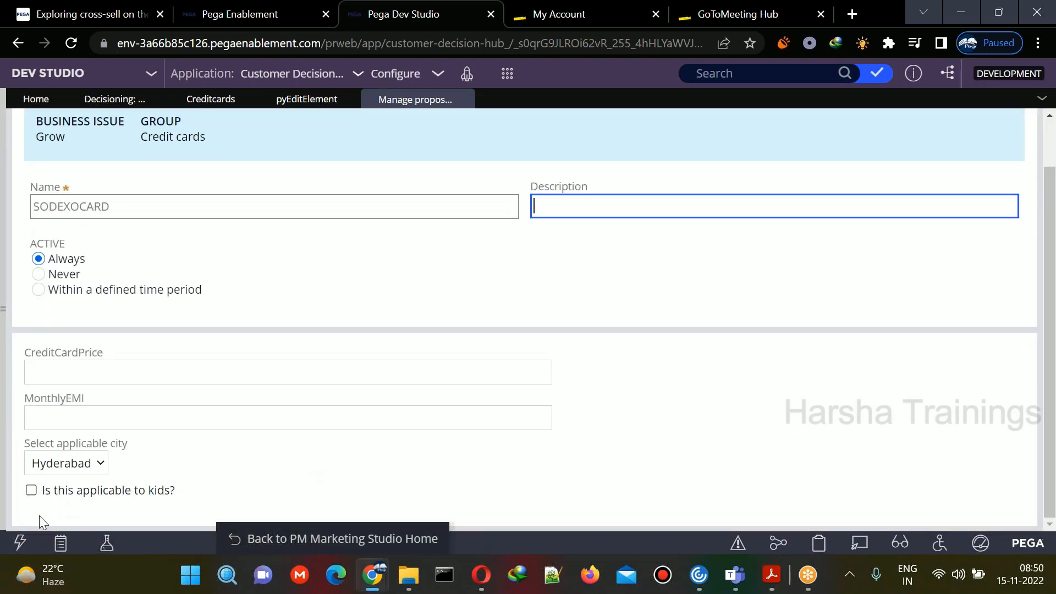
{"action": "left_click", "coordinate": [679, 222]}
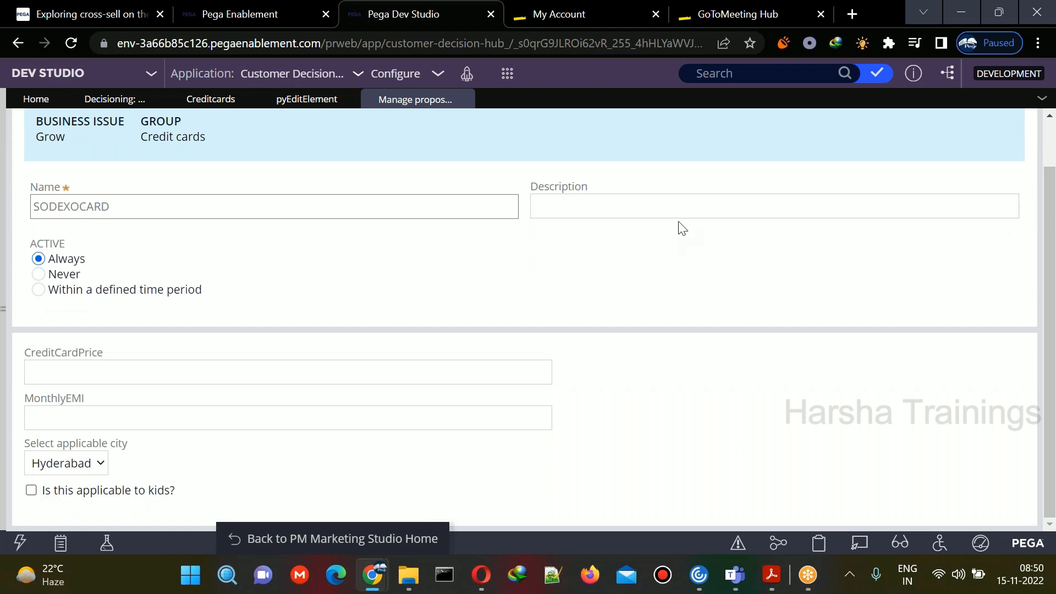
Step: Set SODEXOCARD's CreditCardPrice to 100 and MonthlyEMI to 1000, and mark it as applicable to kids
{"action": "left_click", "coordinate": [382, 371]}
{"action": "type", "text": "100"}
{"action": "key", "text": "Tab"}
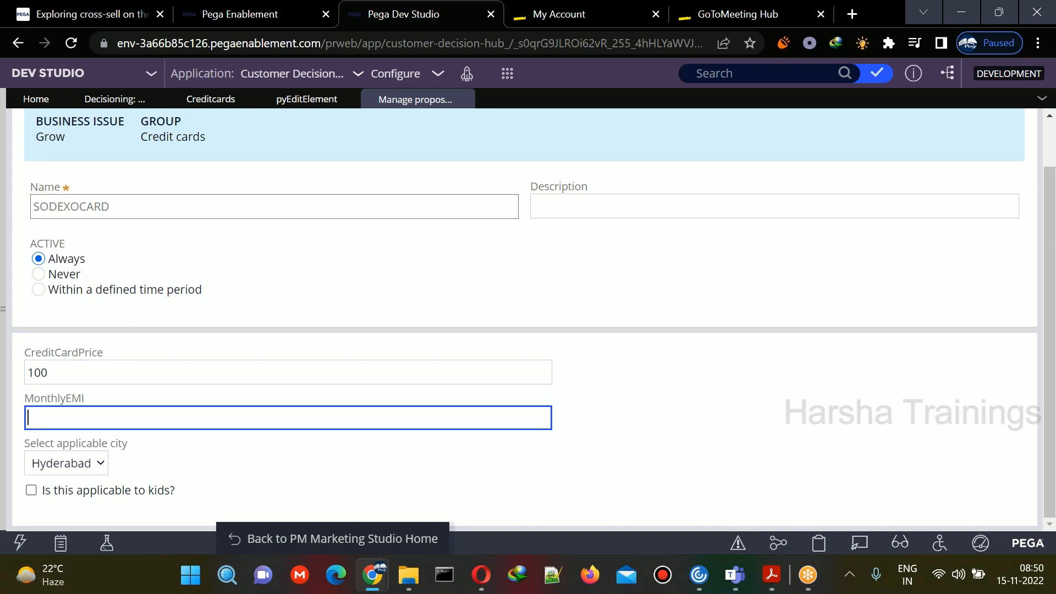
{"action": "type", "text": "1000"}
{"action": "left_click", "coordinate": [32, 490]}
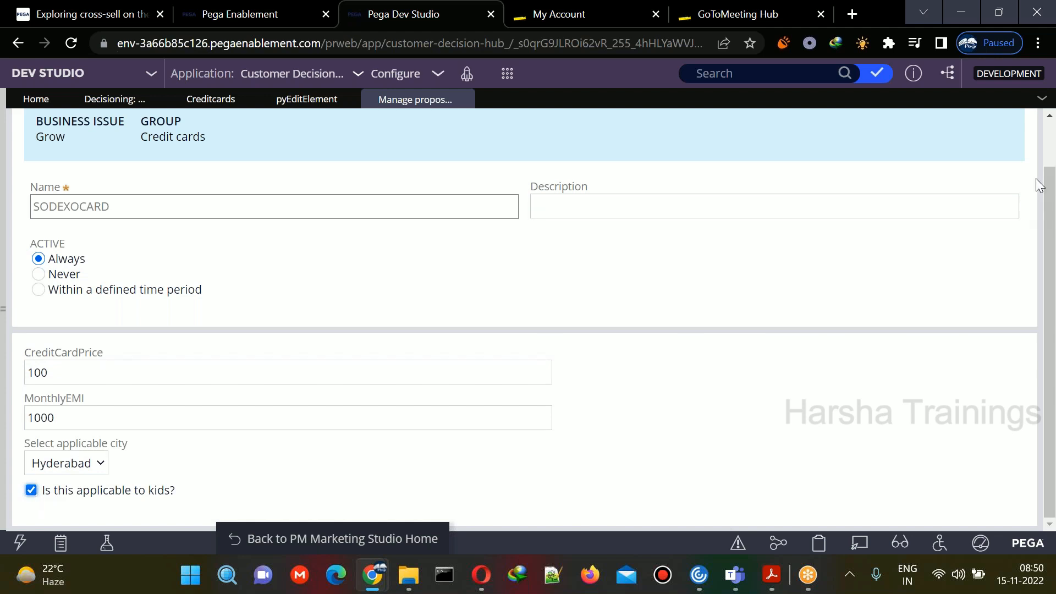
{"action": "scroll", "coordinate": [1055, 173], "scroll_direction": "up", "scroll_amount": 1}
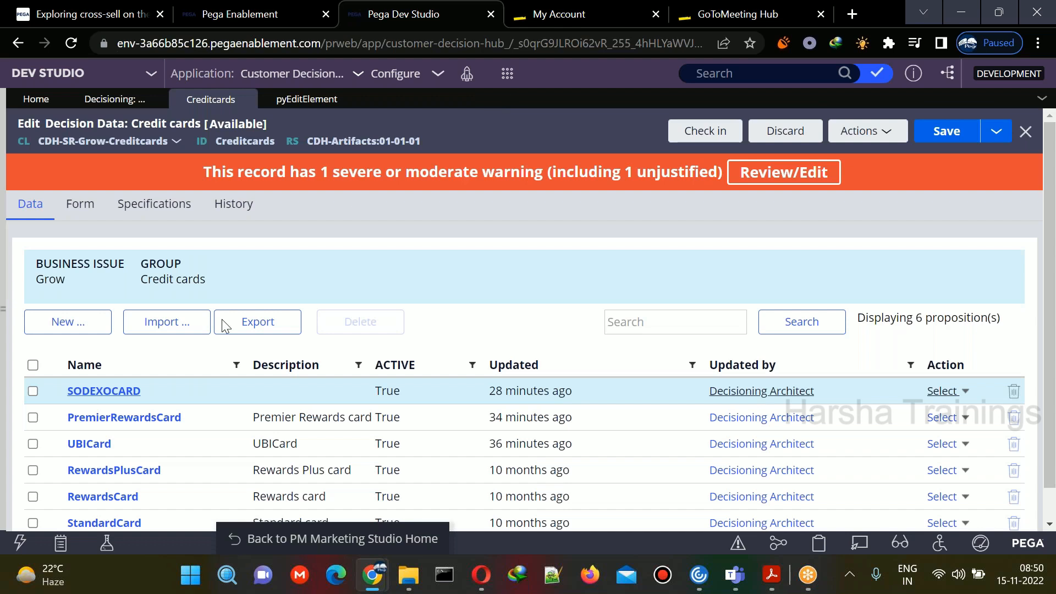
Step: Set PremierRewardsCard's CreditCardPrice to 1000 and MonthlyEMI to 20000, and save the proposition
{"action": "left_click", "coordinate": [144, 418]}
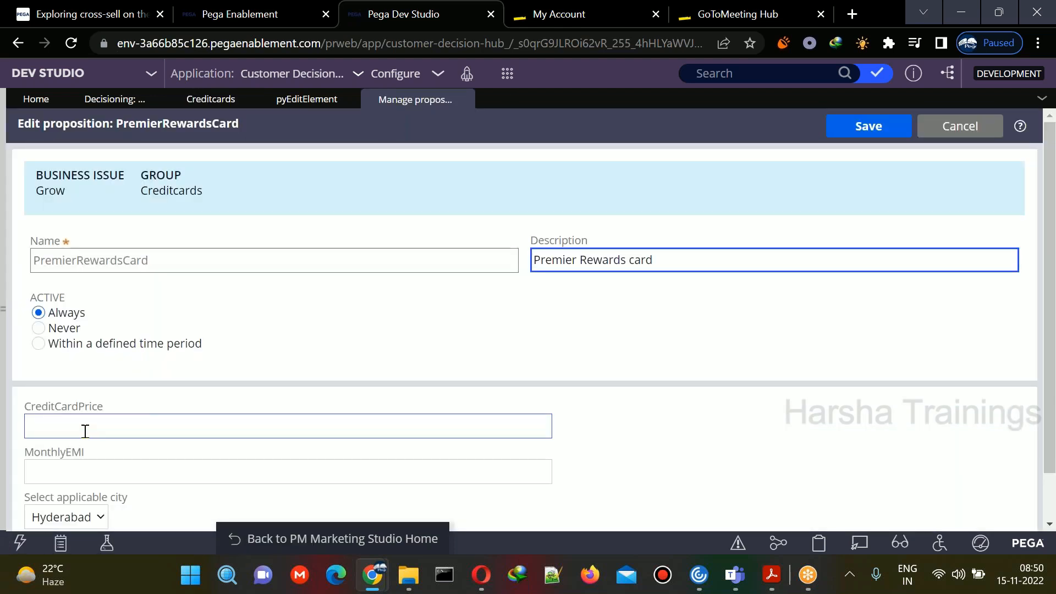
{"action": "left_click", "coordinate": [84, 430]}
{"action": "type", "text": "1000"}
{"action": "left_click", "coordinate": [96, 467]}
{"action": "type", "text": "20000"}
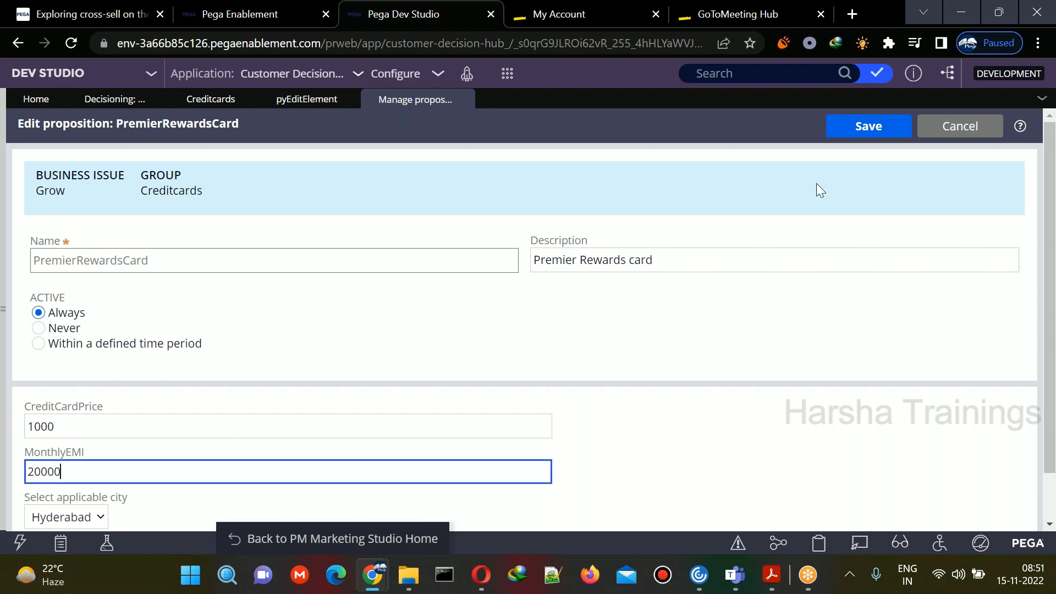
{"action": "left_click", "coordinate": [868, 130]}
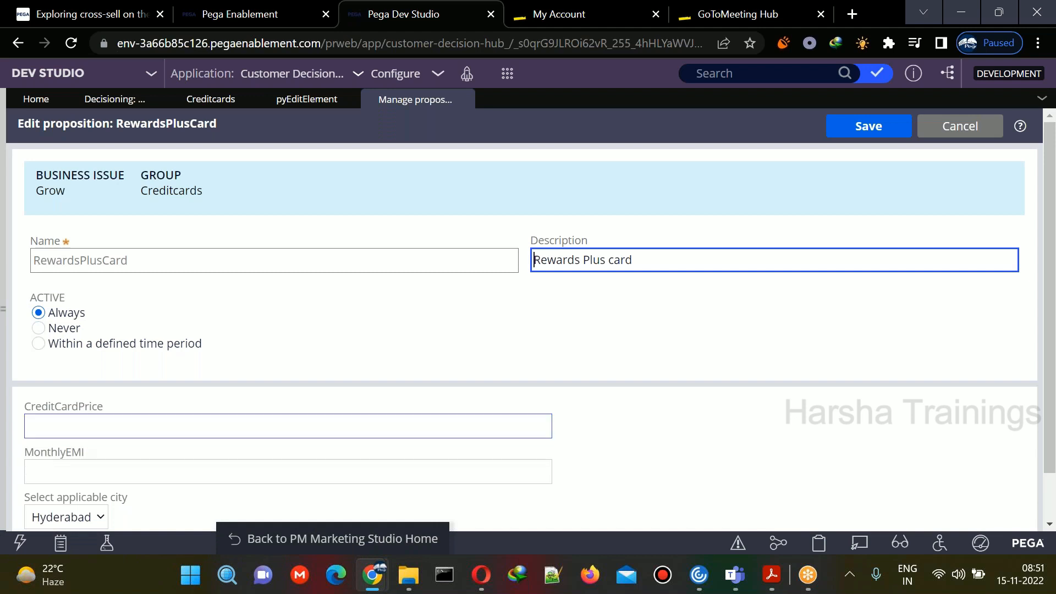
Step: Set RewardsPlusCard's CreditCardPrice to 50000 and MonthlyEMI to 1000, and save the proposition
{"action": "left_click", "coordinate": [81, 429]}
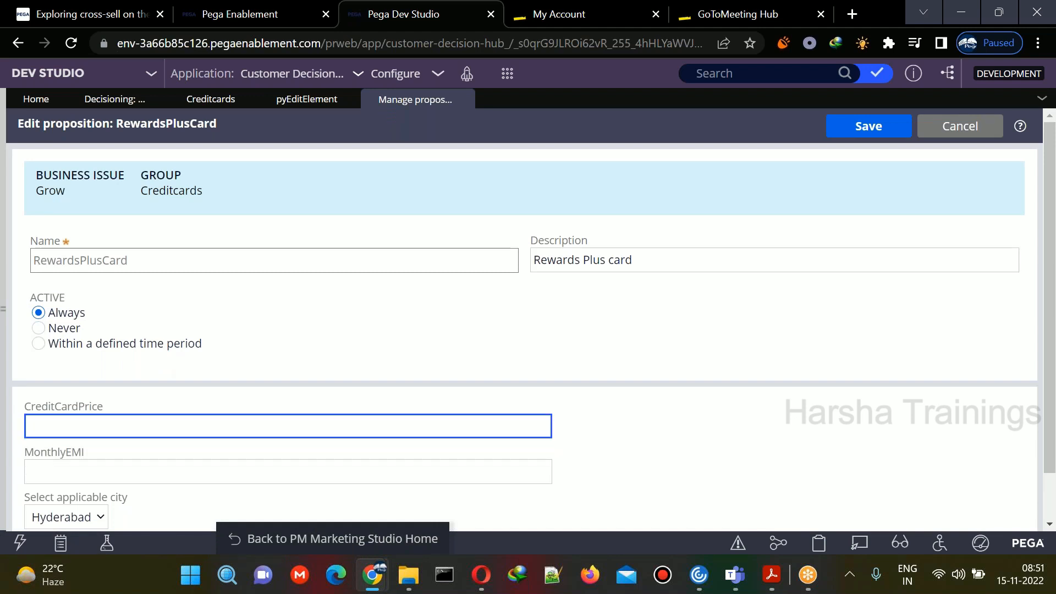
{"action": "type", "text": "50000"}
{"action": "key", "text": "Tab"}
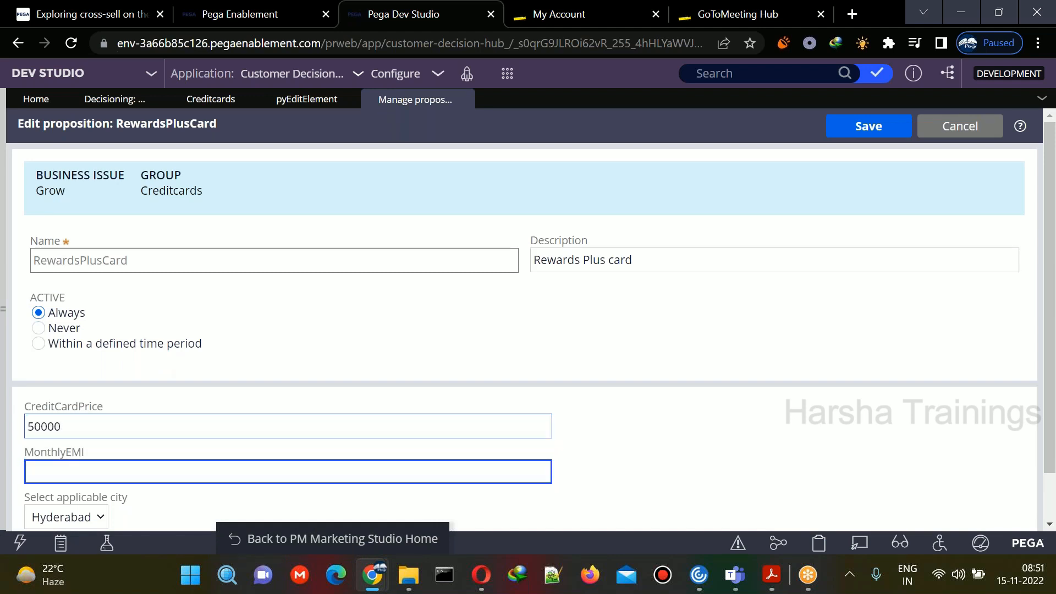
{"action": "type", "text": "1000"}
{"action": "left_click", "coordinate": [866, 128]}
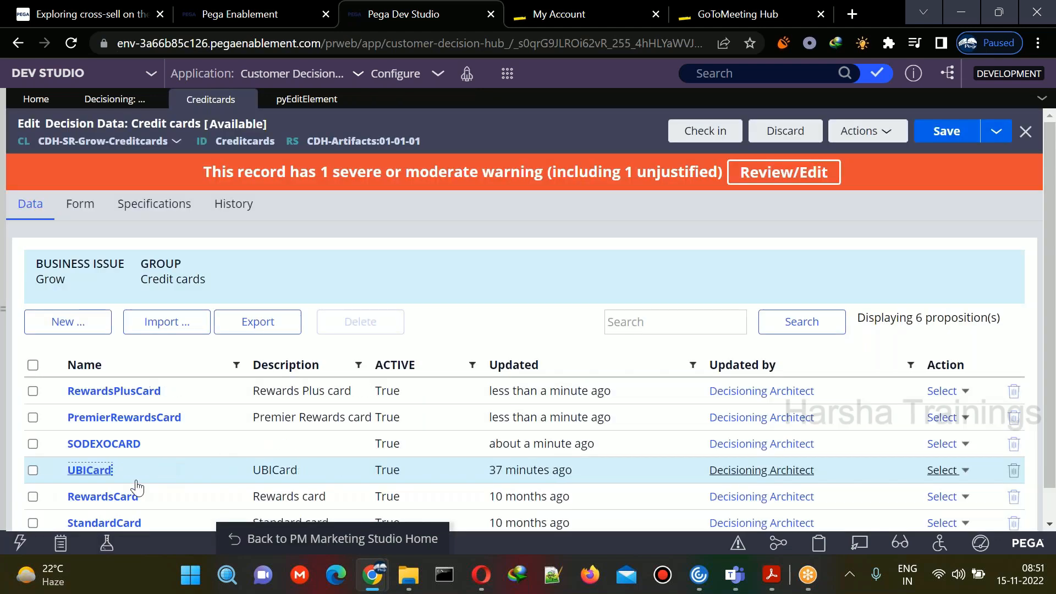
Step: Mark the RewardsCard proposition as applicable to kids and save it
{"action": "left_click", "coordinate": [113, 497]}
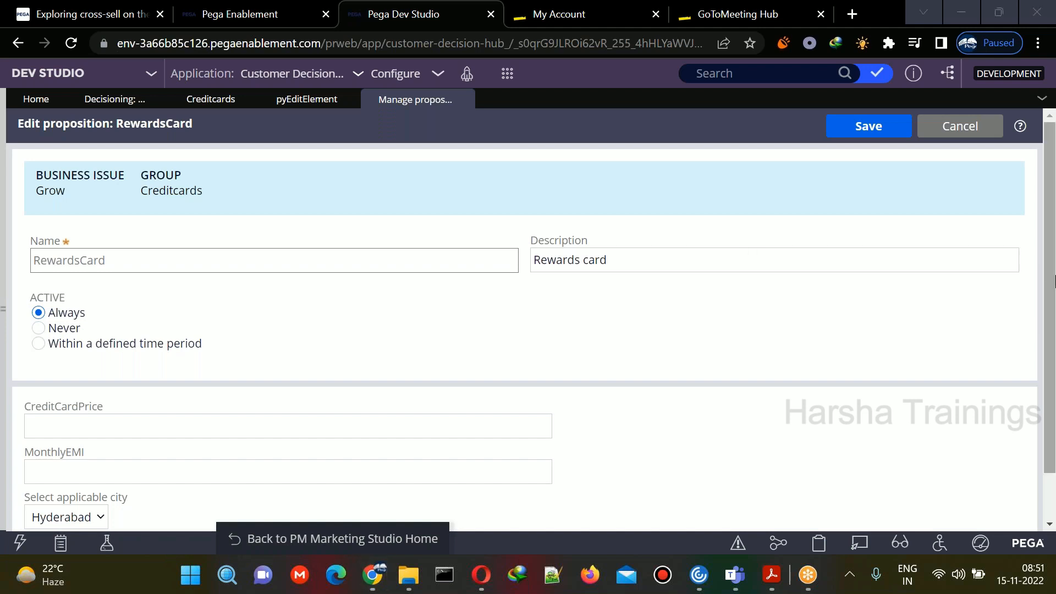
{"action": "scroll", "coordinate": [743, 330], "scroll_direction": "down", "scroll_amount": 1}
{"action": "left_click", "coordinate": [114, 495]}
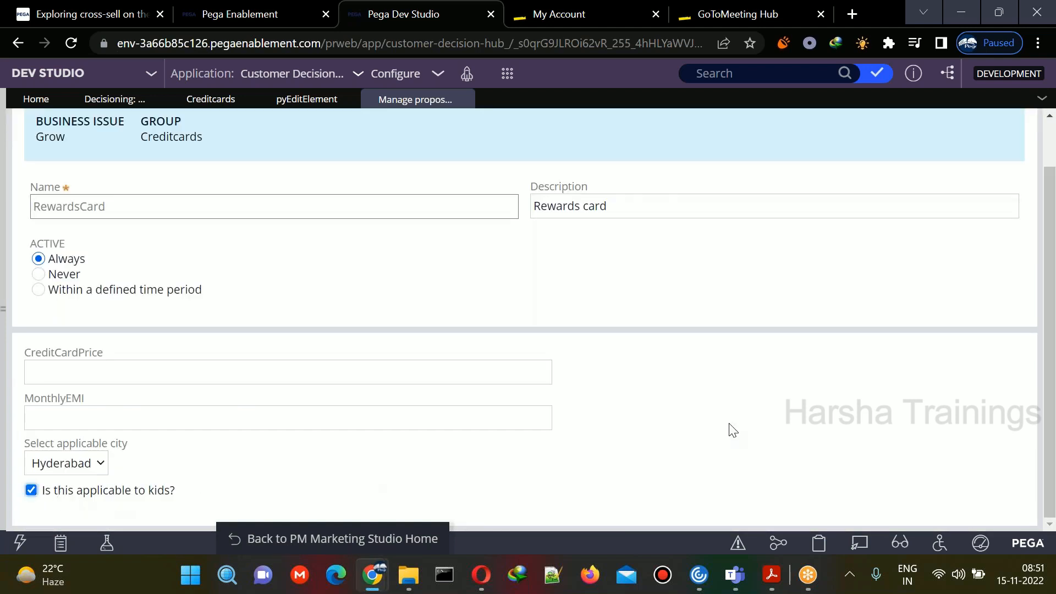
{"action": "scroll", "coordinate": [917, 191], "scroll_direction": "up", "scroll_amount": 1}
{"action": "left_click", "coordinate": [889, 131]}
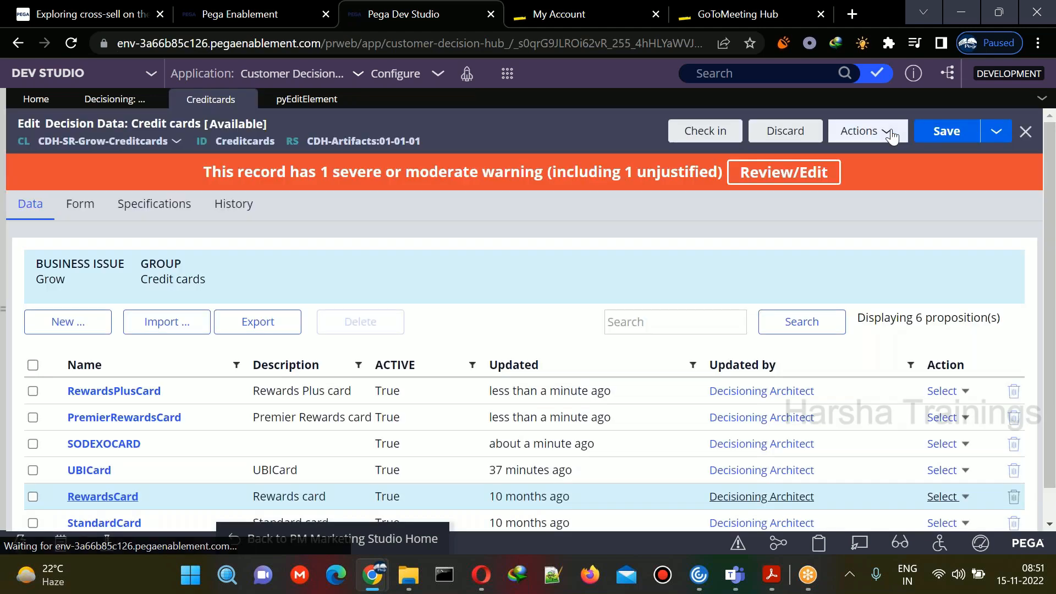
Step: Save StandardCard with CreditCardPrice 100, MonthlyEMI 40000 and the applicable-to-kids option selected, and save the Credit cards decision data
{"action": "left_click_drag", "start_coordinate": [1050, 267], "coordinate": [1050, 311]}
{"action": "left_click", "coordinate": [112, 493]}
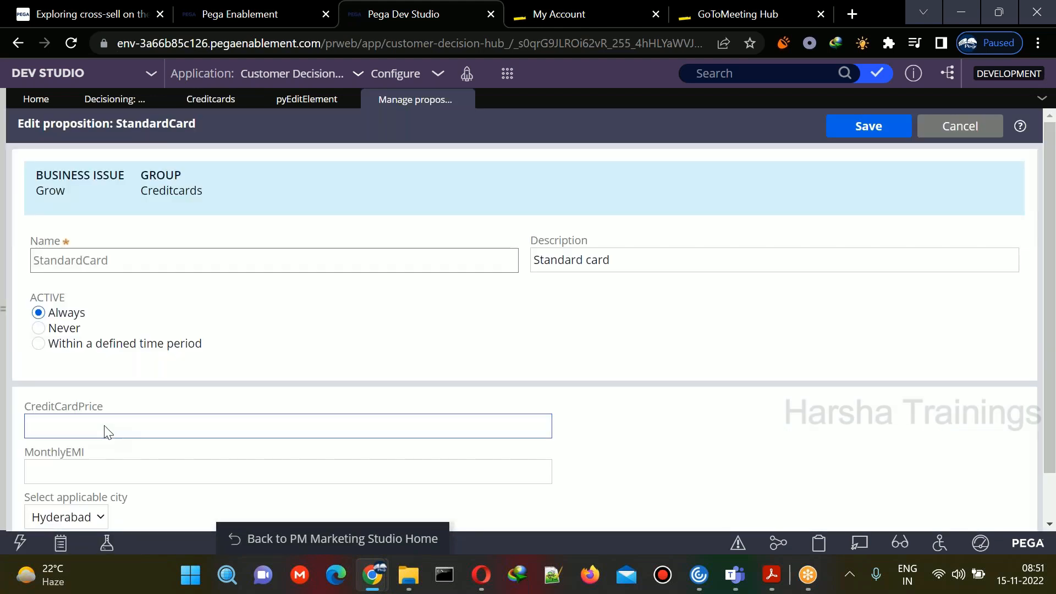
{"action": "left_click", "coordinate": [116, 426]}
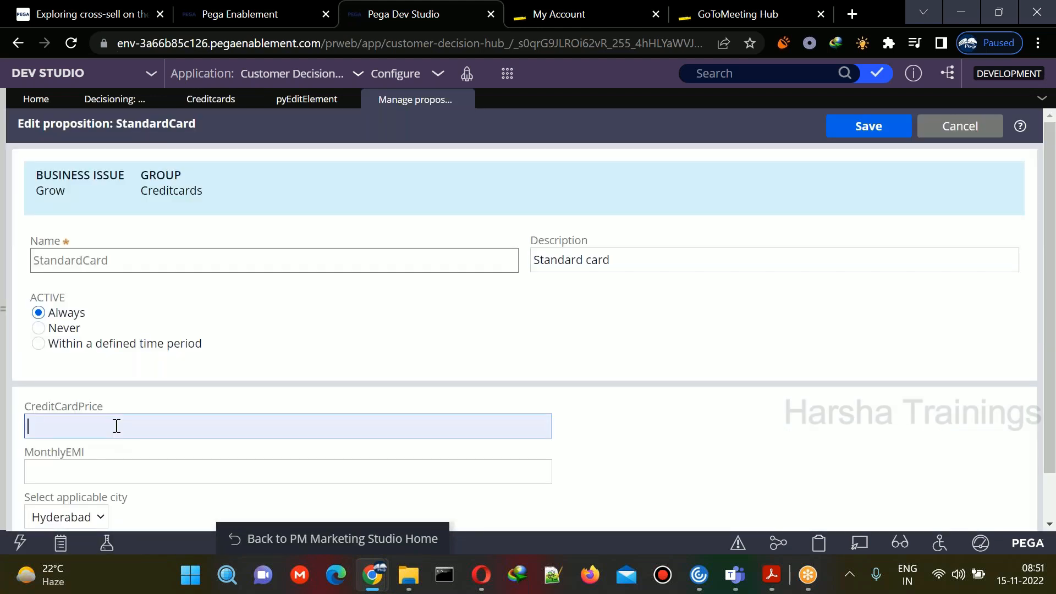
{"action": "type", "text": "100"}
{"action": "key", "text": "Tab"}
{"action": "type", "text": "00"}
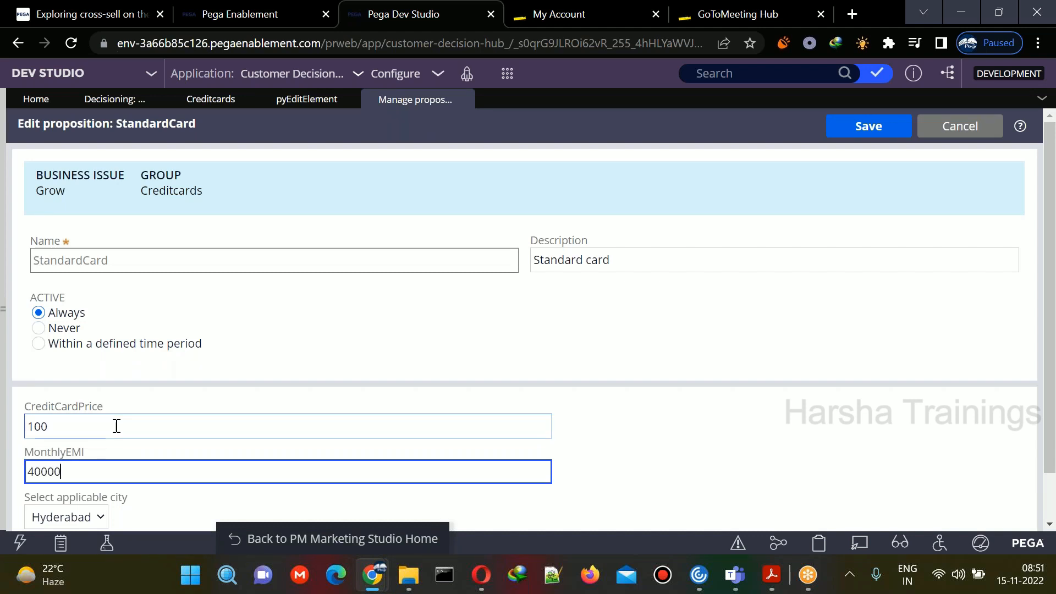
{"action": "scroll", "coordinate": [1054, 341], "scroll_direction": "down", "scroll_amount": 1}
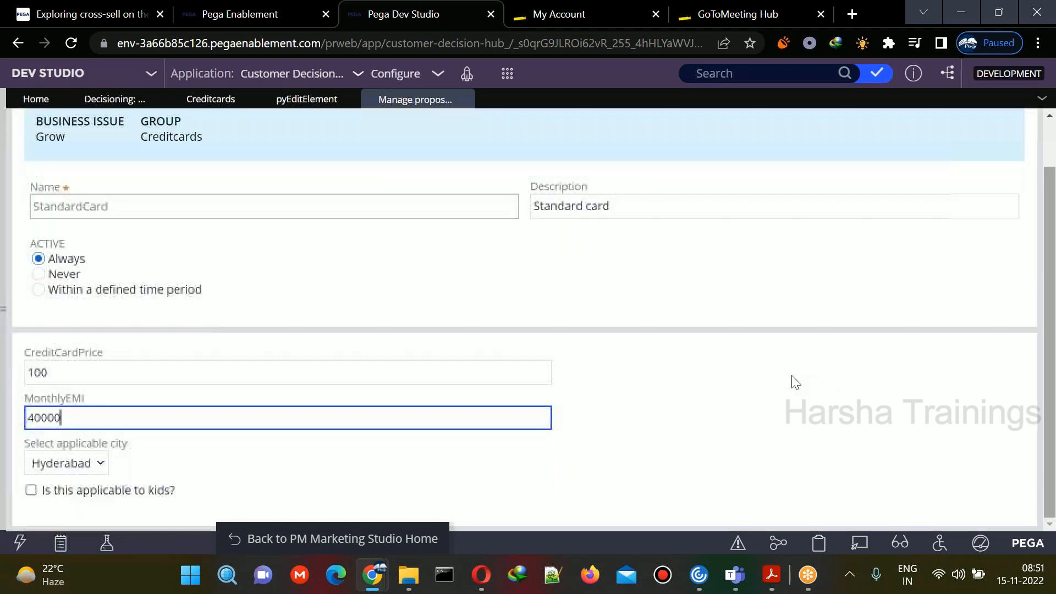
{"action": "left_click", "coordinate": [122, 488]}
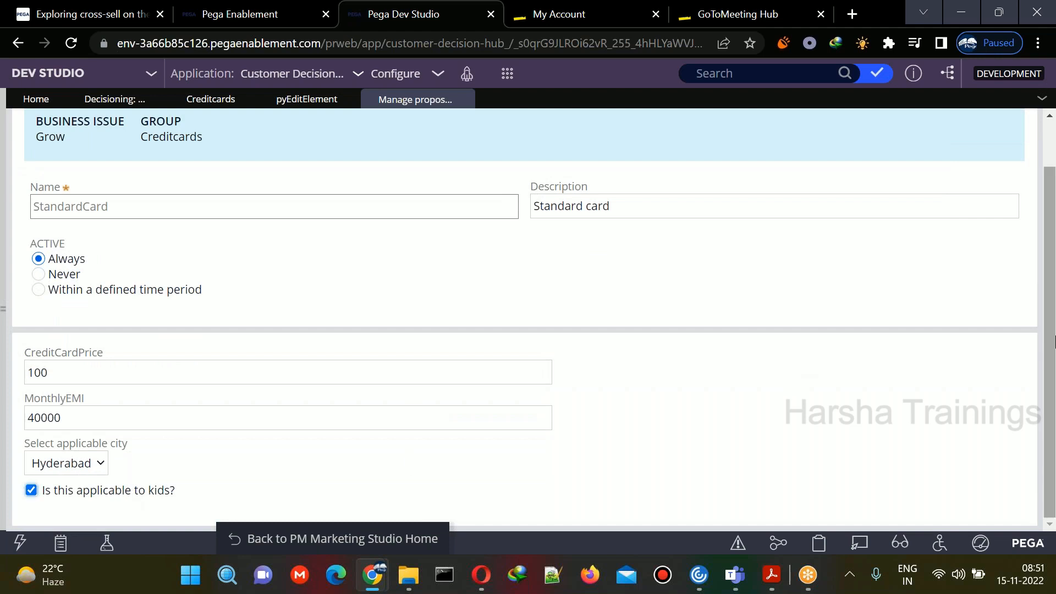
{"action": "scroll", "coordinate": [935, 363], "scroll_direction": "up", "scroll_amount": 1}
{"action": "left_click", "coordinate": [883, 132]}
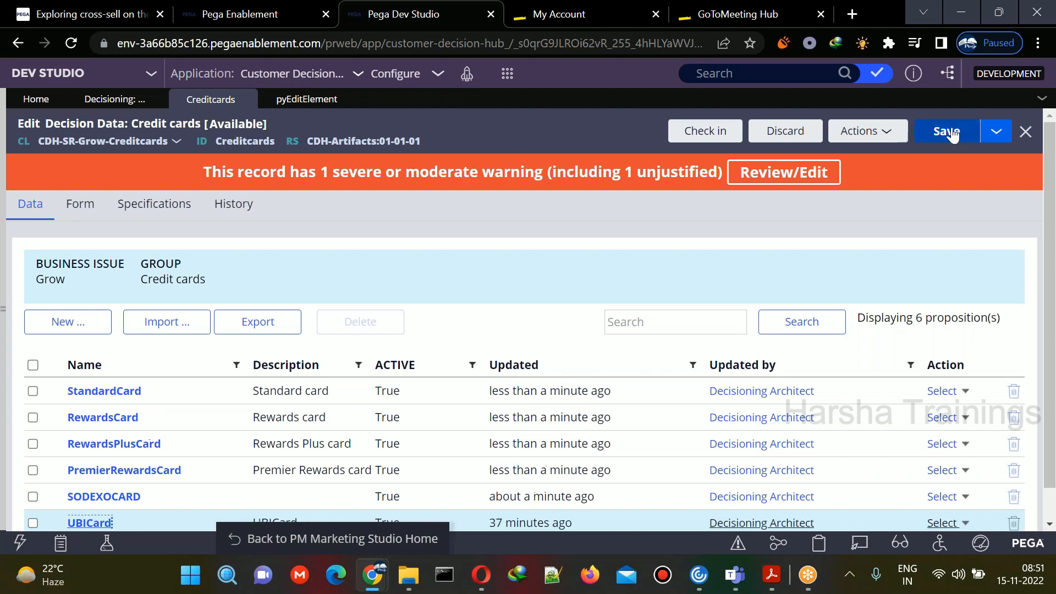
{"action": "left_click", "coordinate": [949, 132]}
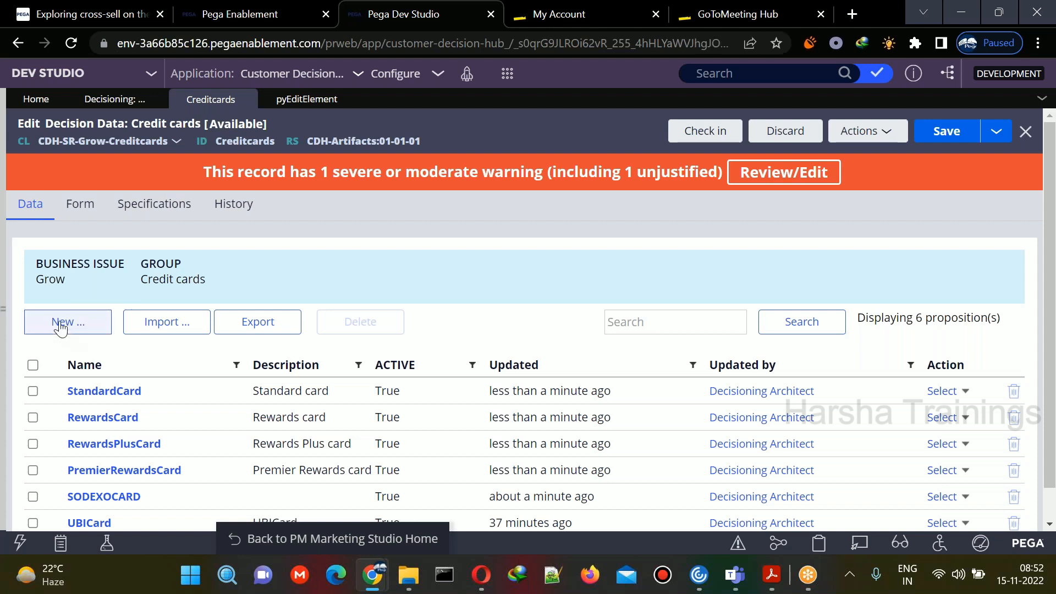
Step: Review the form options and form fields of the Credit cards decision data
{"action": "left_click", "coordinate": [82, 209]}
{"action": "left_click_drag", "start_coordinate": [1047, 181], "coordinate": [1054, 476]}
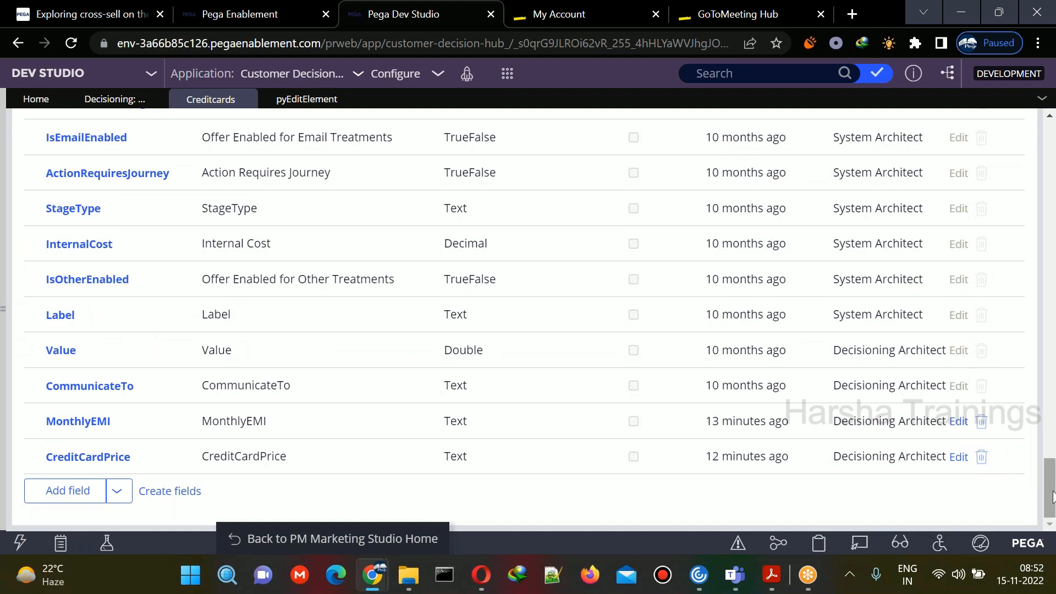
{"action": "left_click_drag", "start_coordinate": [1054, 484], "coordinate": [1054, 129]}
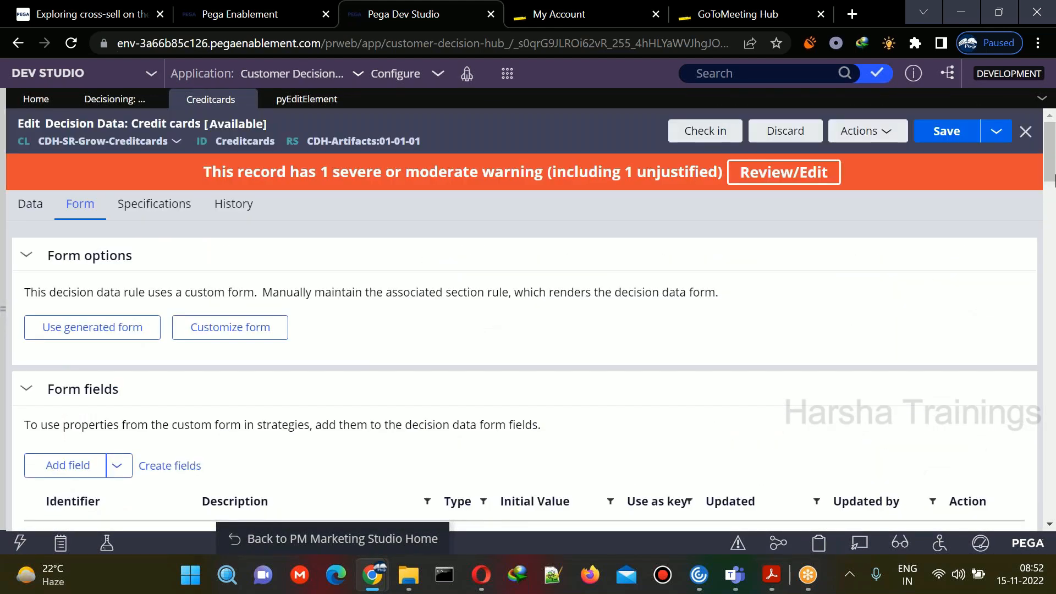
{"action": "left_click_drag", "start_coordinate": [1054, 178], "coordinate": [1053, 201]}
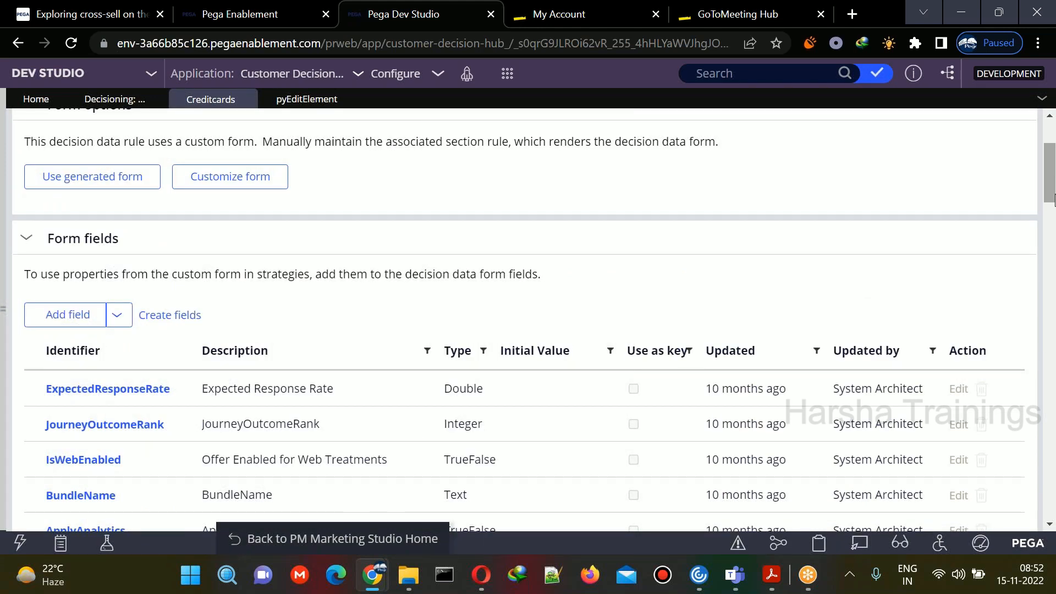
{"action": "left_click_drag", "start_coordinate": [1050, 198], "coordinate": [1049, 184]}
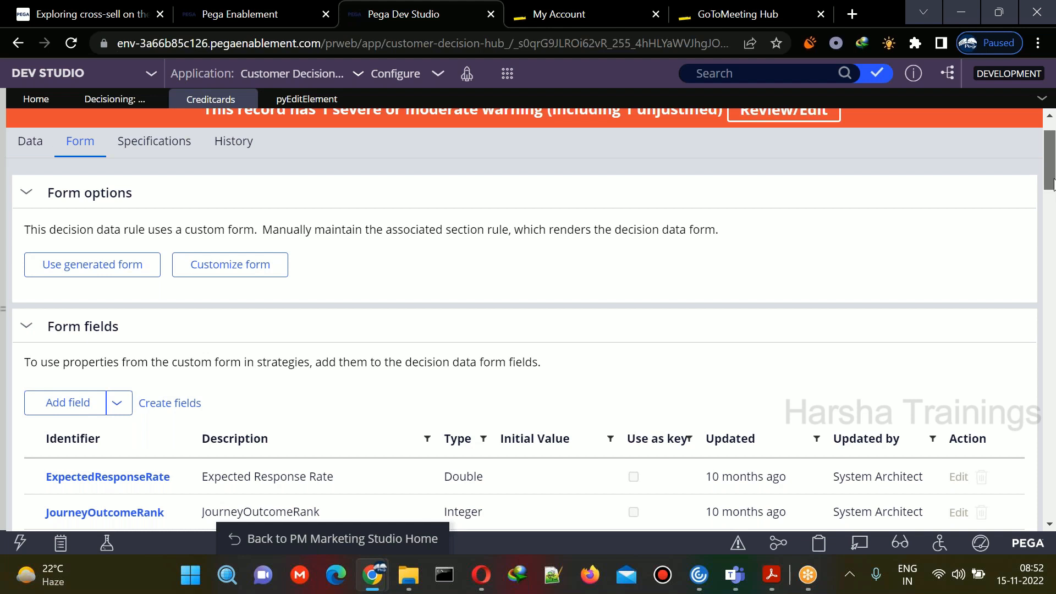
{"action": "left_click_drag", "start_coordinate": [1053, 185], "coordinate": [1053, 198]}
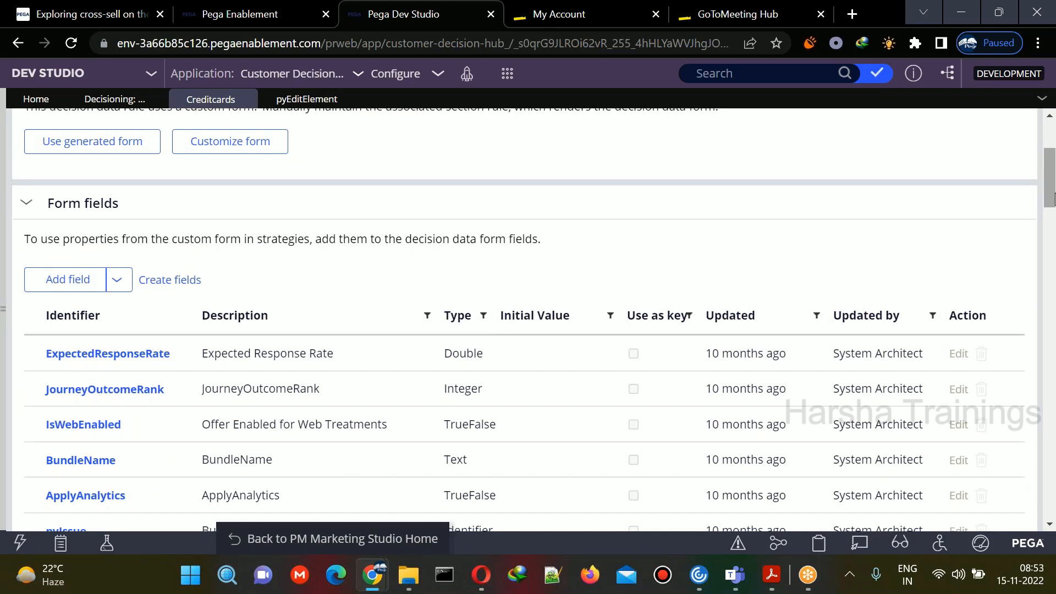
{"action": "left_click_drag", "start_coordinate": [1053, 198], "coordinate": [1053, 172]}
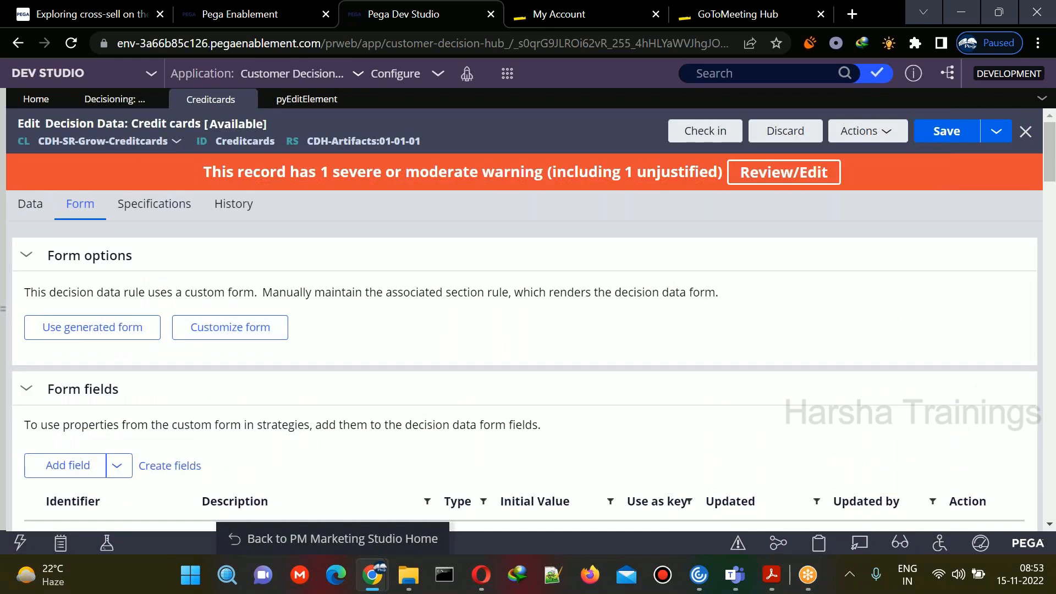
{"action": "left_click_drag", "start_coordinate": [1054, 170], "coordinate": [1021, 221]}
{"action": "scroll", "coordinate": [470, 182], "scroll_direction": "up", "scroll_amount": 8}
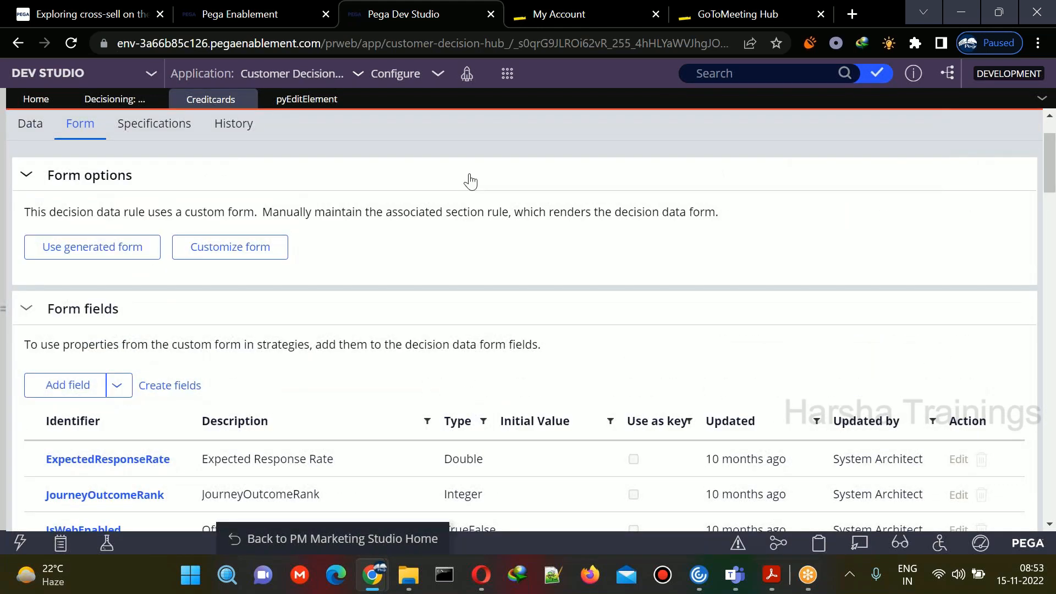
{"action": "left_click_drag", "start_coordinate": [1054, 170], "coordinate": [1055, 158]}
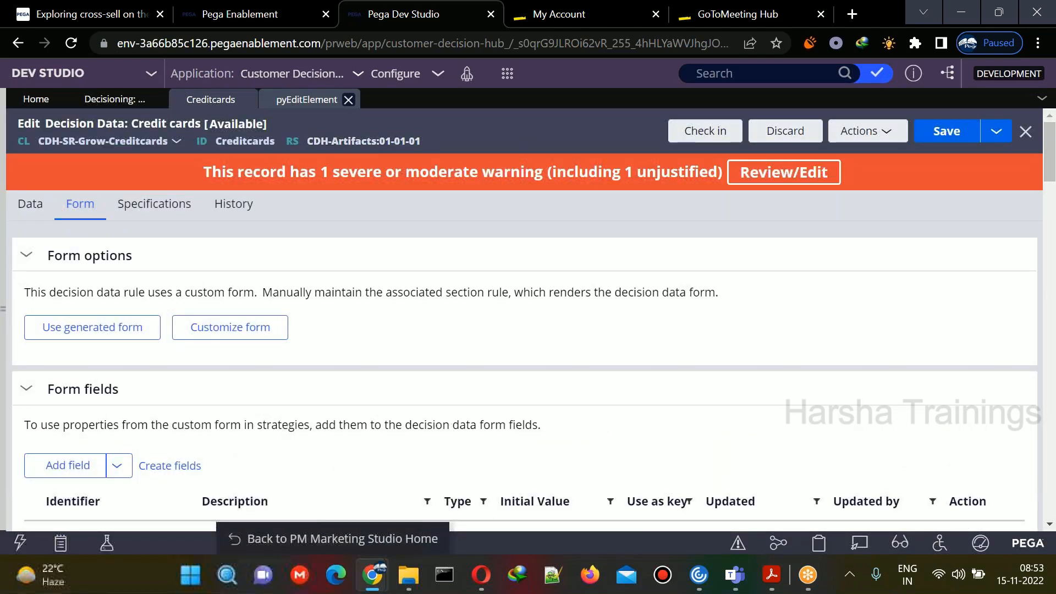
{"action": "left_click", "coordinate": [307, 99]}
{"action": "left_click", "coordinate": [221, 99]}
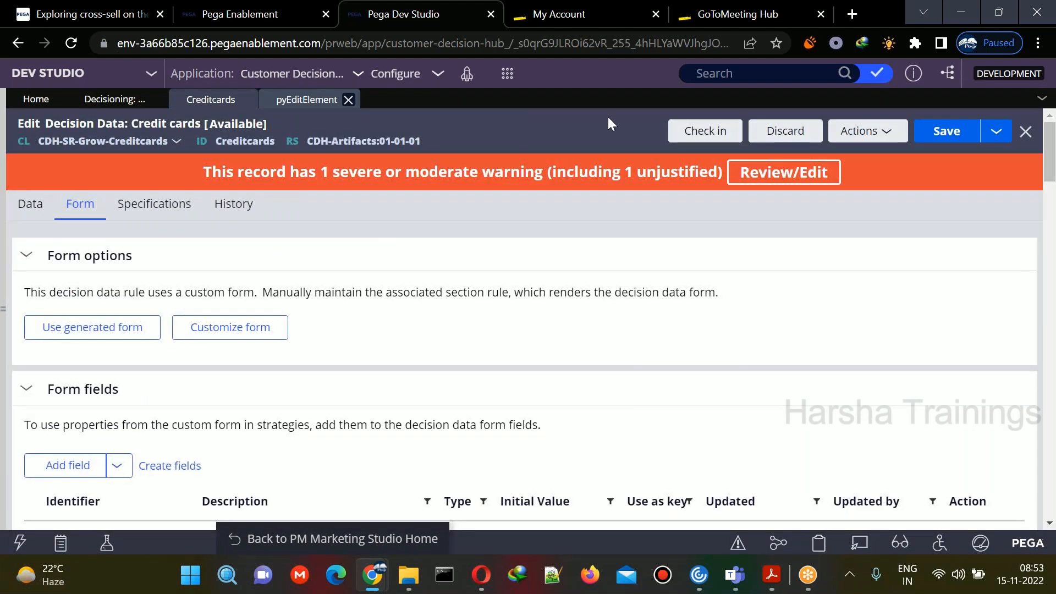
Step: Check in the Credit cards decision data with "wip" as justification and comment, and collapse its Form options and Form fields sections
{"action": "left_click", "coordinate": [705, 132]}
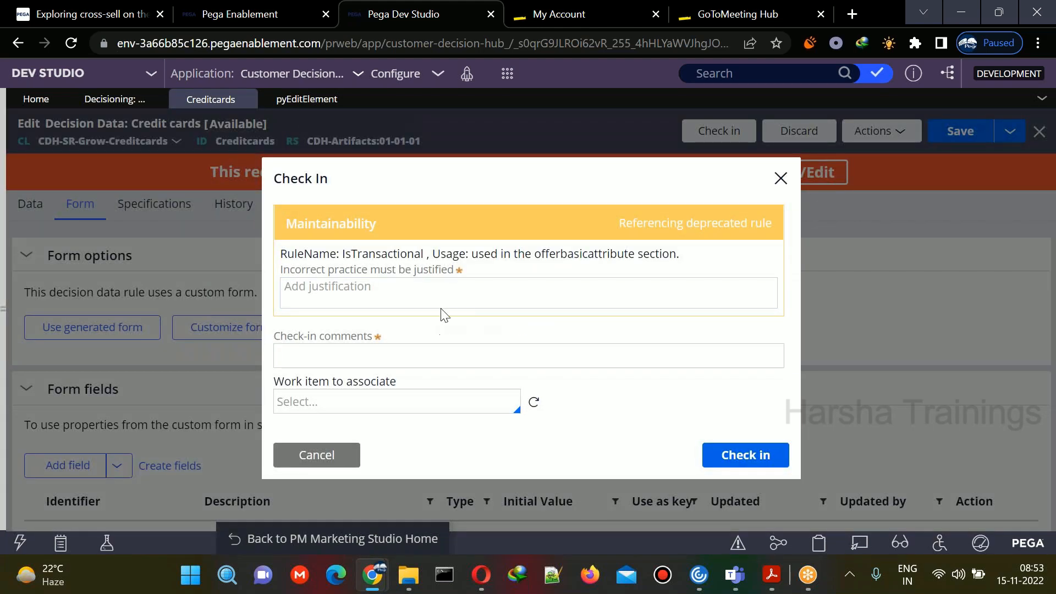
{"action": "left_click", "coordinate": [443, 297]}
{"action": "type", "text": "woi"}
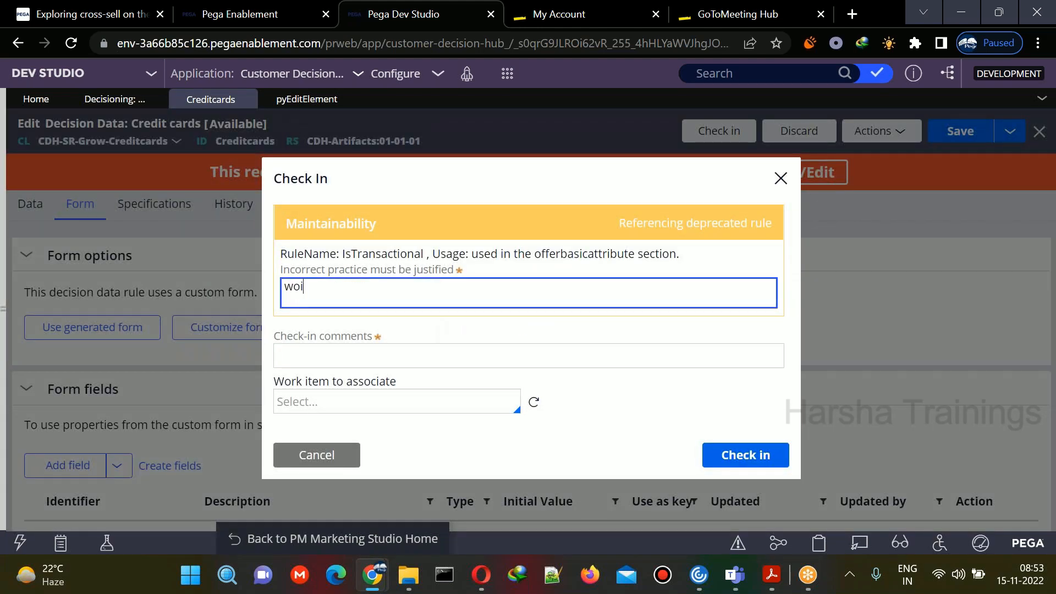
{"action": "key", "text": "BackSpace"}
{"action": "type", "text": "ip"}
{"action": "key", "text": "Tab"}
{"action": "type", "text": "wip"}
{"action": "key", "text": "Return"}
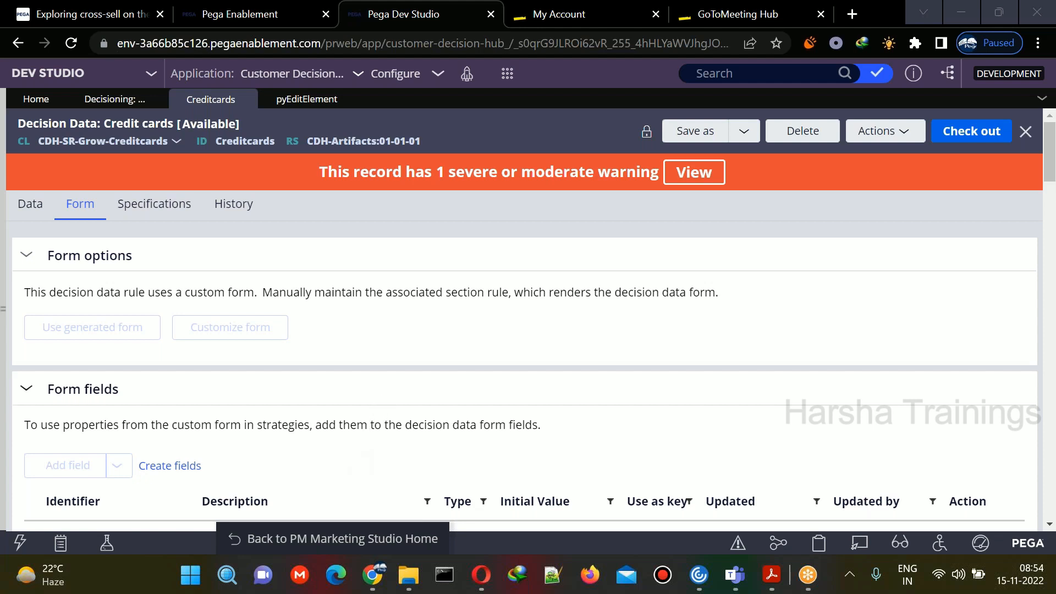
{"action": "left_click", "coordinate": [26, 388]}
{"action": "left_click", "coordinate": [27, 256]}
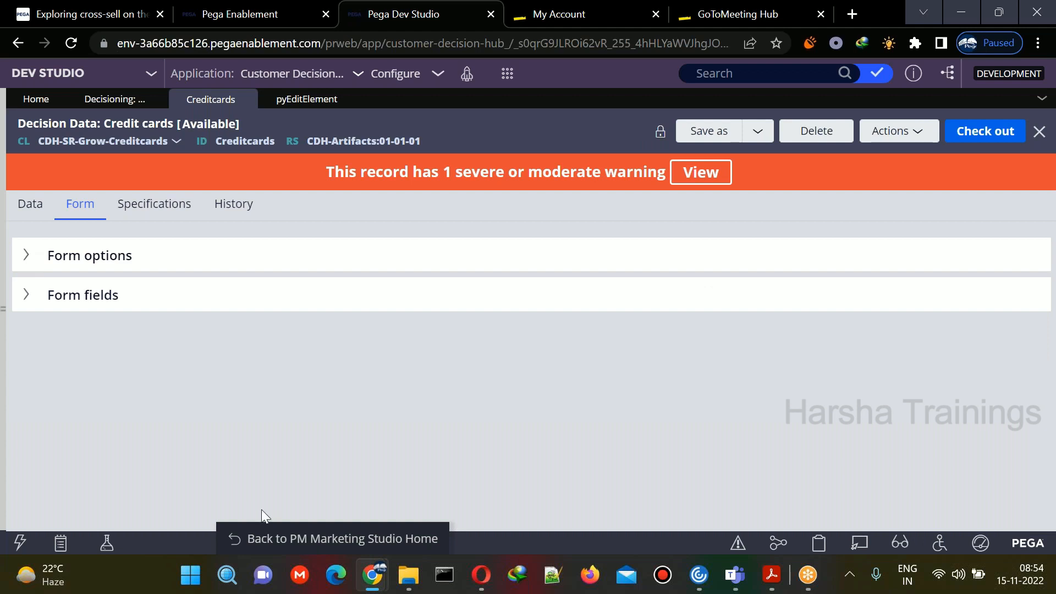
Step: Return to the Customer Decision Hub home and start creating a strategy with a new canvas
{"action": "left_click", "coordinate": [306, 545]}
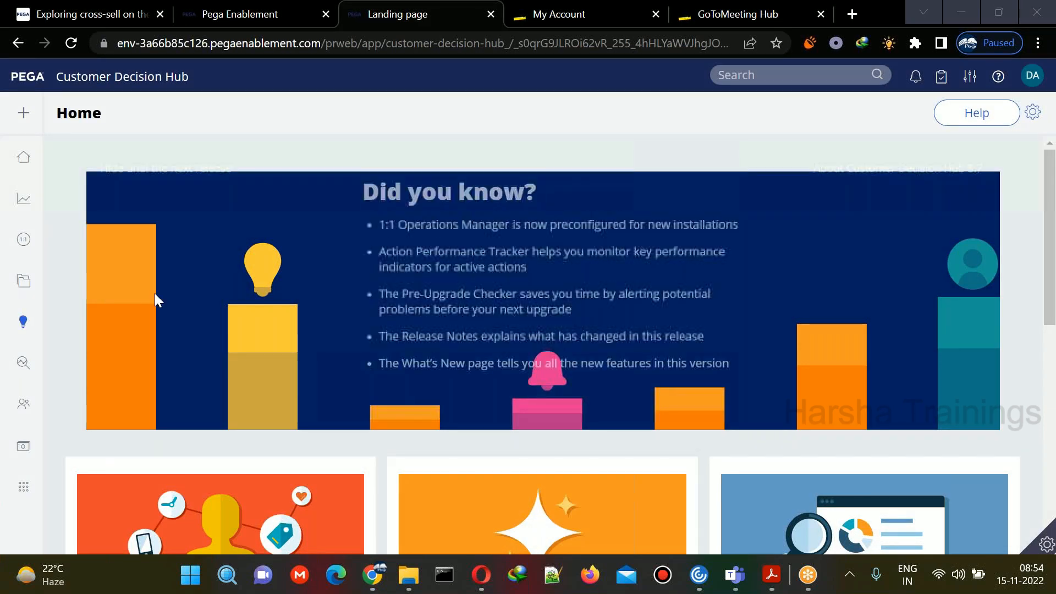
{"action": "left_click", "coordinate": [55, 322]}
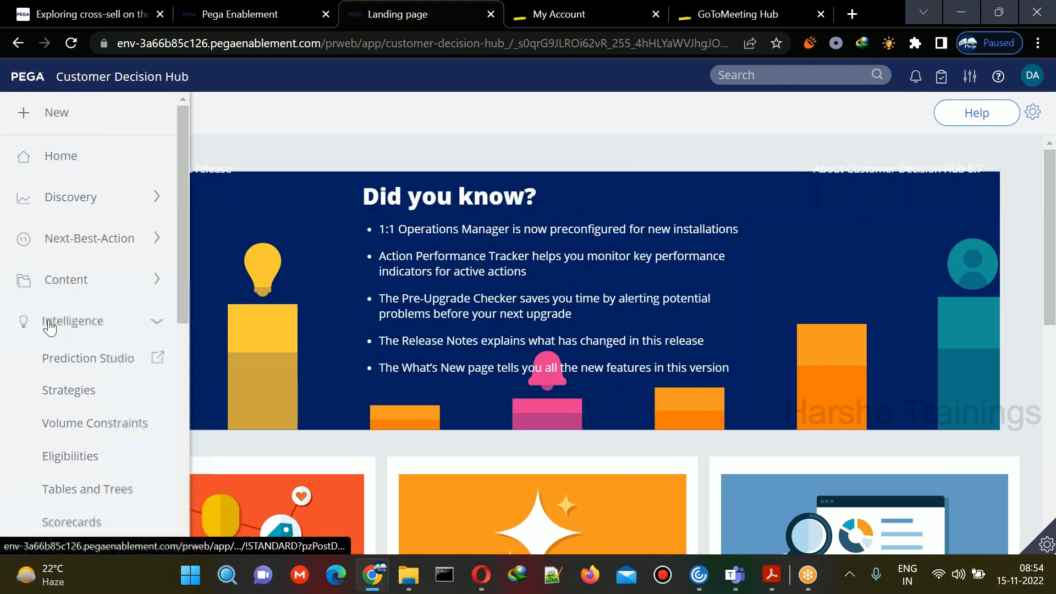
{"action": "left_click", "coordinate": [65, 390]}
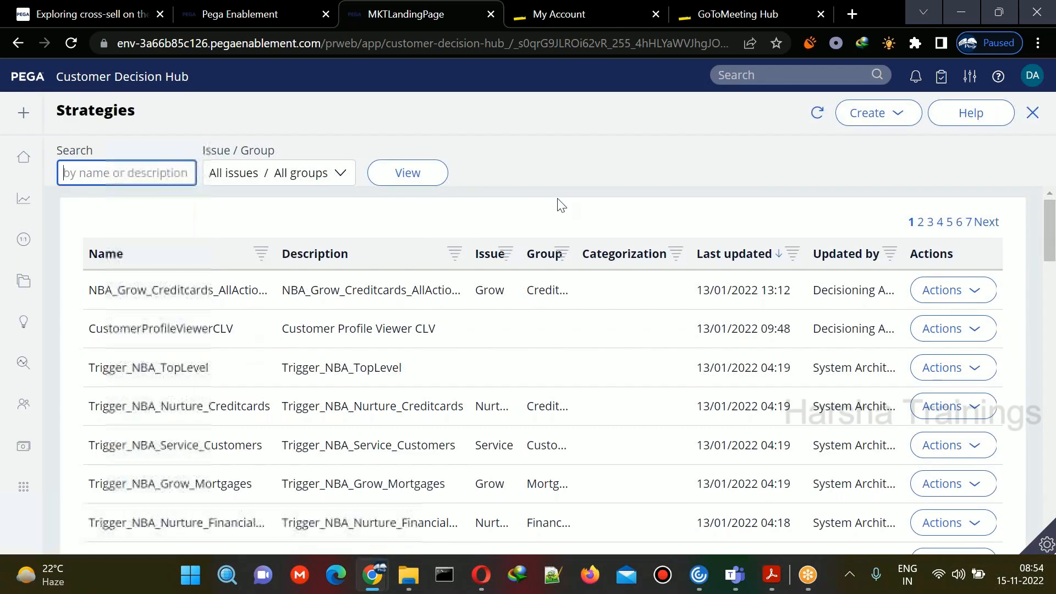
{"action": "left_click", "coordinate": [897, 115]}
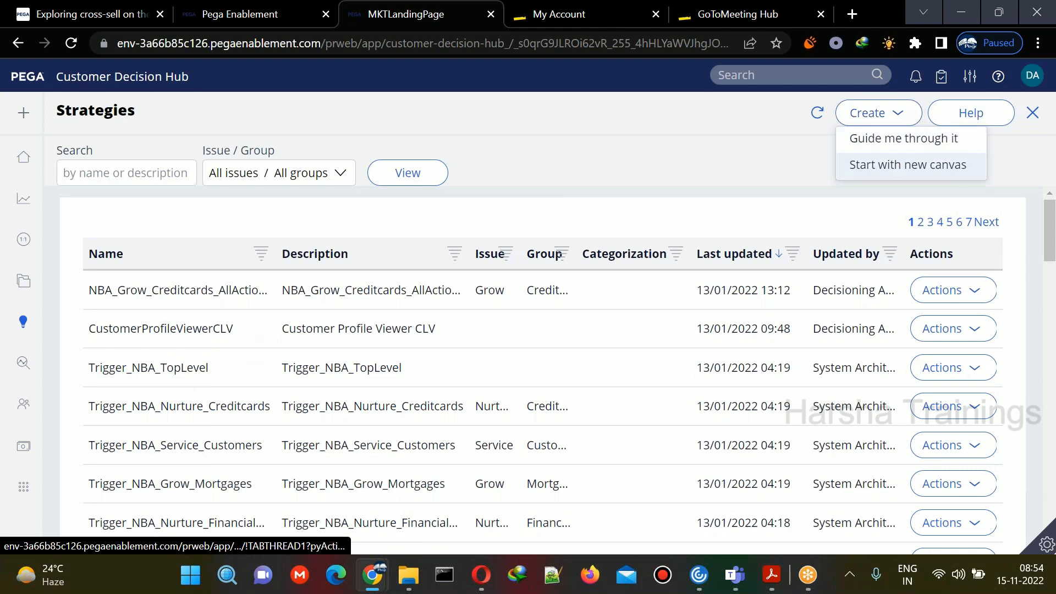
{"action": "left_click", "coordinate": [881, 163]}
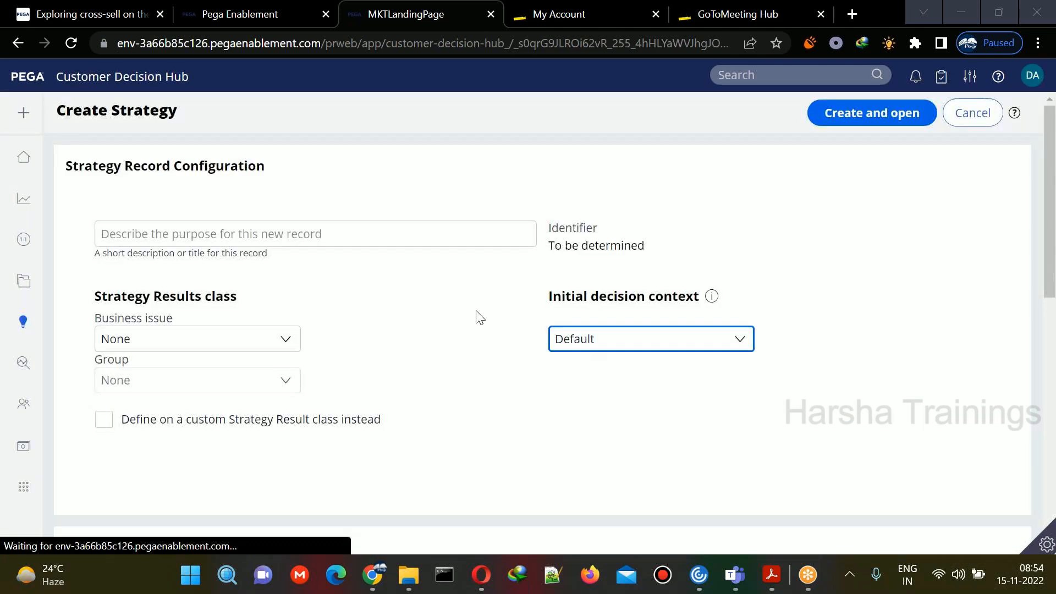
{"action": "left_click", "coordinate": [422, 226]}
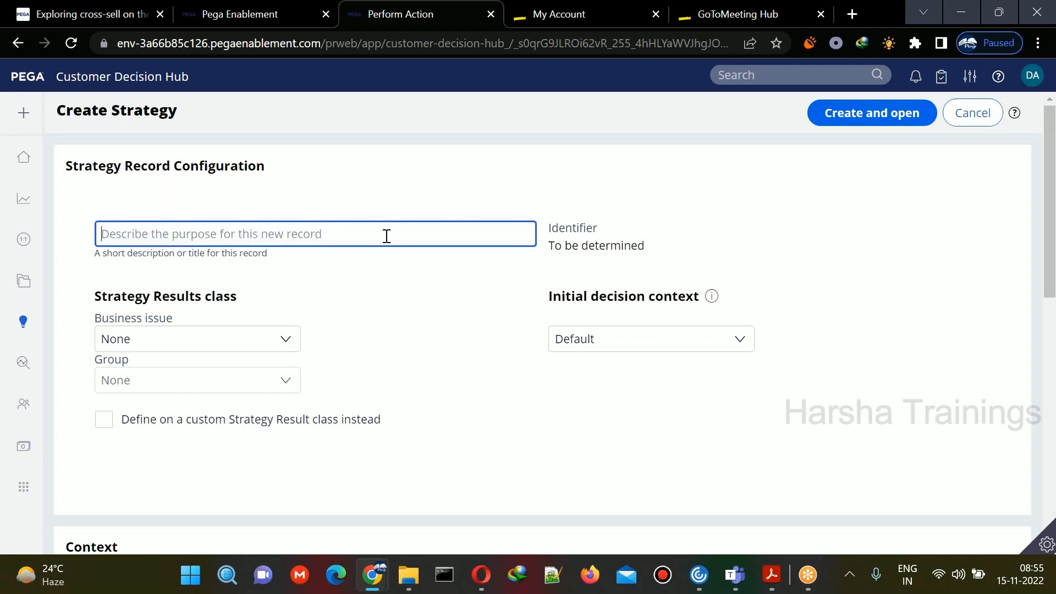
{"action": "mouse_move", "coordinate": [1051, 210]}
{"action": "left_mouse_down"}
{"action": "mouse_move", "coordinate": [1053, 340]}
{"action": "mouse_move", "coordinate": [1050, 206]}
{"action": "left_mouse_up"}
{"action": "mouse_move", "coordinate": [33, 327]}
{"action": "left_click", "coordinate": [65, 340]}
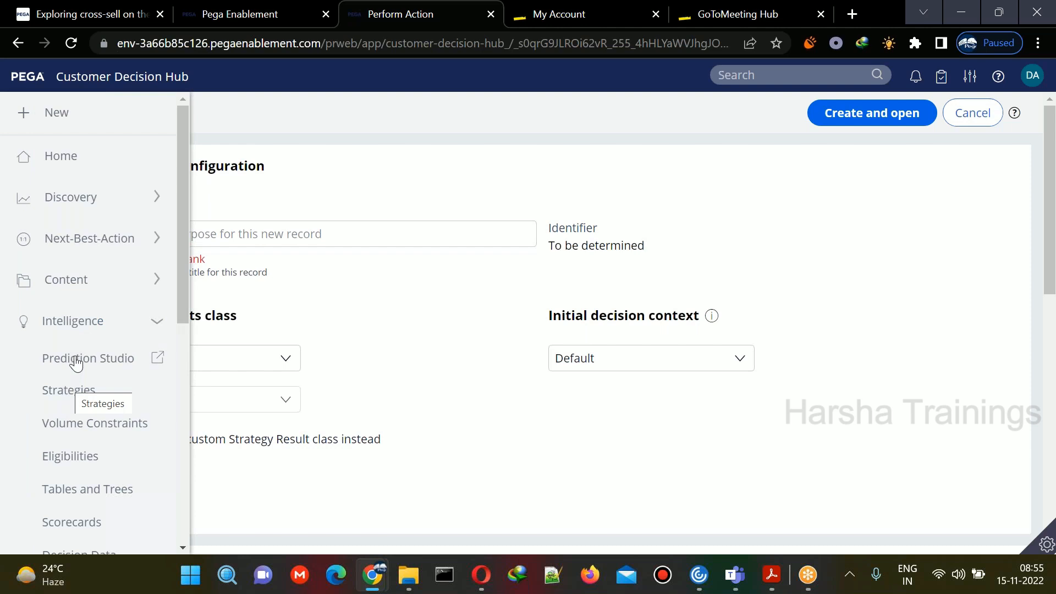
{"action": "left_click", "coordinate": [63, 359]}
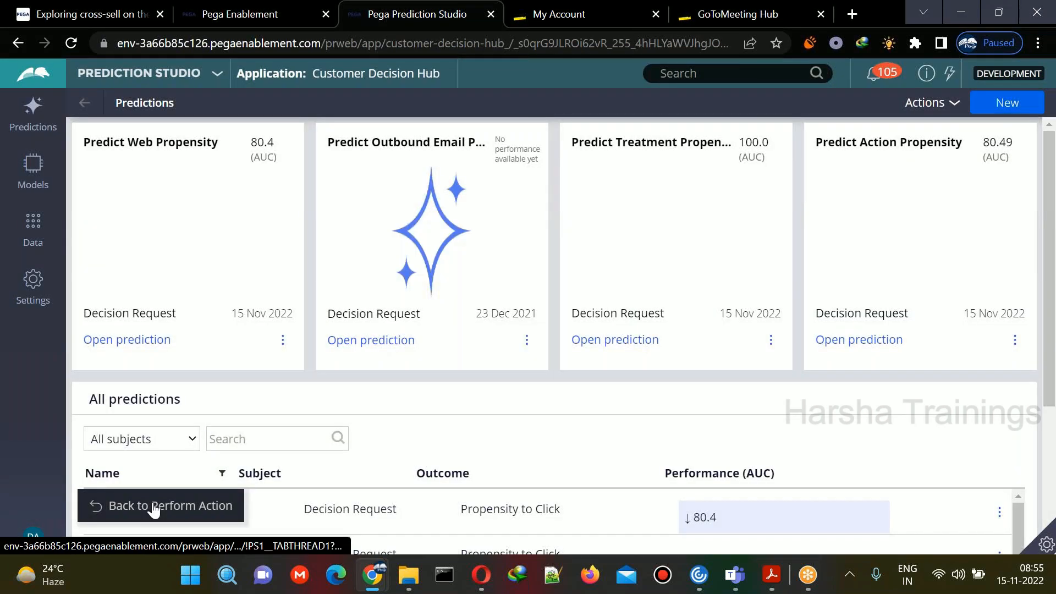
{"action": "left_click", "coordinate": [153, 509]}
Step: Open Prediction Studio from the Intelligence area and switch from there to Dev Studio
{"action": "mouse_move", "coordinate": [42, 322]}
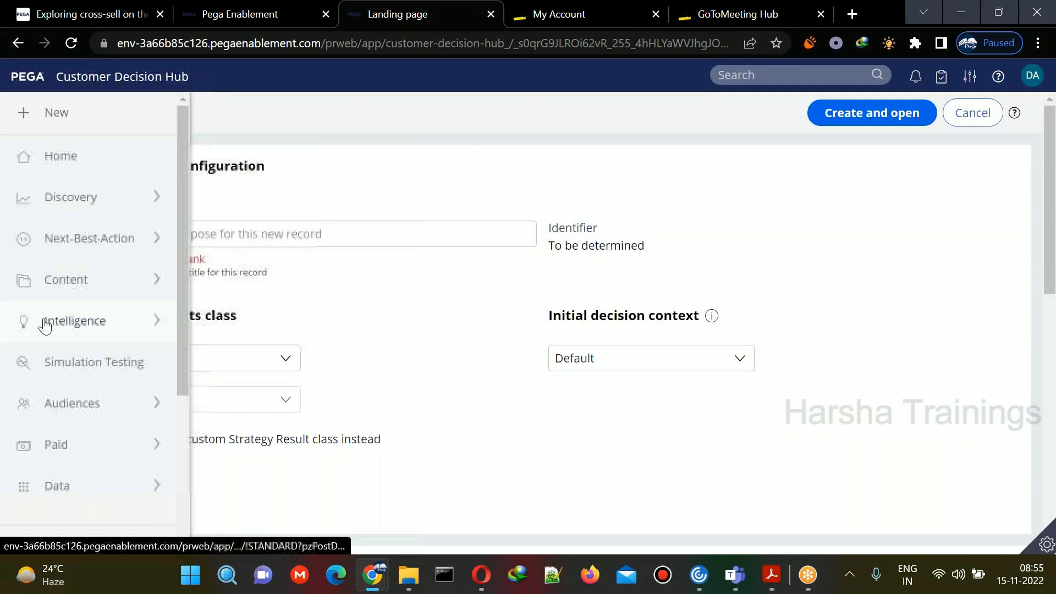
{"action": "left_click", "coordinate": [74, 324]}
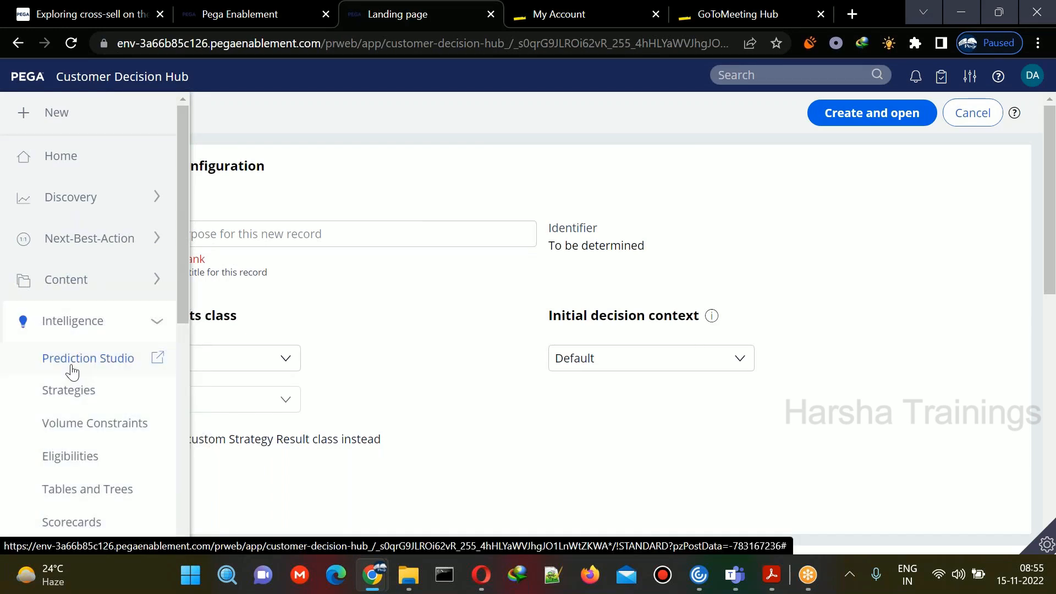
{"action": "left_click", "coordinate": [71, 367]}
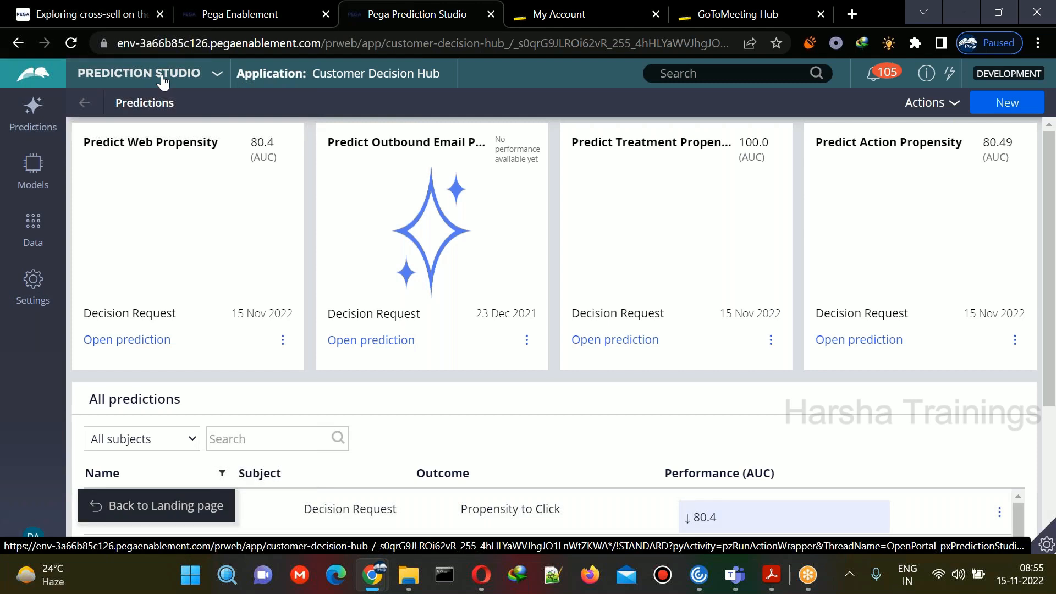
{"action": "left_click", "coordinate": [165, 77]}
{"action": "left_click", "coordinate": [102, 133]}
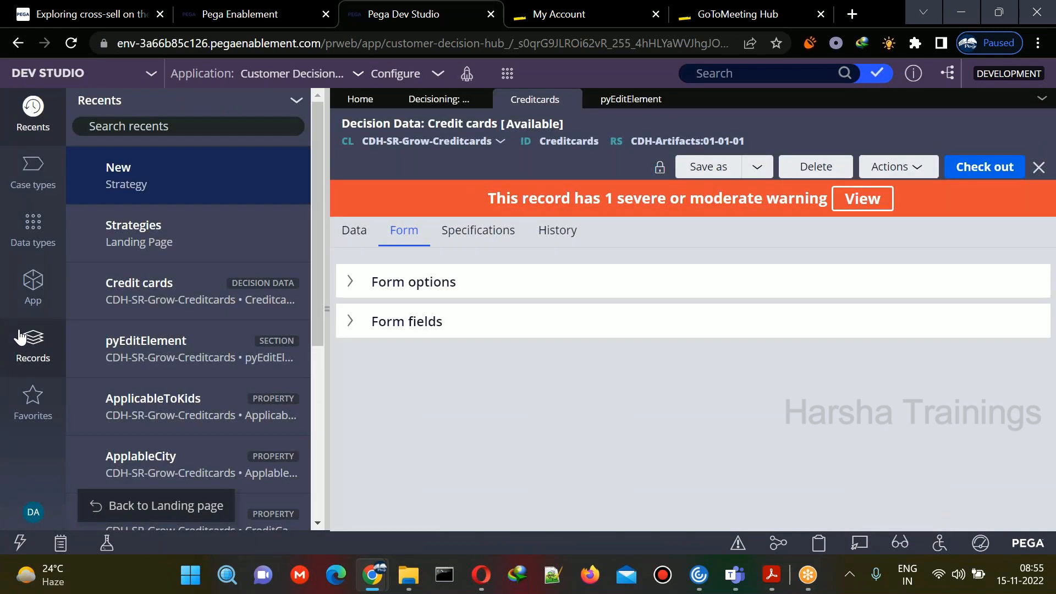
Step: View the Strategy rule instances among the Decision records, close the list and return to the strategy creation form
{"action": "left_click", "coordinate": [22, 341]}
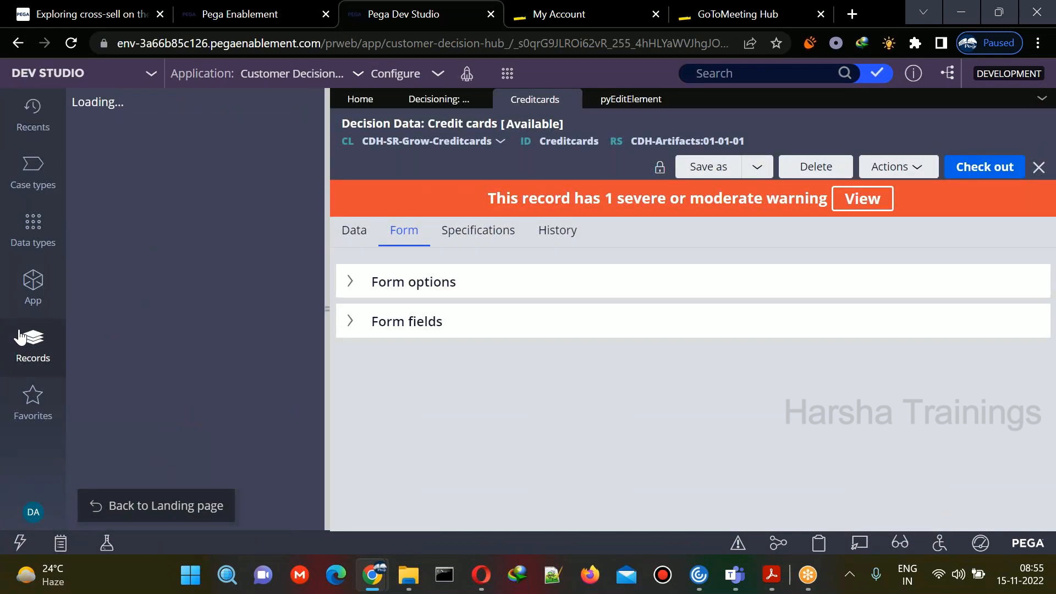
{"action": "left_click", "coordinate": [83, 175]}
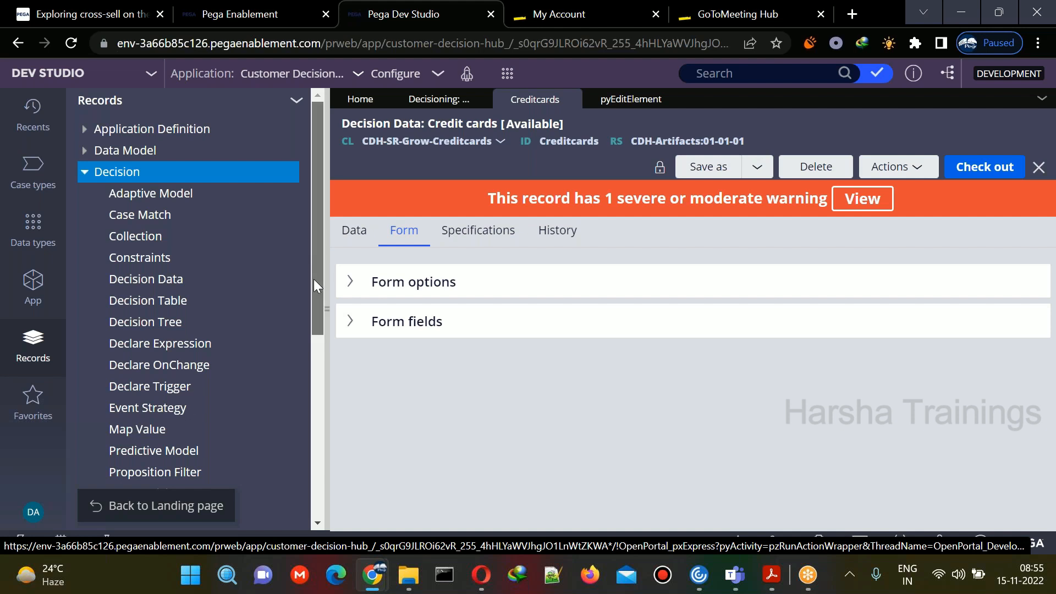
{"action": "scroll", "coordinate": [312, 308], "scroll_direction": "down", "scroll_amount": 3}
{"action": "left_click", "coordinate": [129, 362]}
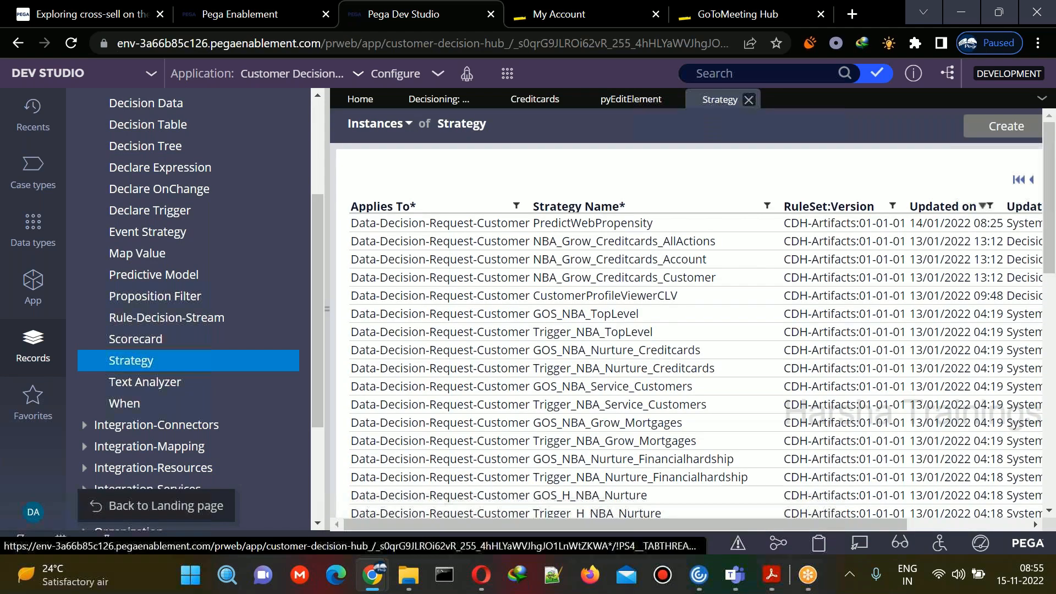
{"action": "left_click", "coordinate": [749, 101]}
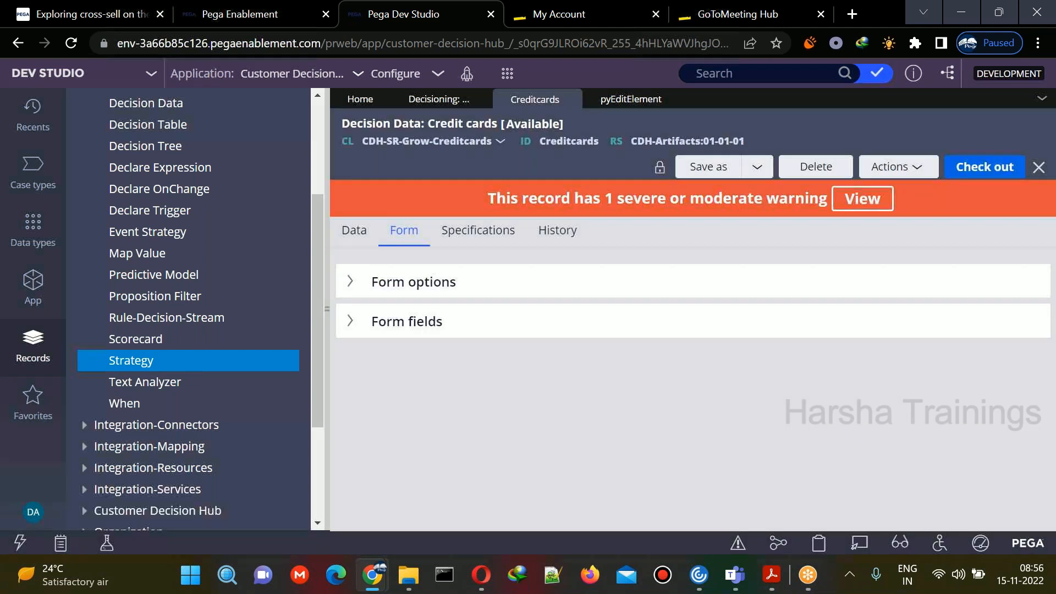
{"action": "left_click", "coordinate": [170, 504]}
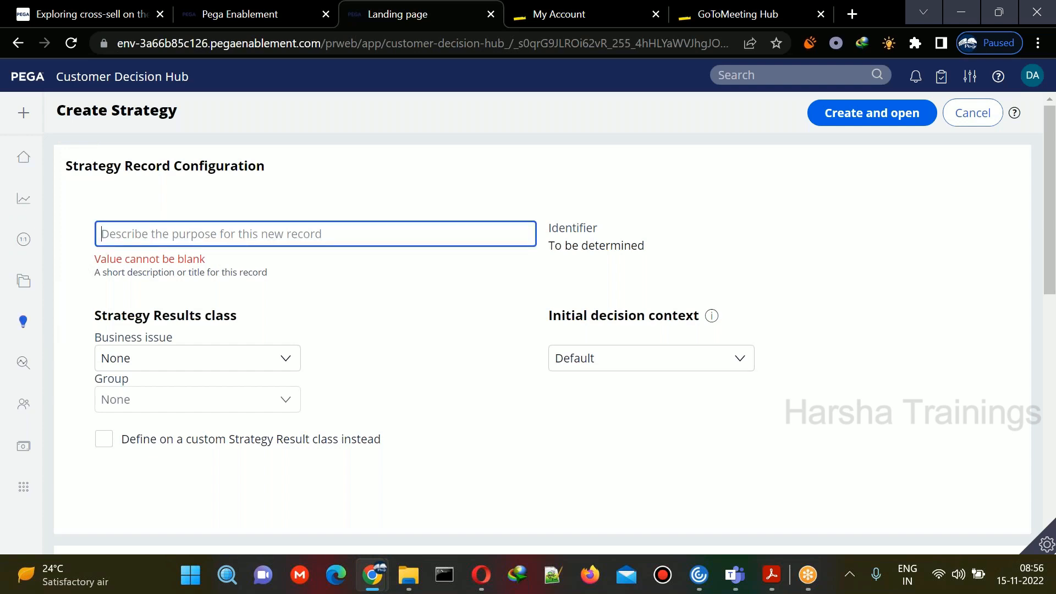
Step: Describe the new strategy as FirstStrategy and set its business issue to Grow and group to Credit cards
{"action": "type", "text": "First"}
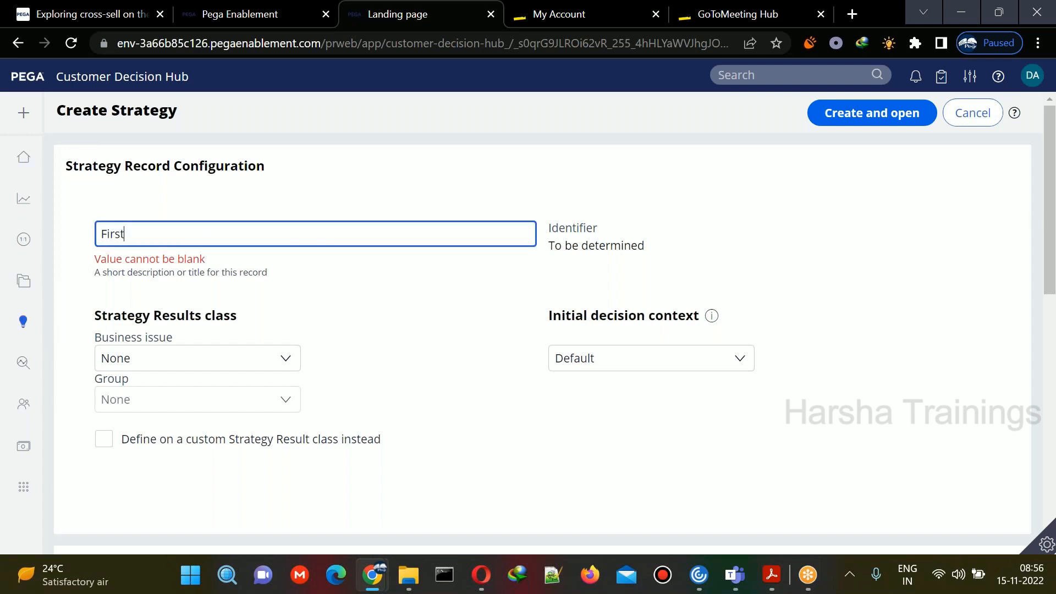
{"action": "type", "text": "Strategy"}
{"action": "left_click", "coordinate": [177, 342]}
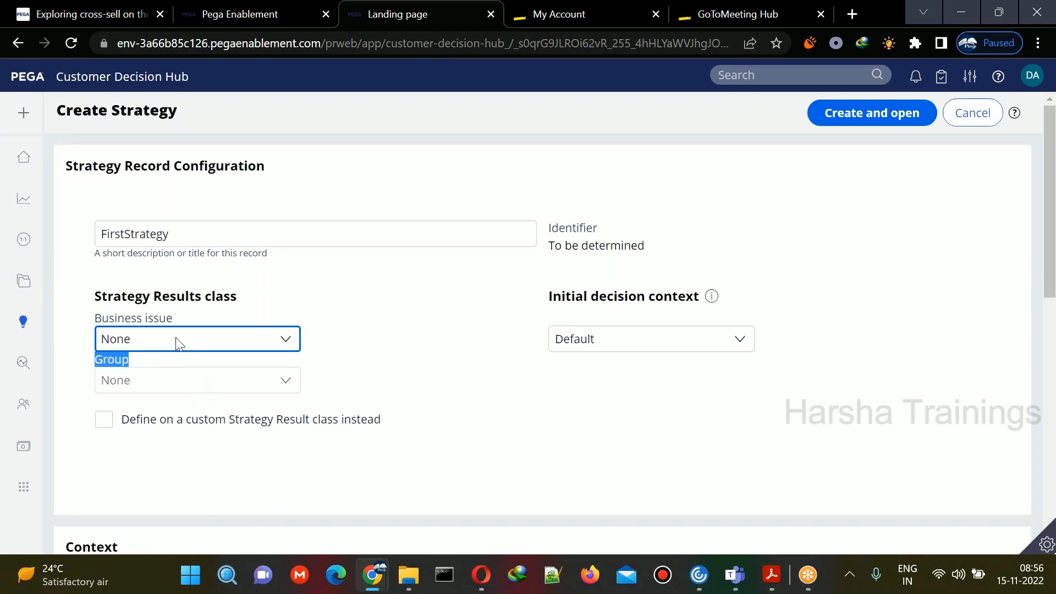
{"action": "left_click", "coordinate": [141, 407]}
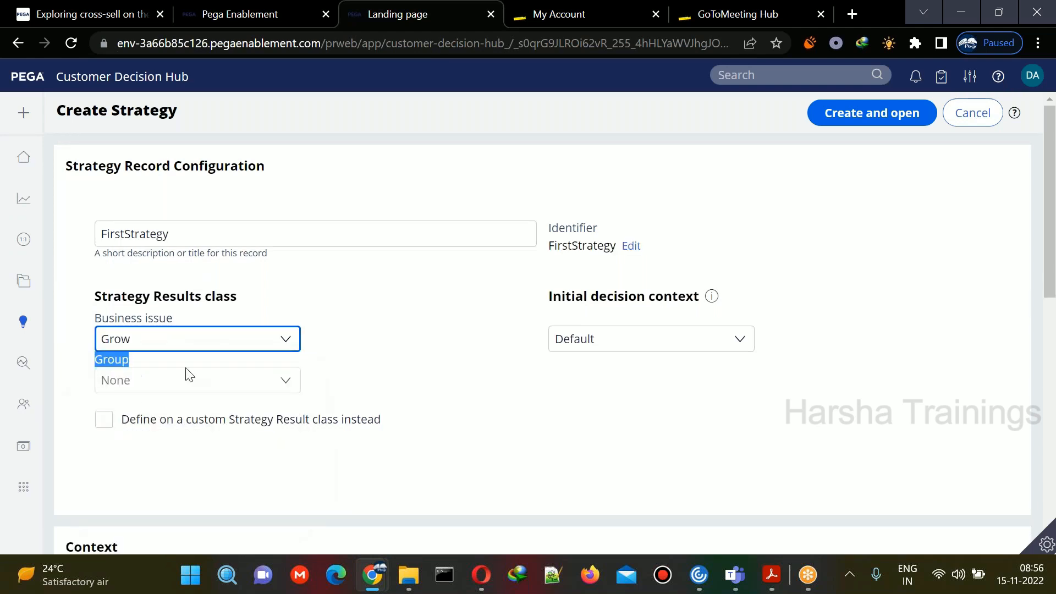
{"action": "left_click", "coordinate": [182, 379]}
{"action": "left_click", "coordinate": [165, 418]}
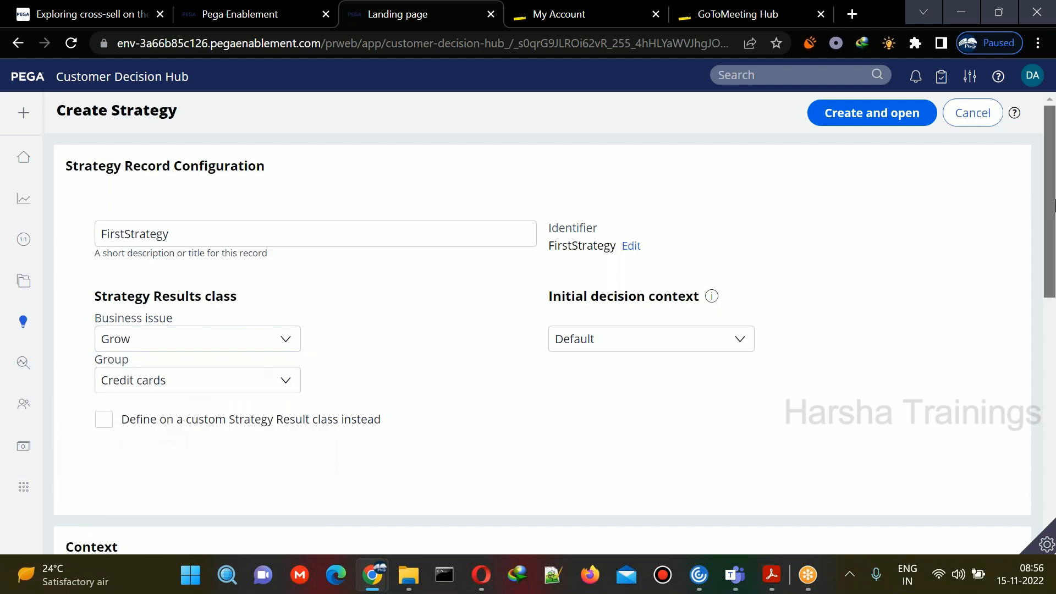
Step: Change the class the strategy applies to in its context to UBank-Data-Customer
{"action": "scroll", "coordinate": [1048, 209], "scroll_direction": "down", "scroll_amount": 4}
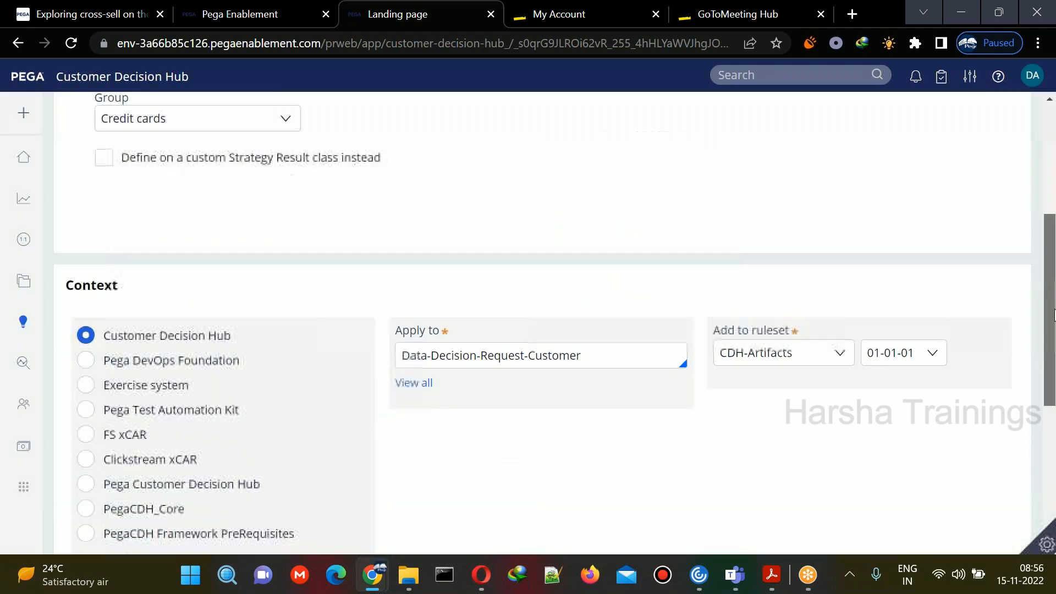
{"action": "triple_click", "coordinate": [569, 356]}
{"action": "key", "text": "BackSpace"}
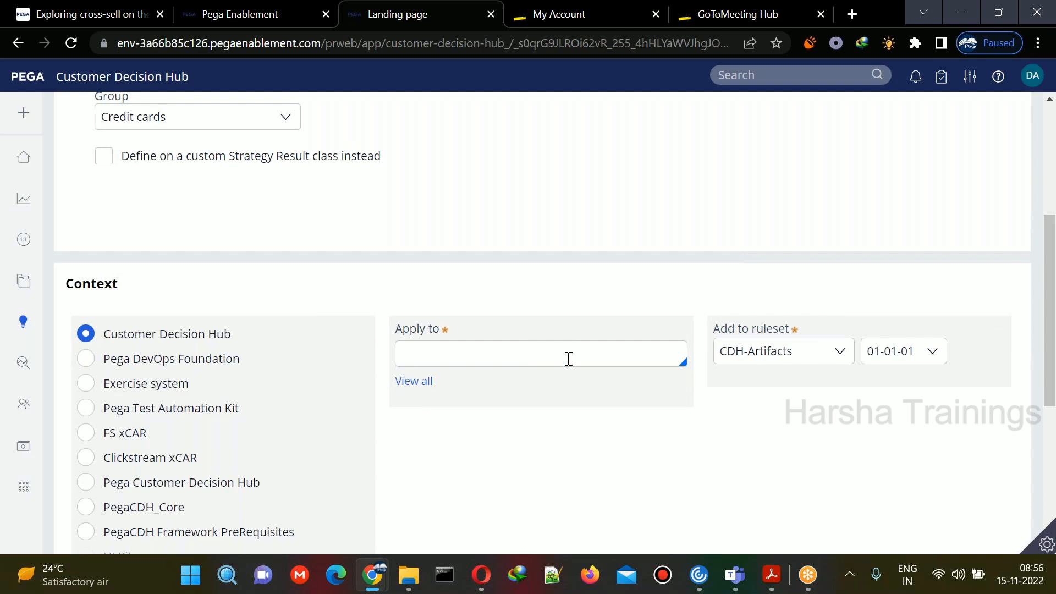
{"action": "left_click", "coordinate": [568, 359]}
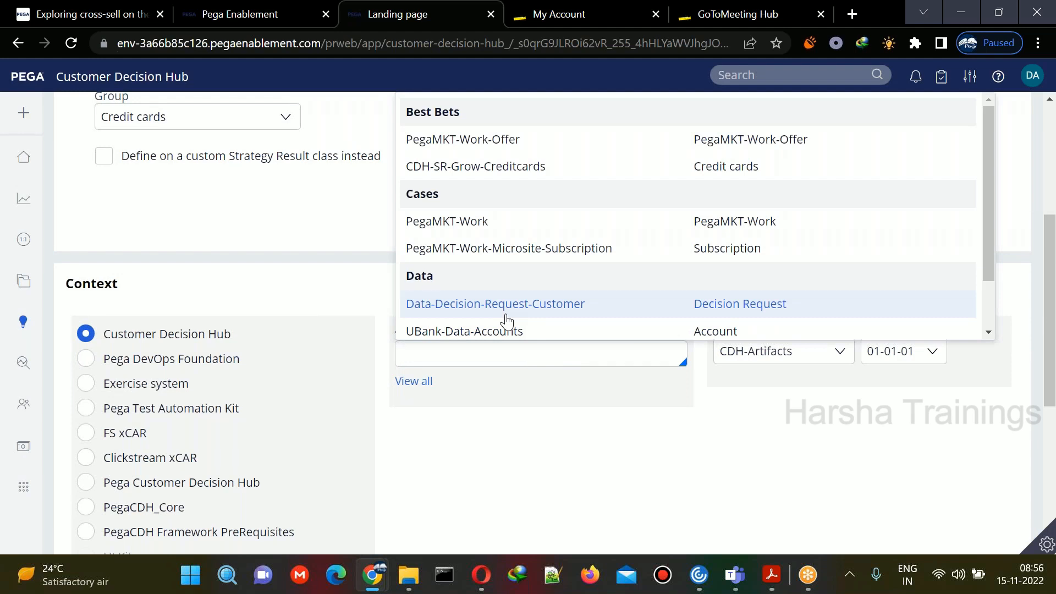
{"action": "type", "text": "Ubank"}
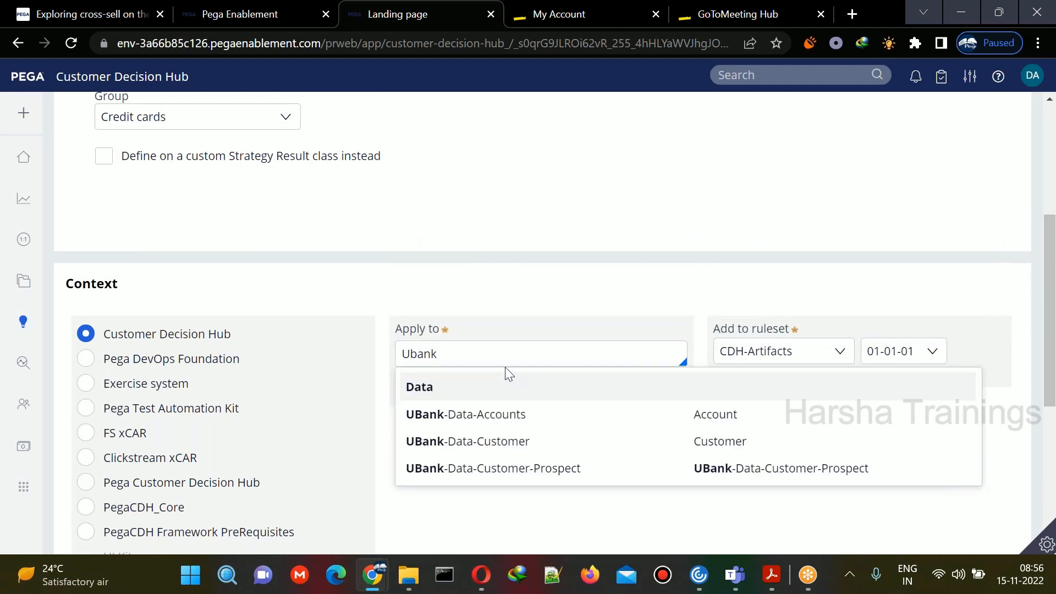
{"action": "left_click", "coordinate": [488, 441]}
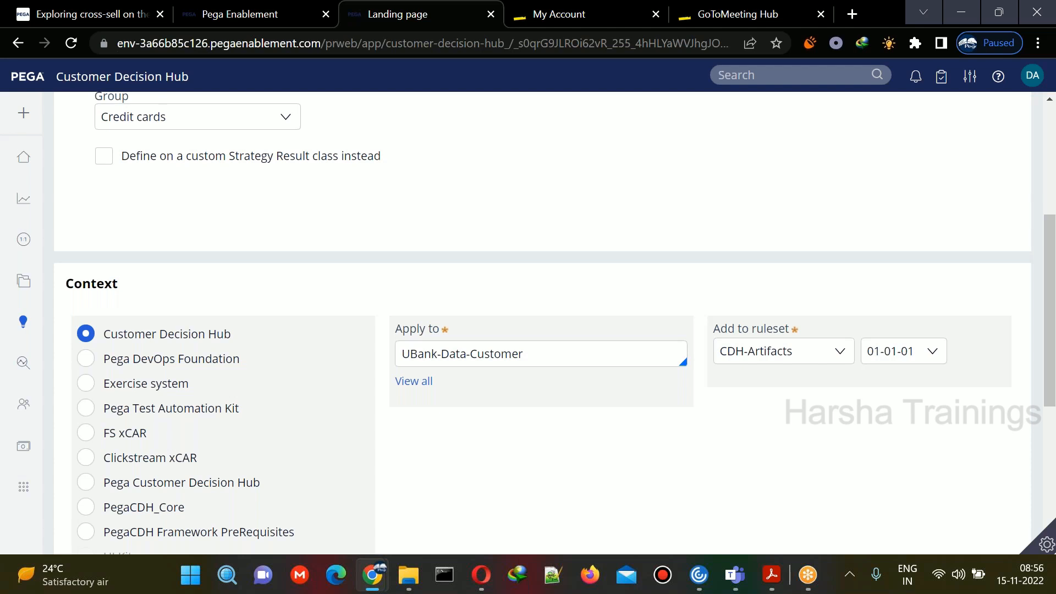
{"action": "double_click", "coordinate": [521, 354]}
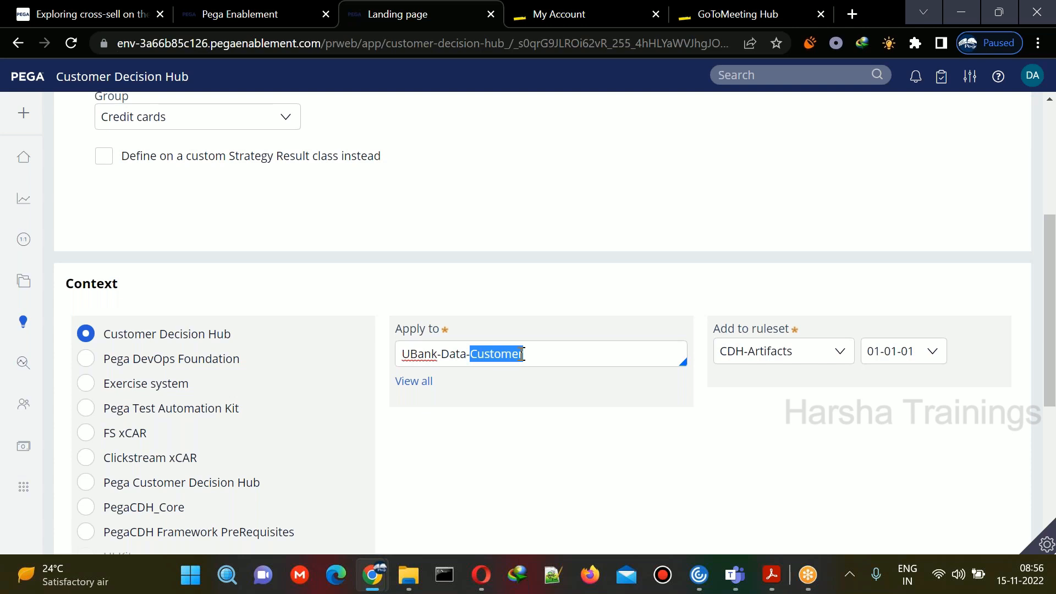
{"action": "left_click", "coordinate": [528, 364]}
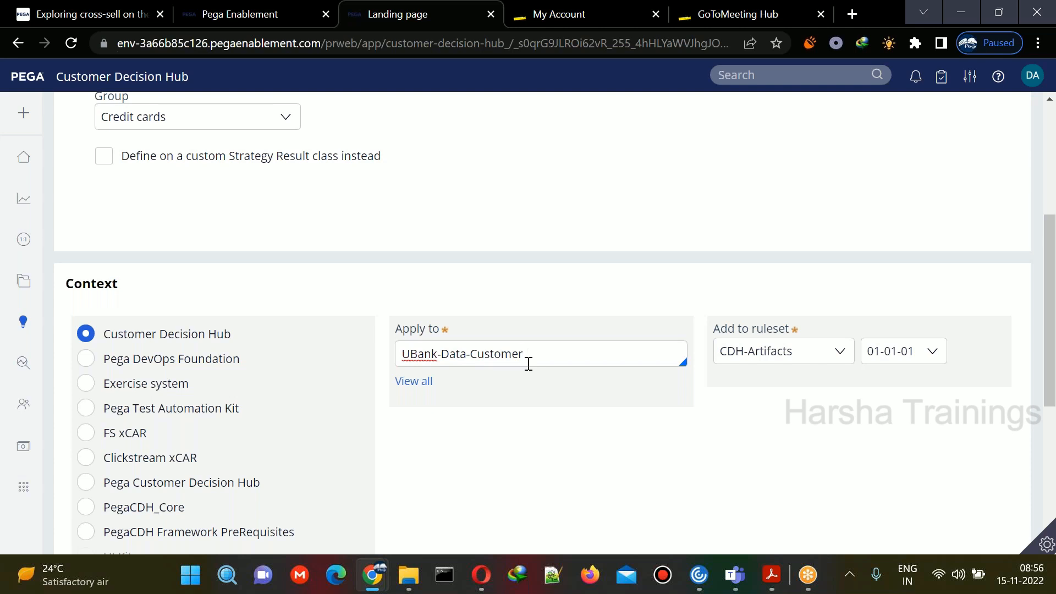
{"action": "left_click_drag", "start_coordinate": [523, 354], "coordinate": [413, 348]}
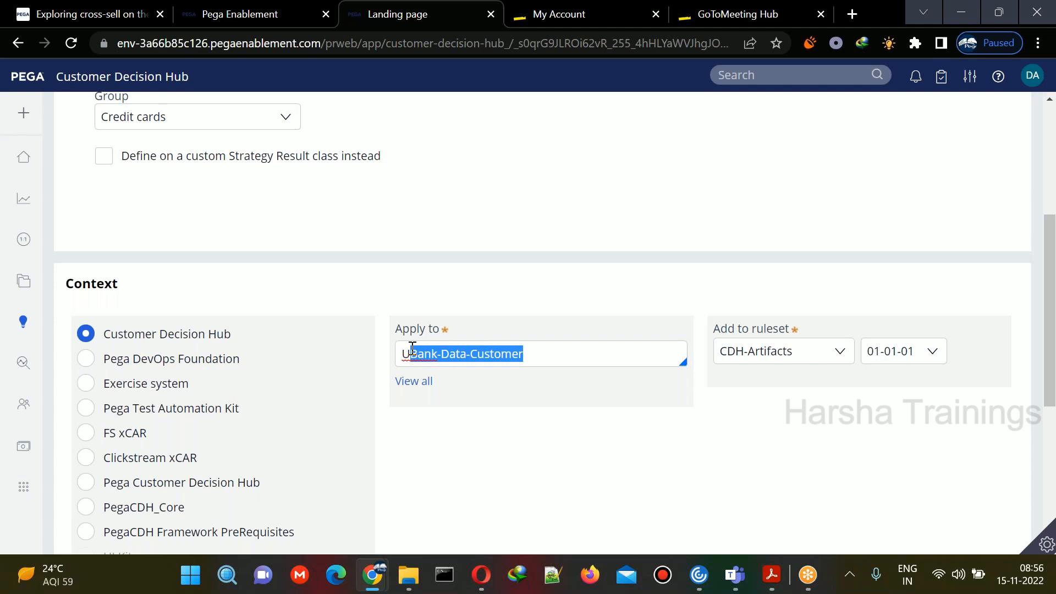
{"action": "left_click", "coordinate": [412, 349]}
{"action": "left_click_drag", "start_coordinate": [406, 351], "coordinate": [554, 358]}
{"action": "left_click", "coordinate": [559, 354]}
{"action": "left_click_drag", "start_coordinate": [547, 355], "coordinate": [385, 357]}
{"action": "left_click", "coordinate": [719, 487]}
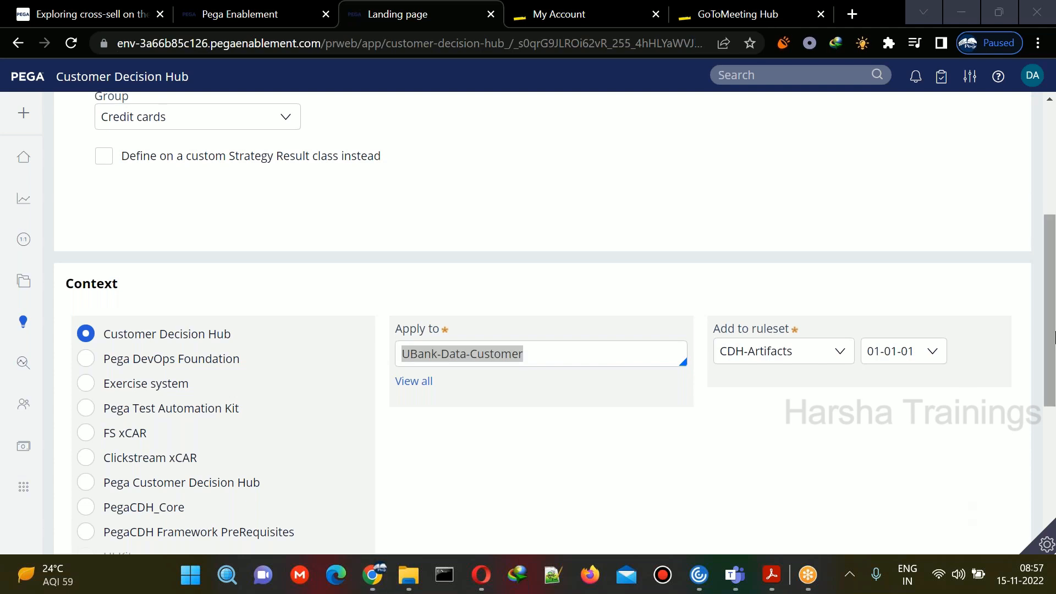
Step: Create FirstStrategy from the completed configuration and open it for editing
{"action": "left_click_drag", "start_coordinate": [1054, 336], "coordinate": [1000, 182]}
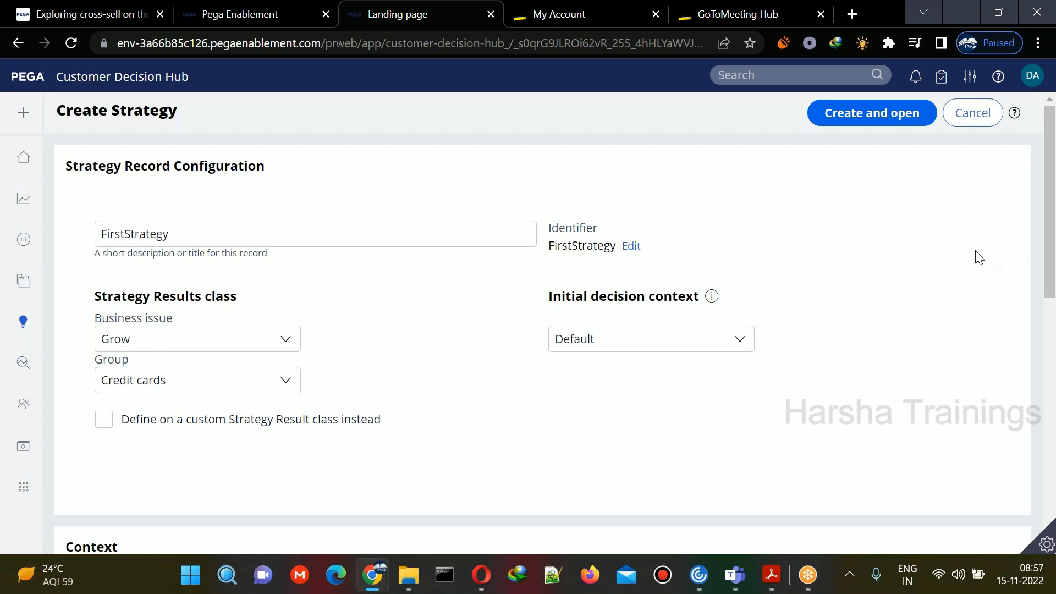
{"action": "left_click_drag", "start_coordinate": [1055, 218], "coordinate": [1013, 199]}
{"action": "left_click", "coordinate": [870, 112]}
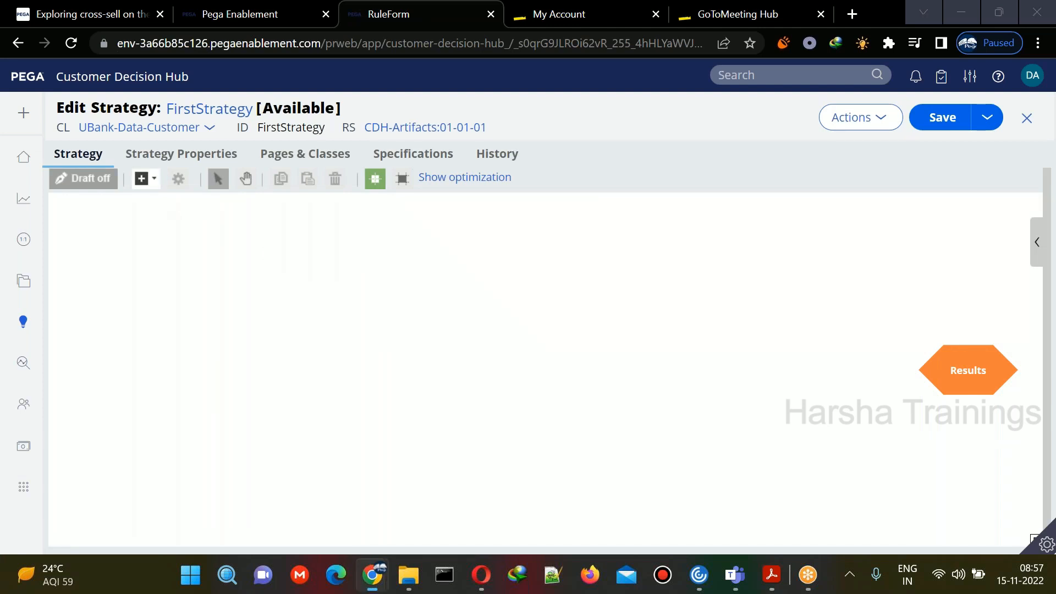
Step: Add a Proposition data import component to the strategy canvas, well away from the Results shape
{"action": "left_click", "coordinate": [142, 178]}
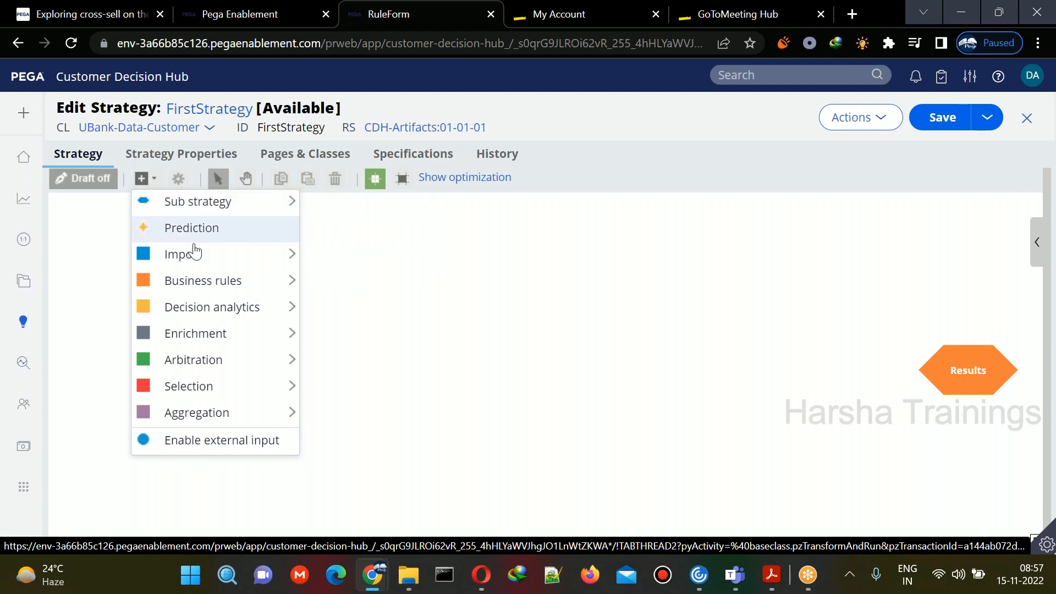
{"action": "mouse_move", "coordinate": [187, 254]}
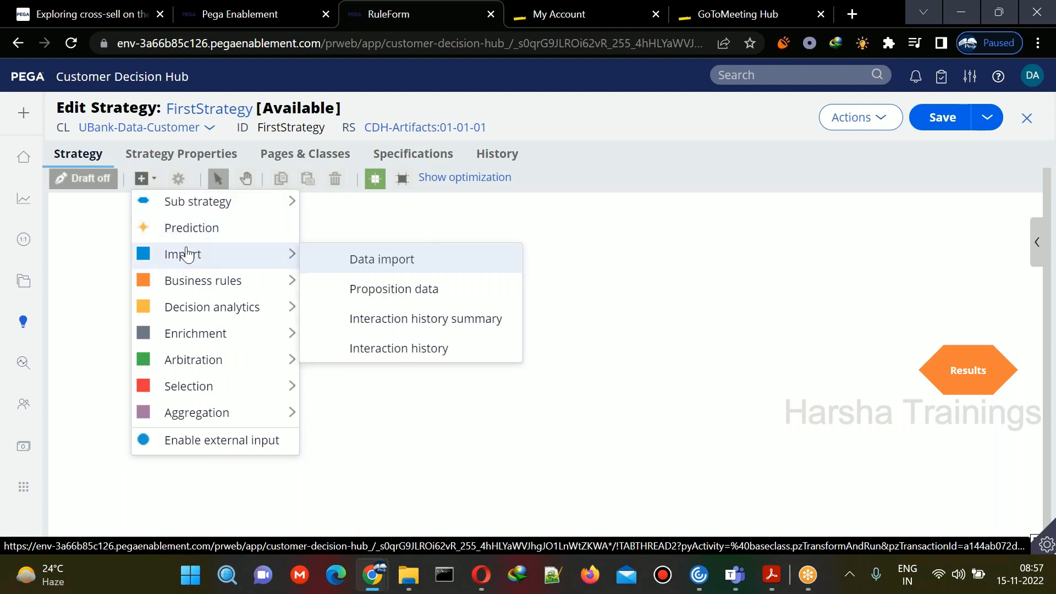
{"action": "left_click", "coordinate": [366, 294]}
{"action": "left_click", "coordinate": [202, 379]}
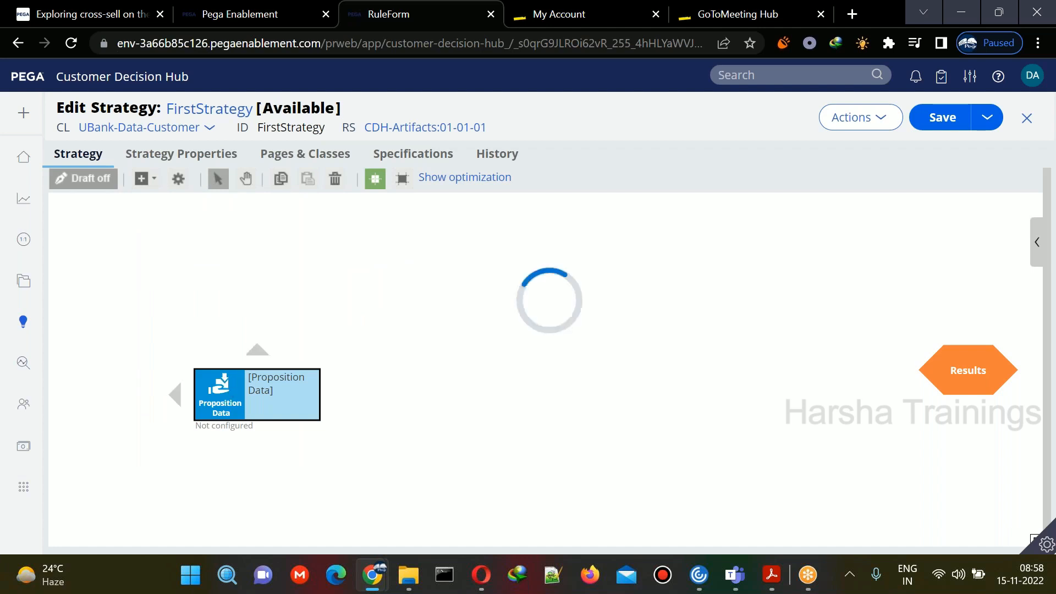
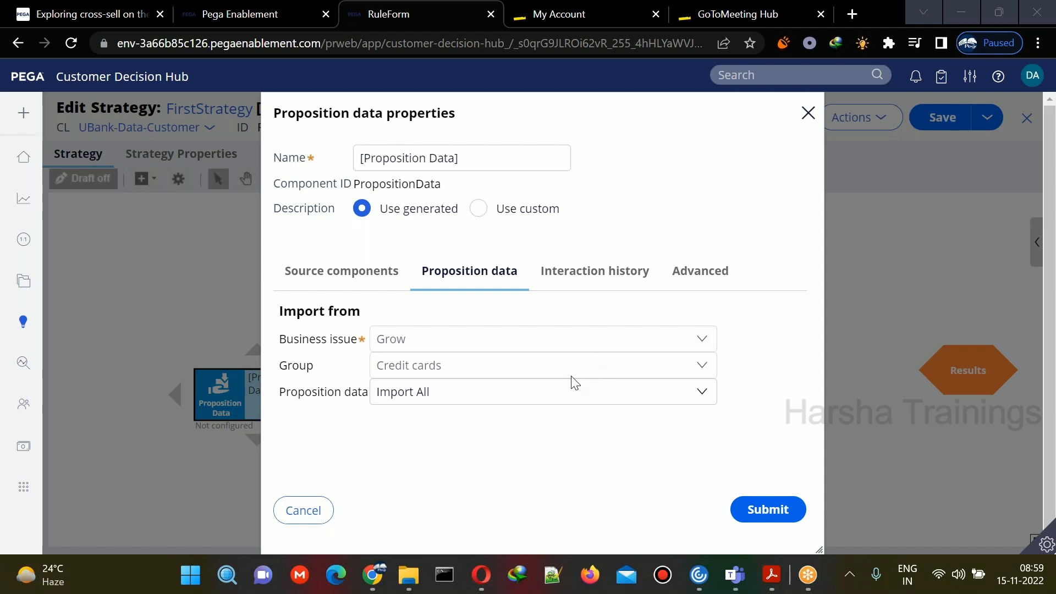
Step: Cancel the proposition data properties without changes and delete the Proposition Data component from the strategy canvas
{"action": "left_click", "coordinate": [328, 515]}
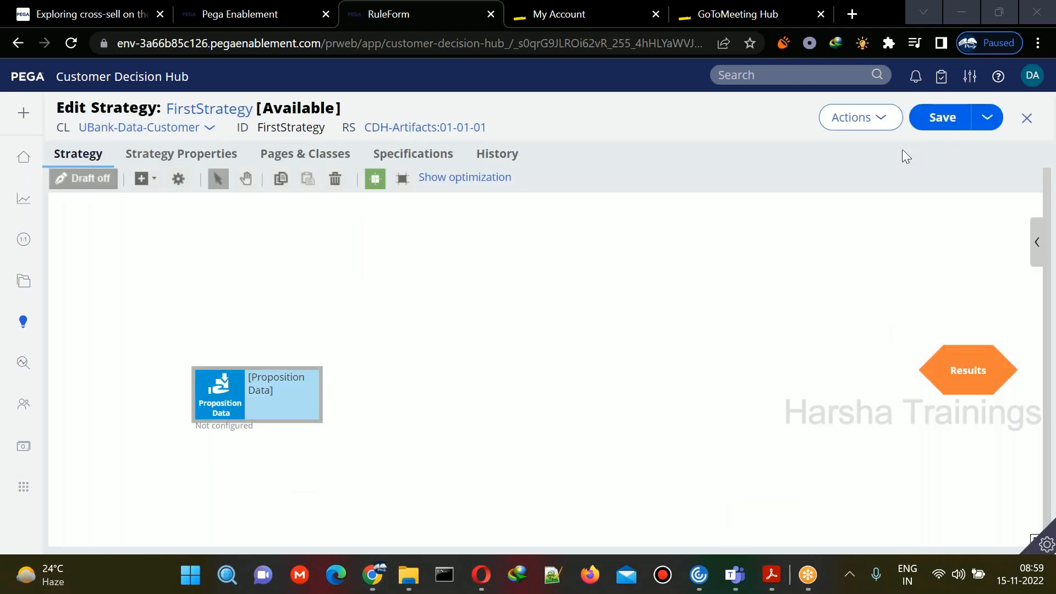
{"action": "left_click", "coordinate": [238, 385]}
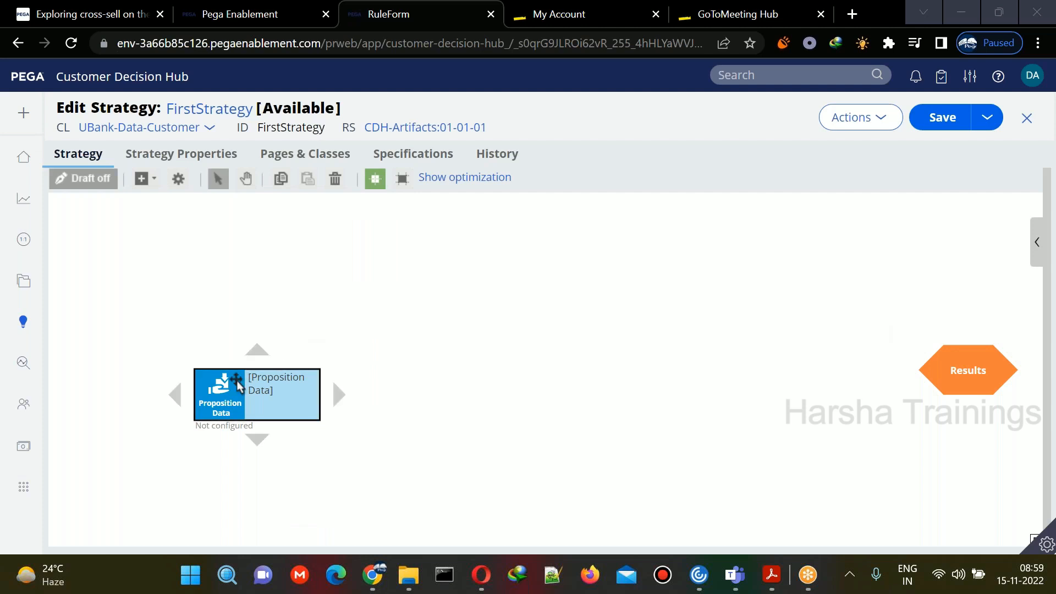
{"action": "right_click", "coordinate": [238, 385]}
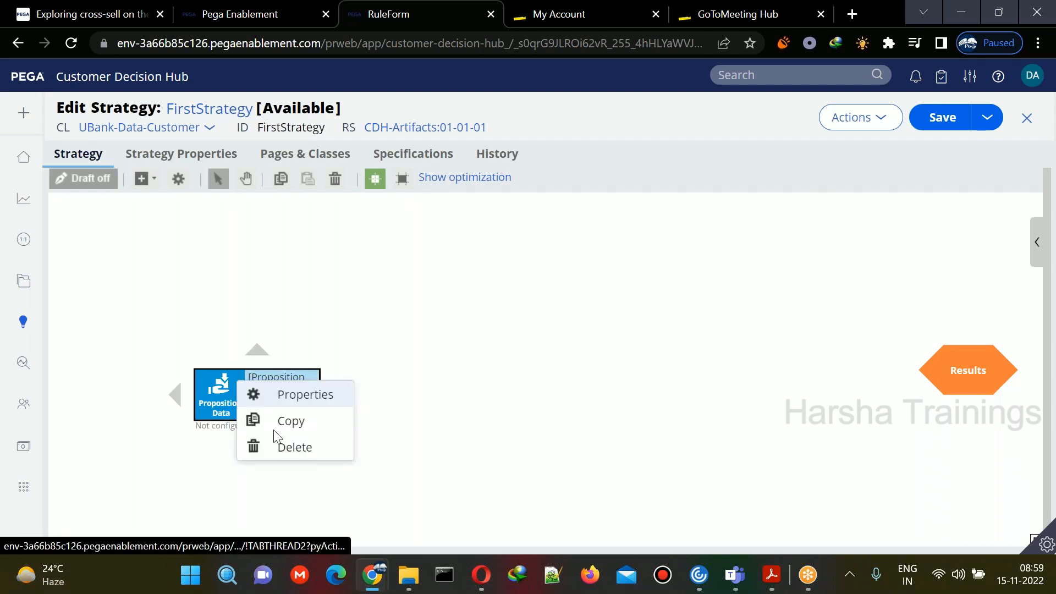
{"action": "left_click", "coordinate": [303, 448]}
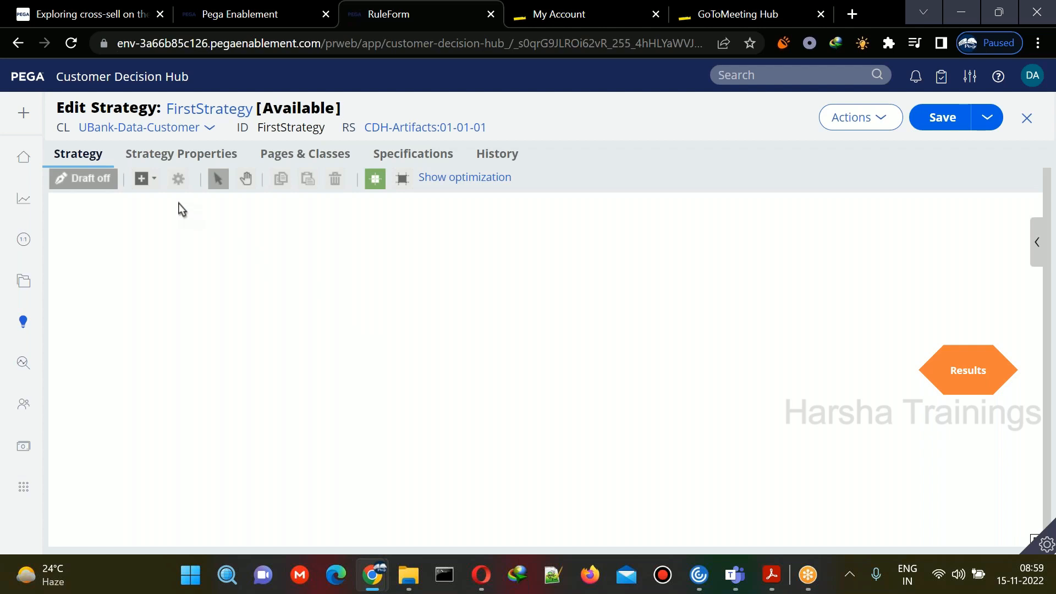
{"action": "left_click", "coordinate": [155, 188]}
{"action": "mouse_move", "coordinate": [172, 205]}
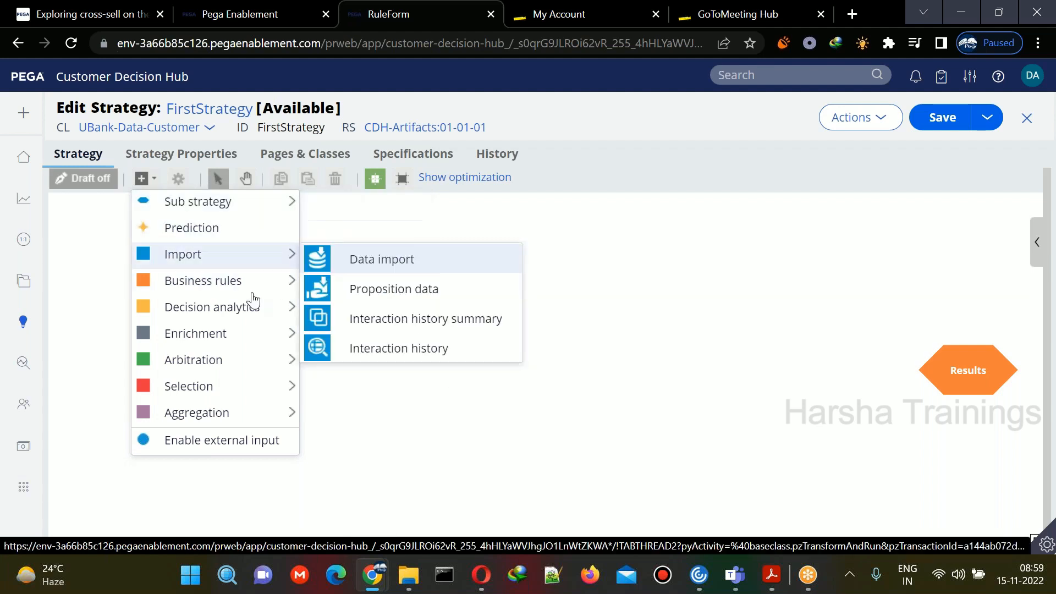
{"action": "mouse_move", "coordinate": [255, 388]}
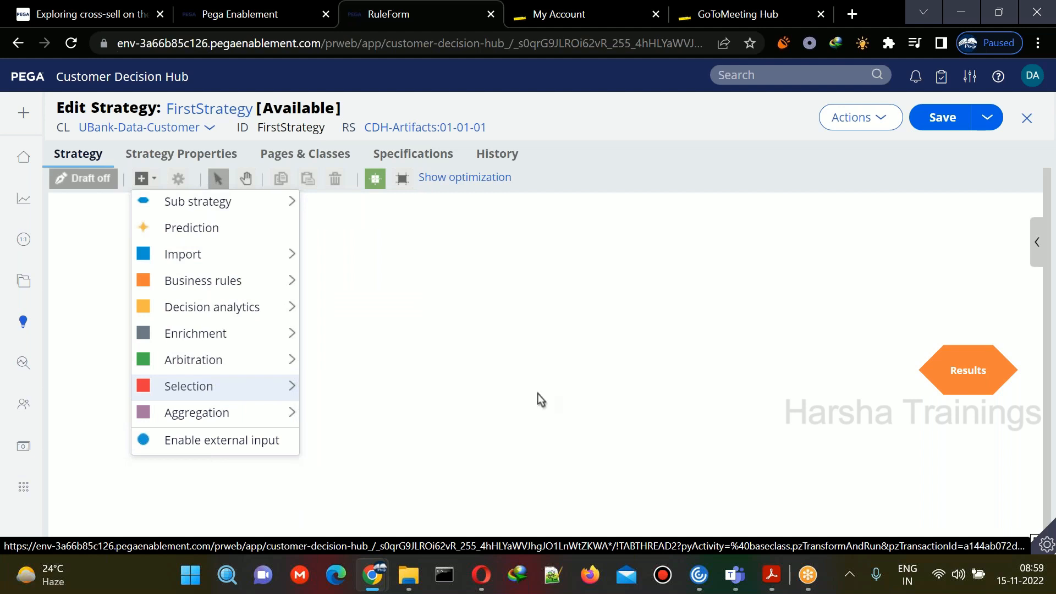
{"action": "right_click", "coordinate": [536, 363]}
{"action": "left_click", "coordinate": [583, 360]}
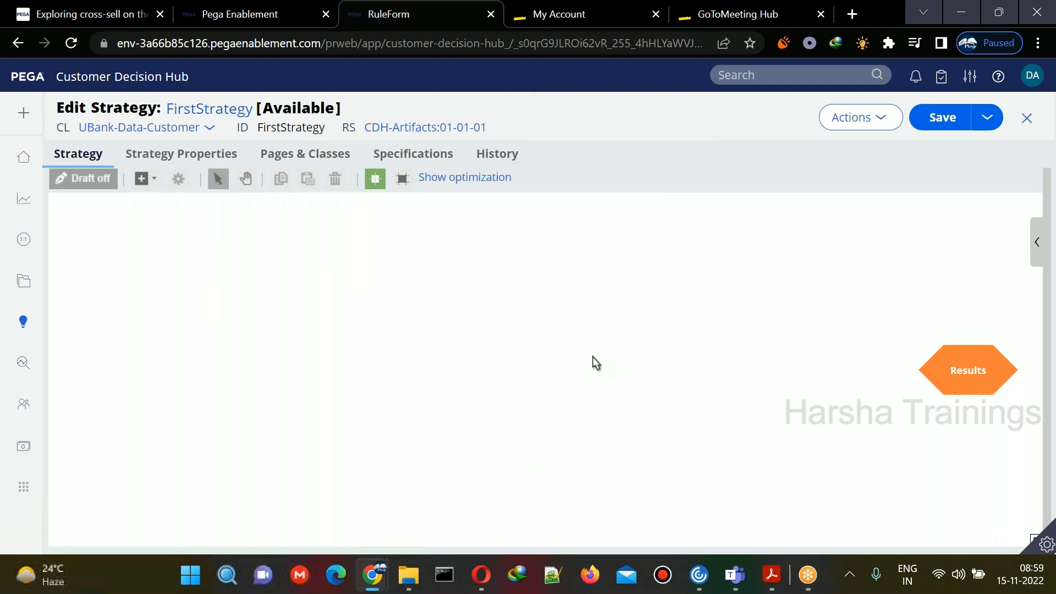
Step: Add a Data join enrichment component to the empty area of the strategy canvas
{"action": "right_click", "coordinate": [366, 418]}
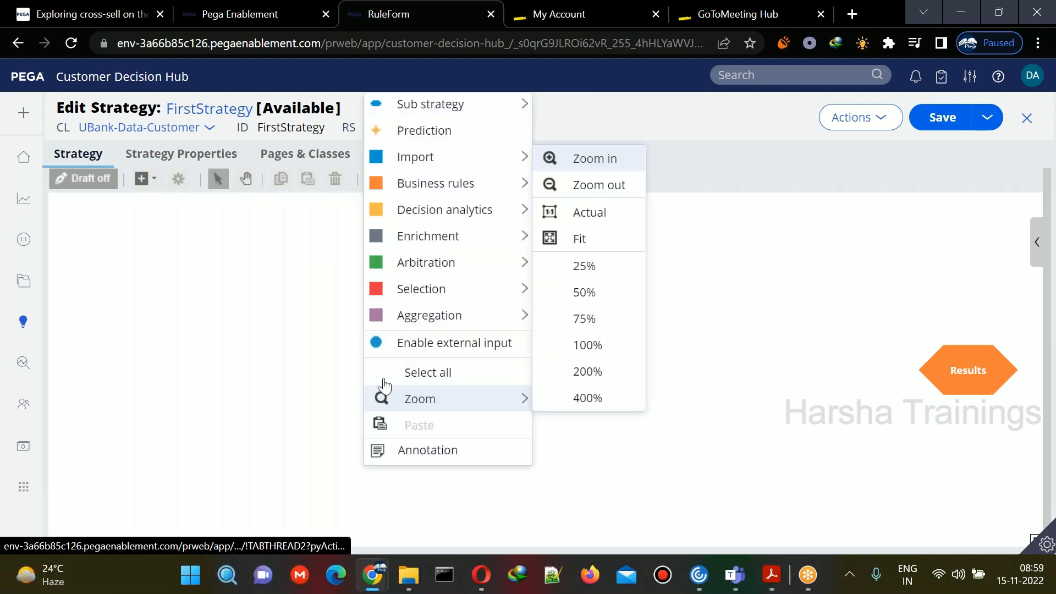
{"action": "mouse_move", "coordinate": [424, 289]}
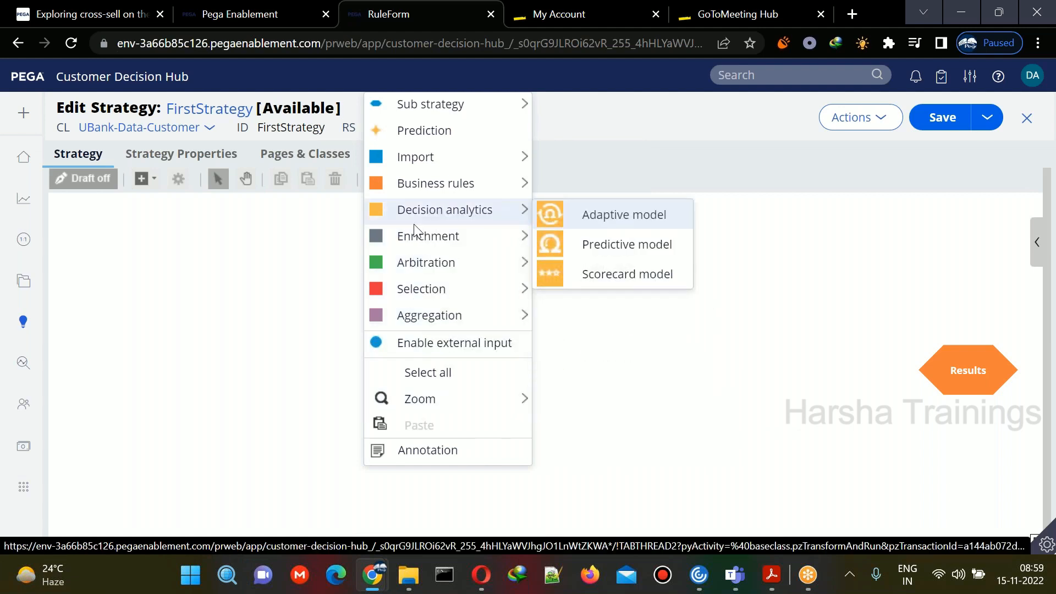
{"action": "mouse_move", "coordinate": [423, 185]}
{"action": "mouse_move", "coordinate": [428, 161]}
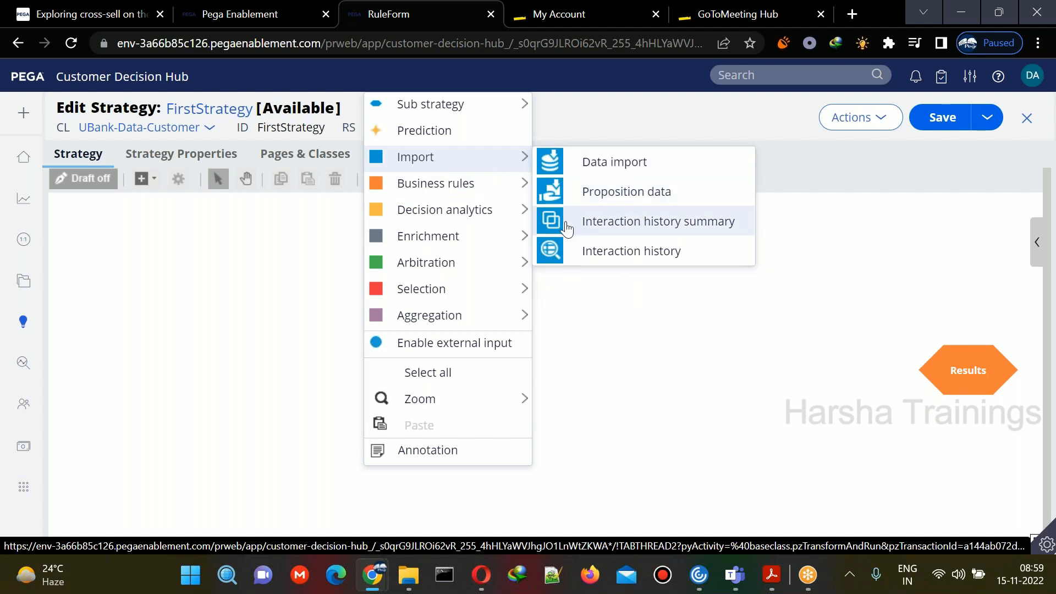
{"action": "mouse_move", "coordinate": [510, 248]}
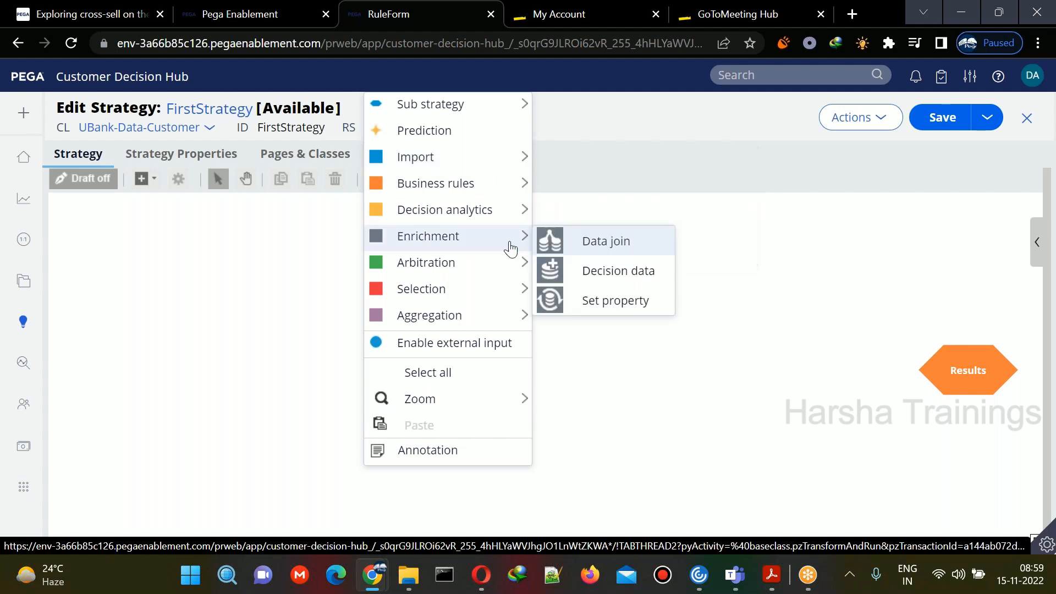
{"action": "left_click", "coordinate": [560, 249]}
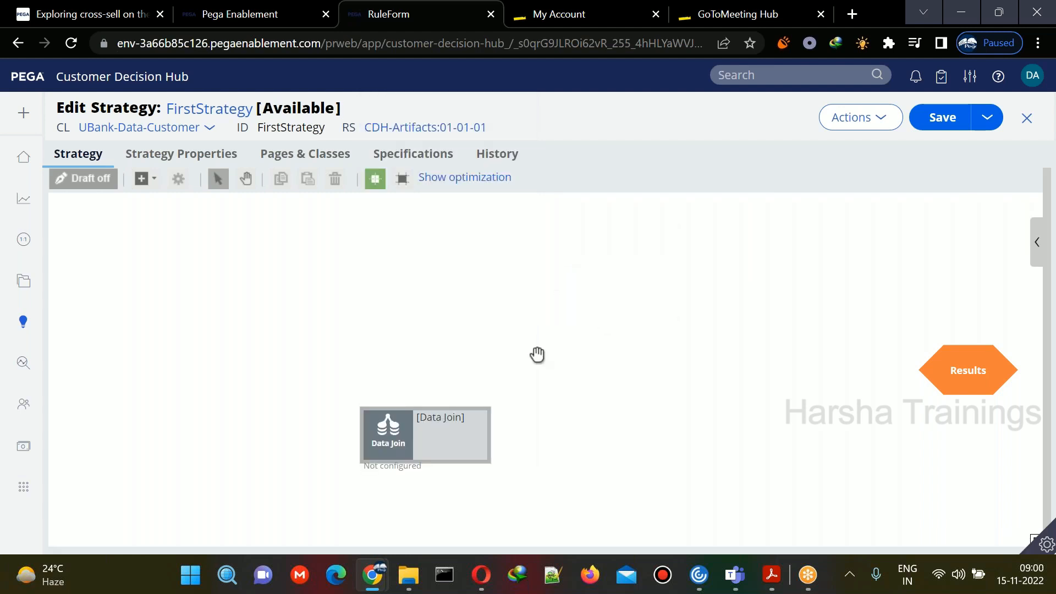
{"action": "double_click", "coordinate": [439, 432]}
Step: Add a Filter arbitration component, move it above the Data Join component, and delete it
{"action": "right_click", "coordinate": [359, 380]}
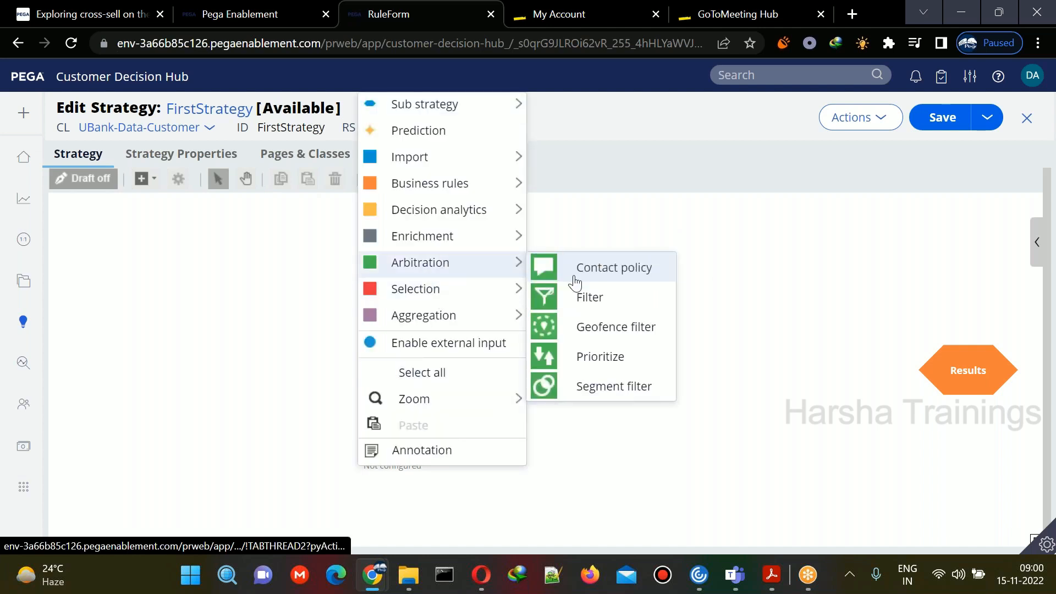
{"action": "left_click", "coordinate": [577, 297]}
{"action": "left_click_drag", "start_coordinate": [392, 386], "coordinate": [440, 297]}
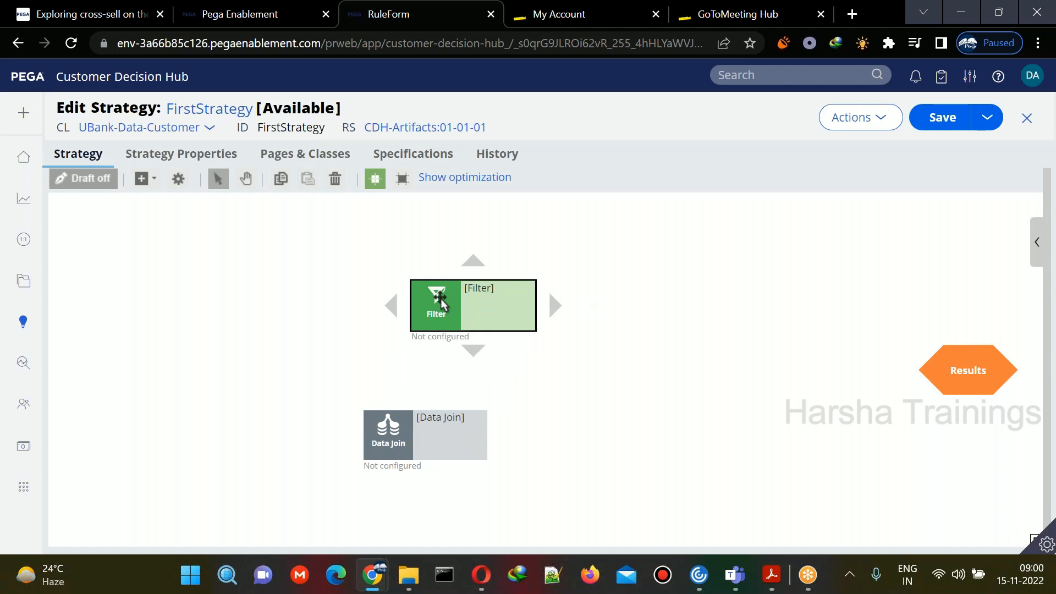
{"action": "right_click", "coordinate": [440, 302]}
{"action": "left_click", "coordinate": [470, 364]}
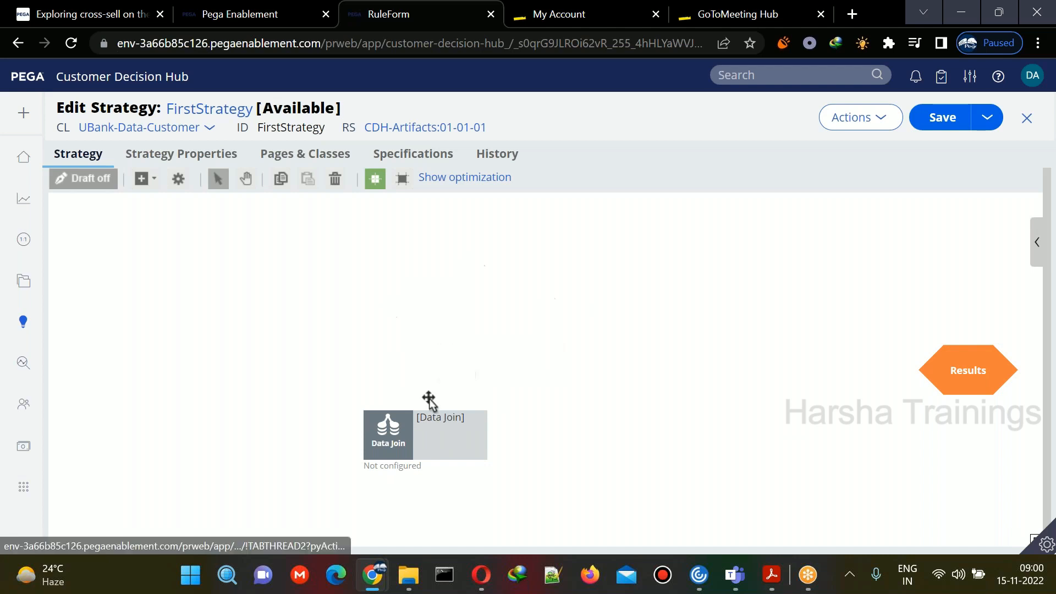
Step: Delete the unconfigured Data Join component from the strategy canvas
{"action": "left_click", "coordinate": [431, 413]}
{"action": "right_click", "coordinate": [404, 428]}
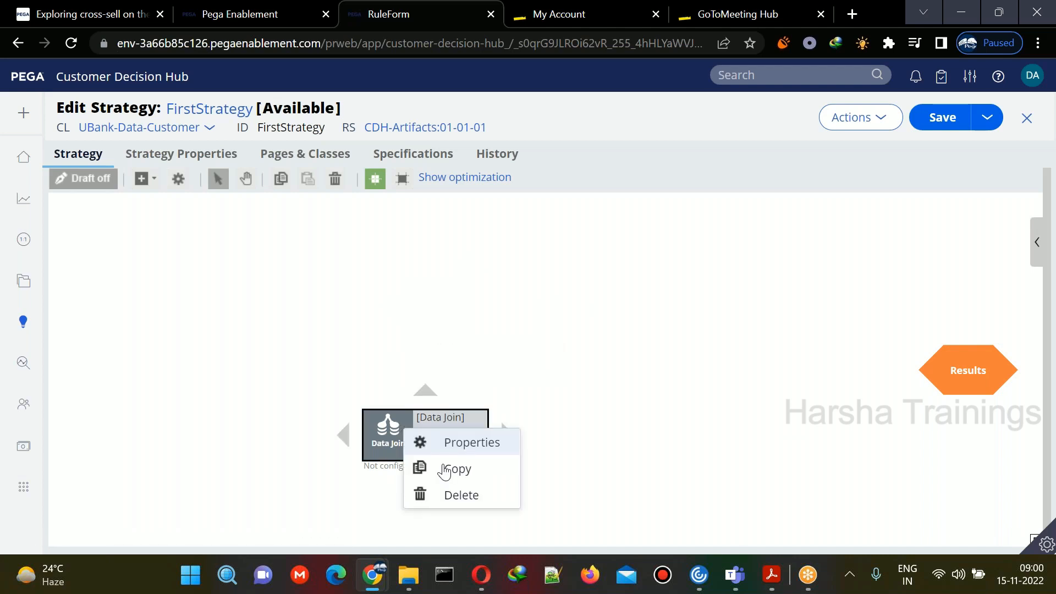
{"action": "left_click", "coordinate": [445, 492]}
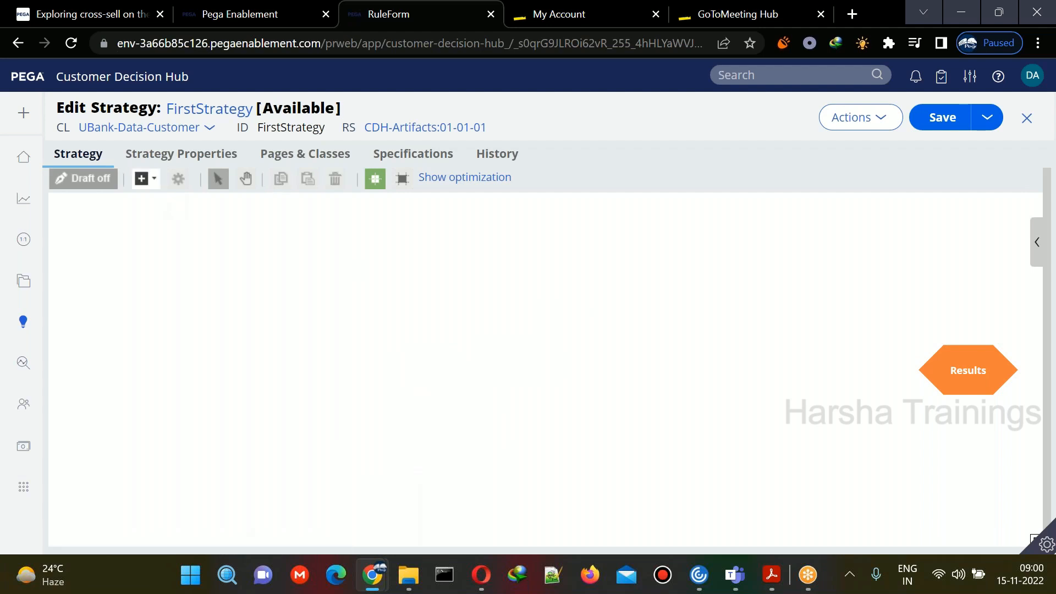
Step: Add a Scorecard model decision analytics component near the middle of the canvas and delete it
{"action": "left_click", "coordinate": [144, 178]}
{"action": "mouse_move", "coordinate": [177, 264]}
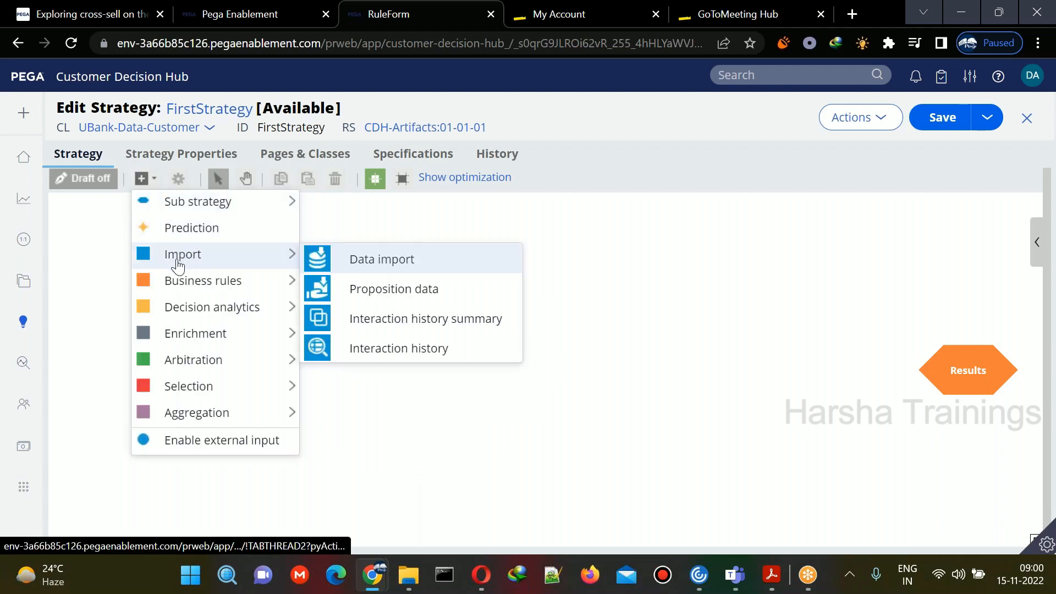
{"action": "mouse_move", "coordinate": [211, 307]}
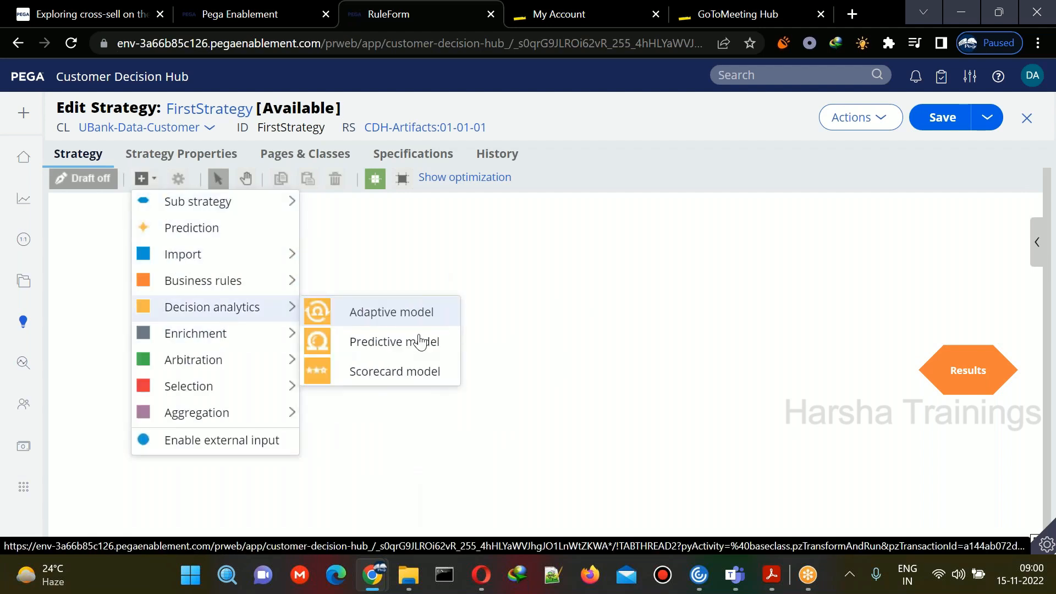
{"action": "left_click", "coordinate": [401, 371]}
{"action": "left_click", "coordinate": [429, 349]}
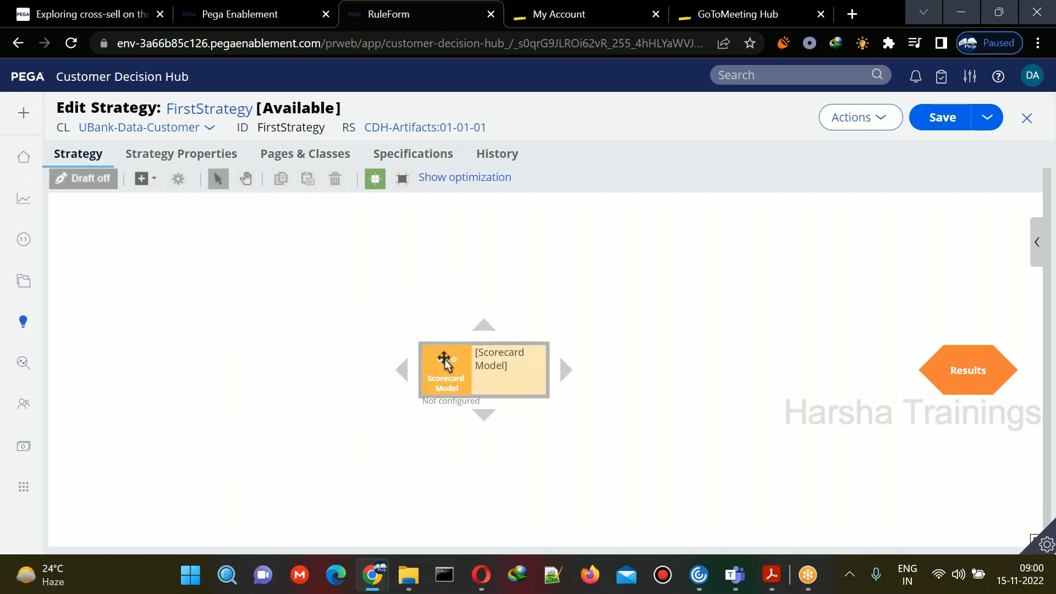
{"action": "right_click", "coordinate": [446, 361]}
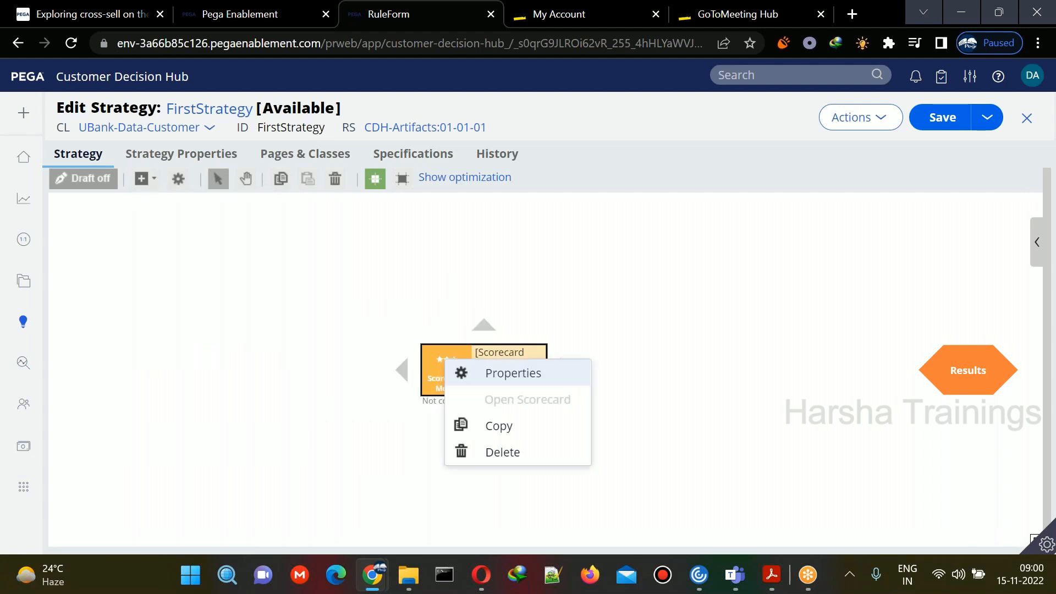
{"action": "left_click", "coordinate": [510, 461]}
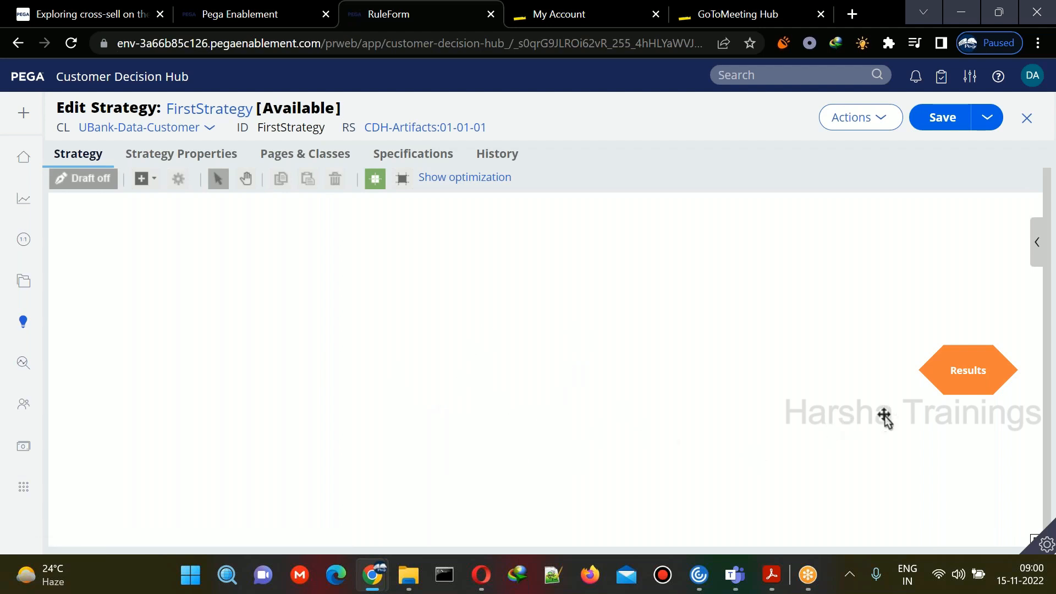
Step: Move the Results shape slightly left and up on the strategy canvas
{"action": "left_click_drag", "start_coordinate": [964, 368], "coordinate": [937, 364]}
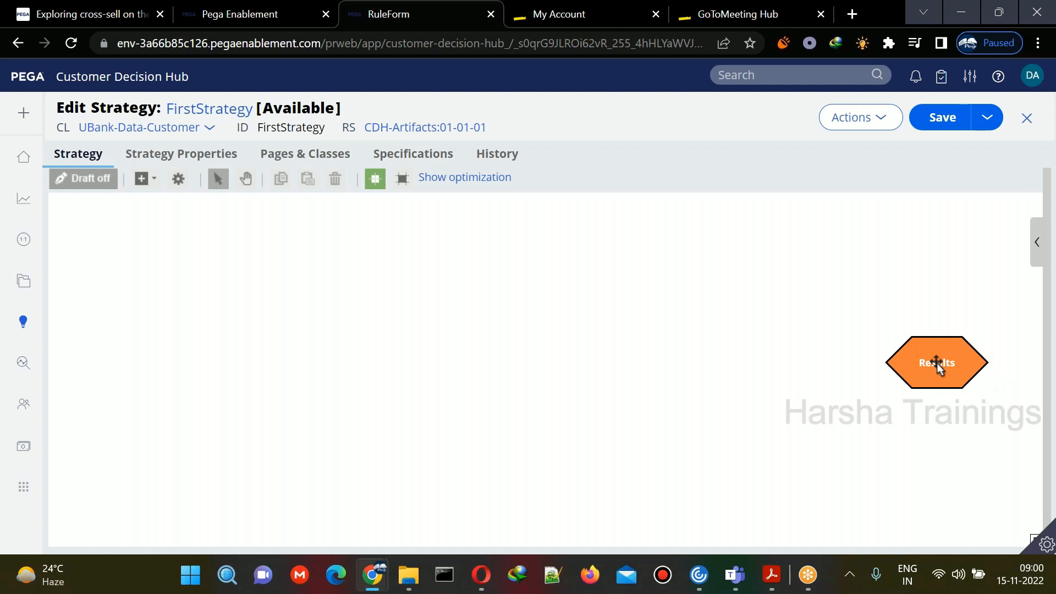
Step: Add a Proposition Data import component to the strategy canvas and align it horizontally with the Results shape
{"action": "left_click_drag", "start_coordinate": [947, 363], "coordinate": [951, 366]}
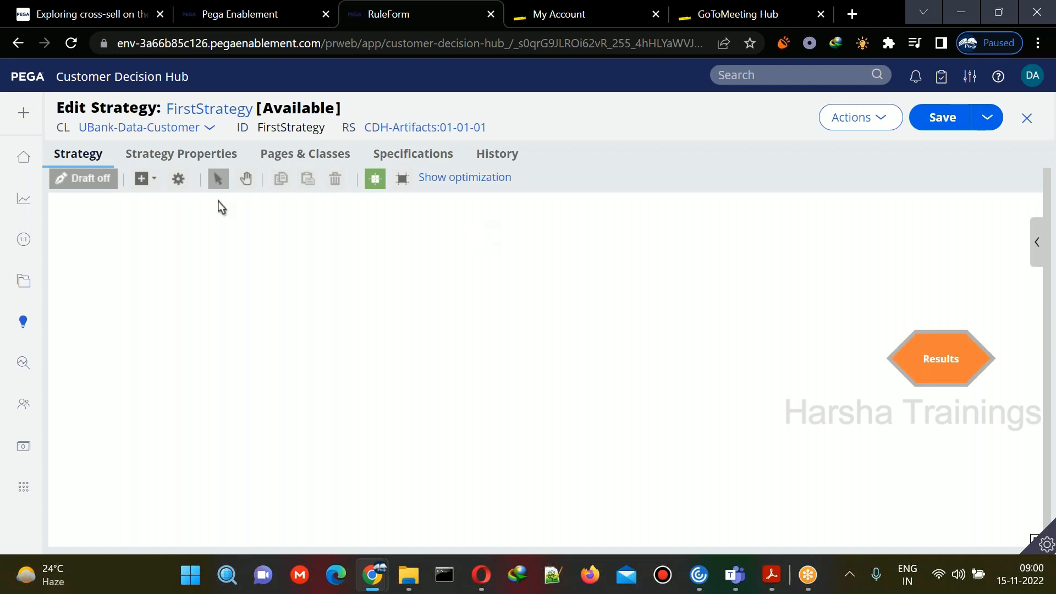
{"action": "left_click", "coordinate": [154, 184]}
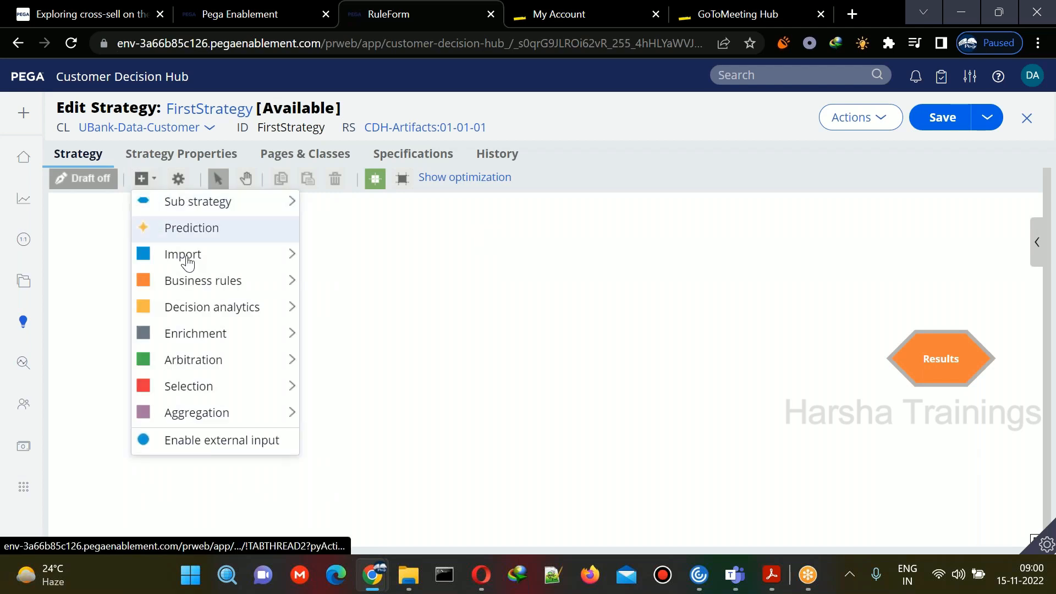
{"action": "mouse_move", "coordinate": [186, 263]}
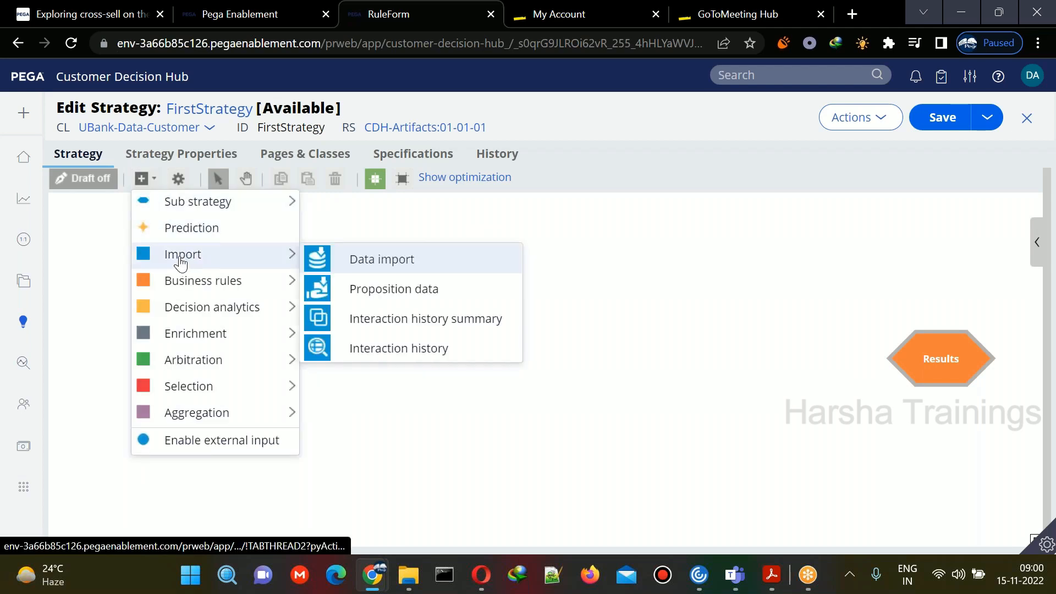
{"action": "left_click", "coordinate": [342, 287]}
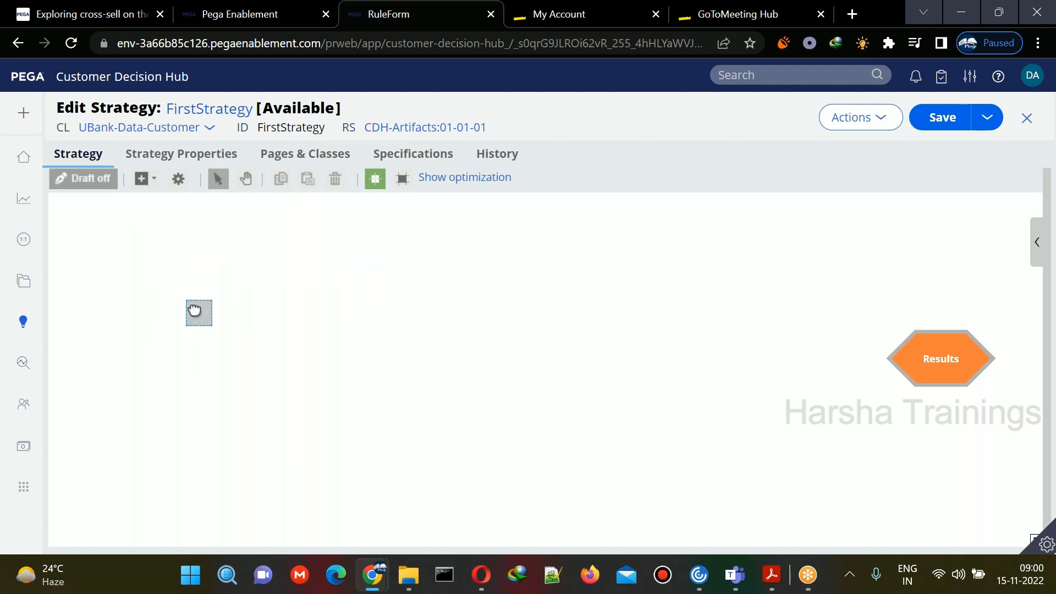
{"action": "left_click", "coordinate": [194, 312]}
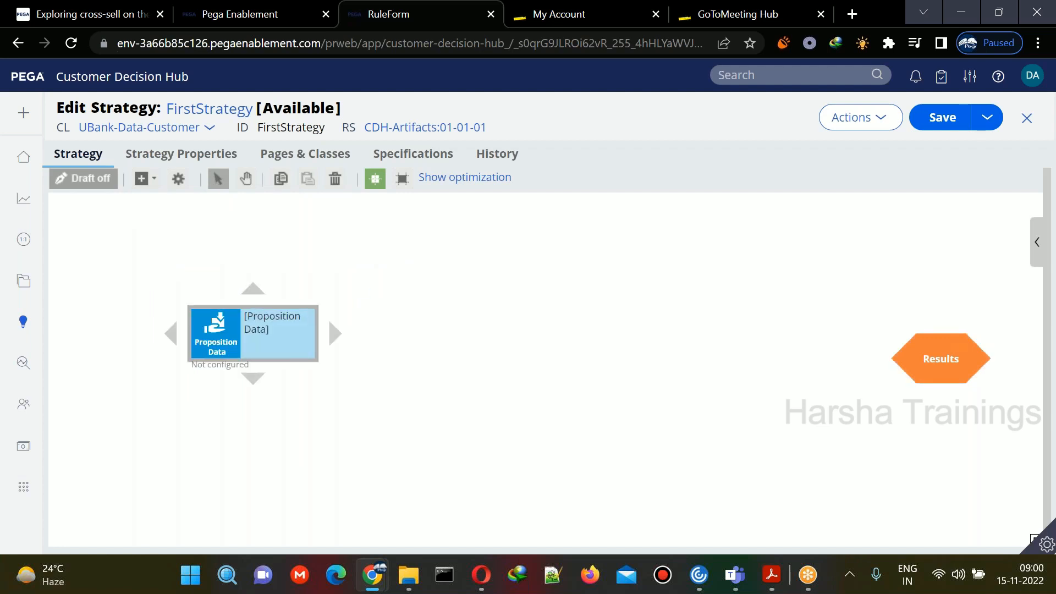
{"action": "left_click_drag", "start_coordinate": [208, 333], "coordinate": [185, 357]}
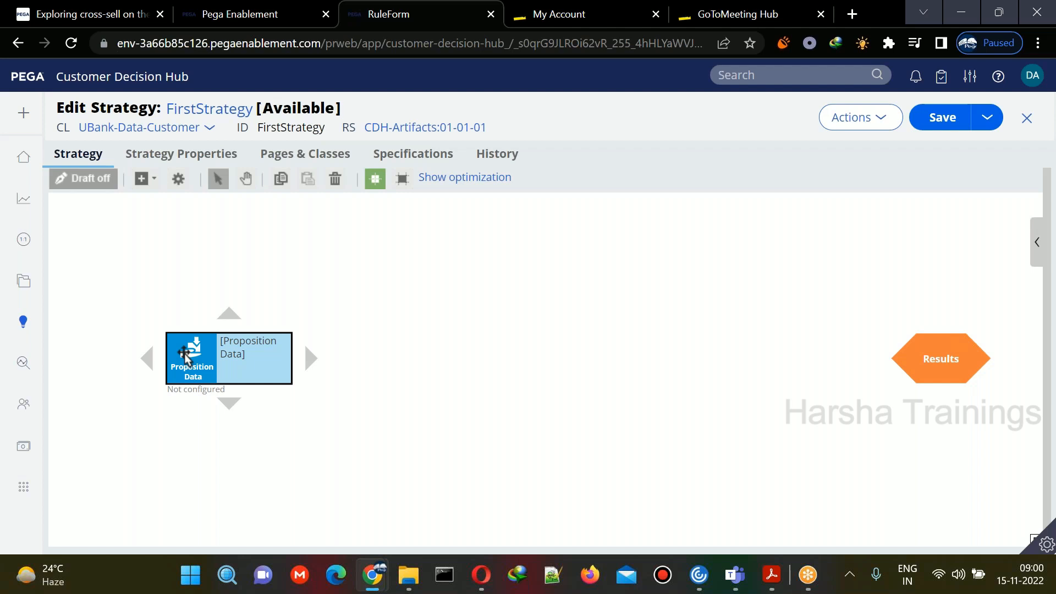
Step: Configure the Proposition Data component to import only the RewardsCard proposition and submit its properties
{"action": "double_click", "coordinate": [209, 376]}
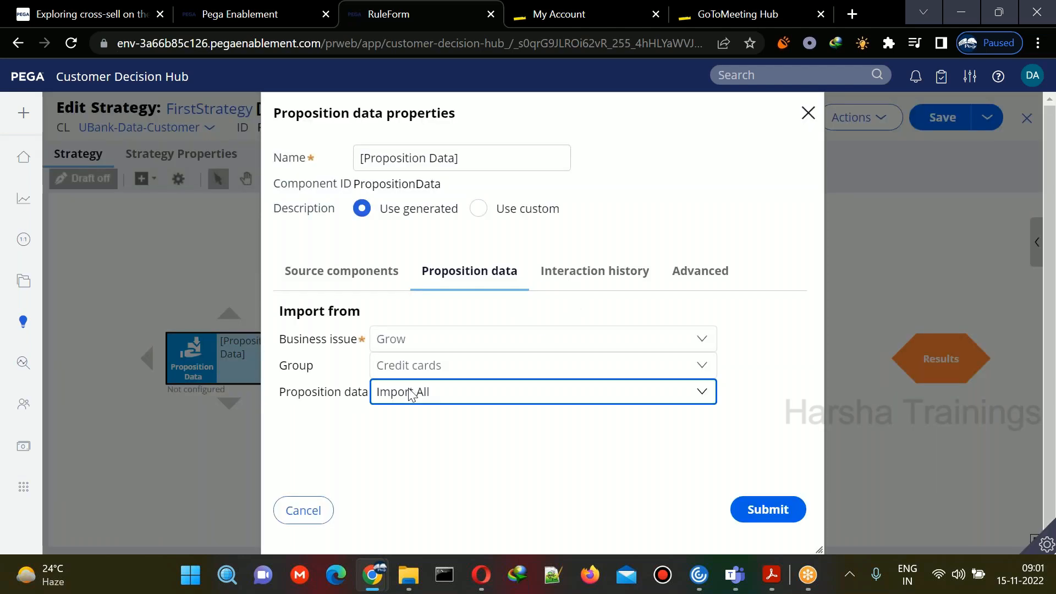
{"action": "left_click", "coordinate": [410, 392]}
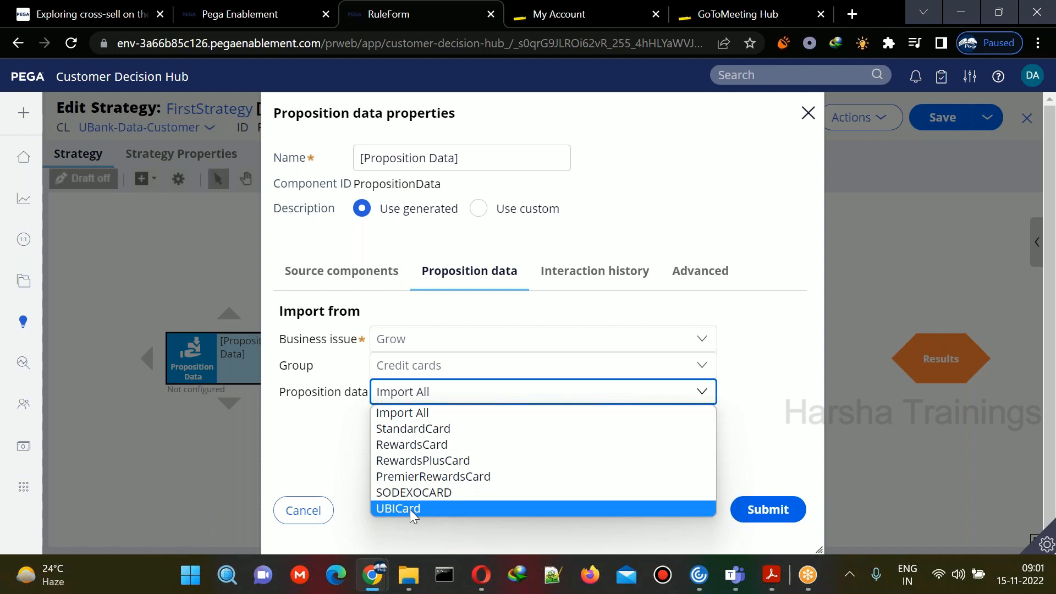
{"action": "left_click", "coordinate": [413, 419]}
{"action": "left_click", "coordinate": [423, 387]}
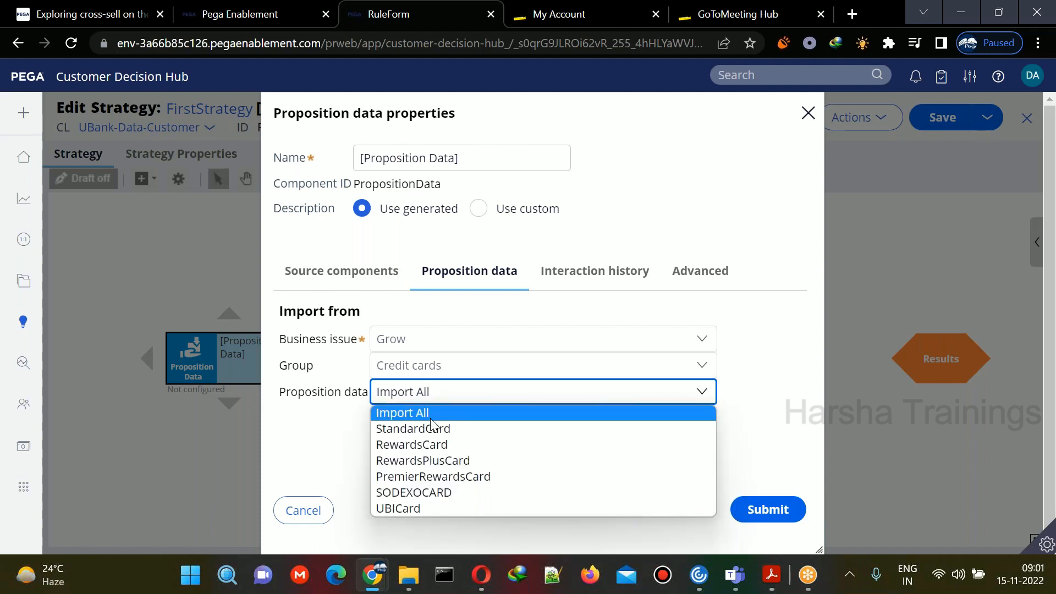
{"action": "left_click", "coordinate": [432, 444]}
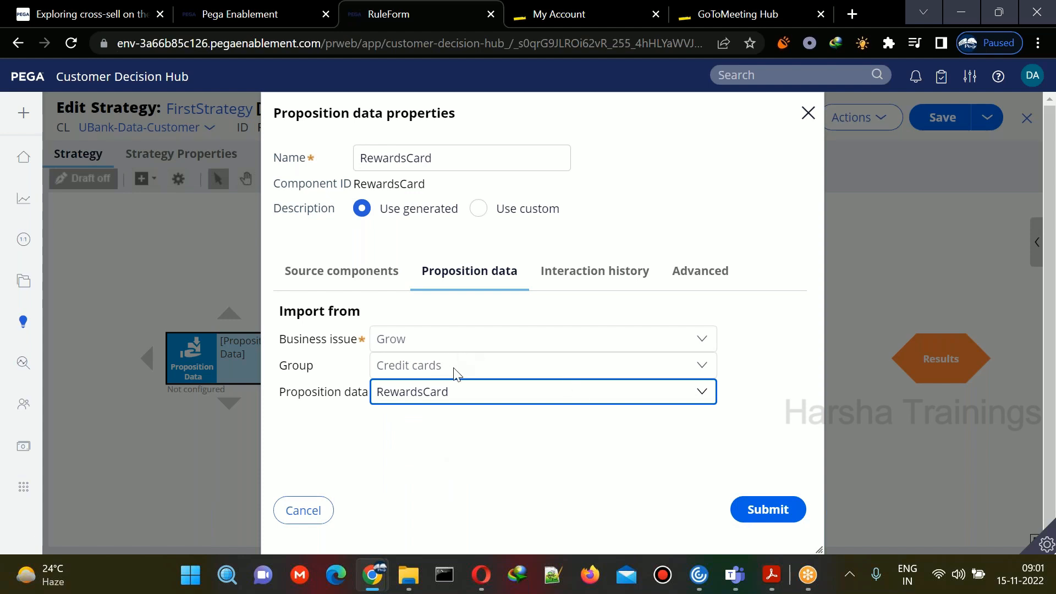
{"action": "left_click", "coordinate": [762, 511]}
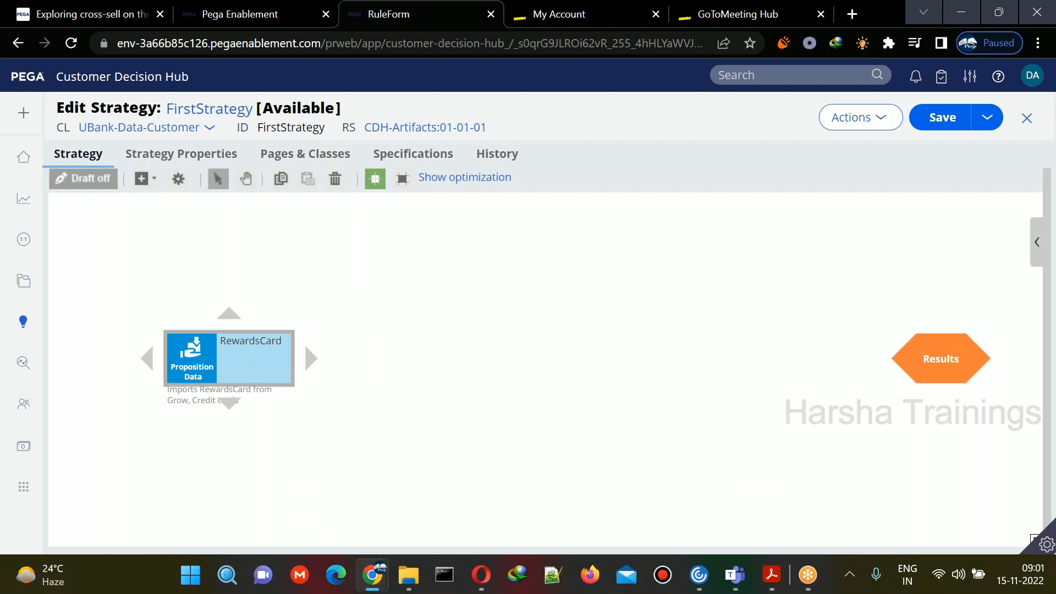
Step: Connect the RewardsCard component to Results and save the strategy
{"action": "left_click", "coordinate": [244, 359]}
{"action": "left_click_drag", "start_coordinate": [314, 367], "coordinate": [899, 368]}
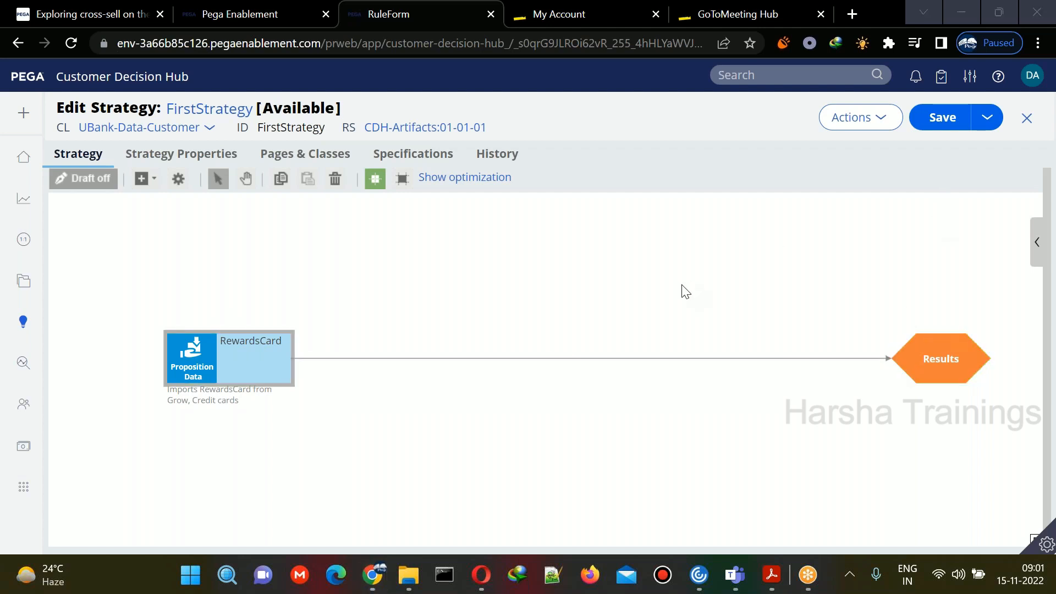
{"action": "left_click", "coordinate": [943, 118]}
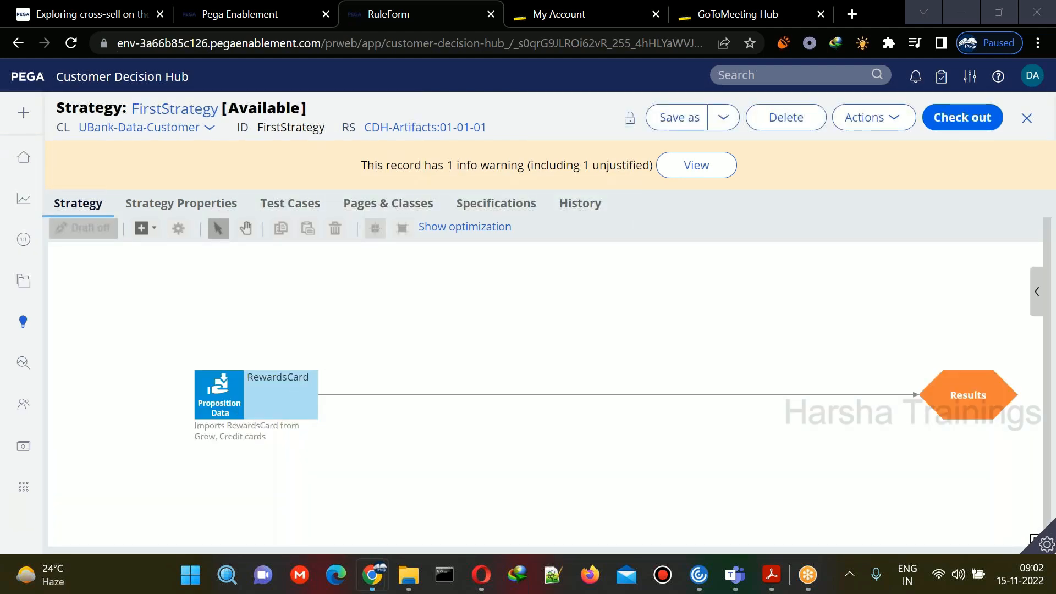
Step: Review the RewardsCard component's import settings and available propositions, leaving the properties without changes
{"action": "left_click", "coordinate": [235, 412]}
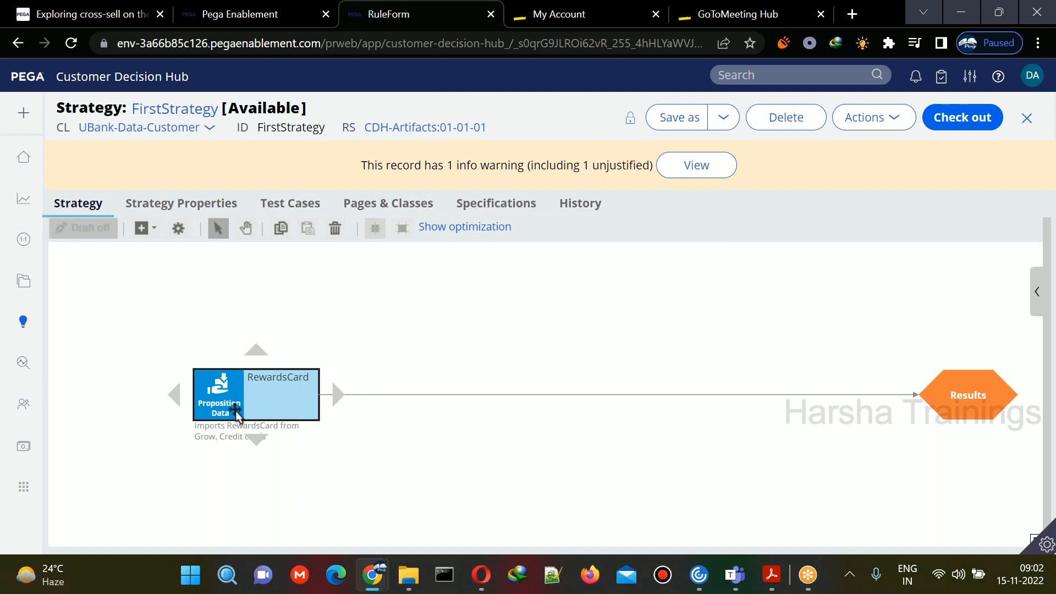
{"action": "double_click", "coordinate": [236, 412]}
{"action": "left_click", "coordinate": [413, 403]}
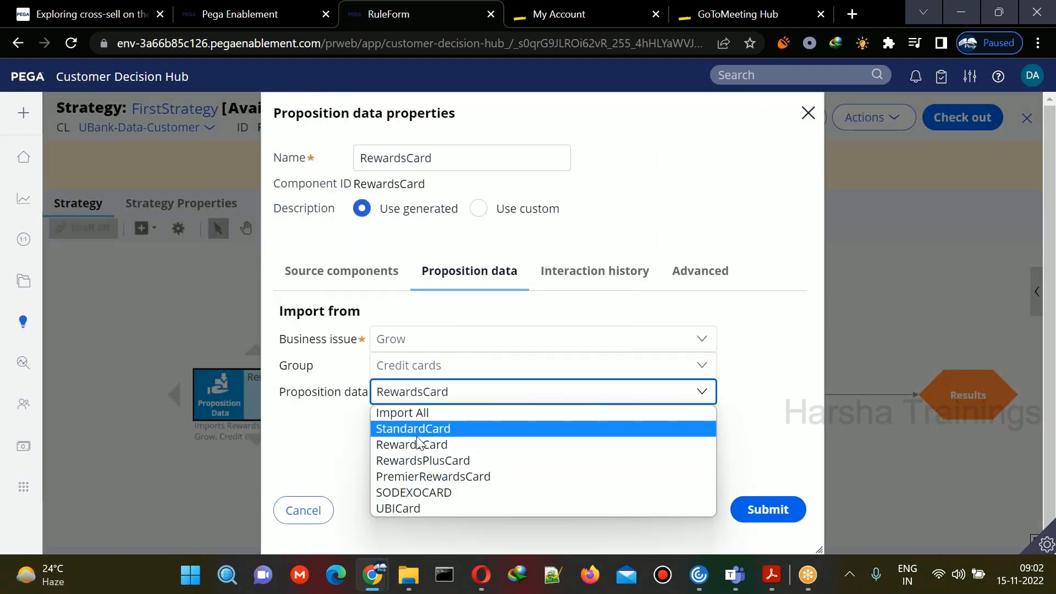
{"action": "left_click", "coordinate": [404, 341]}
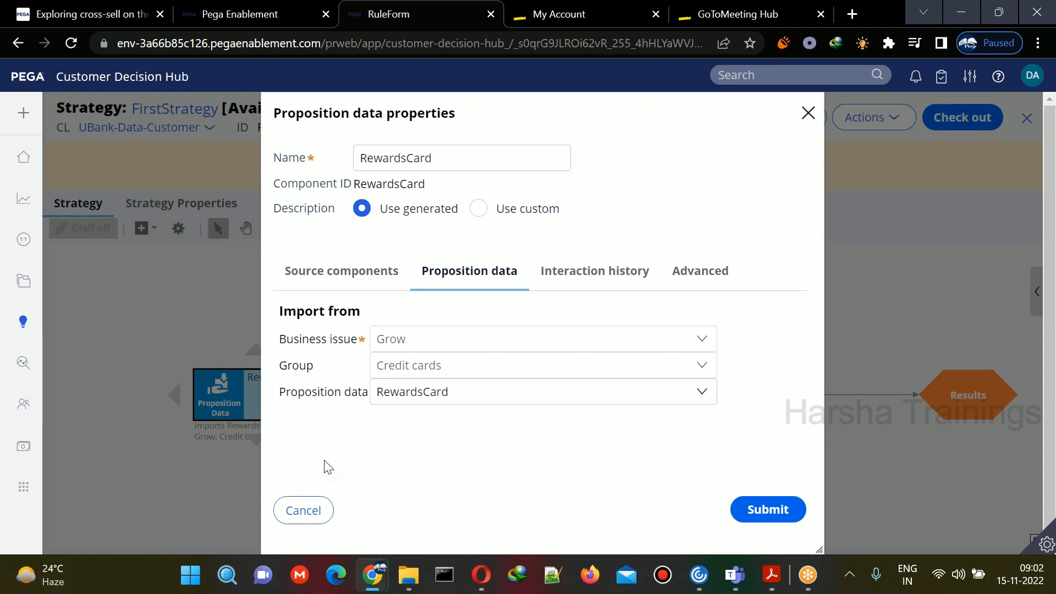
{"action": "left_click", "coordinate": [318, 509]}
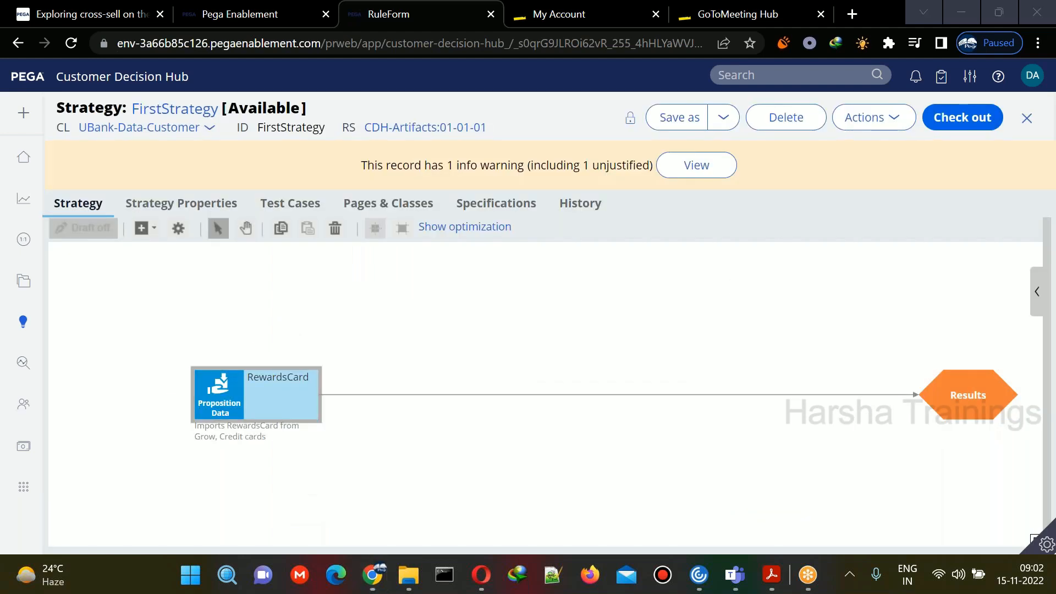
Step: Close FirstStrategy and start creating another strategy with a new canvas
{"action": "left_click", "coordinate": [1026, 118]}
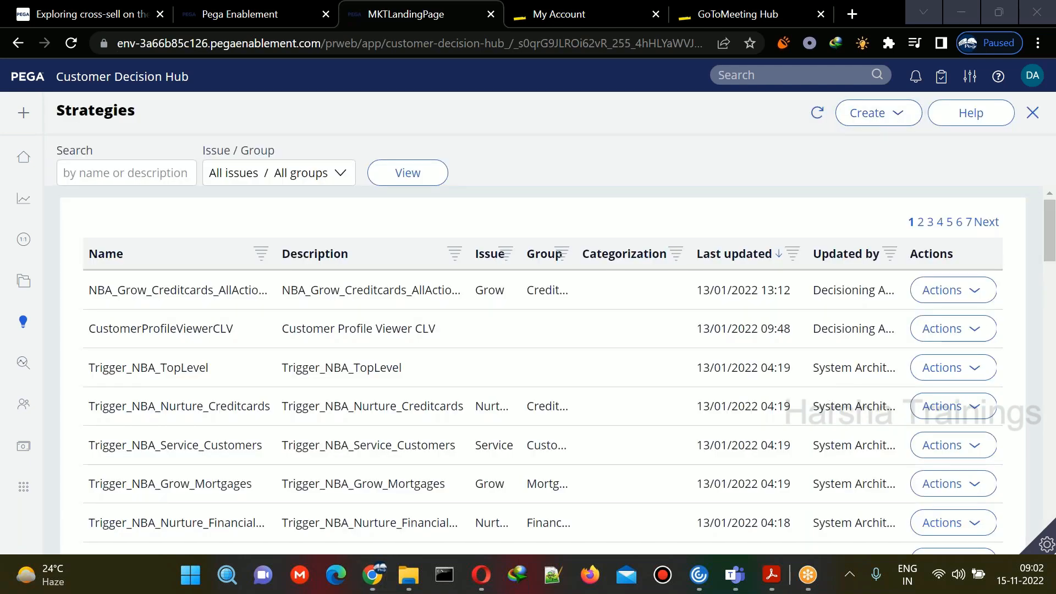
{"action": "left_click", "coordinate": [45, 326]}
{"action": "left_click", "coordinate": [85, 388]}
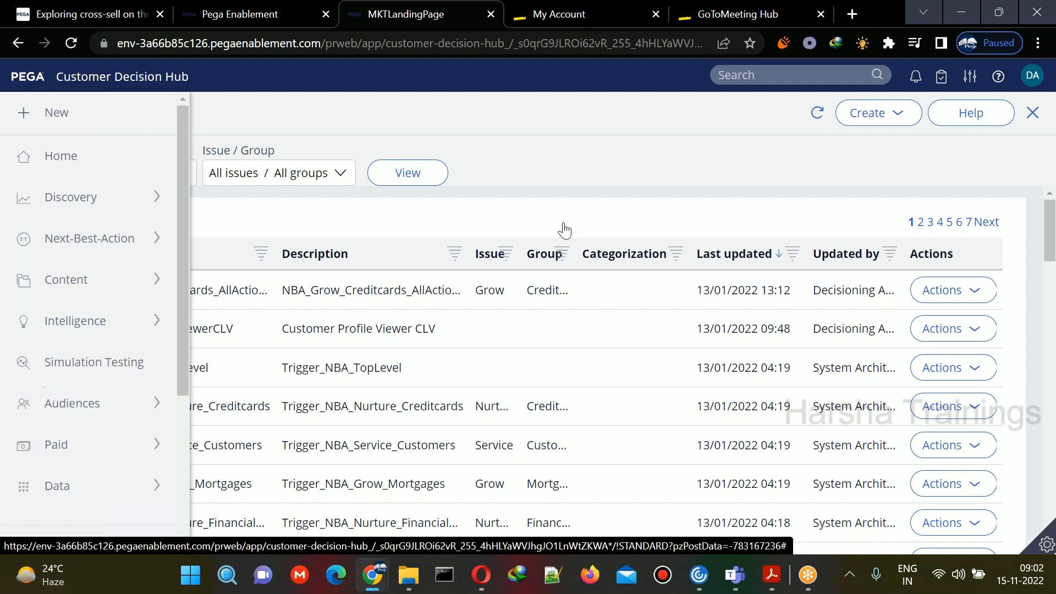
{"action": "left_click", "coordinate": [880, 112]}
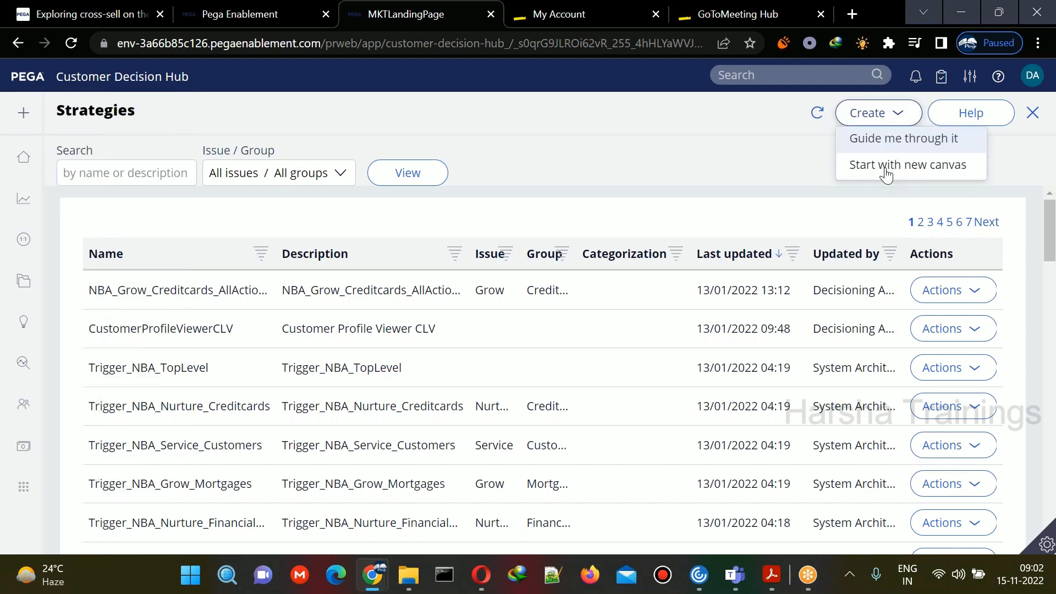
{"action": "left_click", "coordinate": [882, 170]}
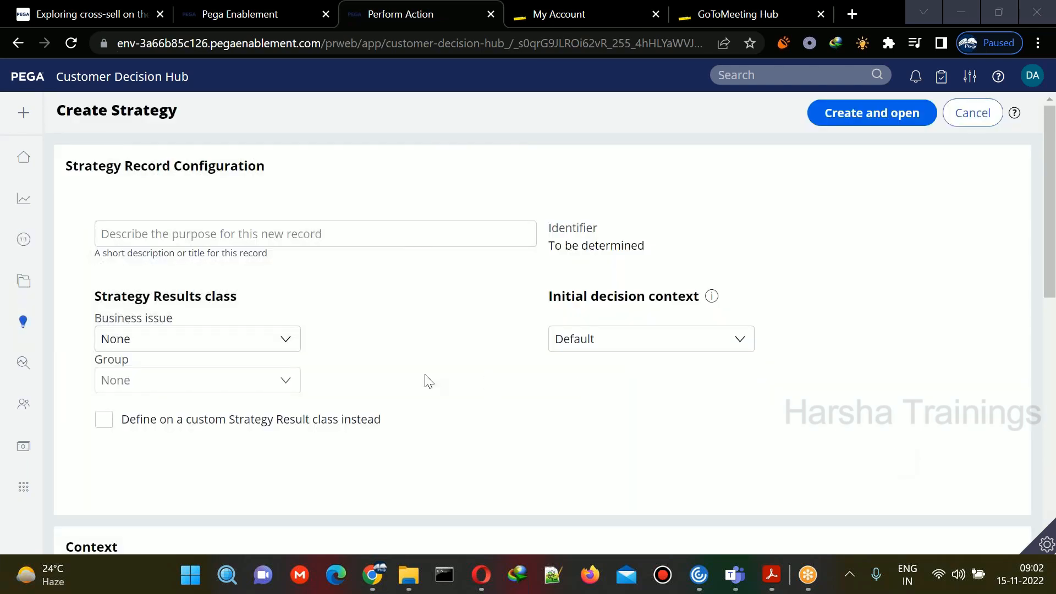
Step: Set the new strategy's business issue to Grow and its group to Credit cards
{"action": "left_click", "coordinate": [255, 337]}
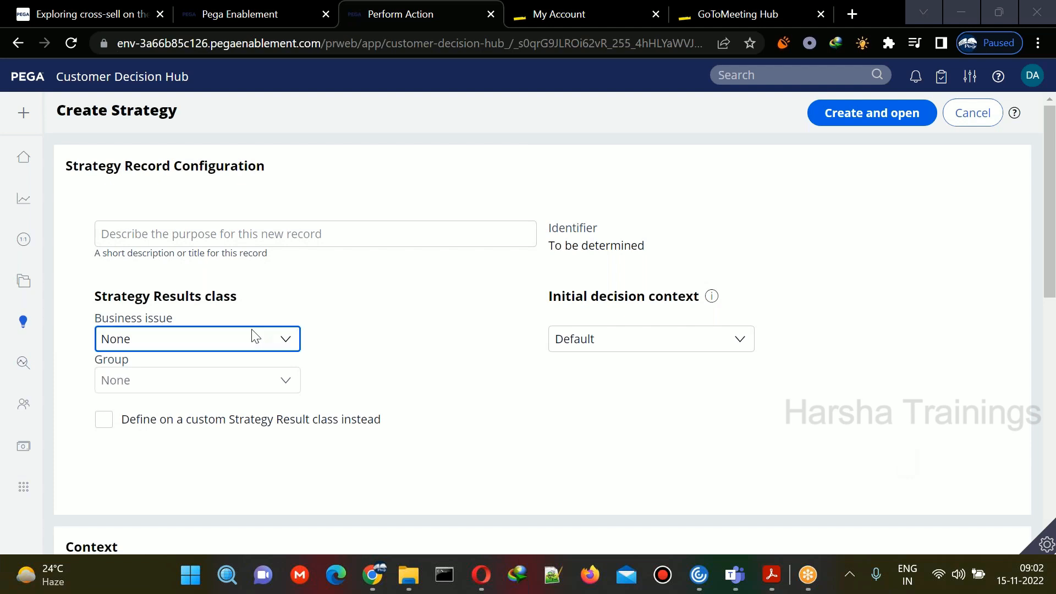
{"action": "left_click", "coordinate": [255, 336]}
{"action": "left_click", "coordinate": [346, 328]}
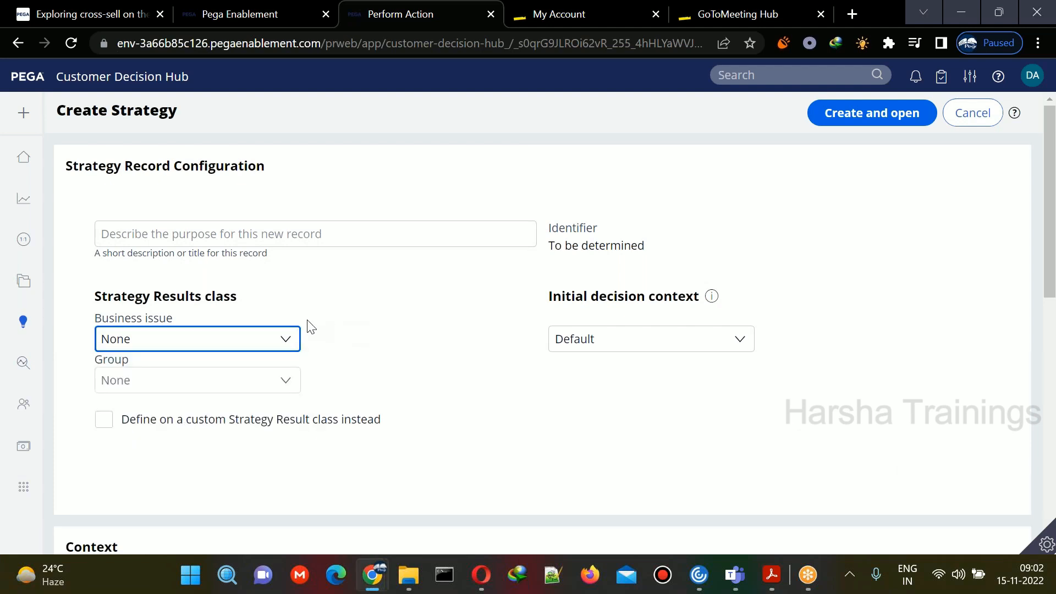
{"action": "left_click", "coordinate": [254, 338]}
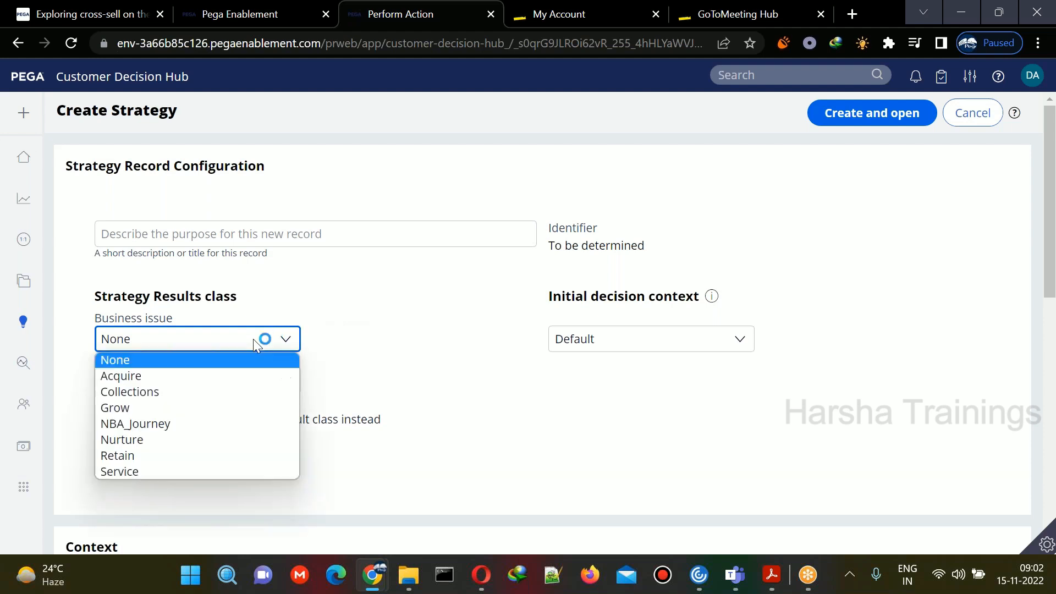
{"action": "left_click", "coordinate": [253, 408]}
{"action": "left_click", "coordinate": [260, 380]}
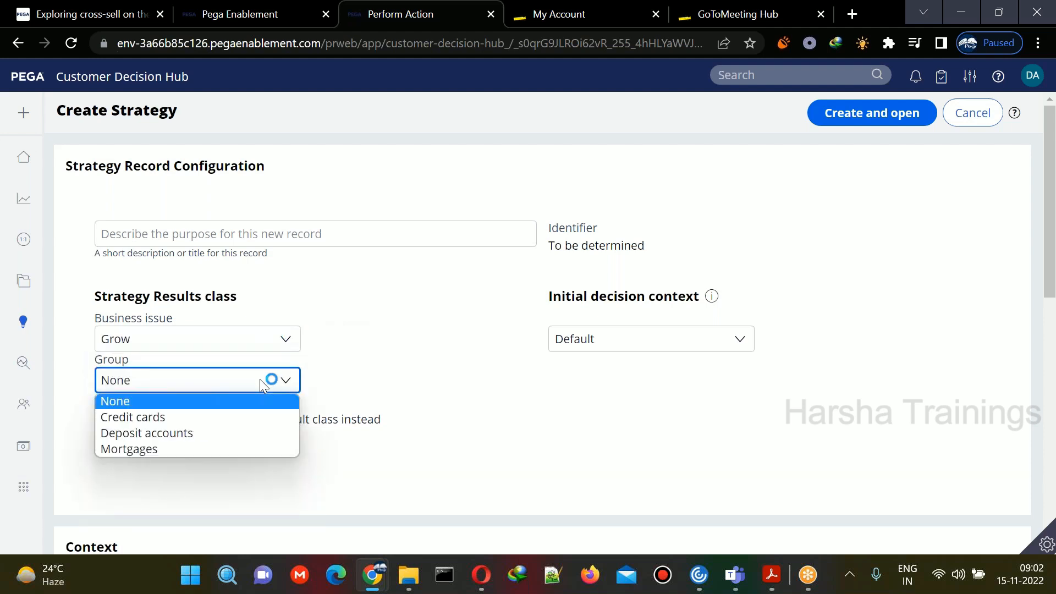
{"action": "left_click", "coordinate": [246, 414]}
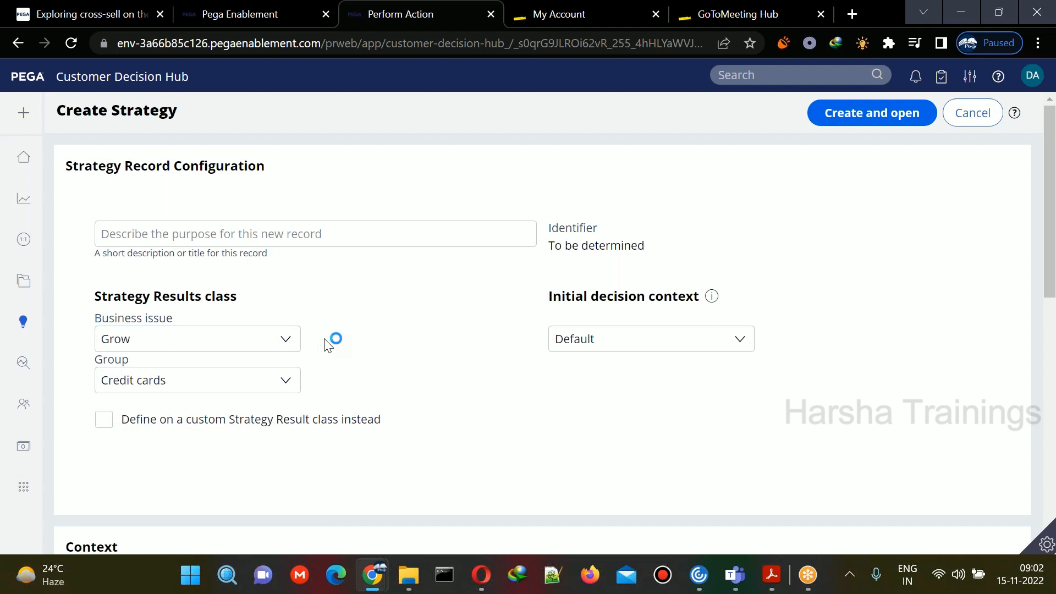
{"action": "left_click", "coordinate": [817, 450]}
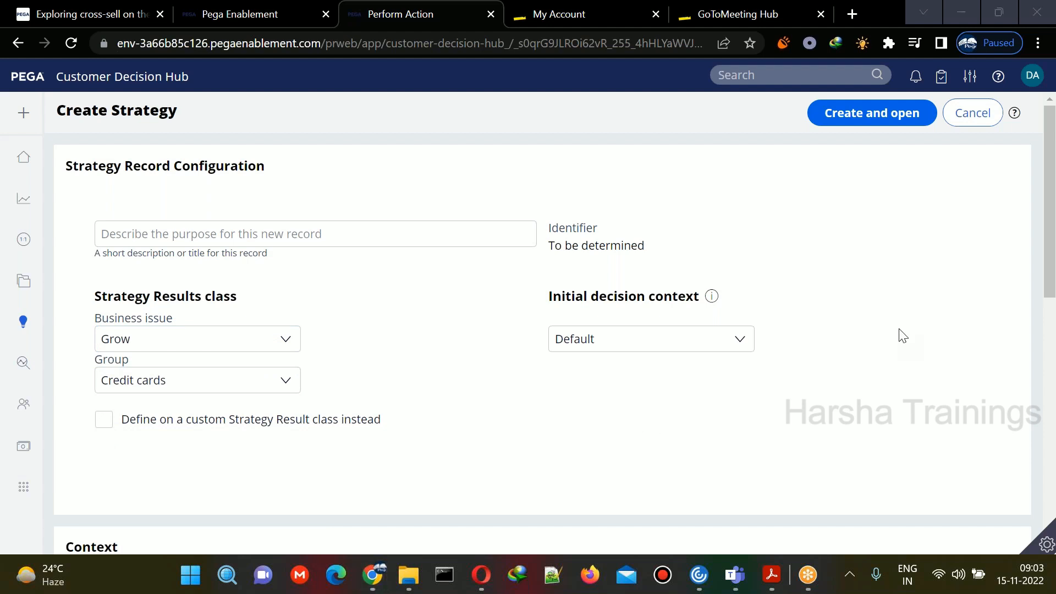
Step: Name the new strategy SecondStrategy and set its business issue to None
{"action": "left_click", "coordinate": [495, 237]}
{"action": "type", "text": "S"}
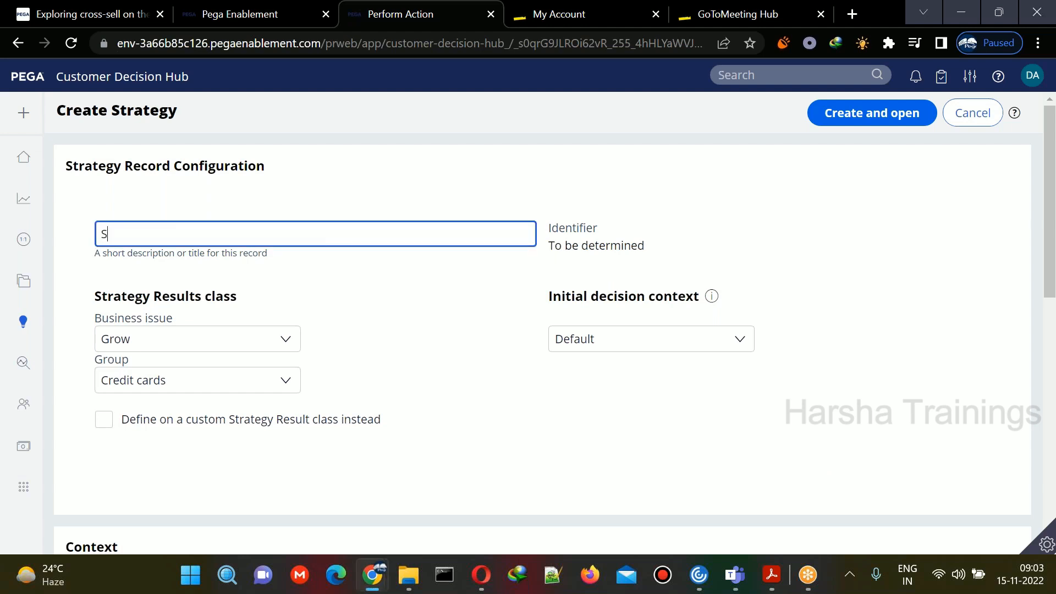
{"action": "type", "text": "econdStrategy"}
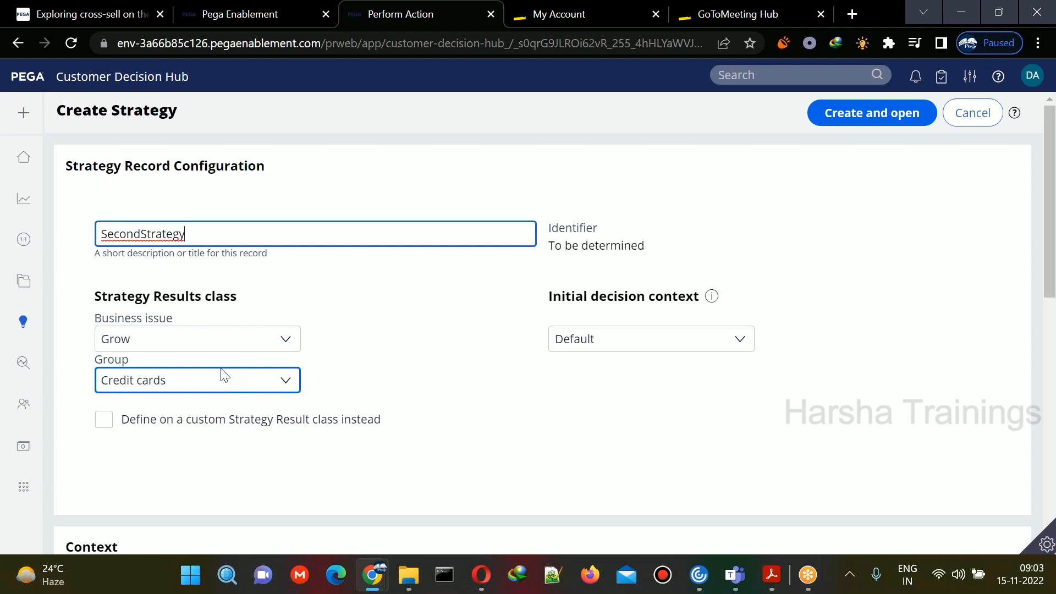
{"action": "left_click", "coordinate": [227, 344]}
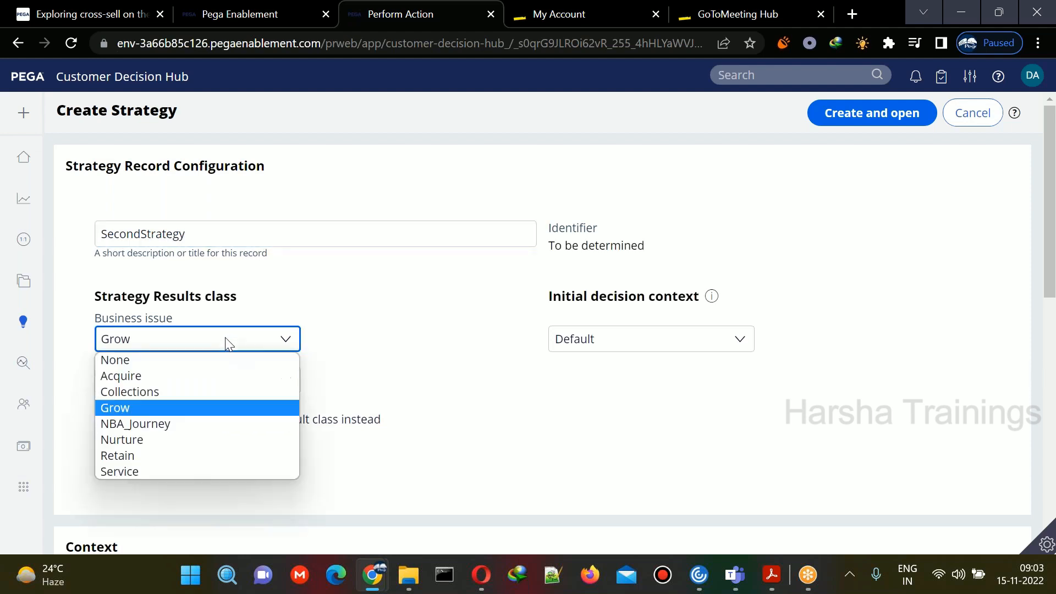
{"action": "left_click", "coordinate": [219, 360]}
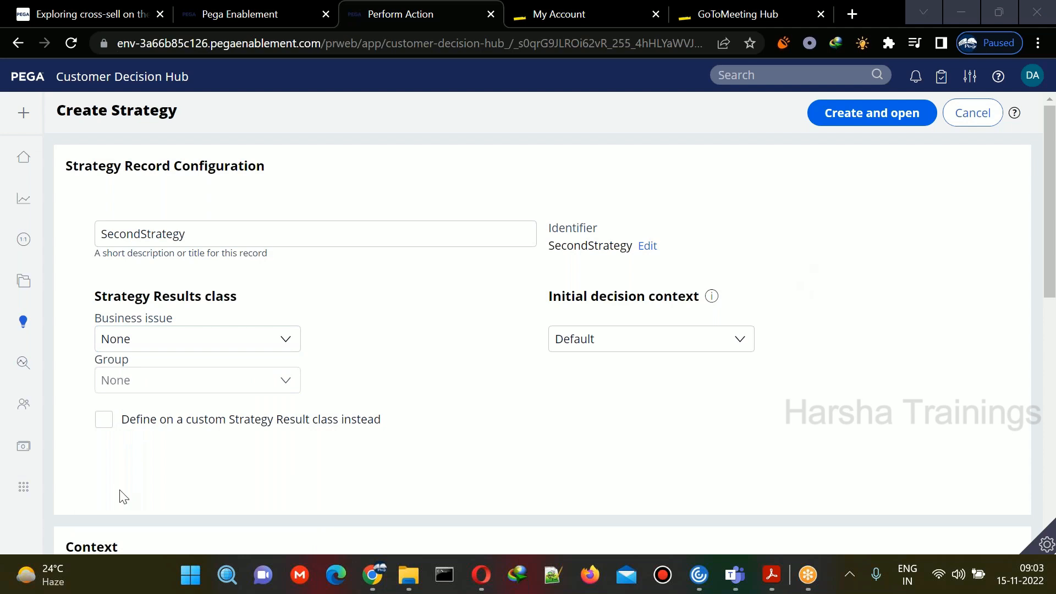
Step: Find Notepad on the computer and open it with a blank document
{"action": "left_click", "coordinate": [190, 585]}
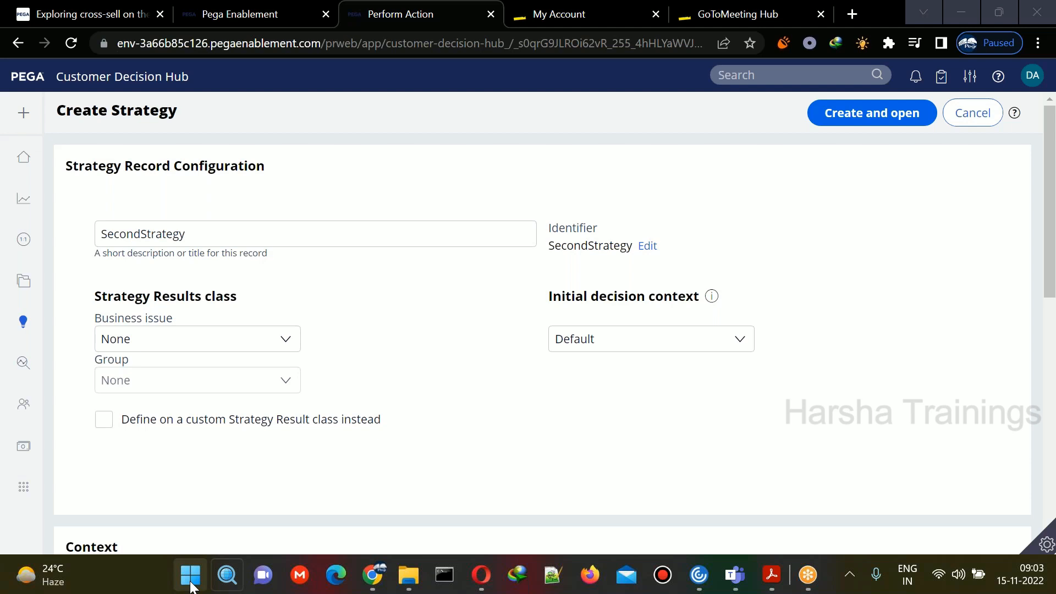
{"action": "left_click", "coordinate": [192, 587]}
{"action": "type", "text": "notepad"}
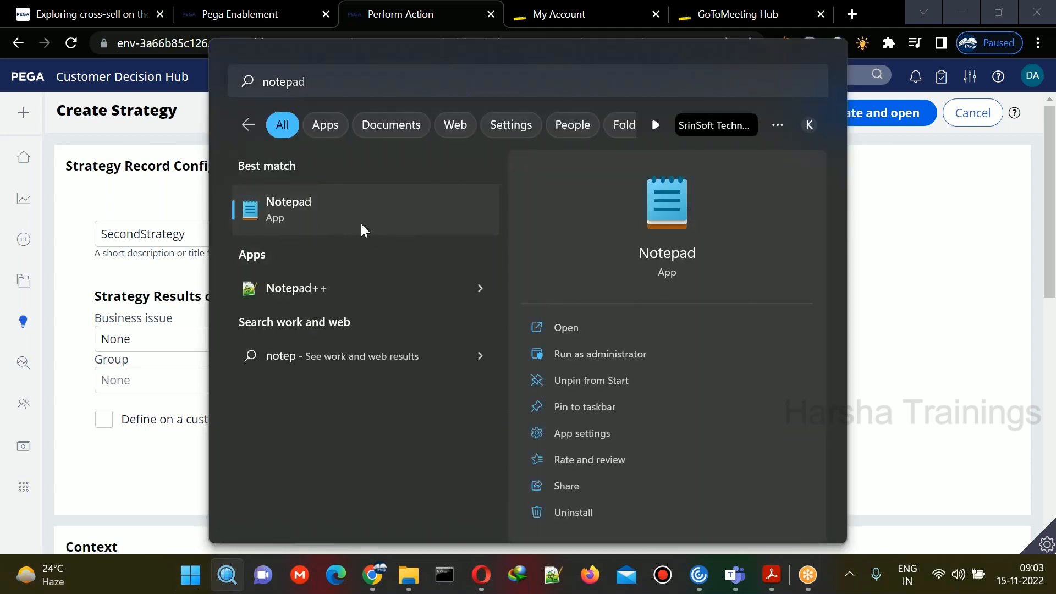
{"action": "left_click", "coordinate": [319, 225]}
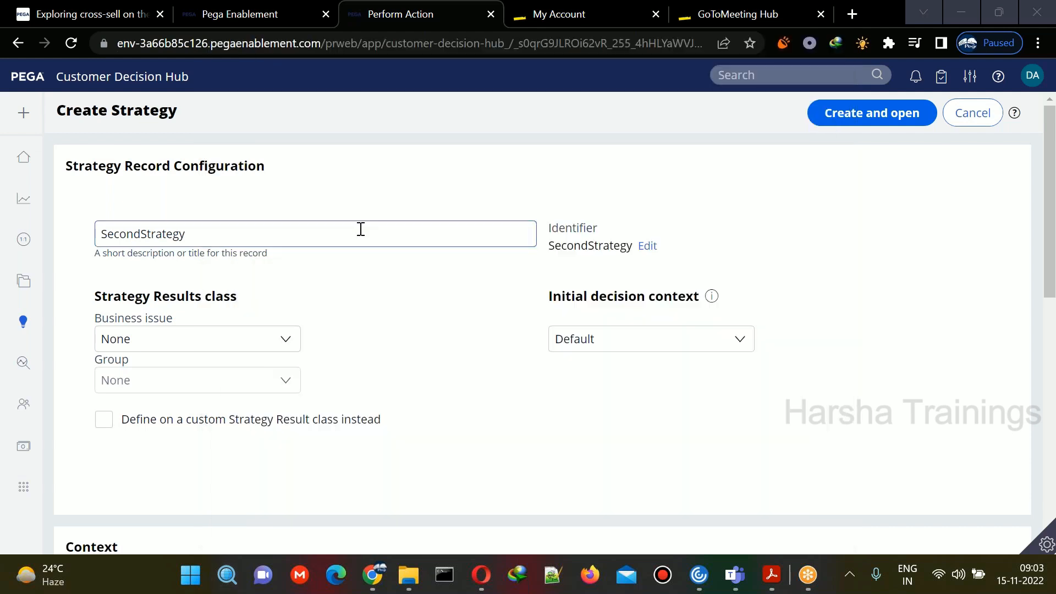
{"action": "left_click", "coordinate": [533, 375]}
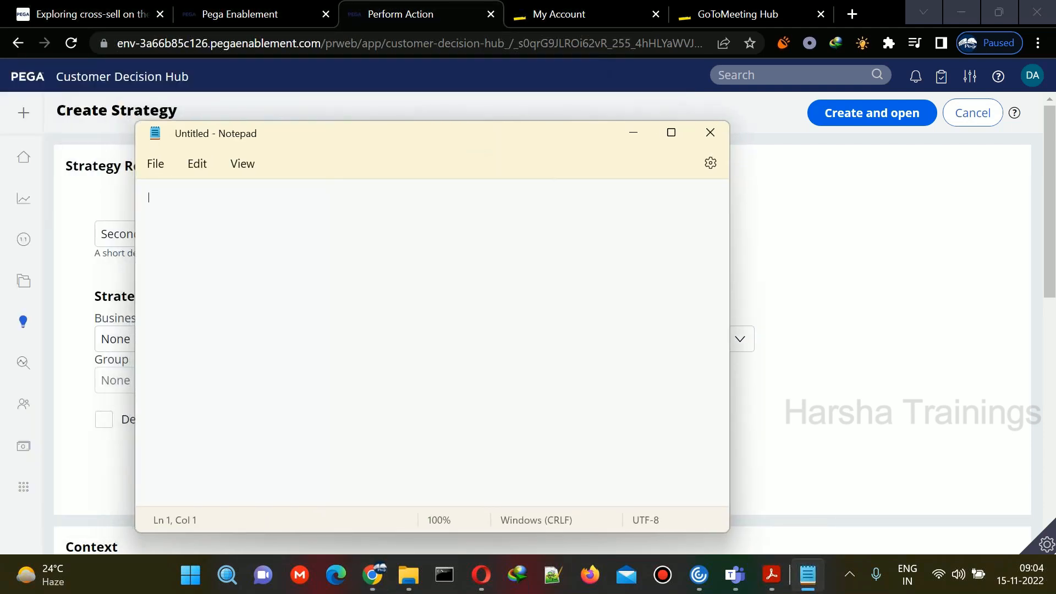
Step: Note "Grow, Credit cards" in the blank document and, below it, the class "CDH-SR-Grow-CreditCards"
{"action": "type", "text": "Grow, Credit"}
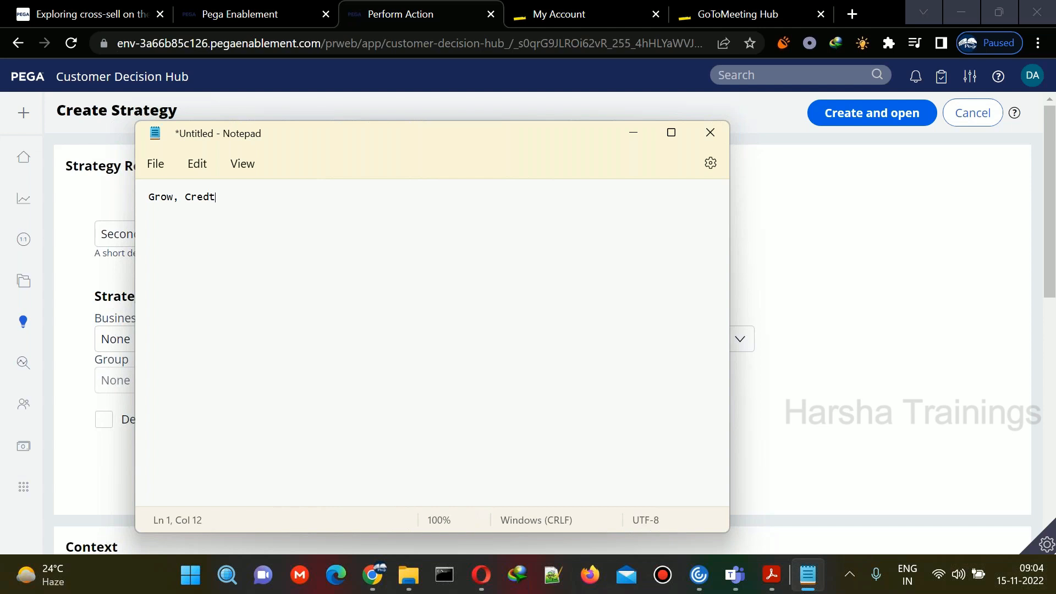
{"action": "type", "text": " cards"}
{"action": "key", "text": "Return"}
{"action": "key", "text": "Return"}
{"action": "key", "text": "Return"}
{"action": "type", "text": "CDH"}
{"action": "key", "text": "BackSpace"}
{"action": "key", "text": "BackSpace"}
{"action": "type", "text": "DH-SR-Grow-Cred"}
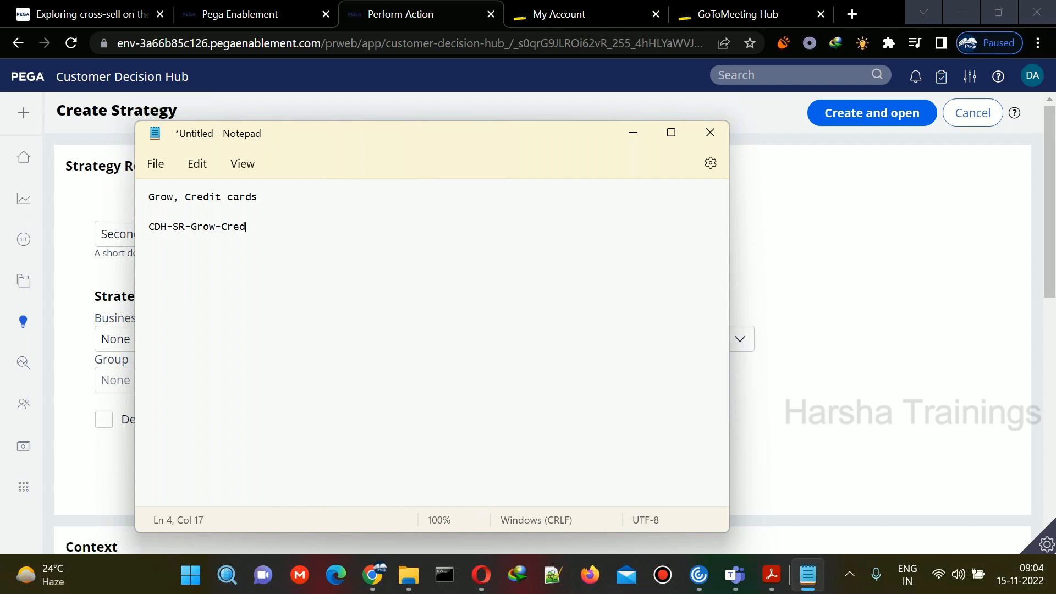
{"action": "type", "text": "itCards"}
Step: Move the Notepad window off the strategy's business issue fields and add "CDH-SR" below the existing notes
{"action": "left_click_drag", "start_coordinate": [482, 152], "coordinate": [685, 160]}
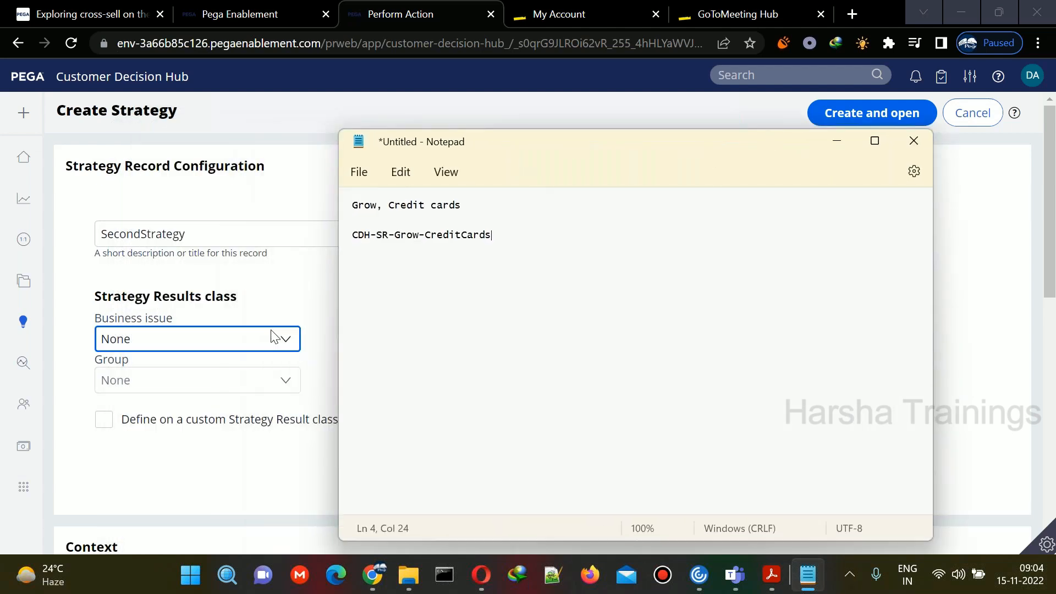
{"action": "key", "text": "Return"}
{"action": "key", "text": "Return"}
{"action": "key", "text": "Return"}
{"action": "key", "text": "Return"}
{"action": "type", "text": "CDH-SR"}
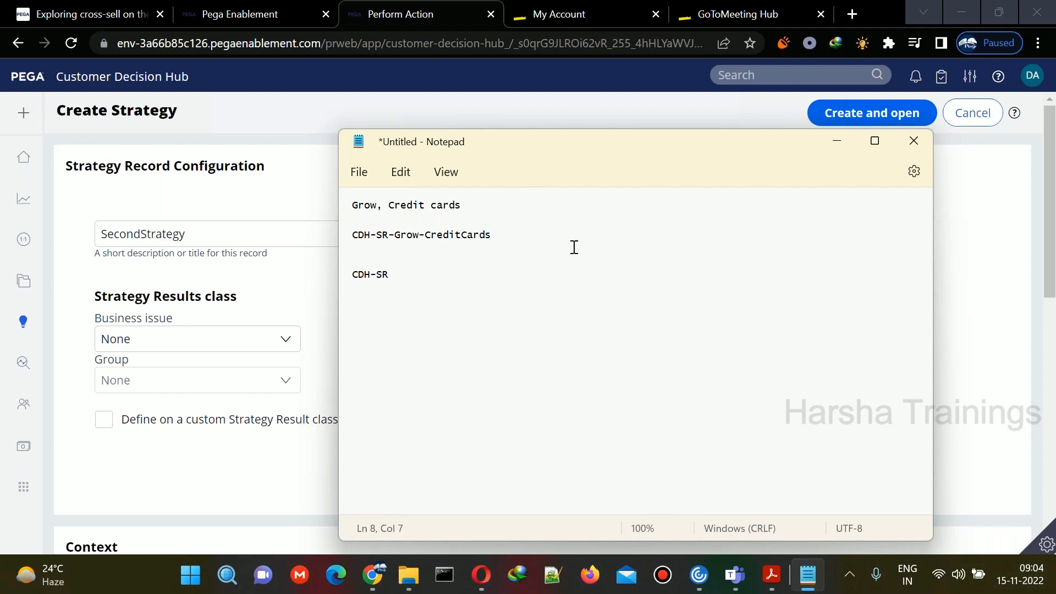
Step: Return to the Create Strategy form, set the Apply to class to UBank-Data-Customer, and create and open the strategy
{"action": "left_click", "coordinate": [267, 337]}
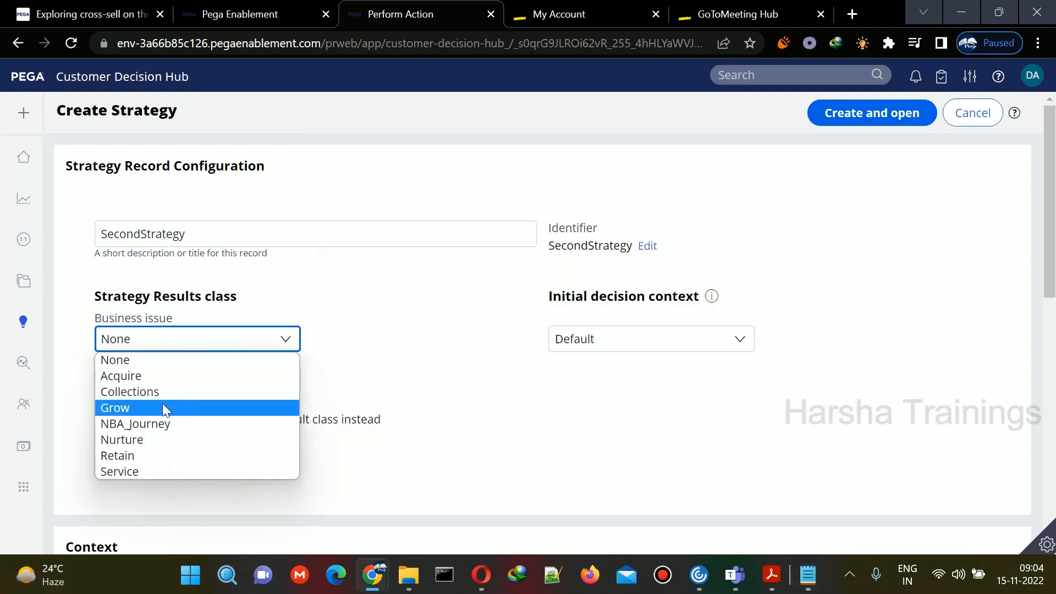
{"action": "left_click", "coordinate": [323, 372]}
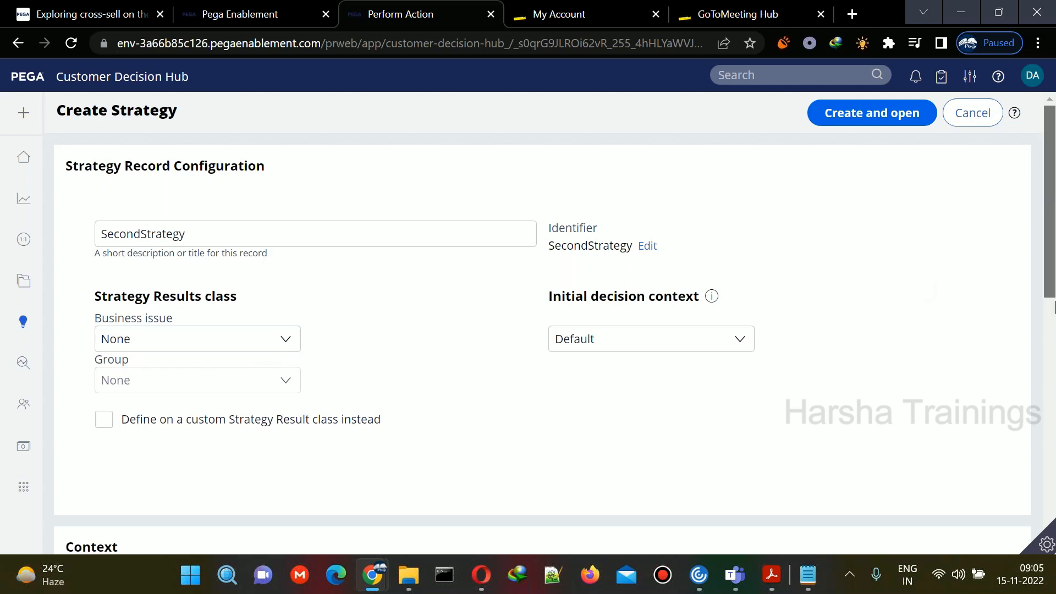
{"action": "scroll", "coordinate": [1054, 308], "scroll_direction": "down", "scroll_amount": 5}
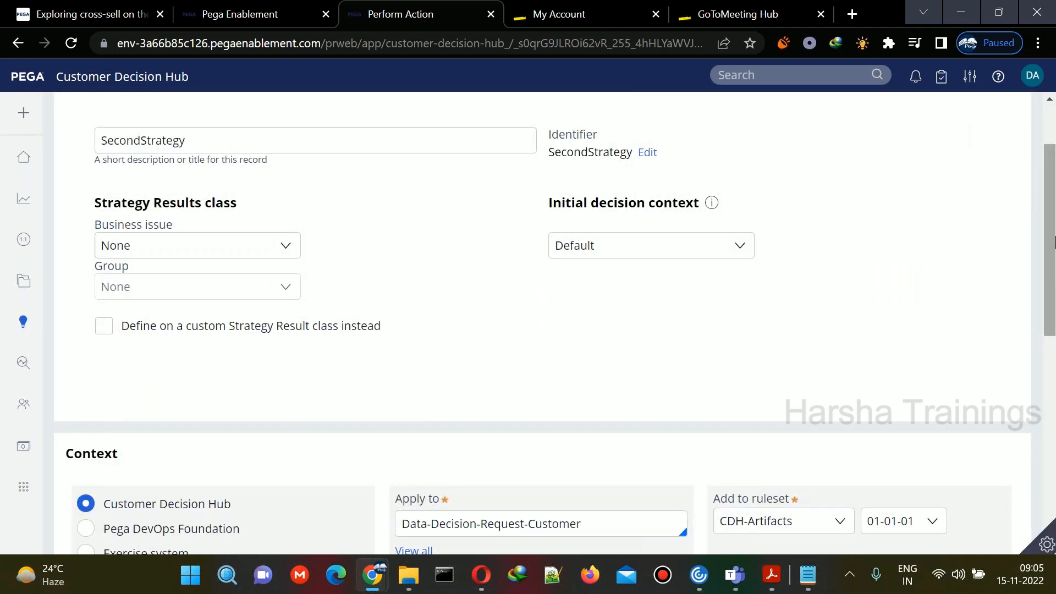
{"action": "scroll", "coordinate": [610, 431], "scroll_direction": "down", "scroll_amount": 2}
{"action": "triple_click", "coordinate": [610, 431]}
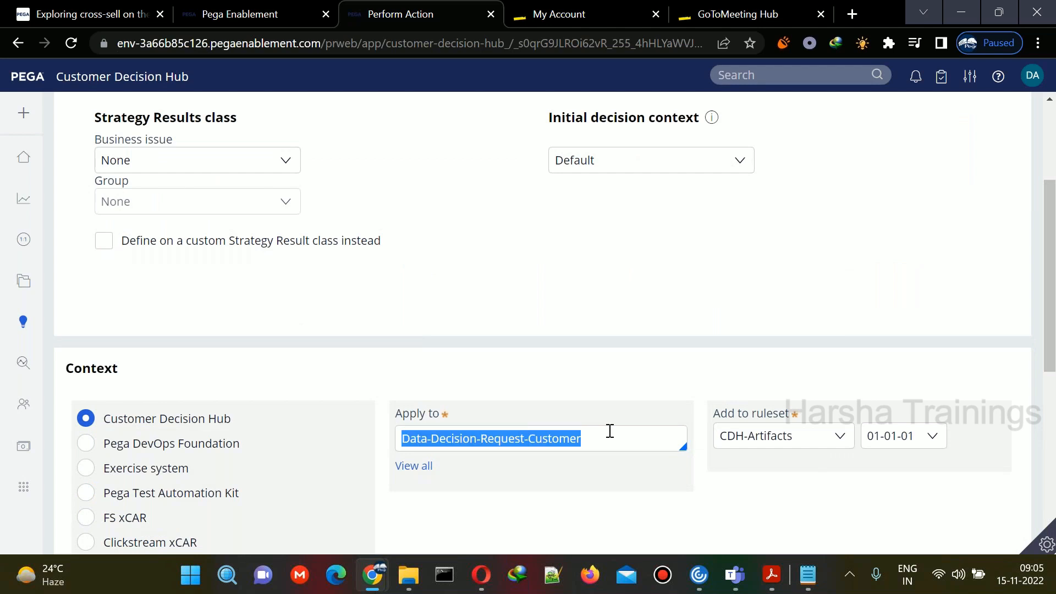
{"action": "type", "text": "Ubank-"}
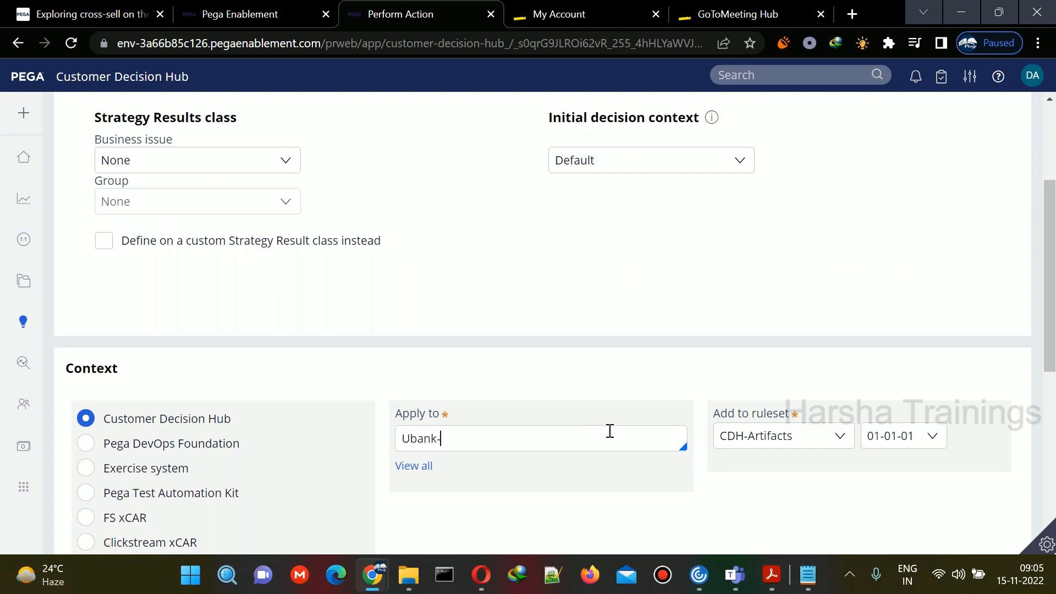
{"action": "type", "text": "Data-Customer"}
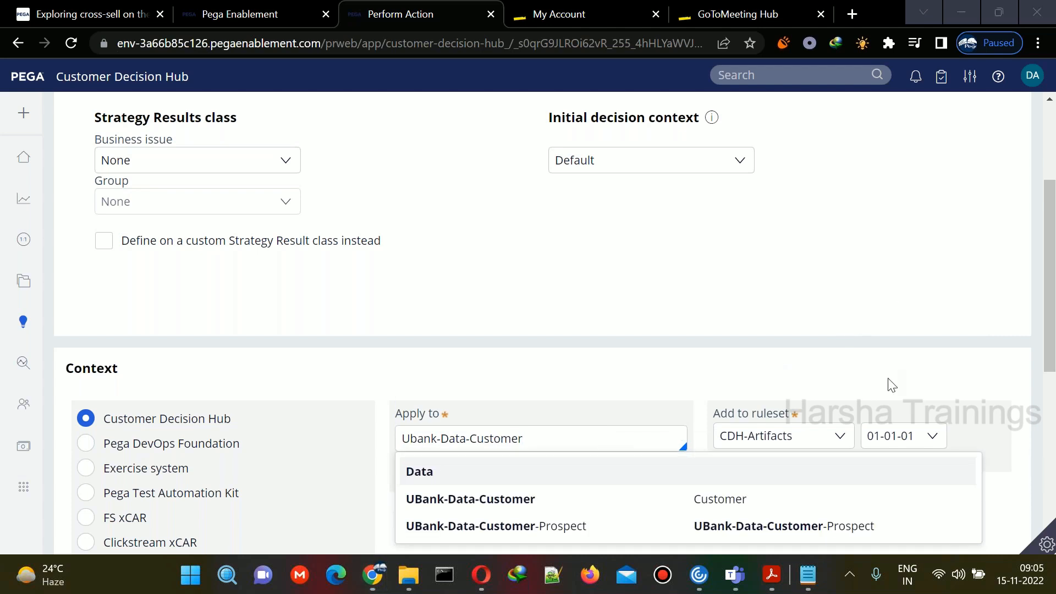
{"action": "left_click", "coordinate": [517, 499]}
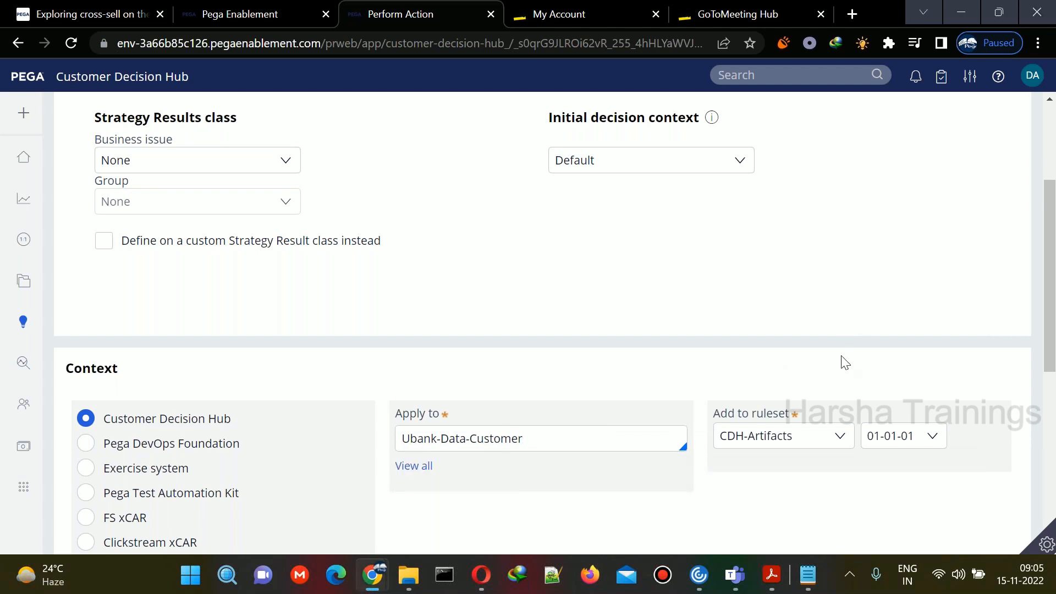
{"action": "left_click_drag", "start_coordinate": [1053, 287], "coordinate": [1050, 203]}
{"action": "left_click", "coordinate": [902, 114]}
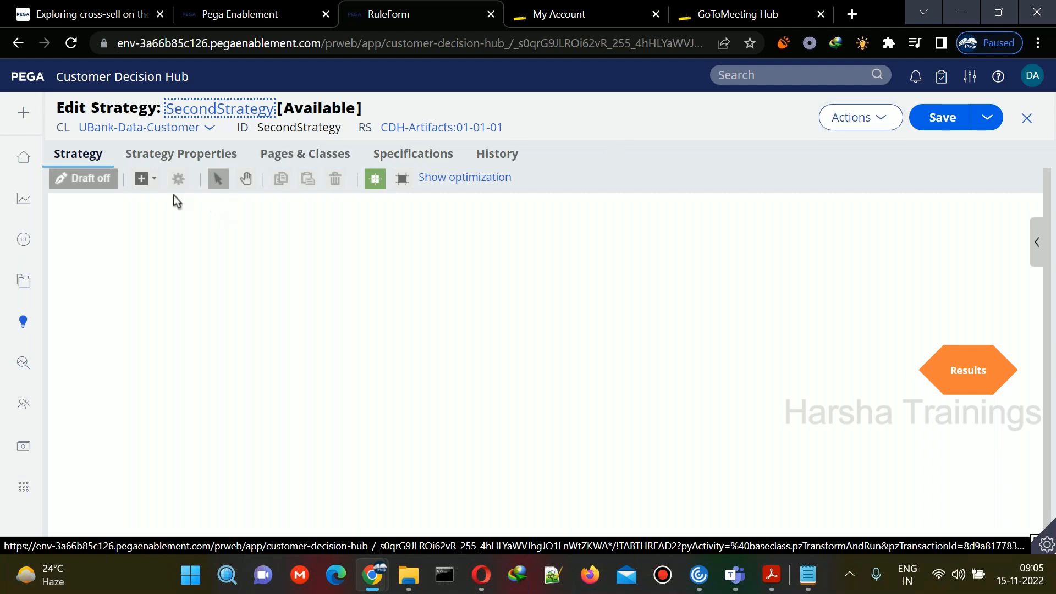
Step: Add a Proposition data import component to the canvas and place it farther from the Results shape
{"action": "left_click", "coordinate": [154, 186]}
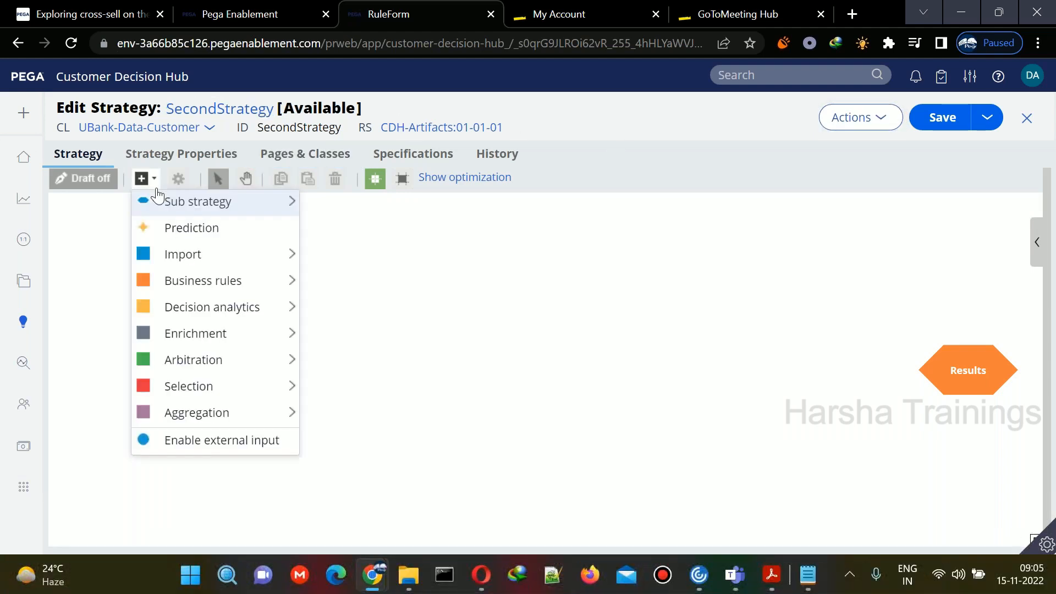
{"action": "mouse_move", "coordinate": [202, 259]}
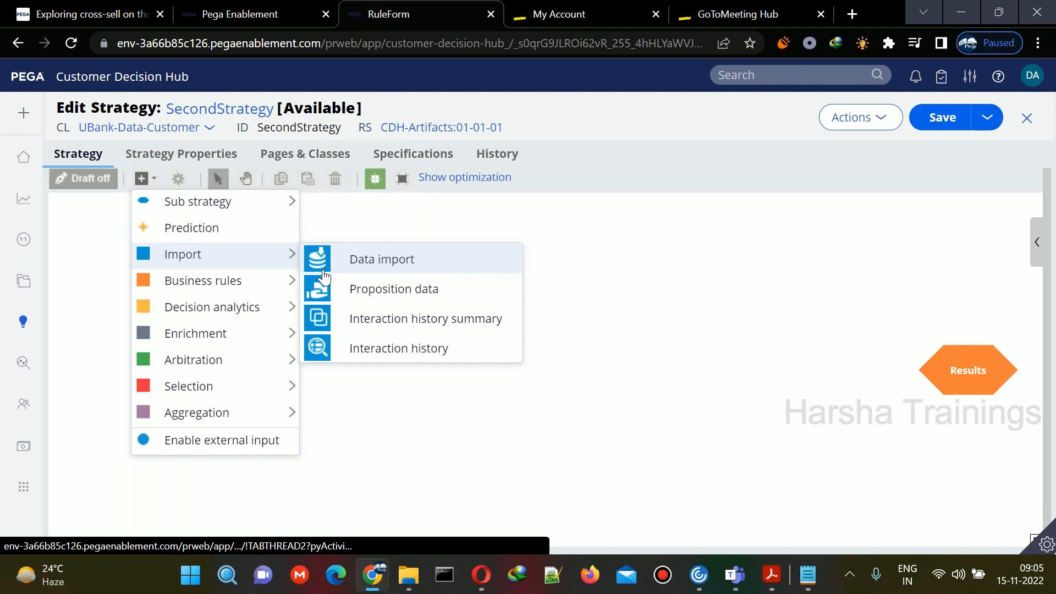
{"action": "left_click", "coordinate": [344, 297]}
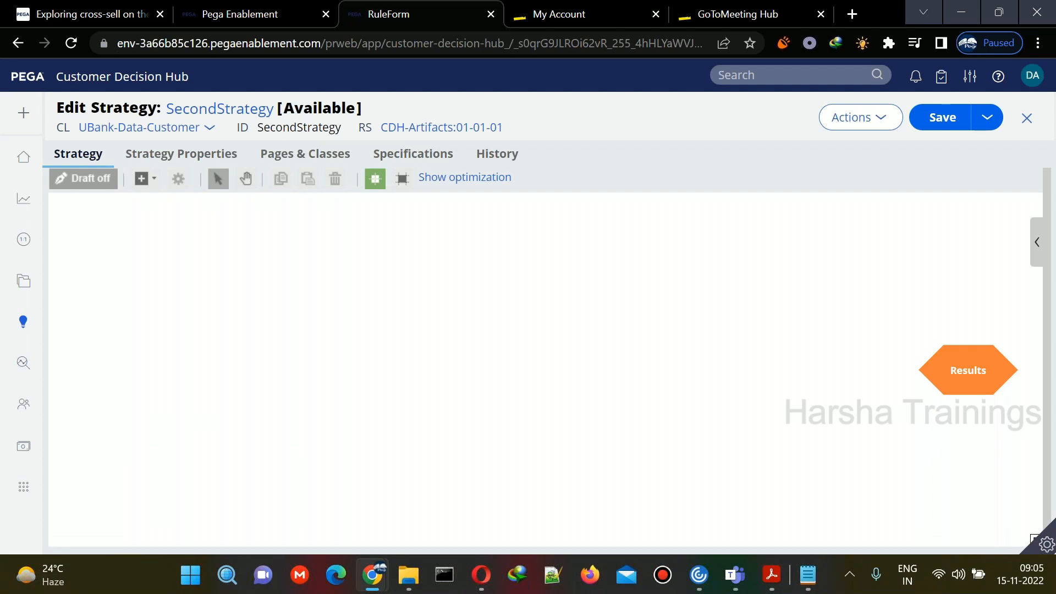
{"action": "left_click", "coordinate": [327, 357]}
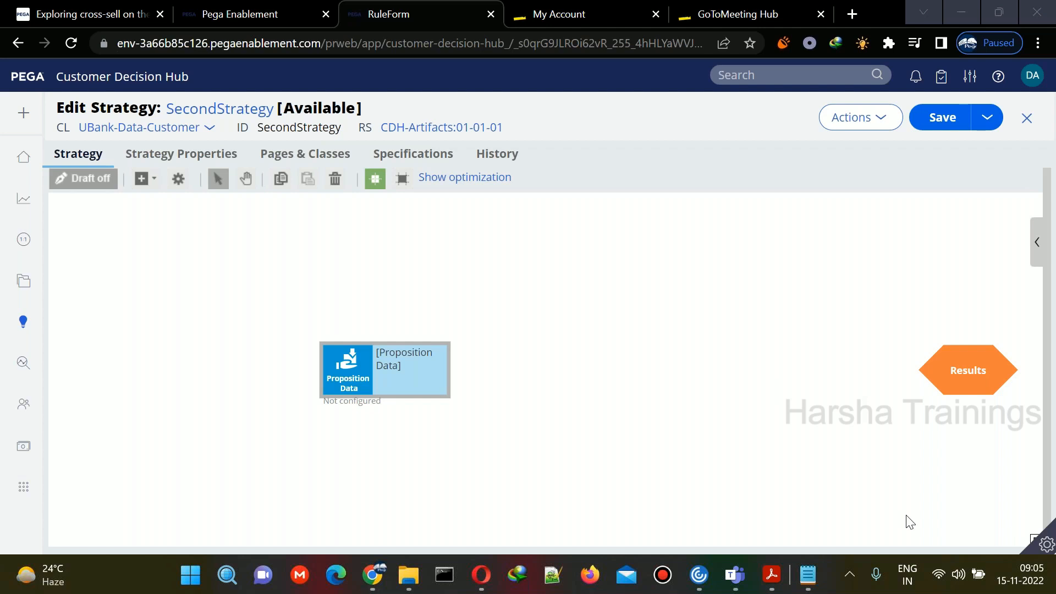
{"action": "left_click_drag", "start_coordinate": [363, 397], "coordinate": [259, 370]}
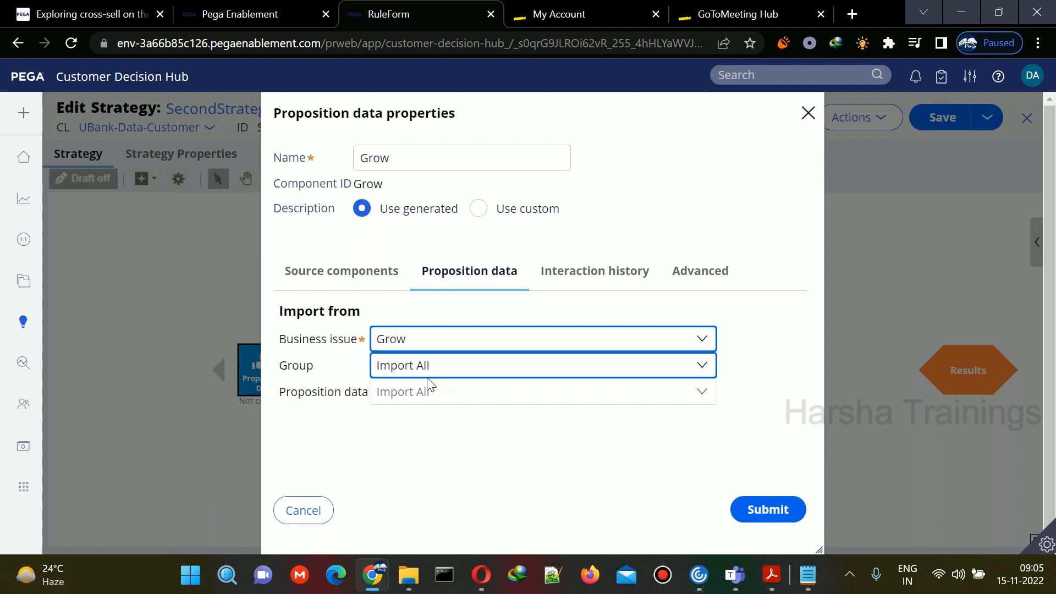
Step: Configure the Proposition data component to import all propositions from the Credit cards group of the Grow issue
{"action": "left_click", "coordinate": [429, 366]}
{"action": "left_click", "coordinate": [422, 418]}
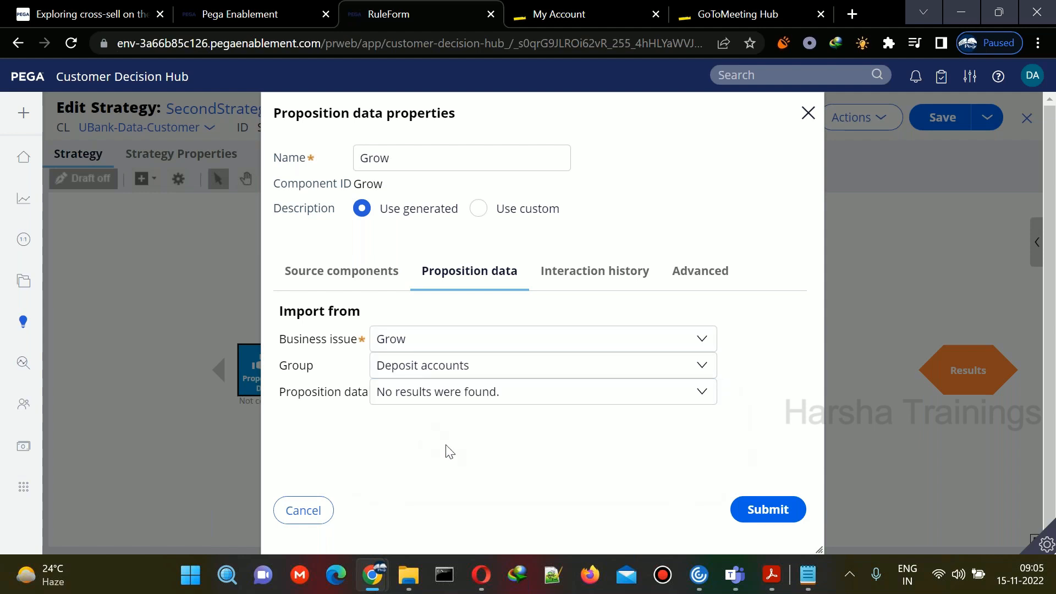
{"action": "left_click", "coordinate": [437, 377]}
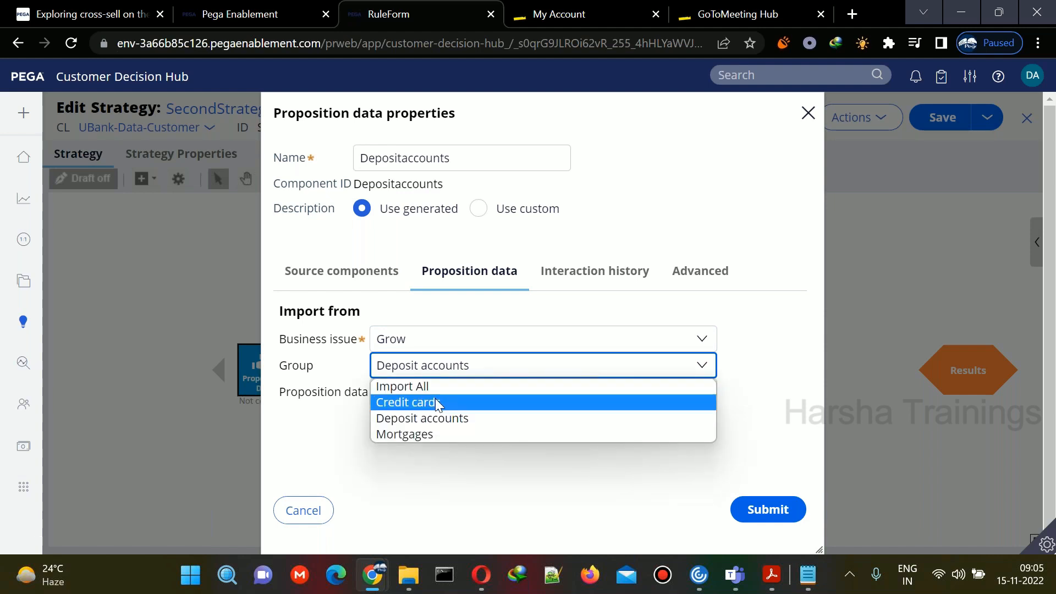
{"action": "left_click", "coordinate": [435, 402]}
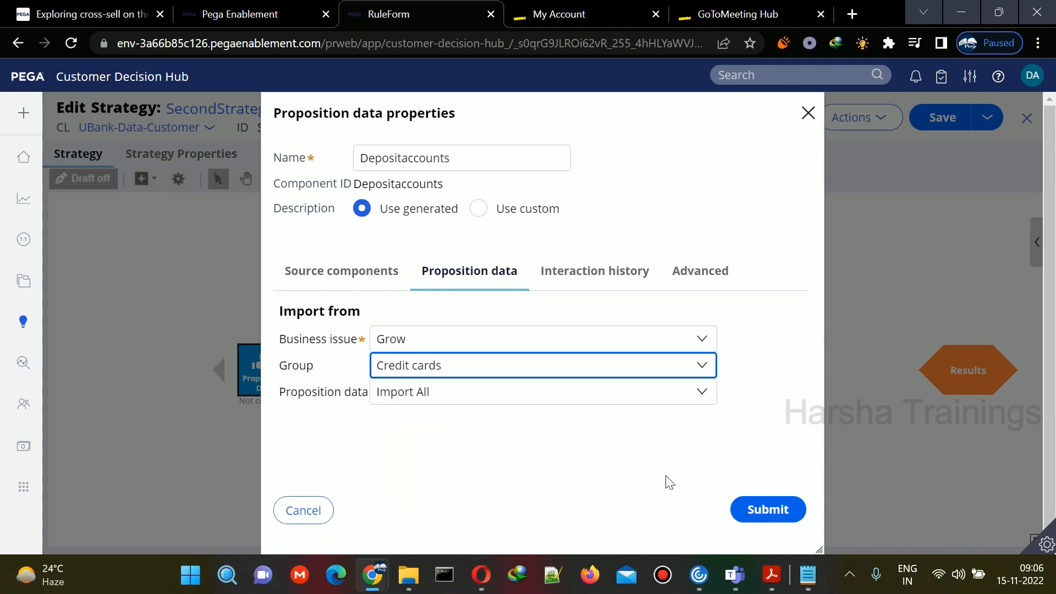
{"action": "left_click", "coordinate": [768, 509]}
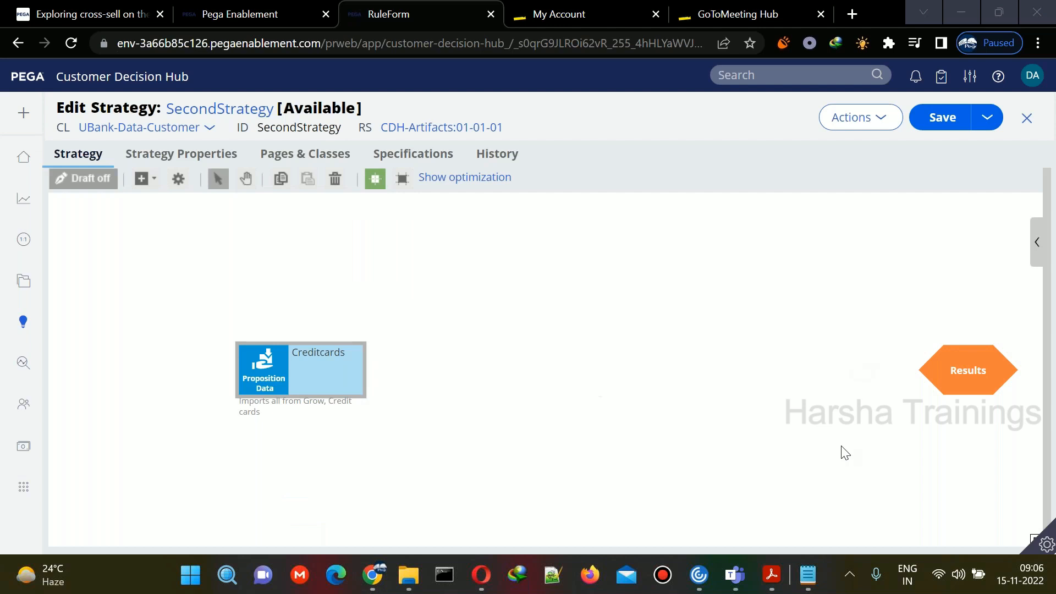
Step: Reopen the Creditcards component's properties and try business issue Collections with group Days Past Due 30
{"action": "double_click", "coordinate": [357, 358]}
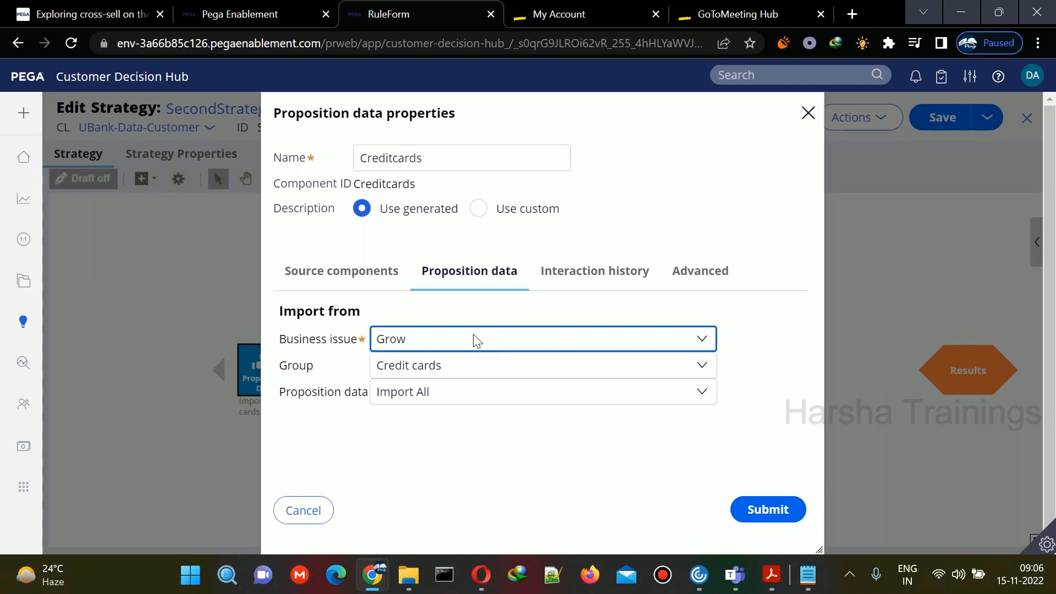
{"action": "left_click", "coordinate": [476, 341]}
{"action": "left_click", "coordinate": [460, 391]}
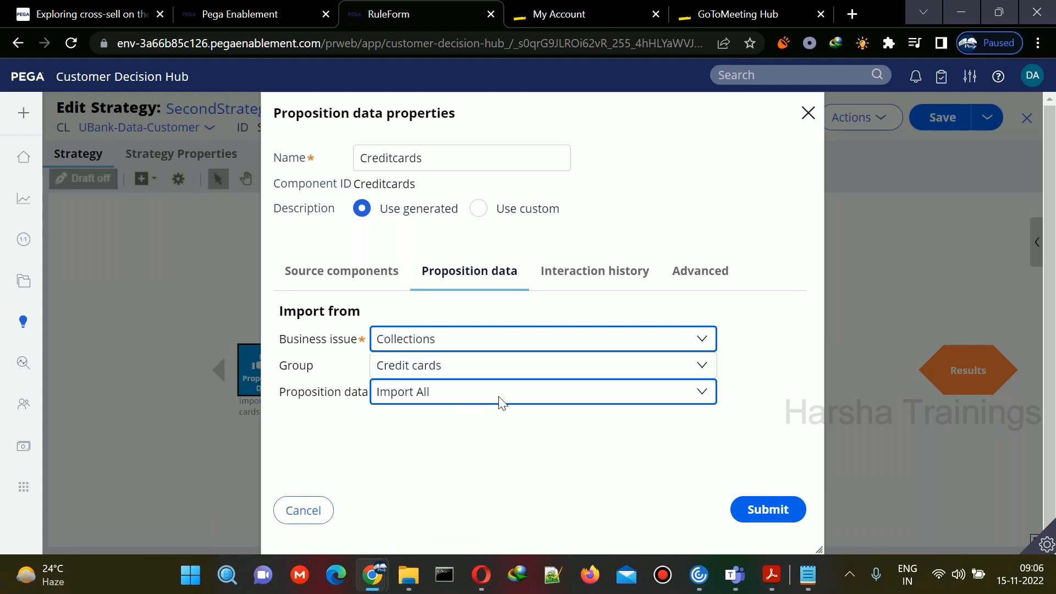
{"action": "left_click", "coordinate": [471, 365]}
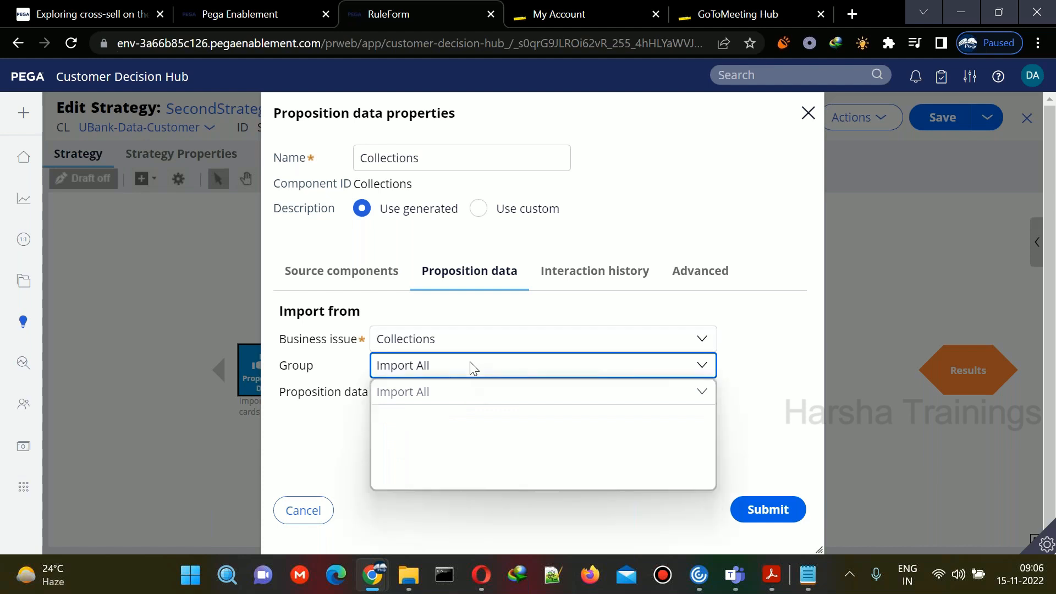
{"action": "left_click", "coordinate": [461, 429]}
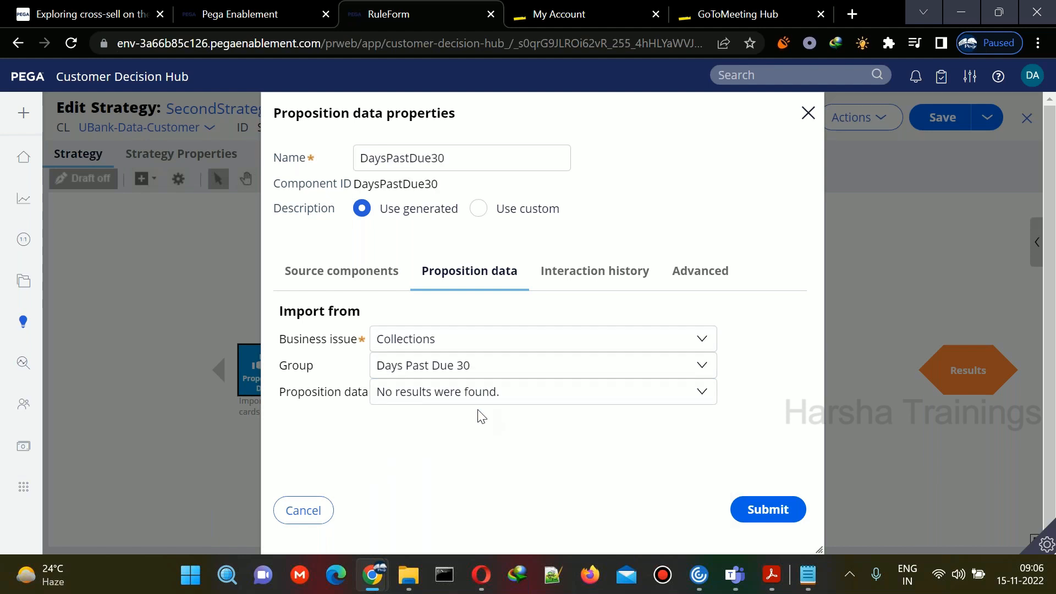
{"action": "triple_click", "coordinate": [486, 395]}
Step: Set the component's import source back to business issue Grow and group Credit cards, and submit the properties
{"action": "left_click", "coordinate": [448, 336]}
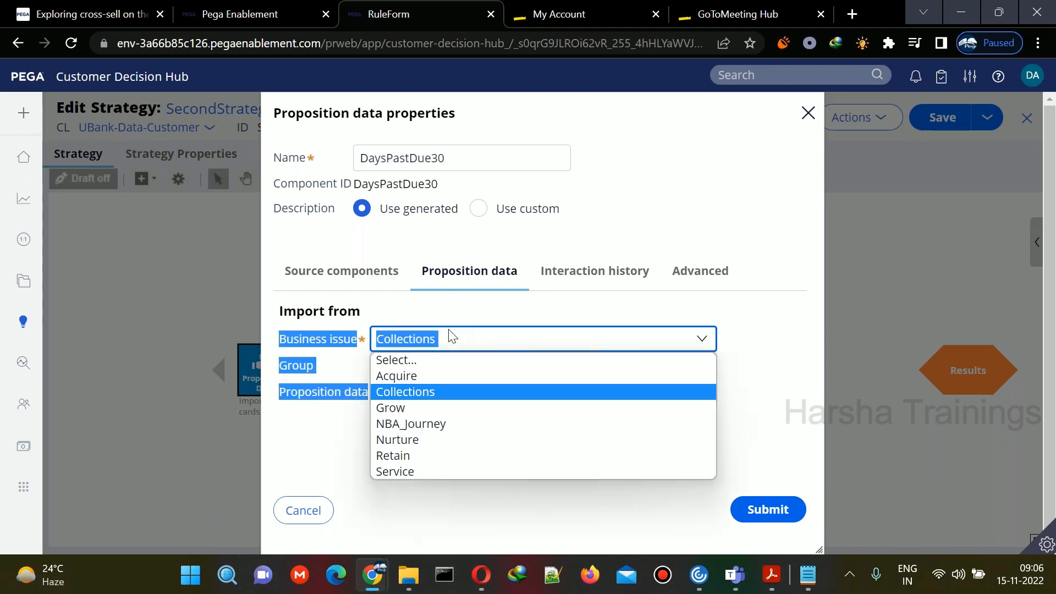
{"action": "left_click", "coordinate": [434, 407]}
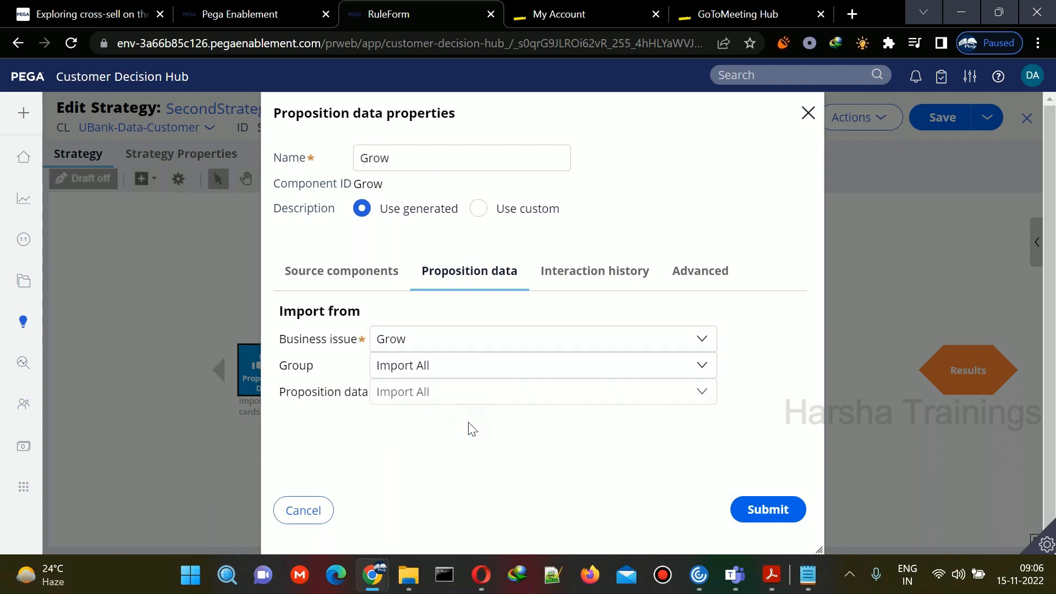
{"action": "left_click", "coordinate": [465, 351]}
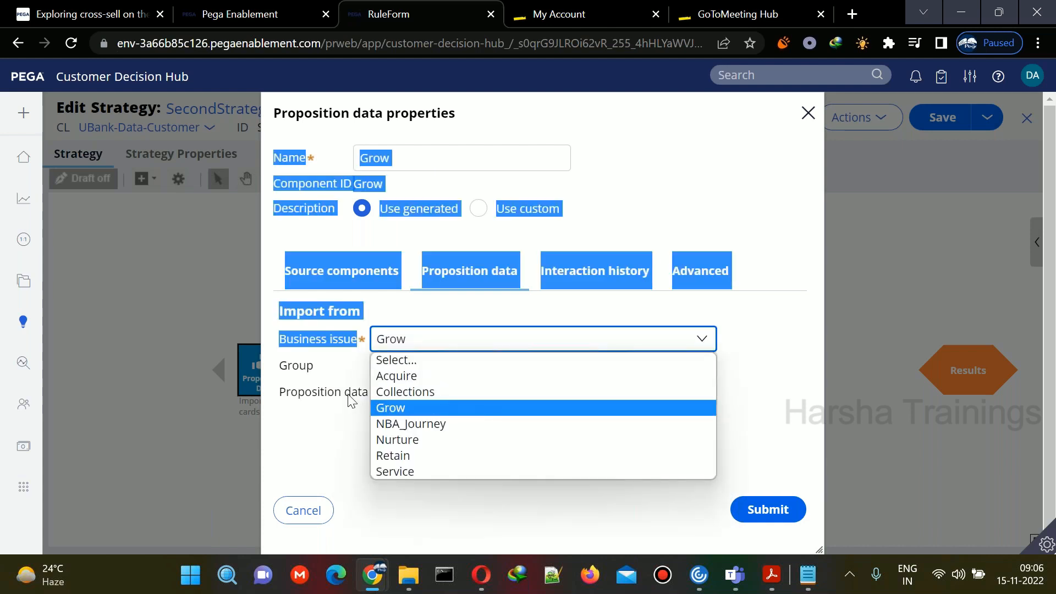
{"action": "left_click", "coordinate": [351, 393]}
{"action": "left_click", "coordinate": [454, 357]}
{"action": "left_click", "coordinate": [454, 363]}
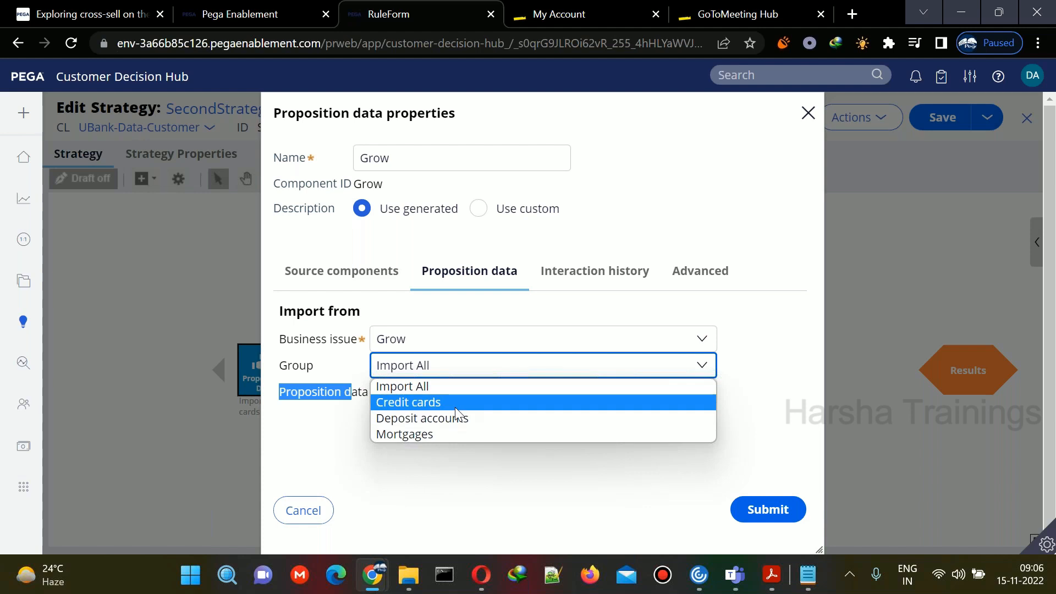
{"action": "left_click", "coordinate": [440, 401]}
{"action": "left_click", "coordinate": [770, 520]}
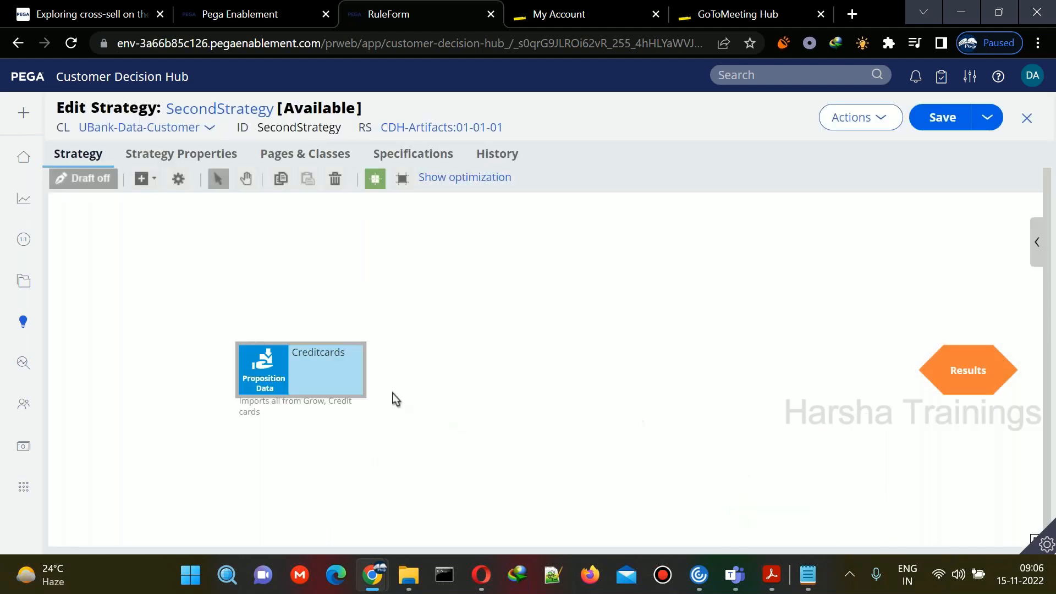
Step: Connect the Creditcards component to the Results shape and save the strategy
{"action": "mouse_move", "coordinate": [363, 379]}
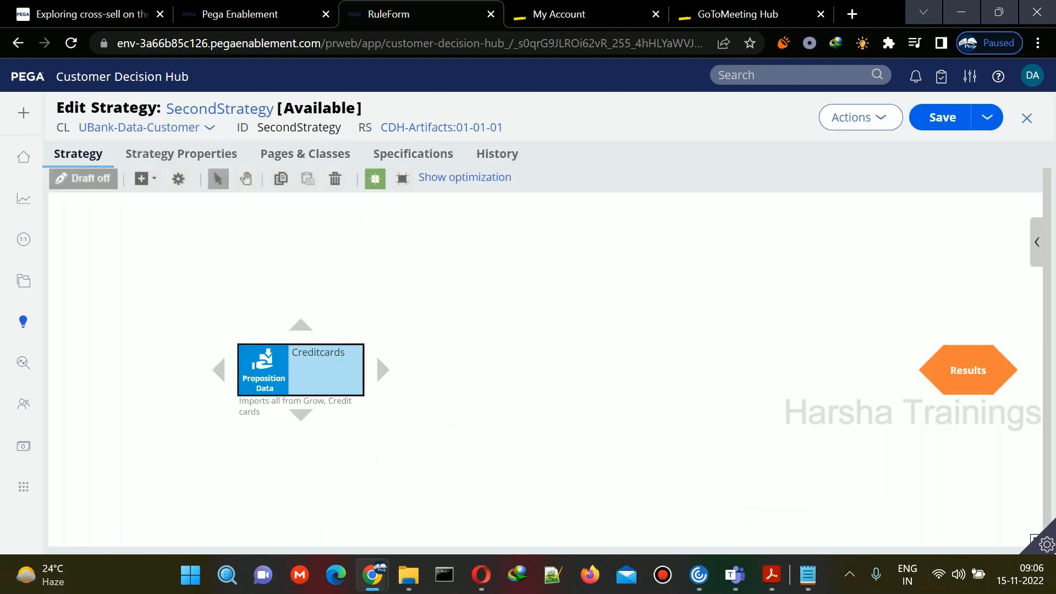
{"action": "left_click_drag", "start_coordinate": [364, 378], "coordinate": [921, 373]}
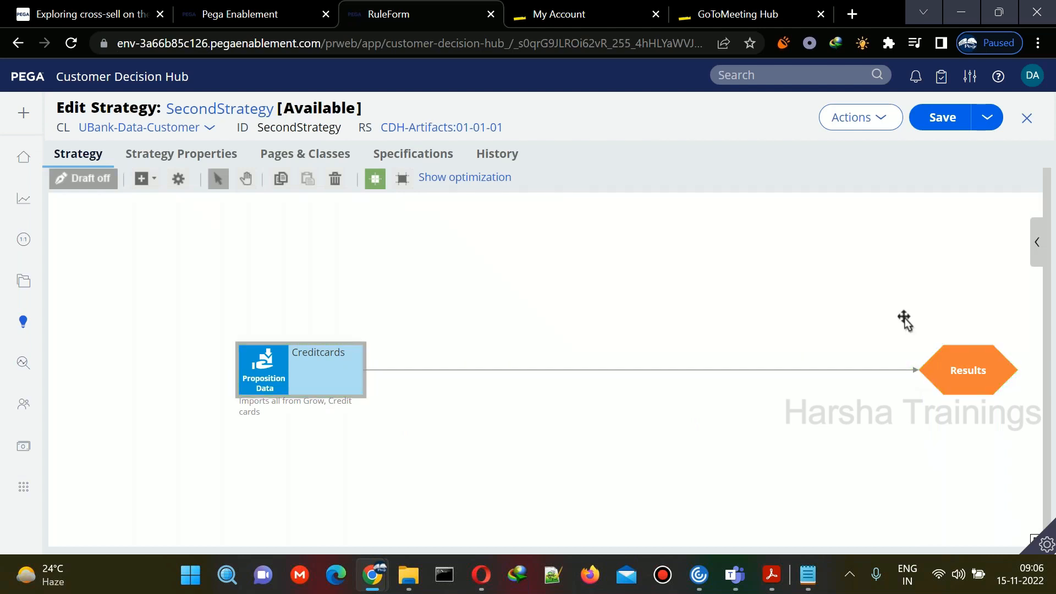
{"action": "left_click", "coordinate": [949, 117]}
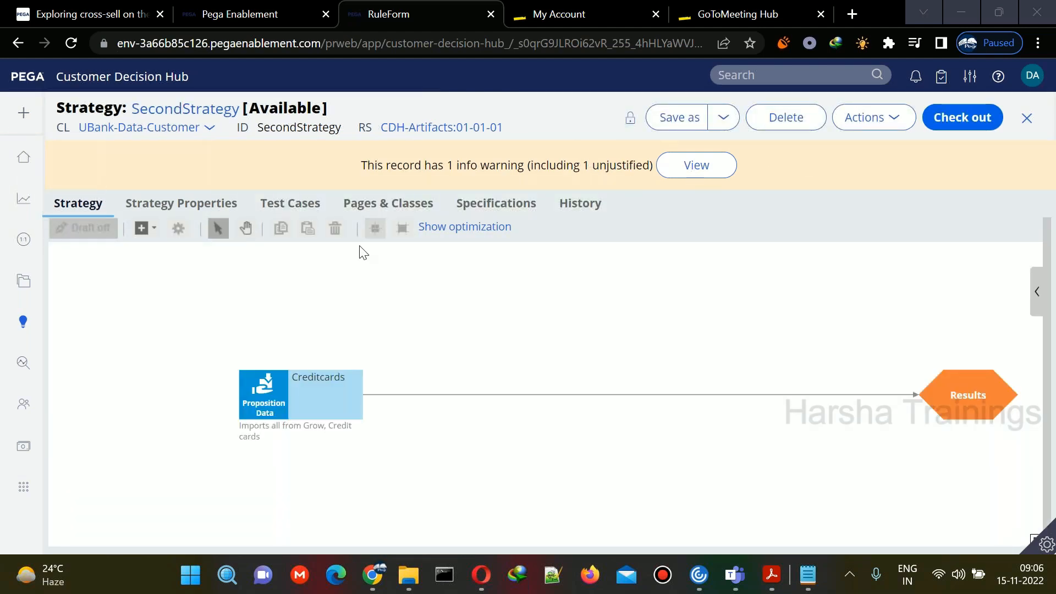
Step: Check out SecondStrategy so that it can be edited
{"action": "left_click", "coordinate": [245, 228]}
{"action": "left_click_drag", "start_coordinate": [294, 317], "coordinate": [205, 322]}
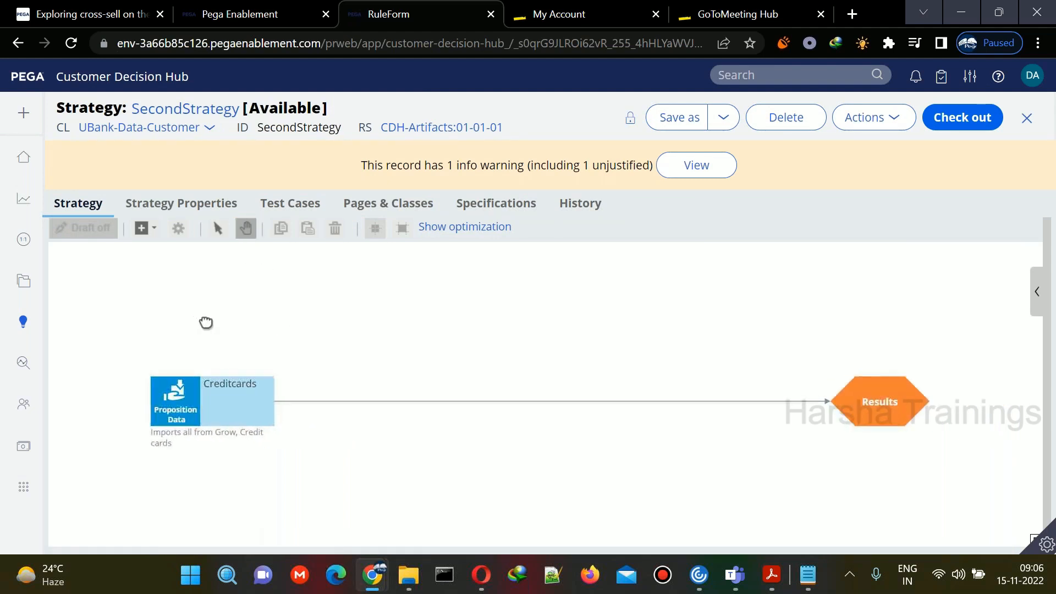
{"action": "left_click", "coordinate": [946, 126]}
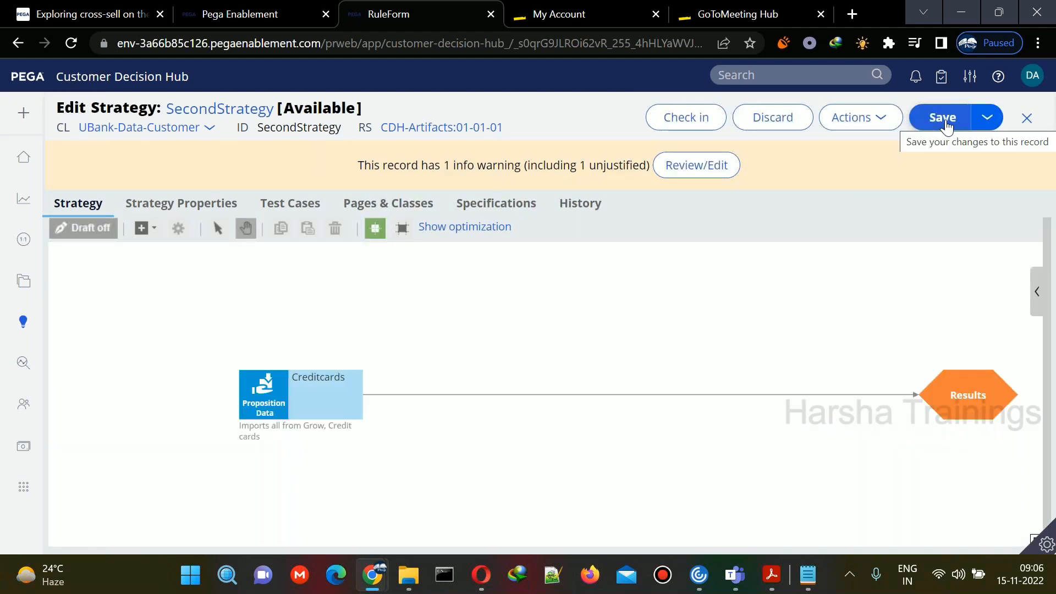
Step: Add a Filter component to the SecondStrategy canvas between the Creditcards component and Results
{"action": "left_click_drag", "start_coordinate": [674, 335], "coordinate": [602, 363]}
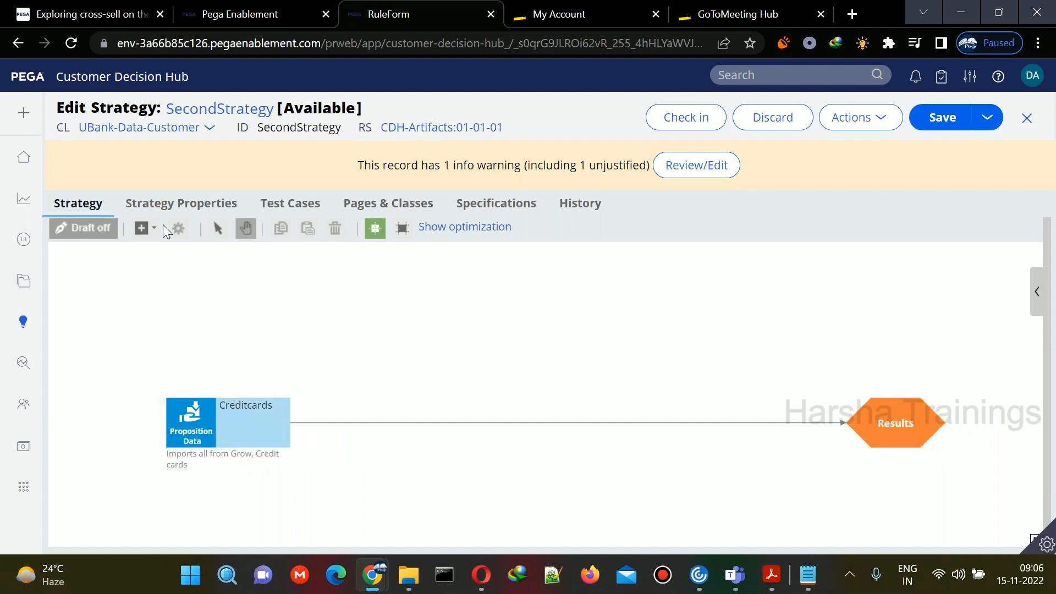
{"action": "left_click", "coordinate": [144, 228]}
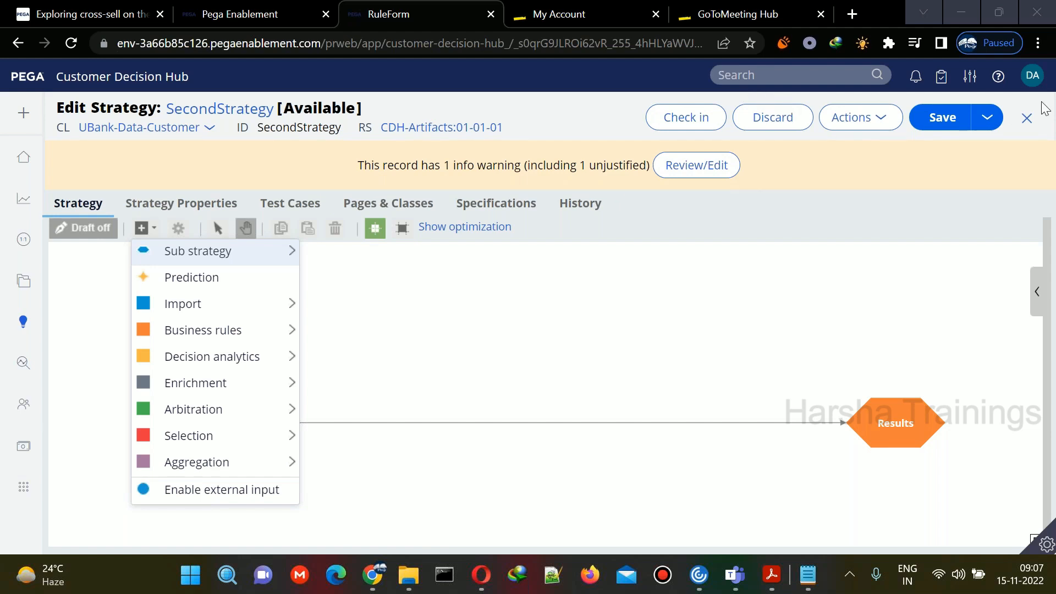
{"action": "left_click", "coordinate": [609, 361]}
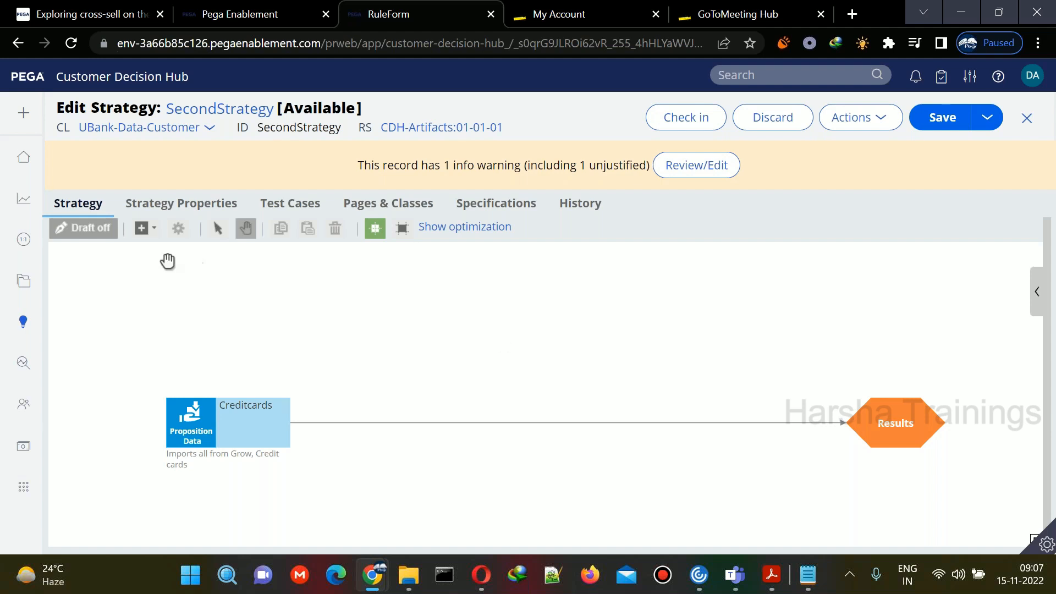
{"action": "left_click", "coordinate": [154, 237]}
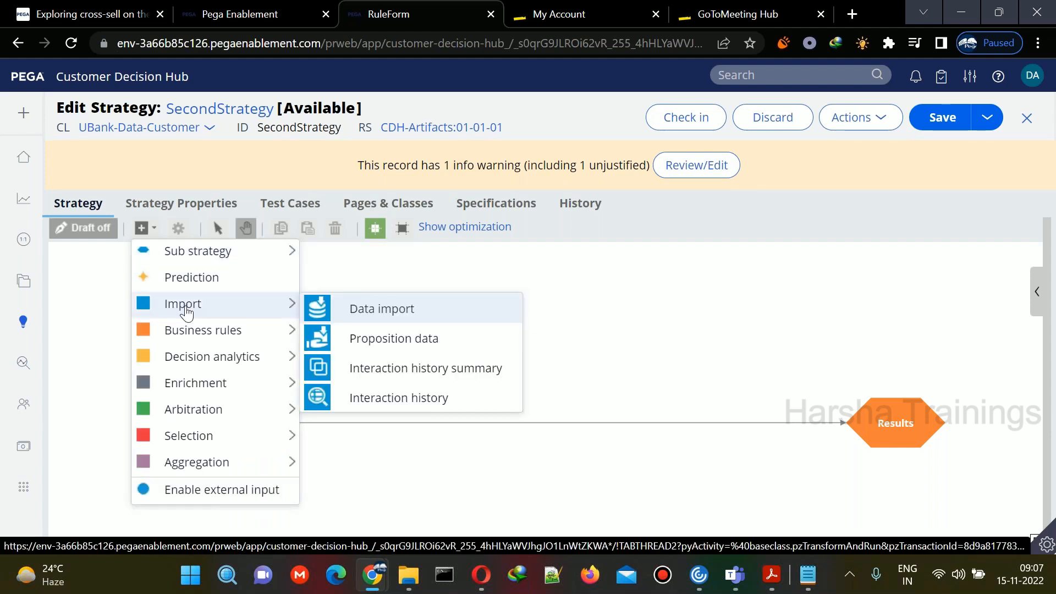
{"action": "mouse_move", "coordinate": [195, 395]}
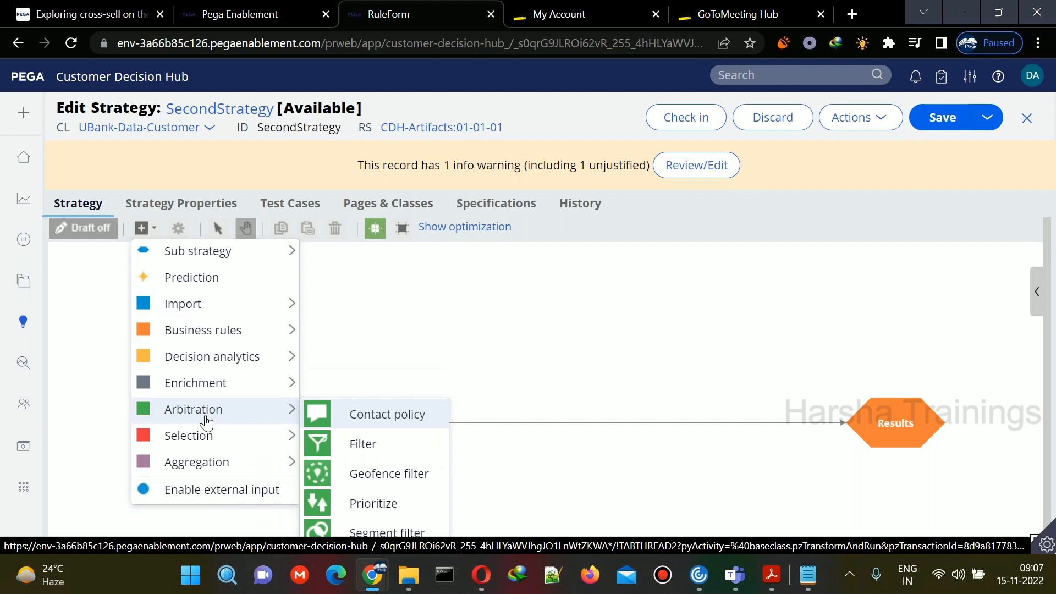
{"action": "left_click", "coordinate": [385, 456]}
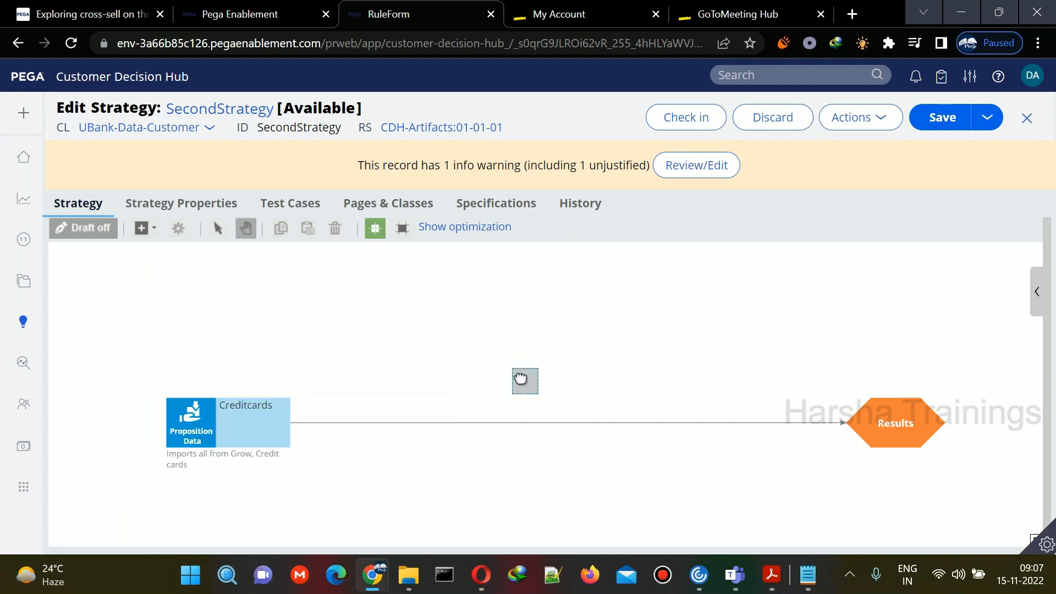
{"action": "left_click", "coordinate": [522, 379]}
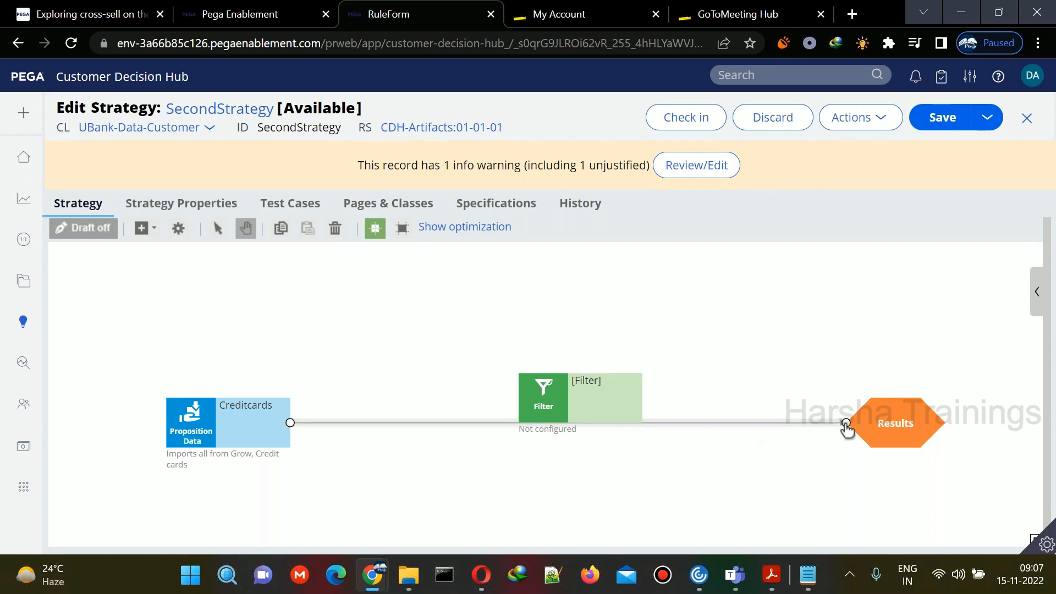
Step: Route the Creditcards component through the new Filter and connect the Filter to Results
{"action": "left_click_drag", "start_coordinate": [572, 413], "coordinate": [502, 435]}
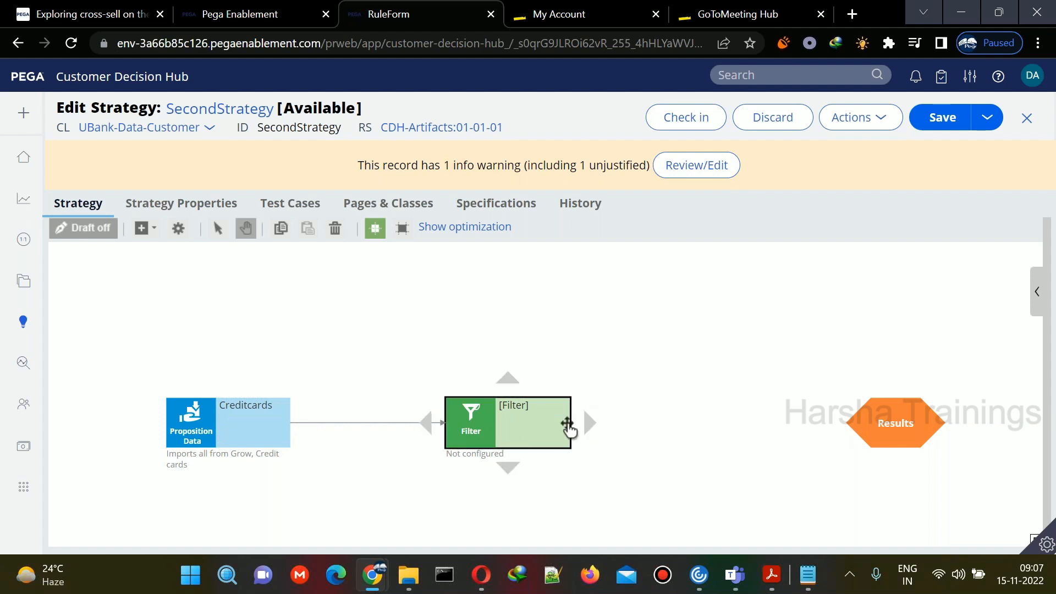
{"action": "left_click_drag", "start_coordinate": [585, 434], "coordinate": [859, 418]}
{"action": "left_click_drag", "start_coordinate": [219, 420], "coordinate": [193, 420]}
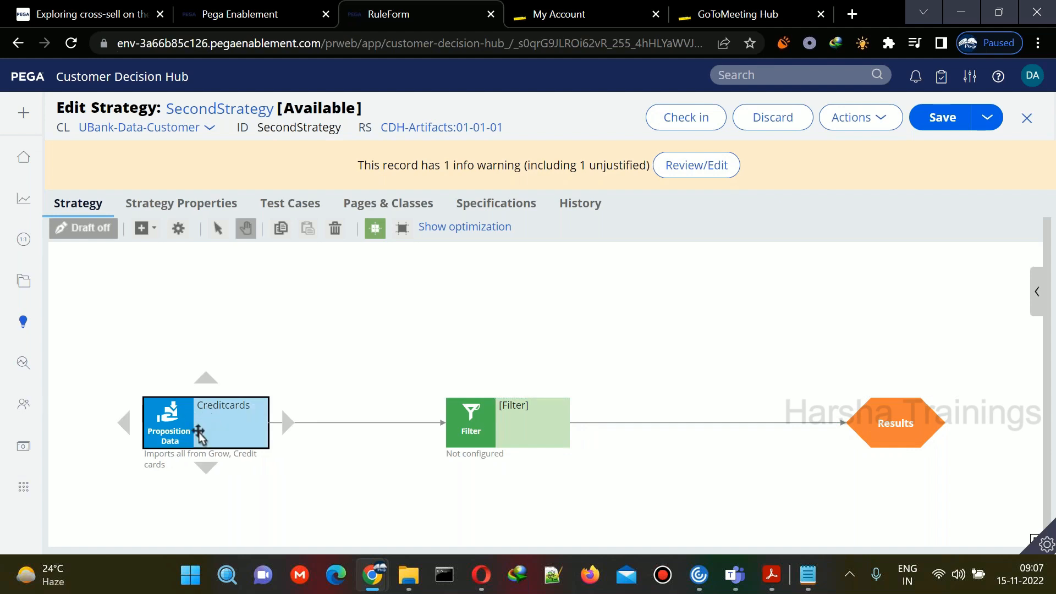
{"action": "left_click", "coordinate": [689, 464]}
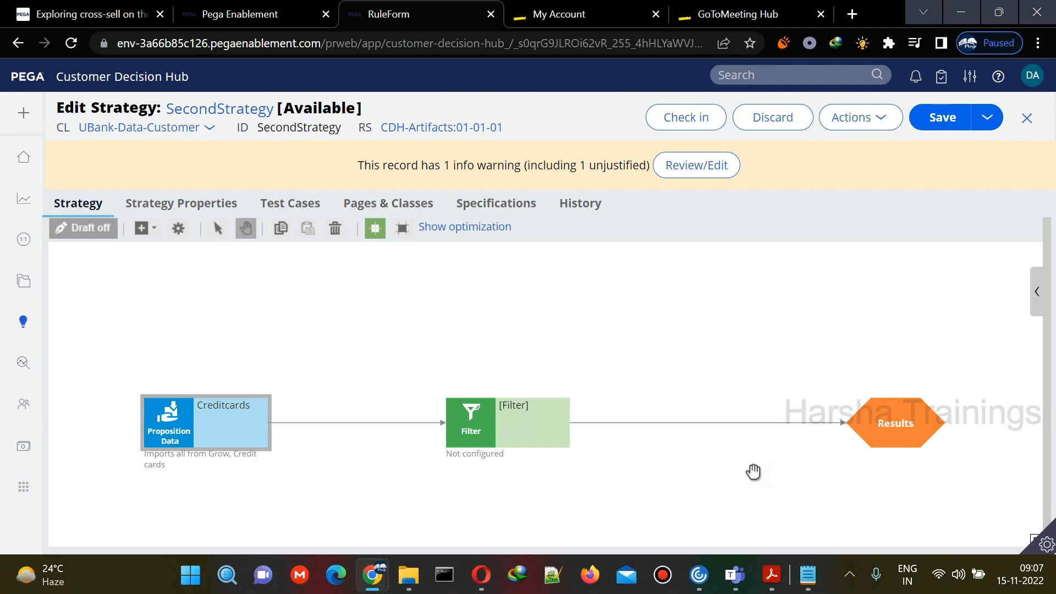
Step: Open the Creditcards properties, then try .CreditScore as the Filter component's condition and cancel the filter properties
{"action": "double_click", "coordinate": [237, 425]}
{"action": "left_click", "coordinate": [299, 506]}
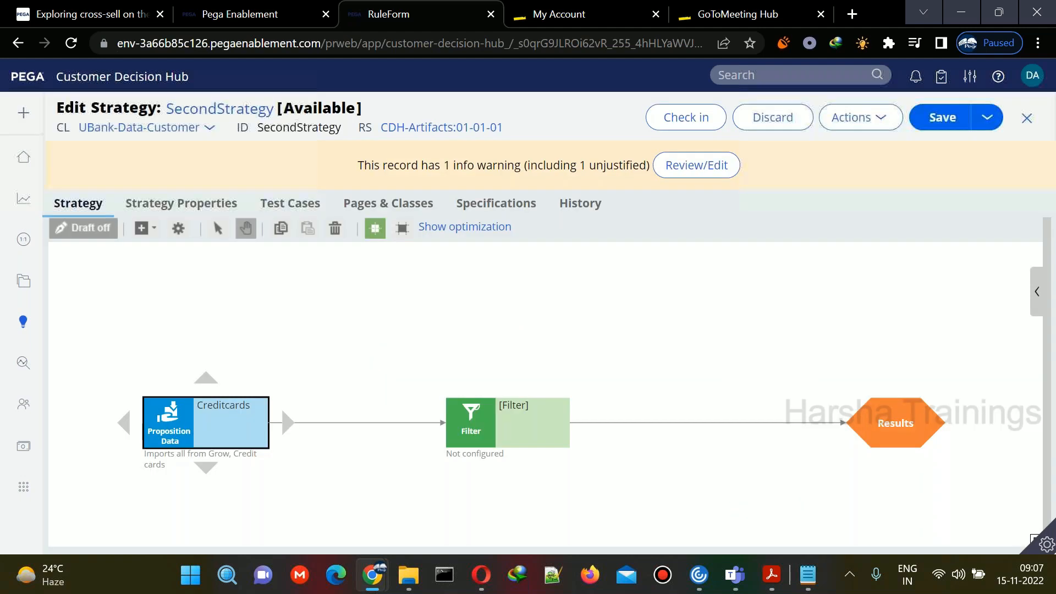
{"action": "double_click", "coordinate": [498, 424]}
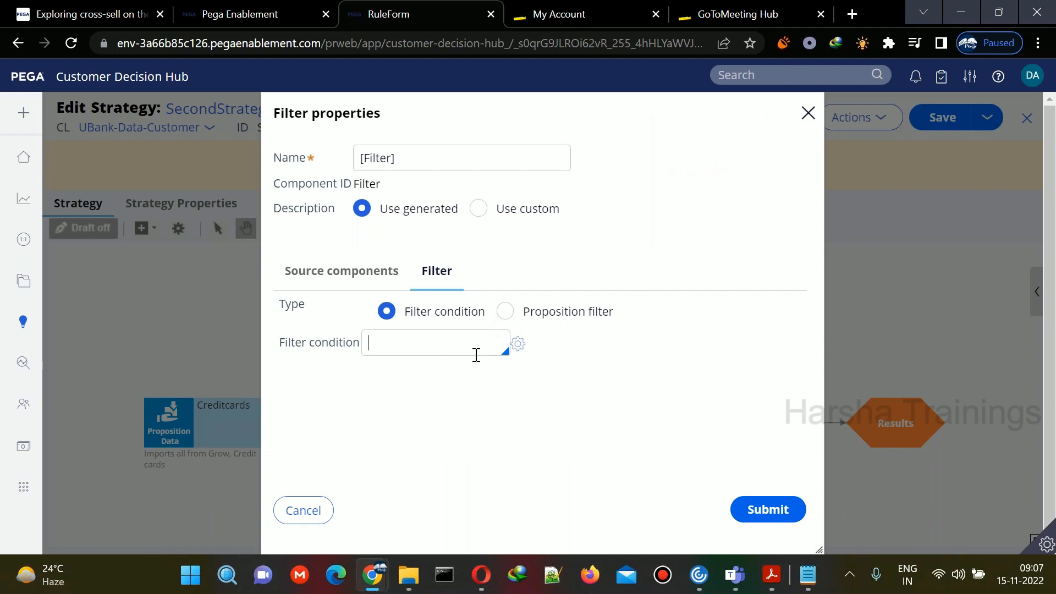
{"action": "left_click", "coordinate": [476, 355]}
{"action": "type", "text": "."}
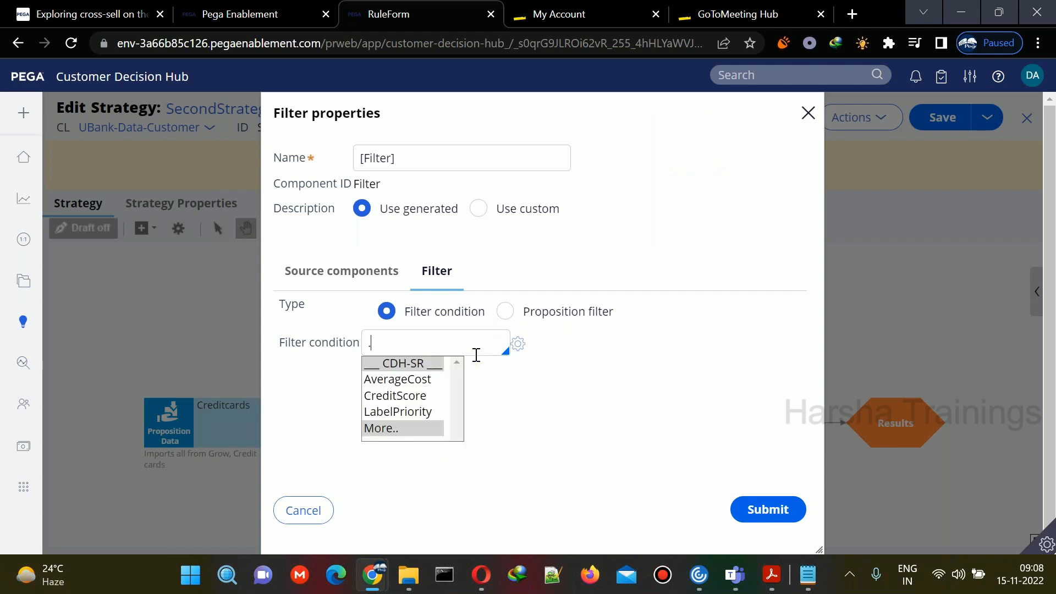
{"action": "left_click", "coordinate": [394, 397]}
{"action": "triple_click", "coordinate": [419, 338]}
{"action": "key", "text": "BackSpace"}
{"action": "type", "text": "."}
{"action": "left_click", "coordinate": [303, 510]}
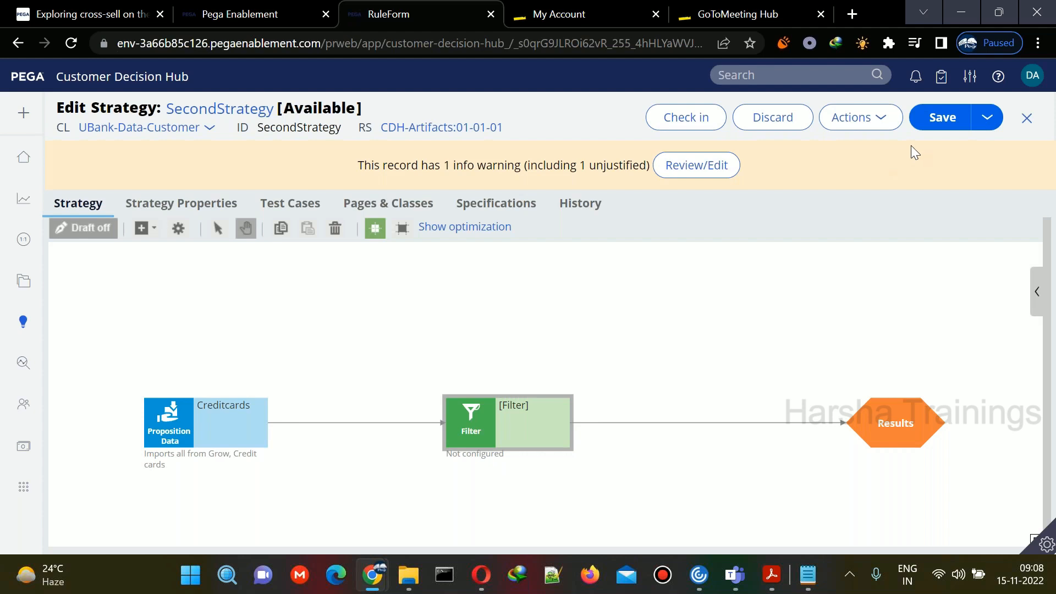
Step: Close SecondStrategy, open FirstStrategy from the strategies list and check it out for editing
{"action": "left_click", "coordinate": [1027, 118]}
{"action": "left_click", "coordinate": [750, 365]}
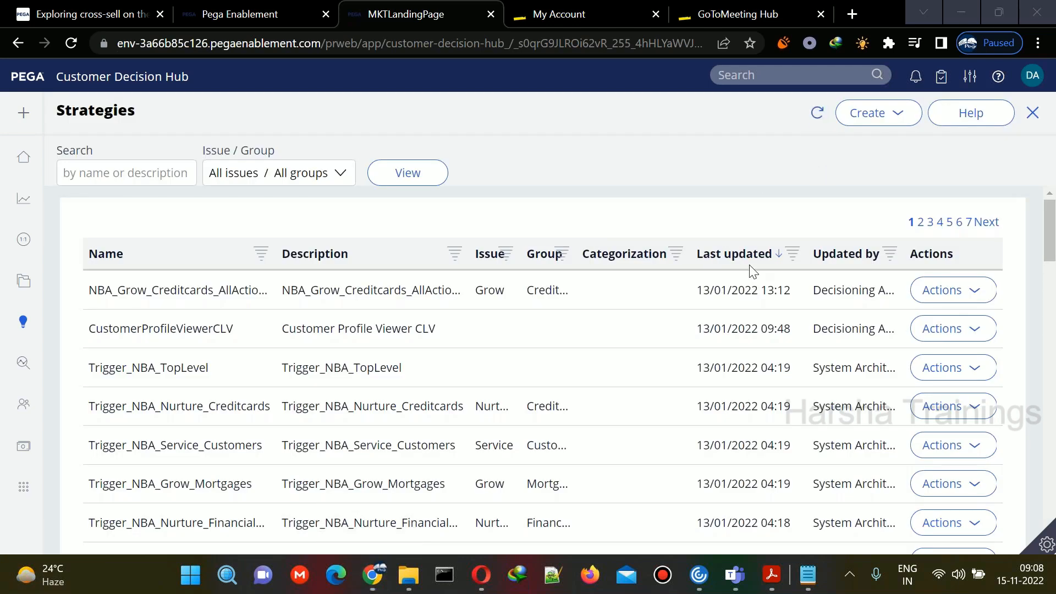
{"action": "double_click", "coordinate": [313, 340]}
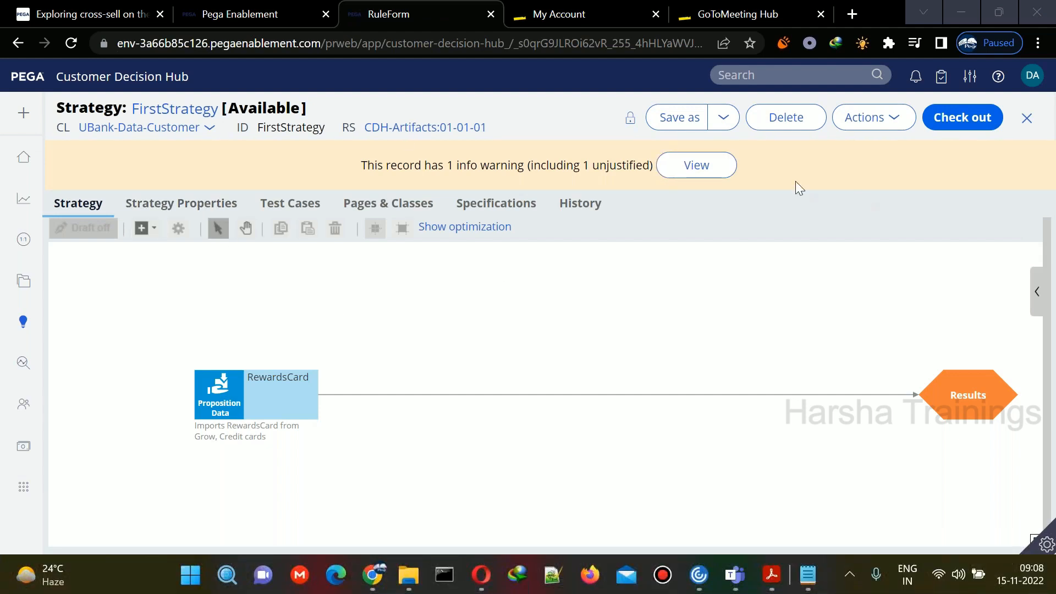
{"action": "left_click", "coordinate": [955, 118]}
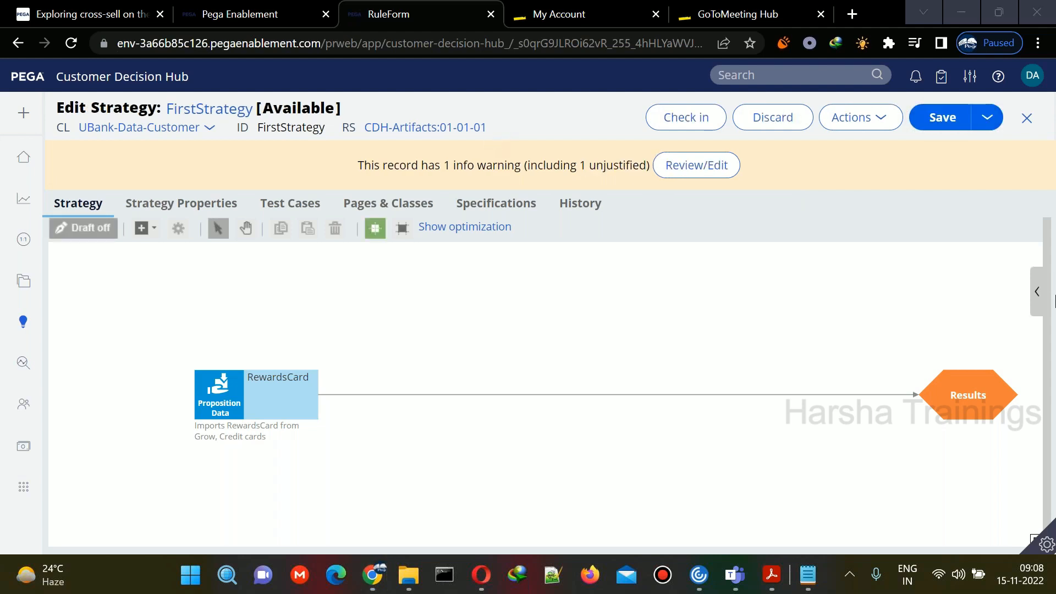
{"action": "left_click", "coordinate": [511, 375]}
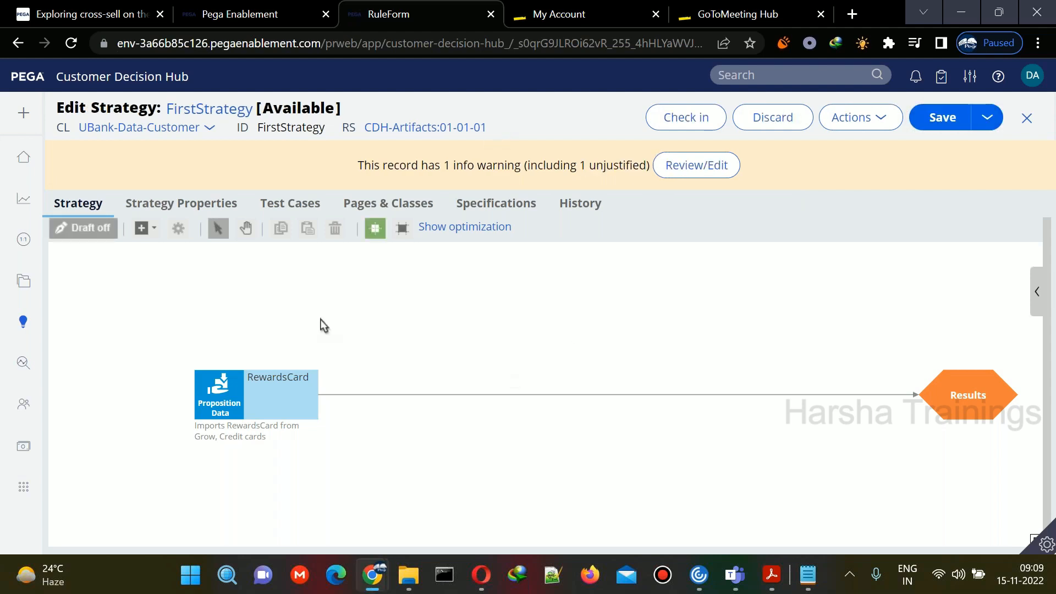
Step: Add a Filter component to the FirstStrategy canvas, between the RewardsCard component and Results
{"action": "left_click", "coordinate": [246, 230]}
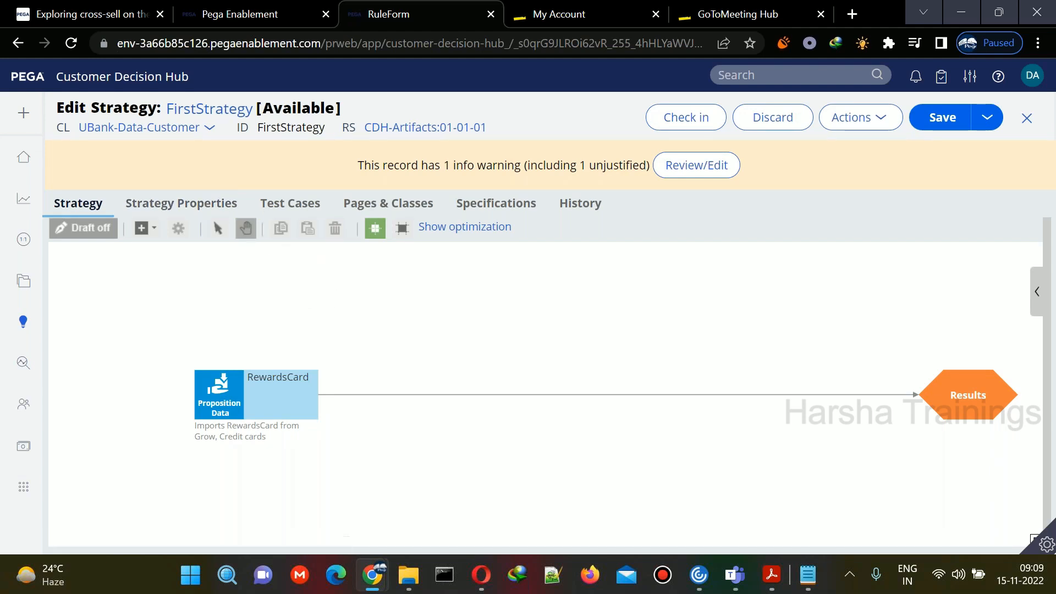
{"action": "left_click_drag", "start_coordinate": [331, 297], "coordinate": [307, 330]}
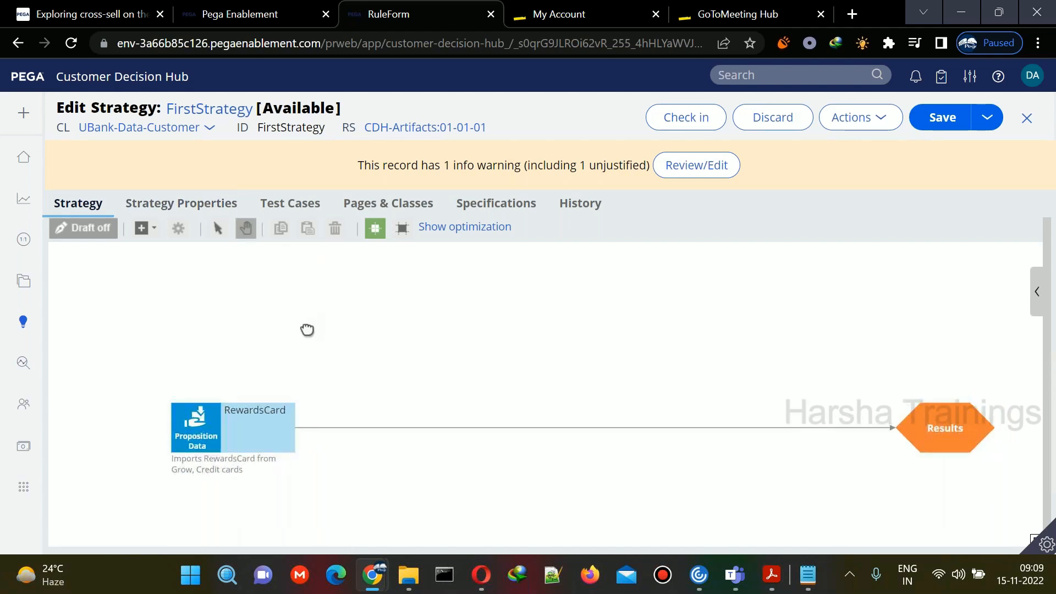
{"action": "left_click", "coordinate": [158, 232]}
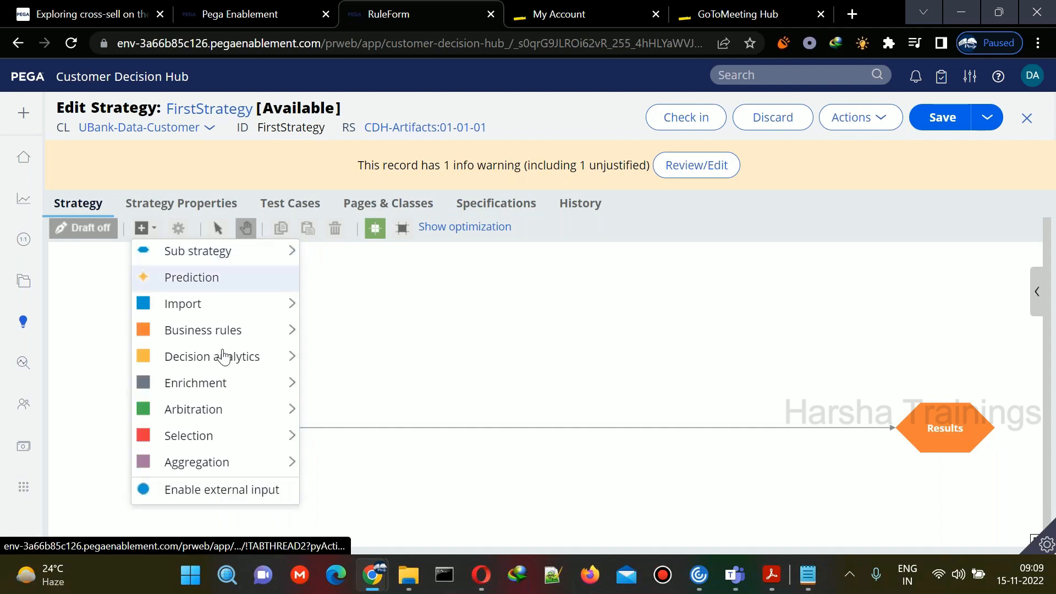
{"action": "mouse_move", "coordinate": [205, 412]}
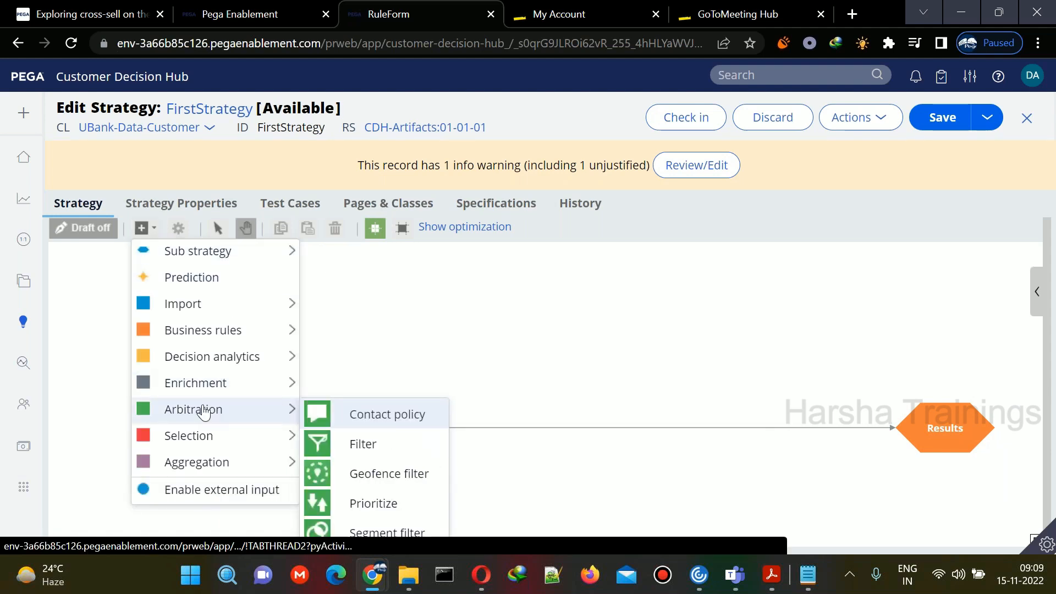
{"action": "left_click", "coordinate": [396, 453]}
{"action": "left_click", "coordinate": [512, 462]}
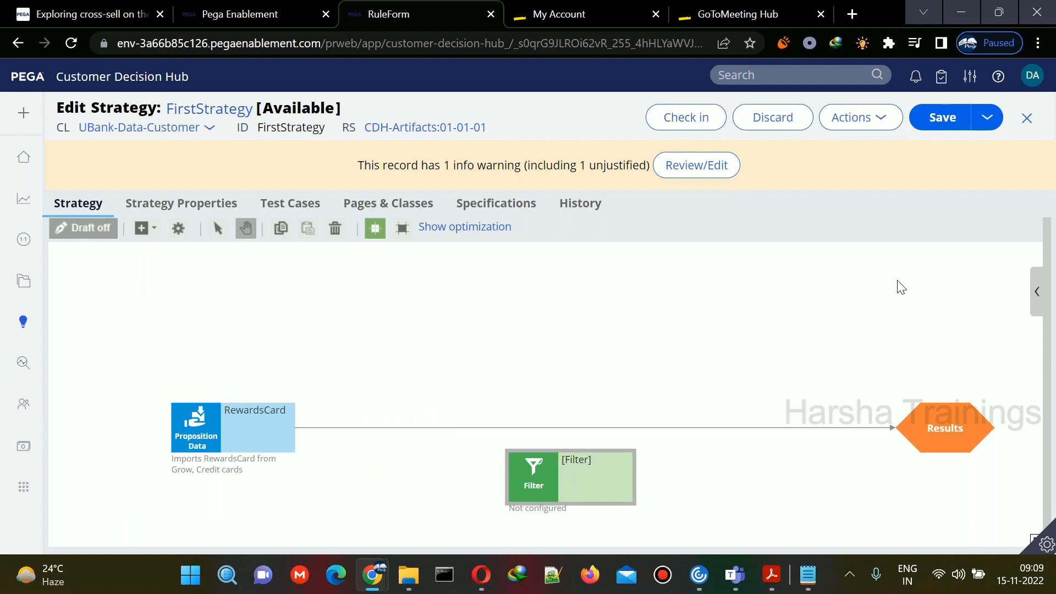
Step: Redirect the RewardsCard connector into the Filter and connect the Filter to Results
{"action": "left_click", "coordinate": [744, 430]}
{"action": "left_click_drag", "start_coordinate": [897, 428], "coordinate": [547, 413]}
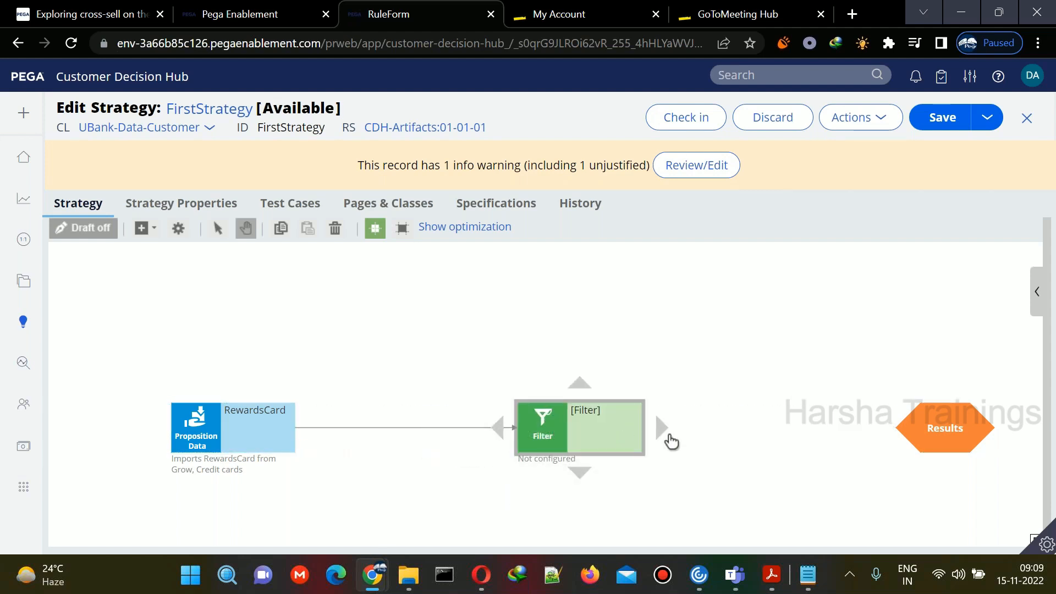
{"action": "left_click_drag", "start_coordinate": [663, 431], "coordinate": [947, 428]}
Step: Set the Filter component's filter condition to .ApplicableToKids==true and submit its properties
{"action": "left_click", "coordinate": [556, 427]}
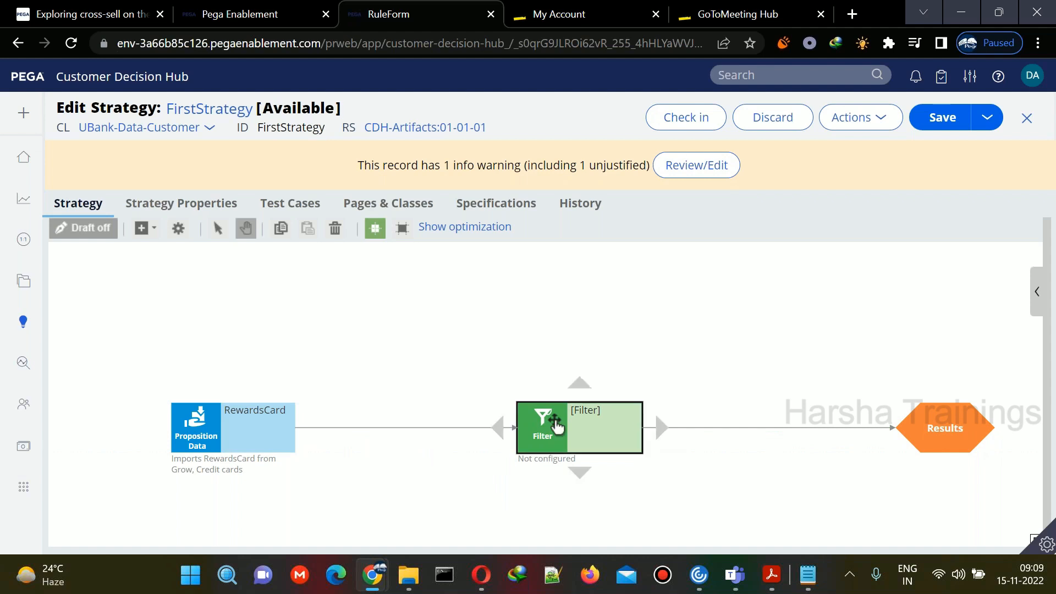
{"action": "double_click", "coordinate": [557, 427]}
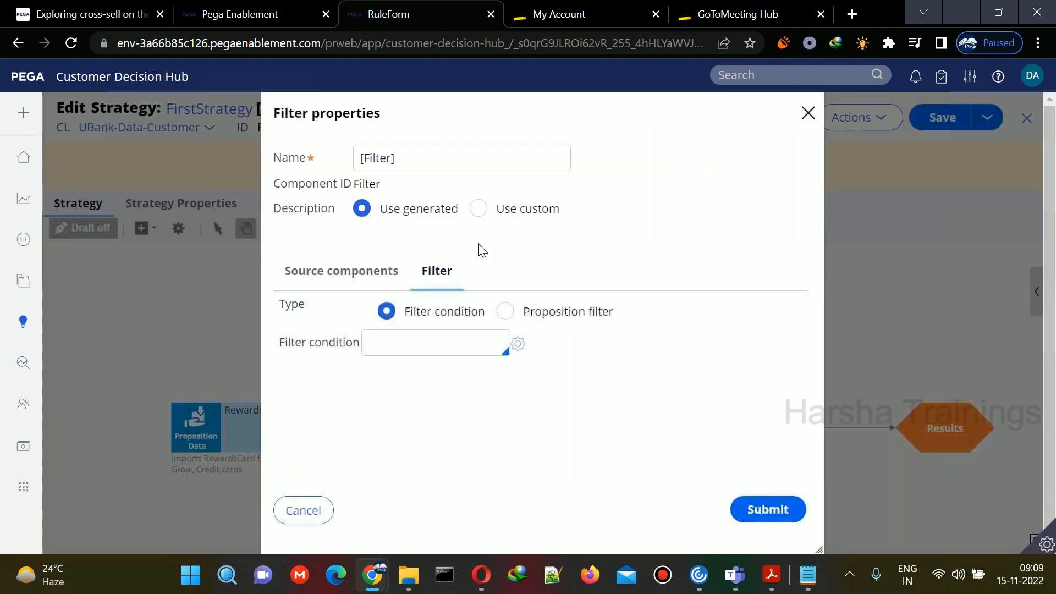
{"action": "left_click", "coordinate": [451, 339]}
{"action": "type", "text": "."}
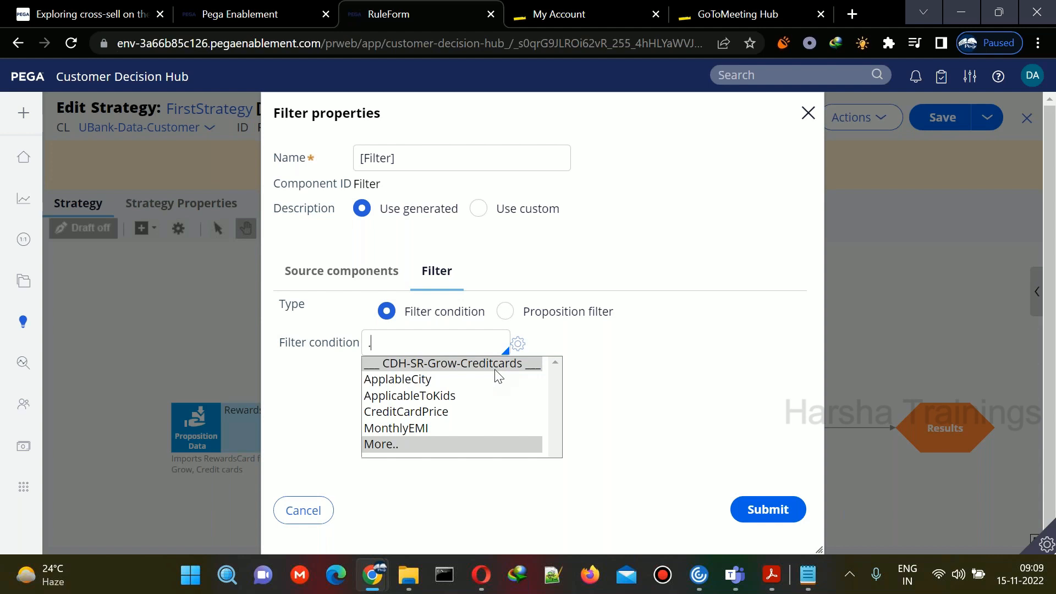
{"action": "left_click", "coordinate": [432, 397]}
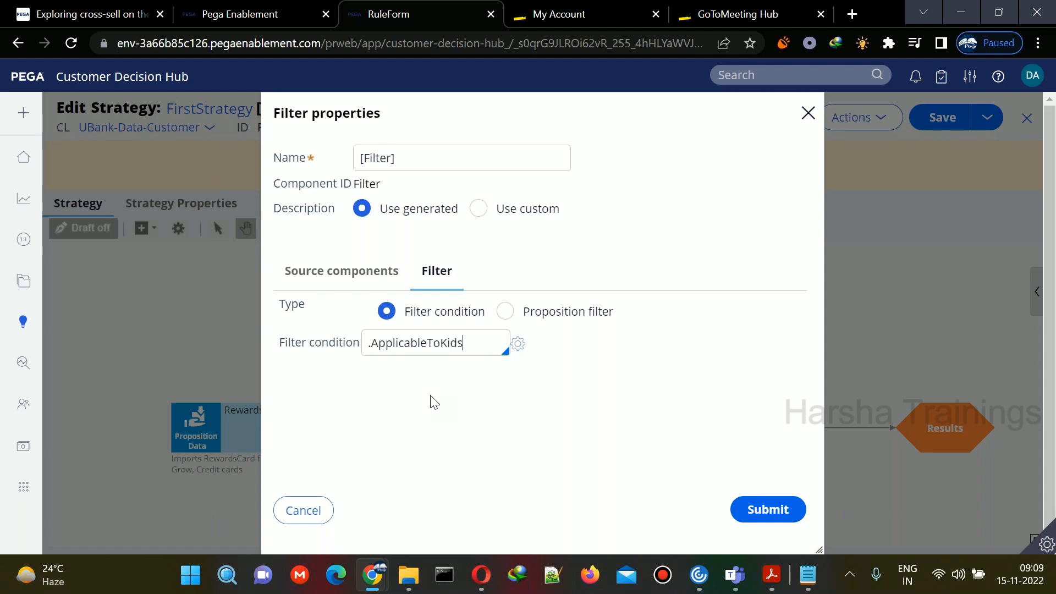
{"action": "type", "text": "==true"}
{"action": "left_click", "coordinate": [784, 519]}
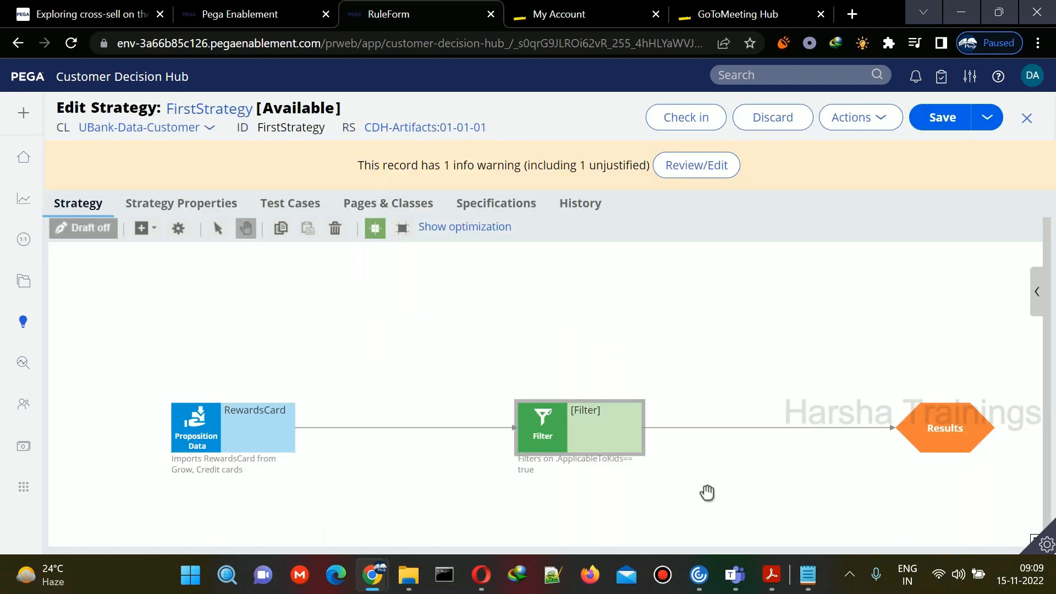
Step: Rename the Filter component to "Propositions applicable for kids" and submit its properties
{"action": "left_click", "coordinate": [537, 418]}
{"action": "double_click", "coordinate": [542, 437]}
{"action": "left_click", "coordinate": [440, 159]}
{"action": "key", "text": "BackSpace"}
{"action": "key", "text": "BackSpace"}
{"action": "key", "text": "BackSpace"}
{"action": "key", "text": "BackSpace"}
{"action": "key", "text": "BackSpace"}
{"action": "key", "text": "BackSpace"}
{"action": "key", "text": "BackSpace"}
{"action": "key", "text": "BackSpace"}
{"action": "type", "text": "Propositions applicable for kids"}
{"action": "left_click", "coordinate": [752, 512]}
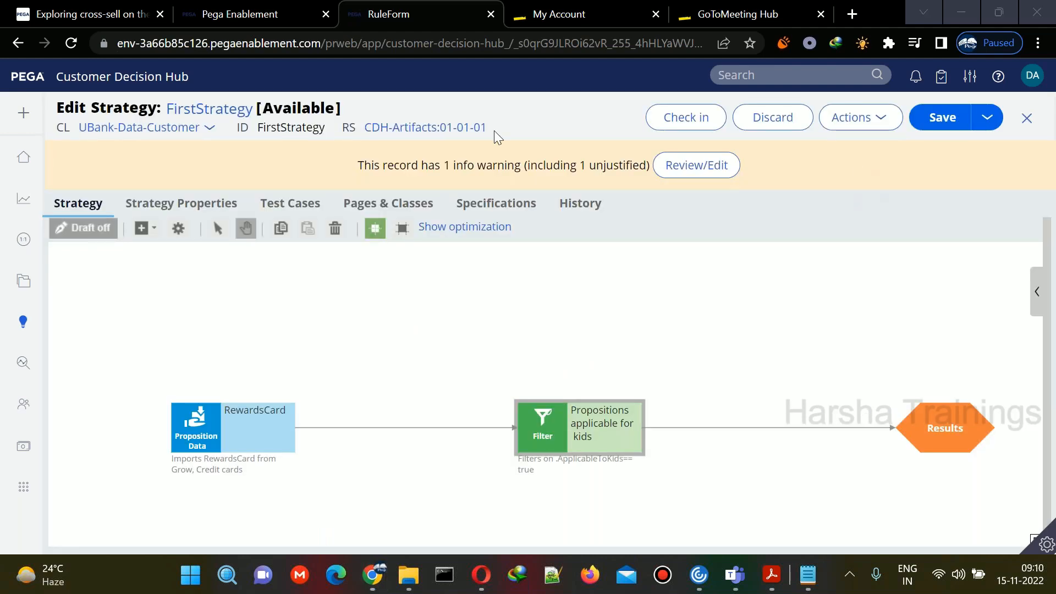
Step: Save FirstStrategy with its configured filter
{"action": "left_click", "coordinate": [945, 119]}
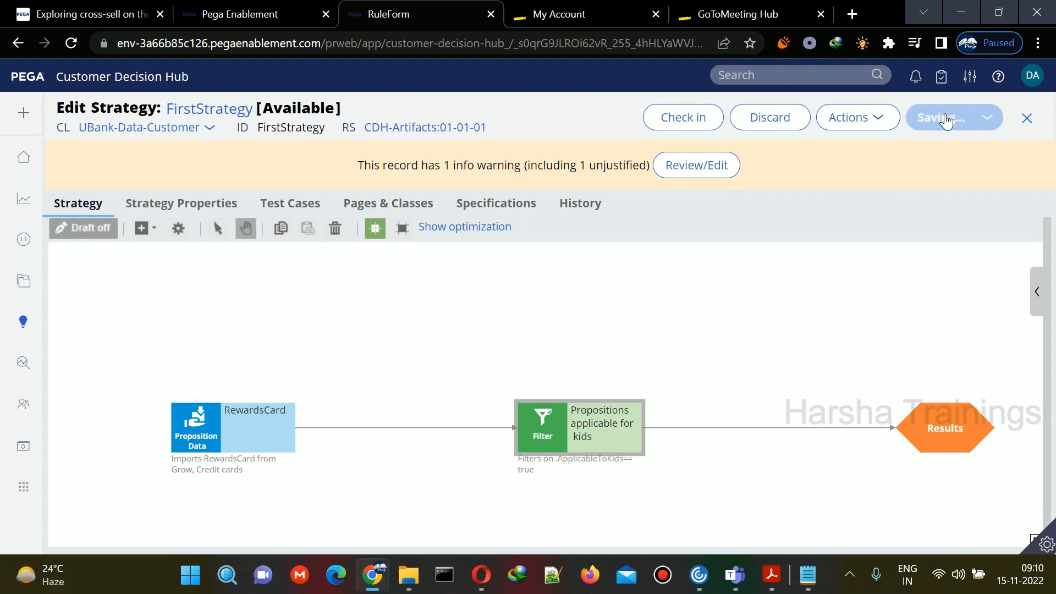
{"action": "left_click", "coordinate": [247, 430]}
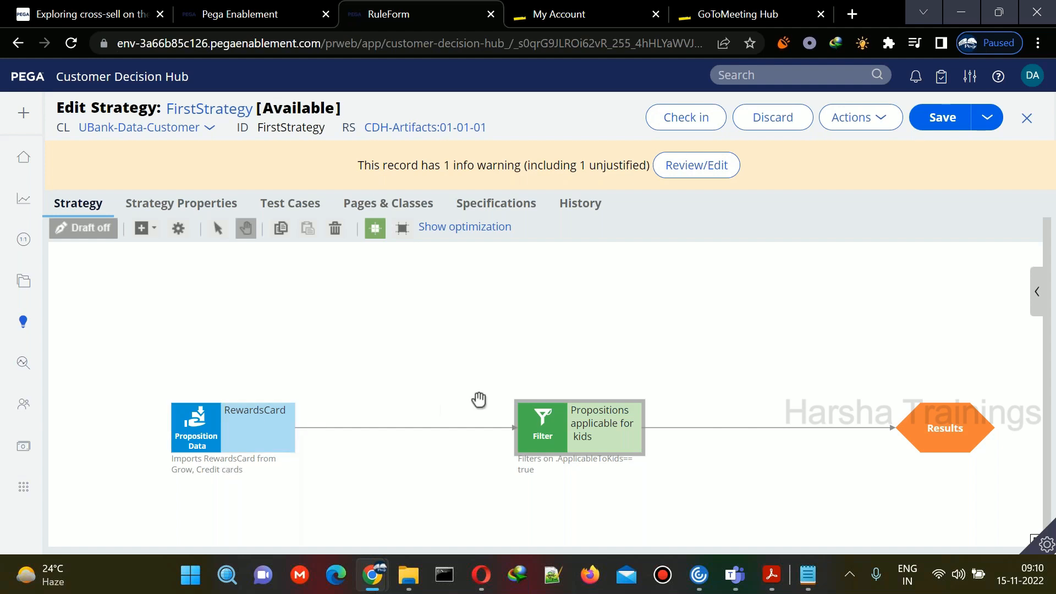
{"action": "left_click_drag", "start_coordinate": [510, 384], "coordinate": [483, 391]}
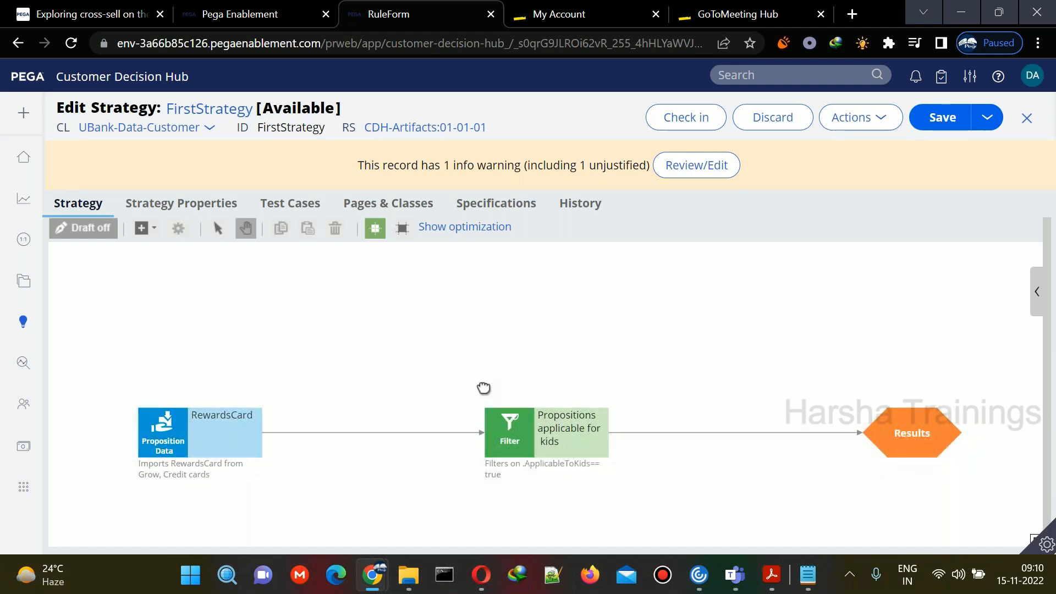
{"action": "left_click", "coordinate": [511, 432]}
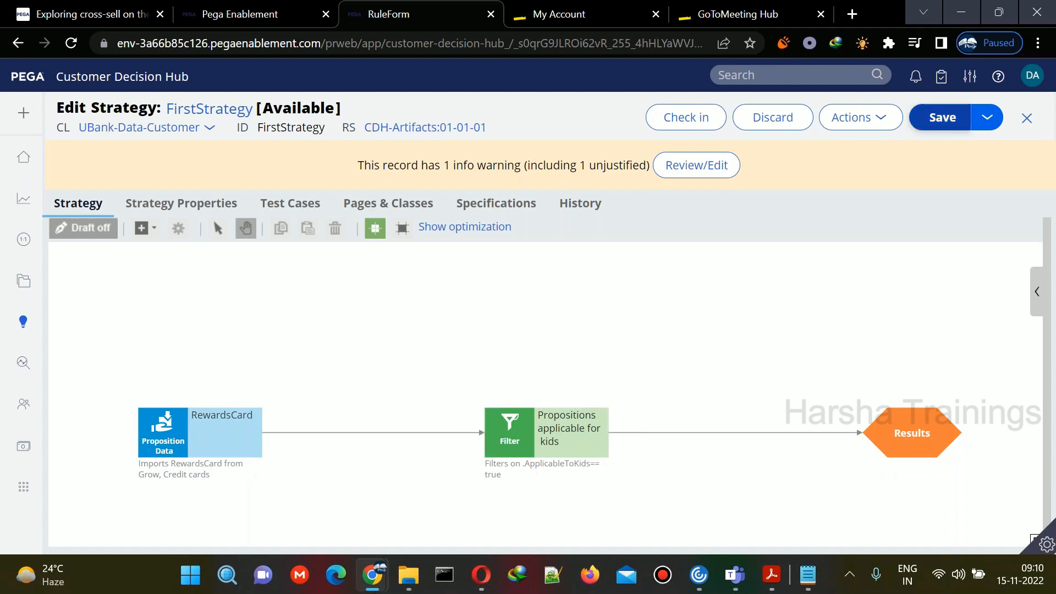
{"action": "left_click", "coordinate": [942, 118]}
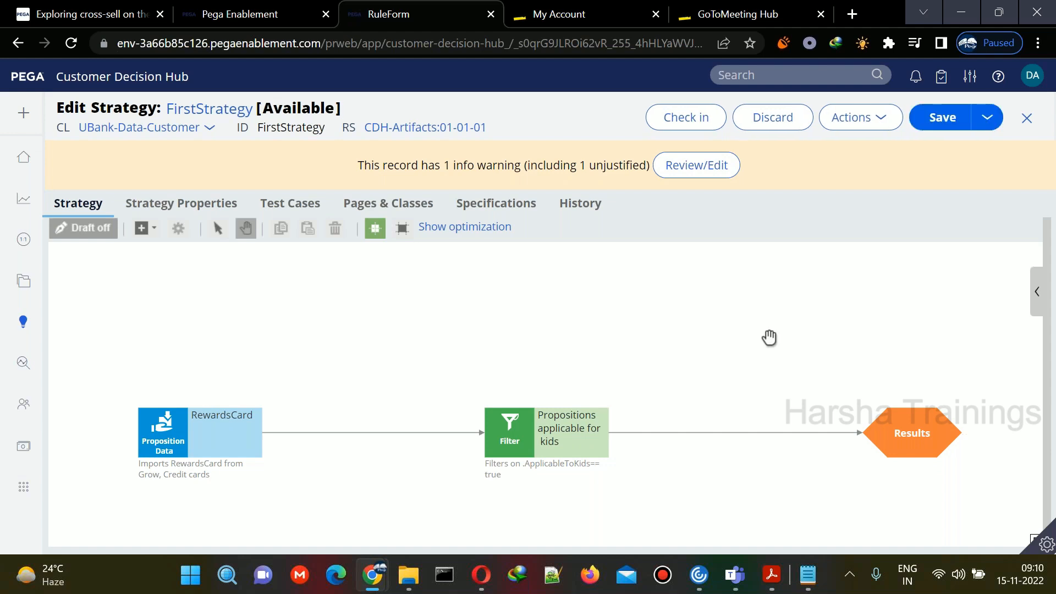
Step: Open FirstStrategy's Test run pane and compare its Single case and Batch test options
{"action": "left_click_drag", "start_coordinate": [766, 337], "coordinate": [735, 328]}
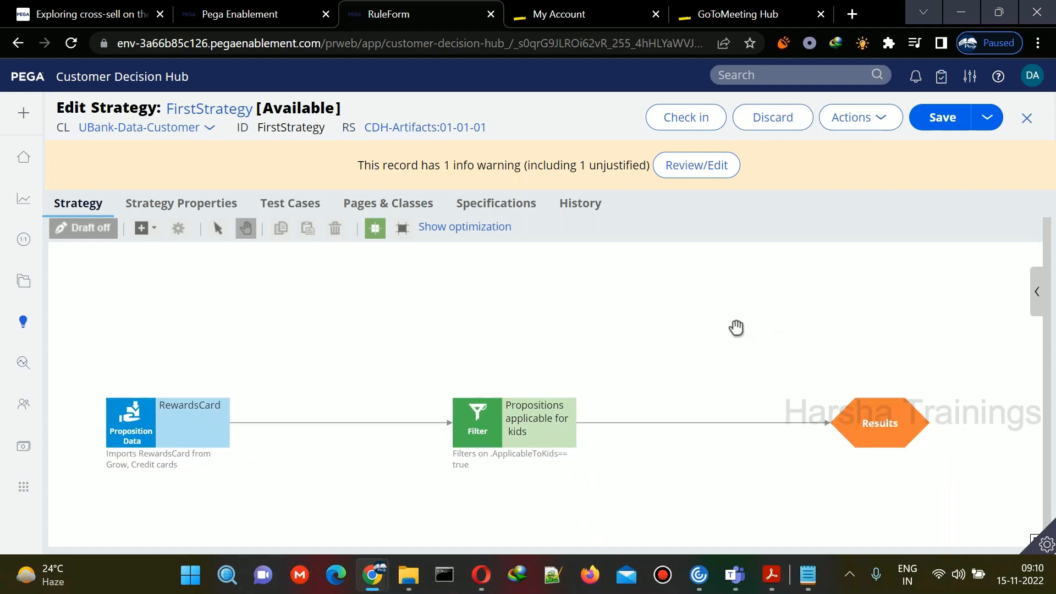
{"action": "left_click", "coordinate": [1037, 291]}
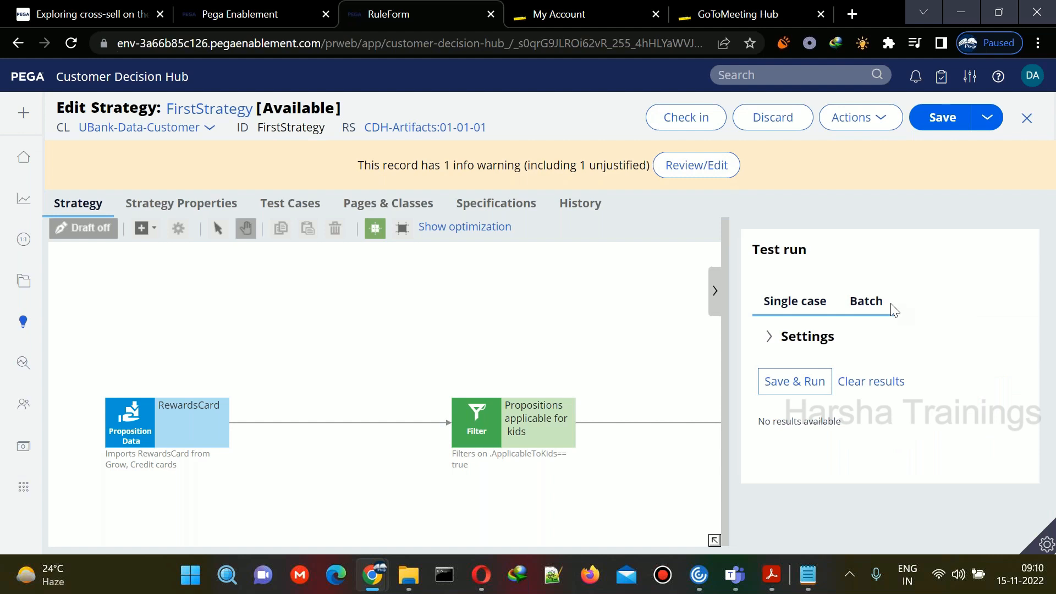
{"action": "left_click", "coordinate": [866, 302]}
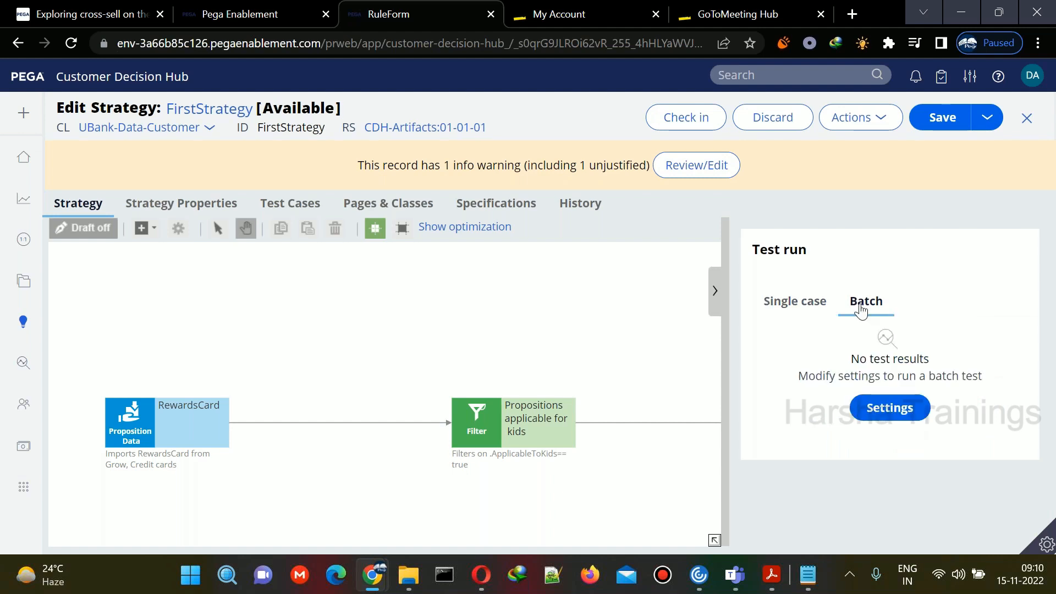
{"action": "right_click", "coordinate": [804, 304]}
{"action": "left_click", "coordinate": [798, 302]}
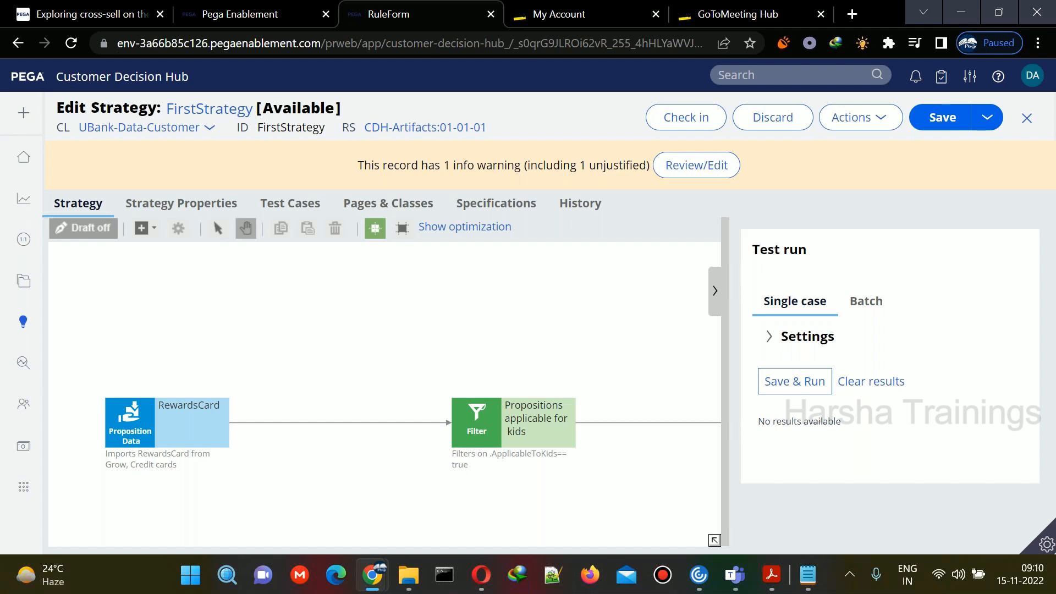
{"action": "left_click", "coordinate": [867, 302]}
{"action": "left_click", "coordinate": [811, 302]}
{"action": "left_click", "coordinate": [867, 308]}
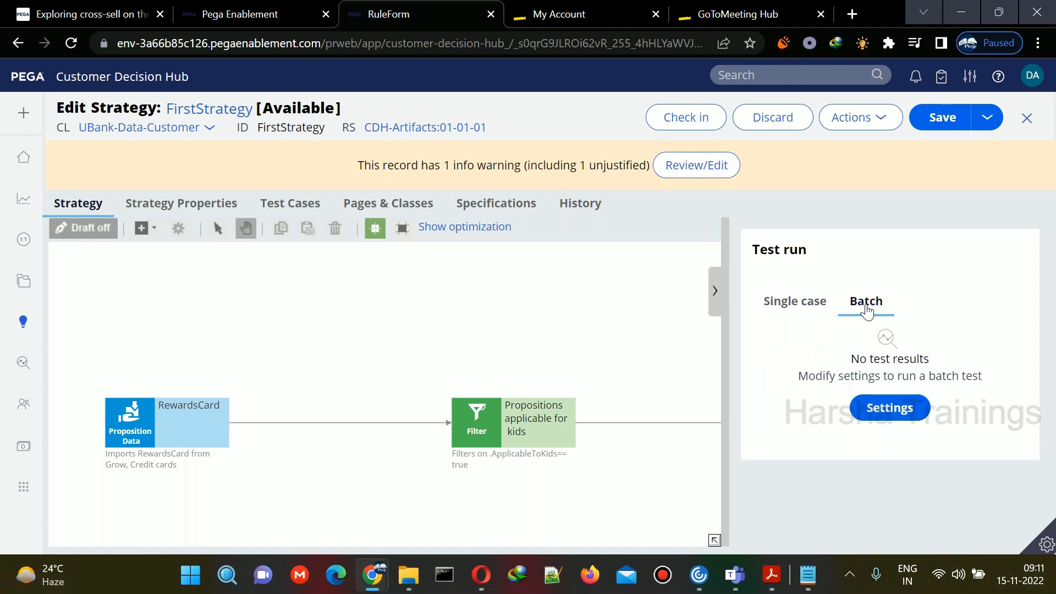
{"action": "left_click", "coordinate": [809, 307]}
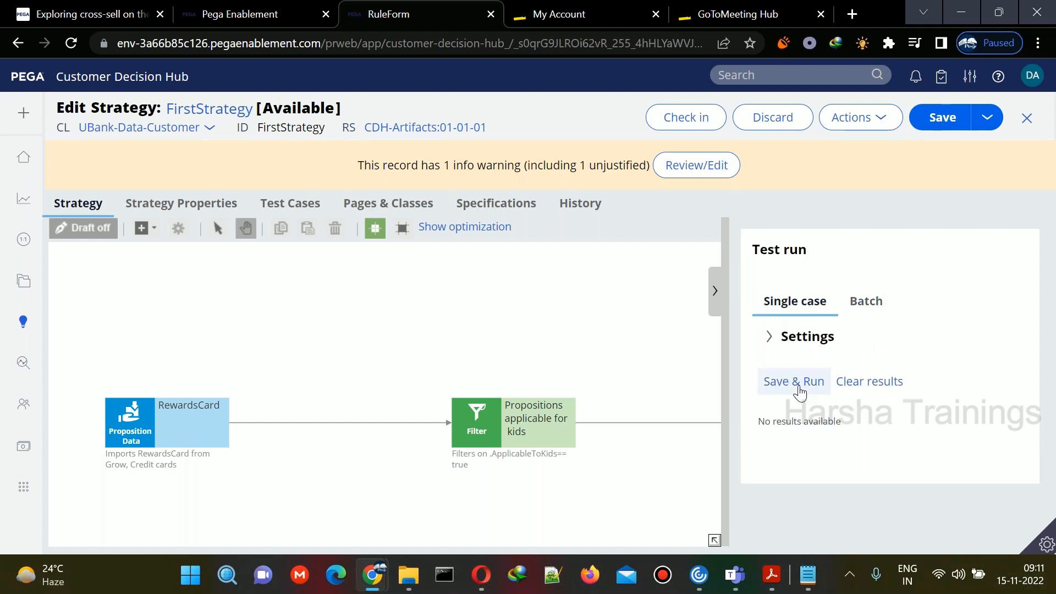
Step: Save and run the single-case test of FirstStrategy with the RewardsCard proposition
{"action": "left_click", "coordinate": [800, 392]}
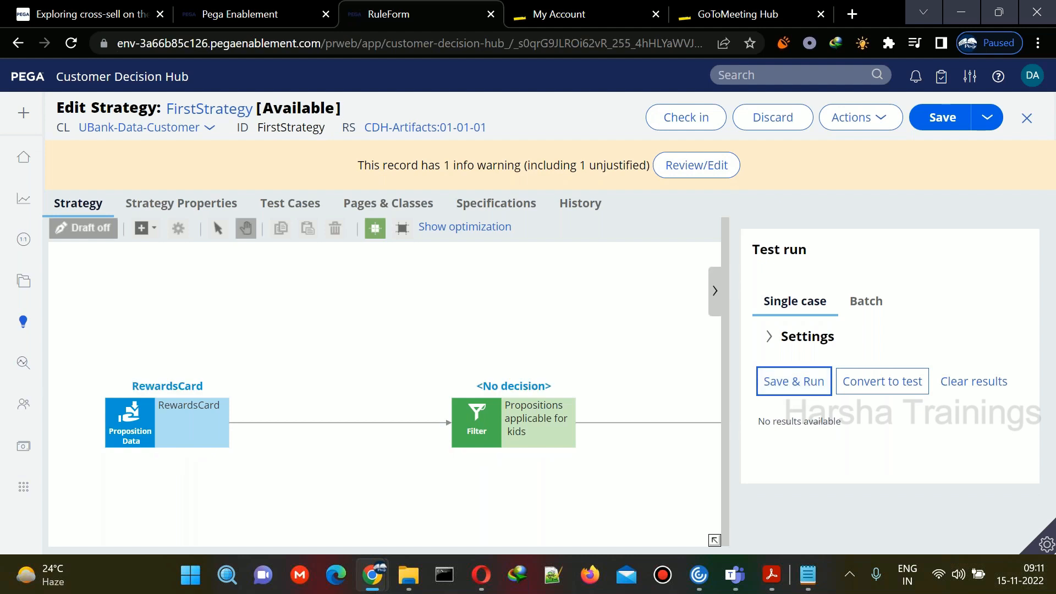
{"action": "left_click_drag", "start_coordinate": [585, 354], "coordinate": [549, 327]}
{"action": "left_click_drag", "start_coordinate": [264, 367], "coordinate": [305, 366]}
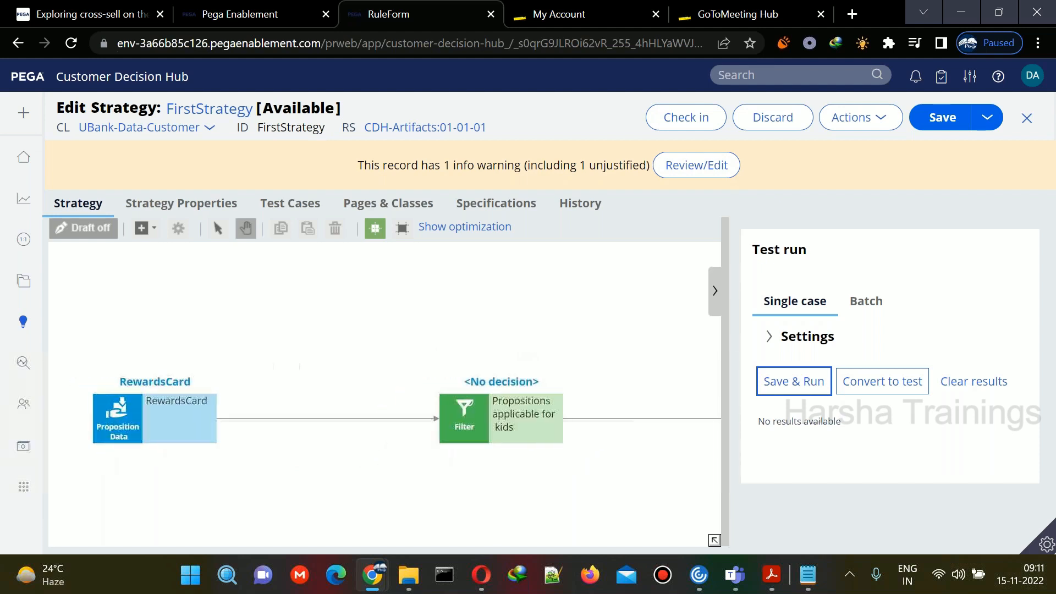
Step: Change the RewardsCard proposition data component to import the entire Credit cards group, submit its properties and save FirstStrategy
{"action": "left_click", "coordinate": [138, 416]}
{"action": "double_click", "coordinate": [140, 416]}
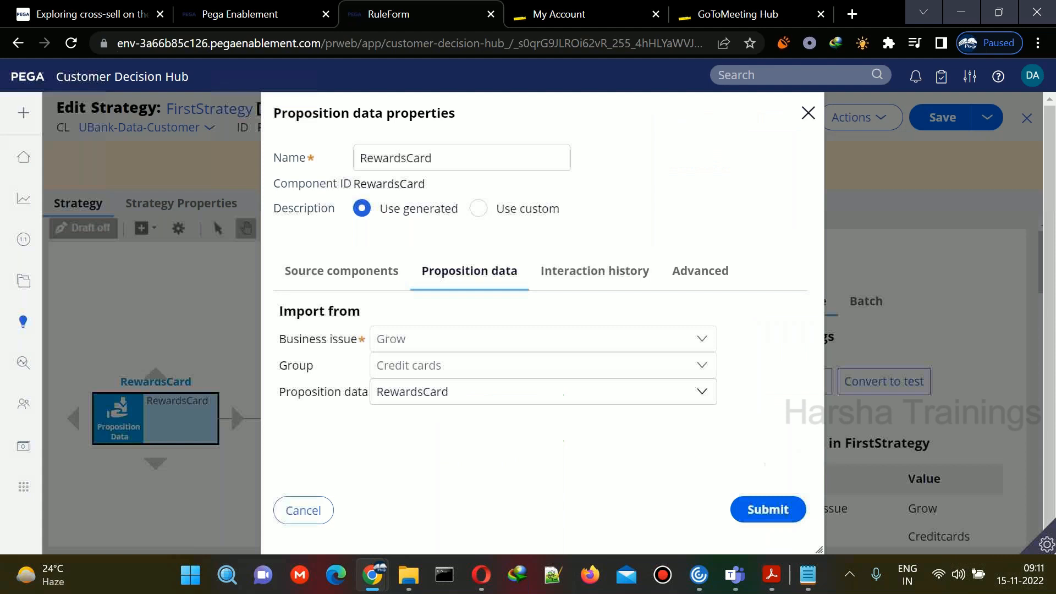
{"action": "left_click", "coordinate": [477, 385]}
{"action": "left_click", "coordinate": [476, 413]}
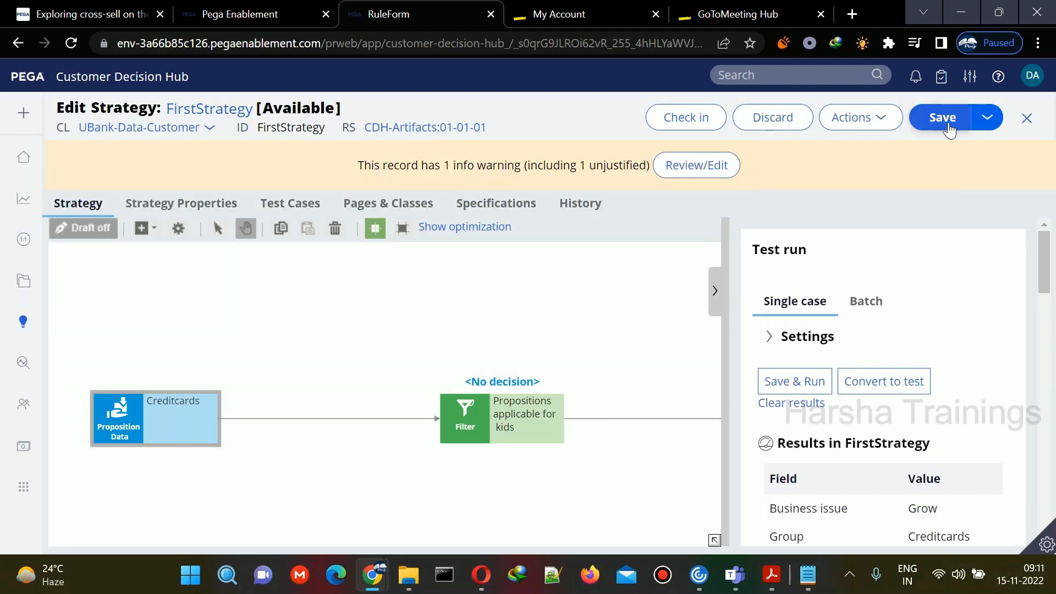
{"action": "left_click", "coordinate": [947, 122]}
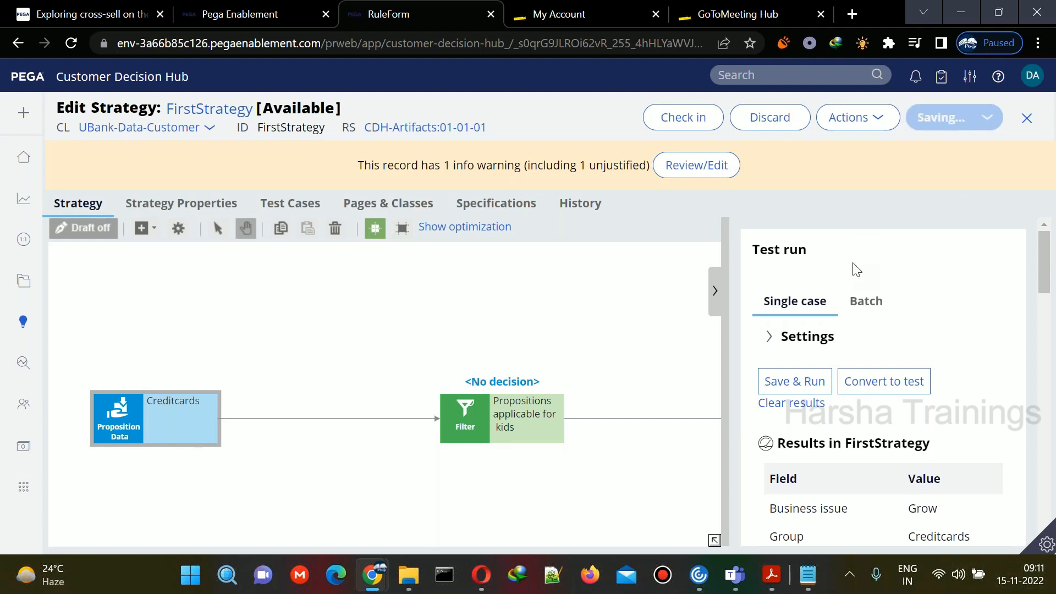
Step: Save and run the single-case test again with the Credit cards group and inspect the Results component's output
{"action": "left_click", "coordinate": [795, 389]}
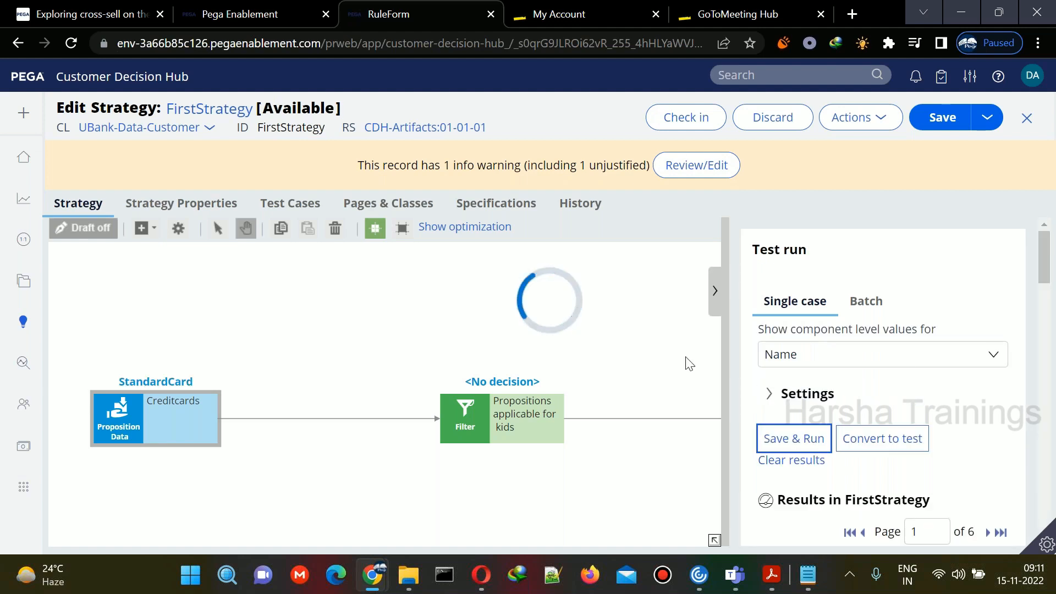
{"action": "left_click_drag", "start_coordinate": [677, 374], "coordinate": [448, 354]}
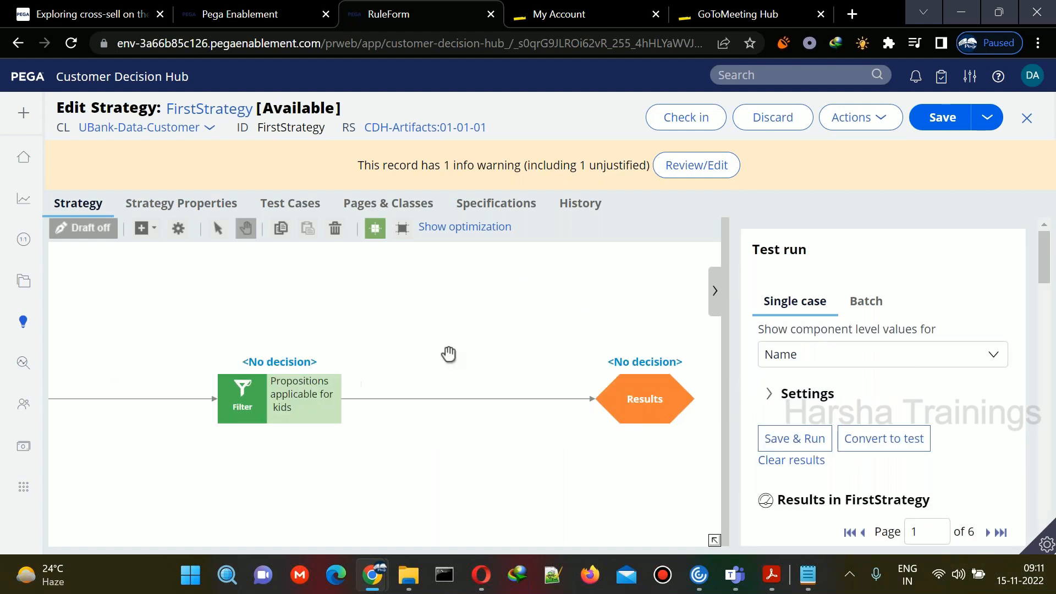
{"action": "left_click", "coordinate": [629, 407]}
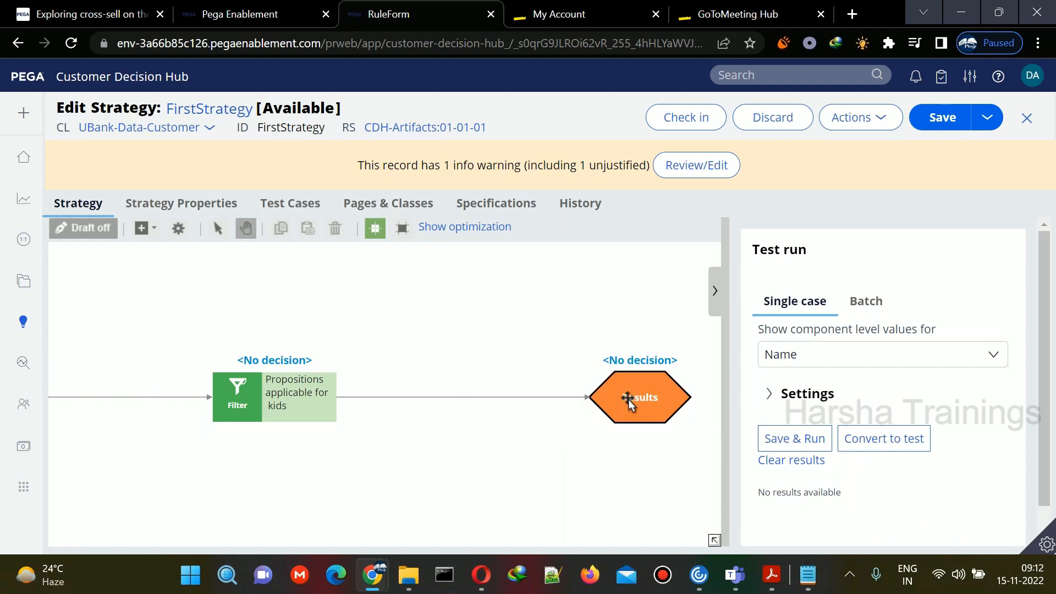
{"action": "left_click_drag", "start_coordinate": [495, 371], "coordinate": [664, 407]}
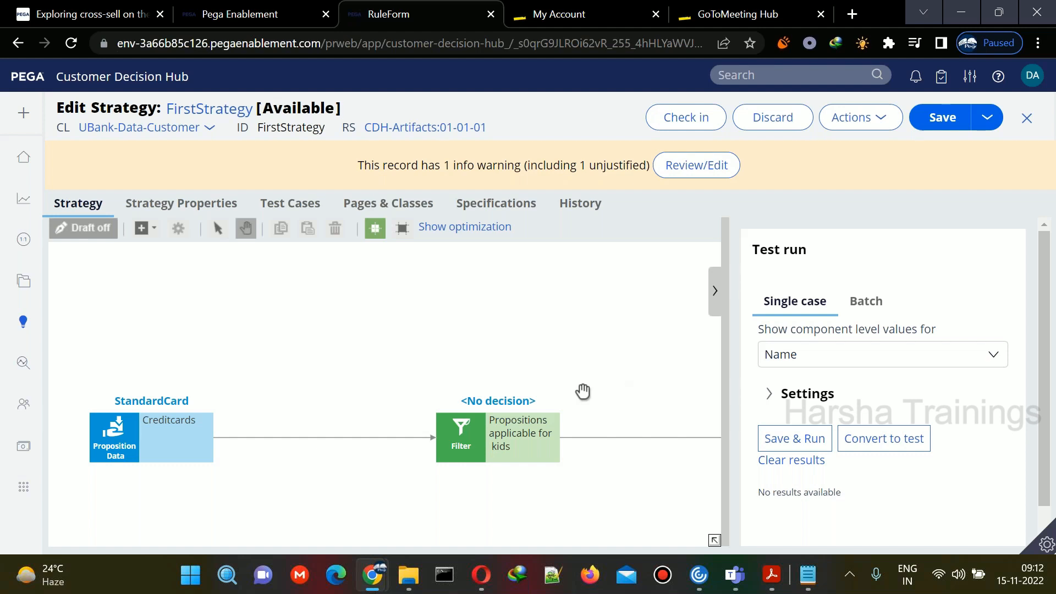
Step: Examine the Creditcards component's test results, paging through the propositions up to page 4
{"action": "left_click", "coordinate": [158, 432]}
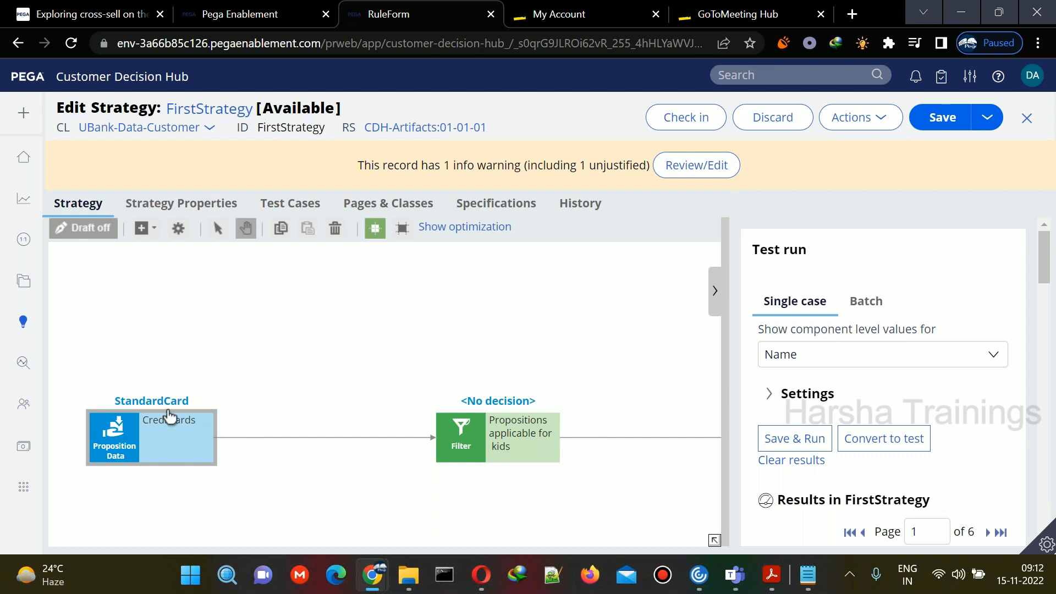
{"action": "left_click", "coordinate": [121, 435]}
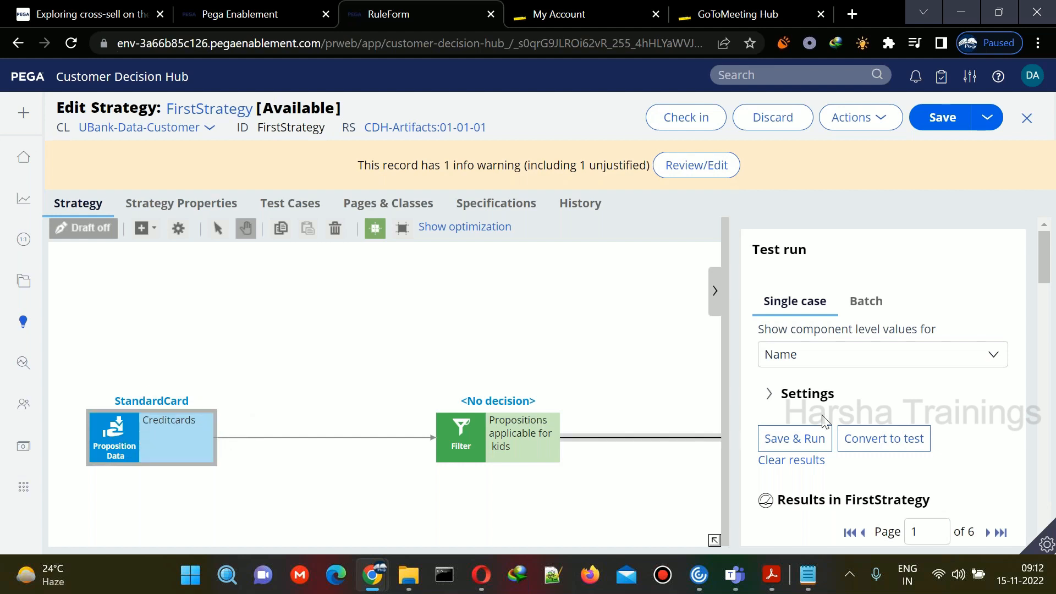
{"action": "left_click_drag", "start_coordinate": [1051, 253], "coordinate": [1037, 266]}
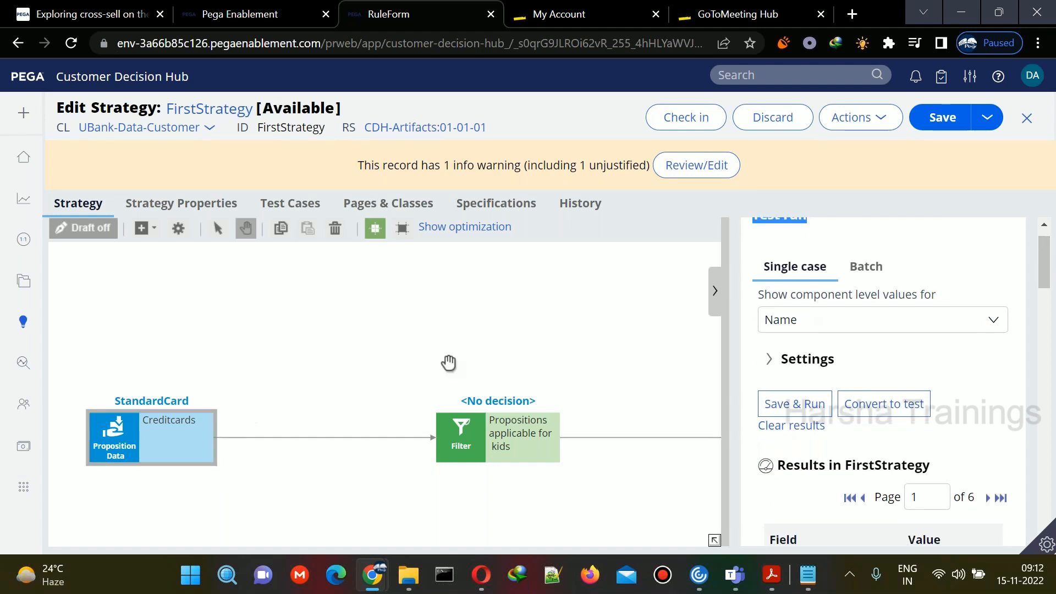
{"action": "scroll", "coordinate": [1045, 280], "scroll_direction": "down", "scroll_amount": 3}
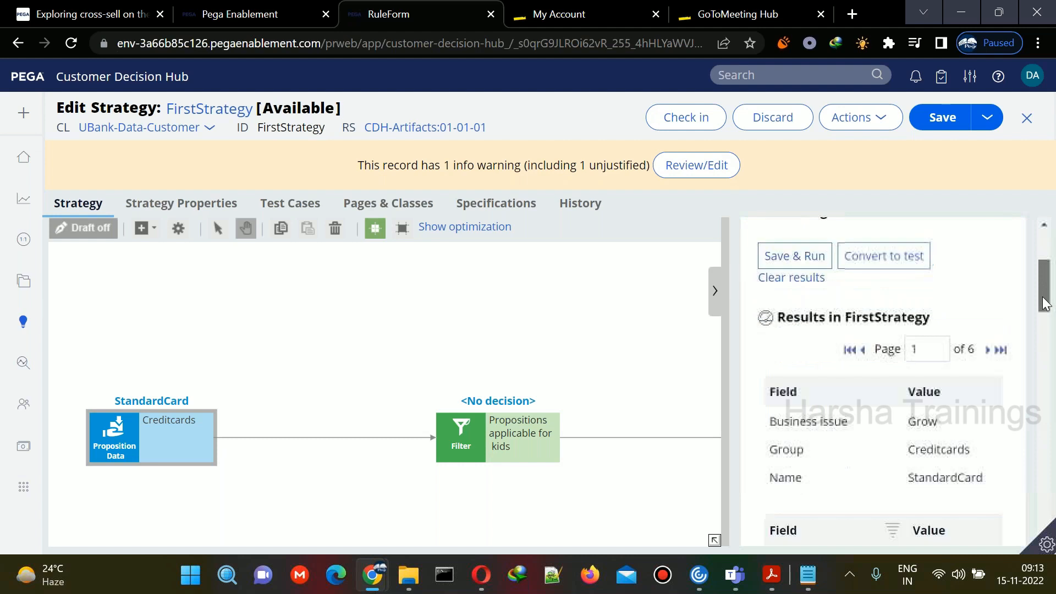
{"action": "double_click", "coordinate": [971, 350]}
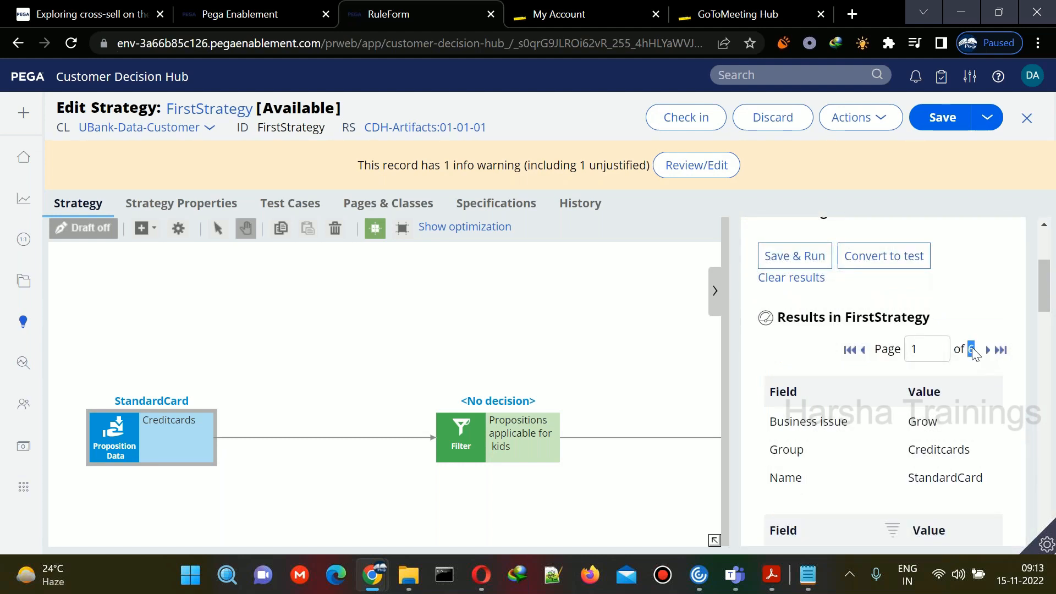
{"action": "left_click", "coordinate": [989, 352]}
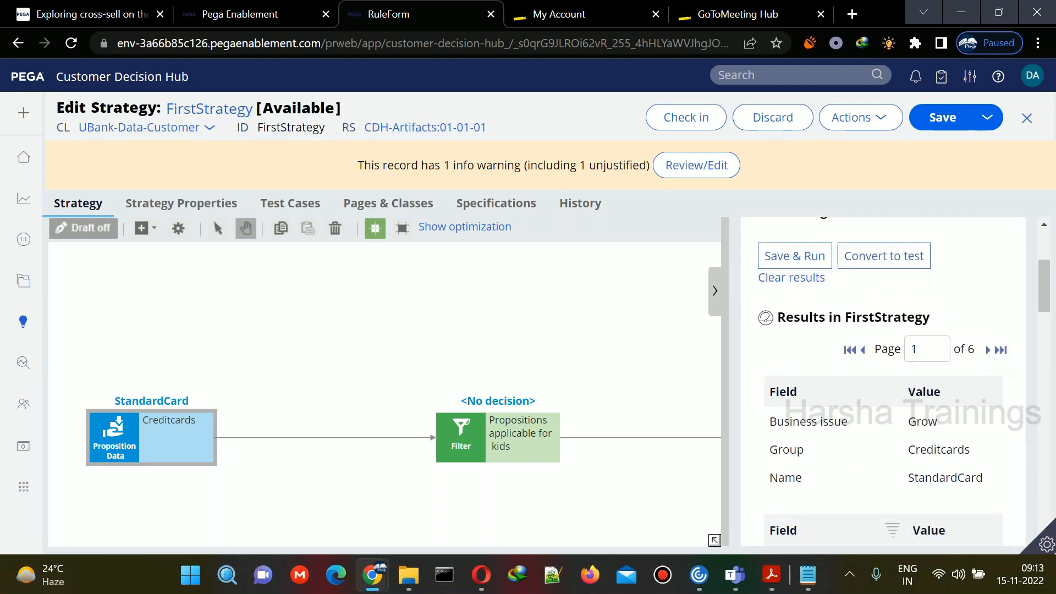
{"action": "left_click", "coordinate": [989, 351]}
{"action": "left_click", "coordinate": [989, 350]}
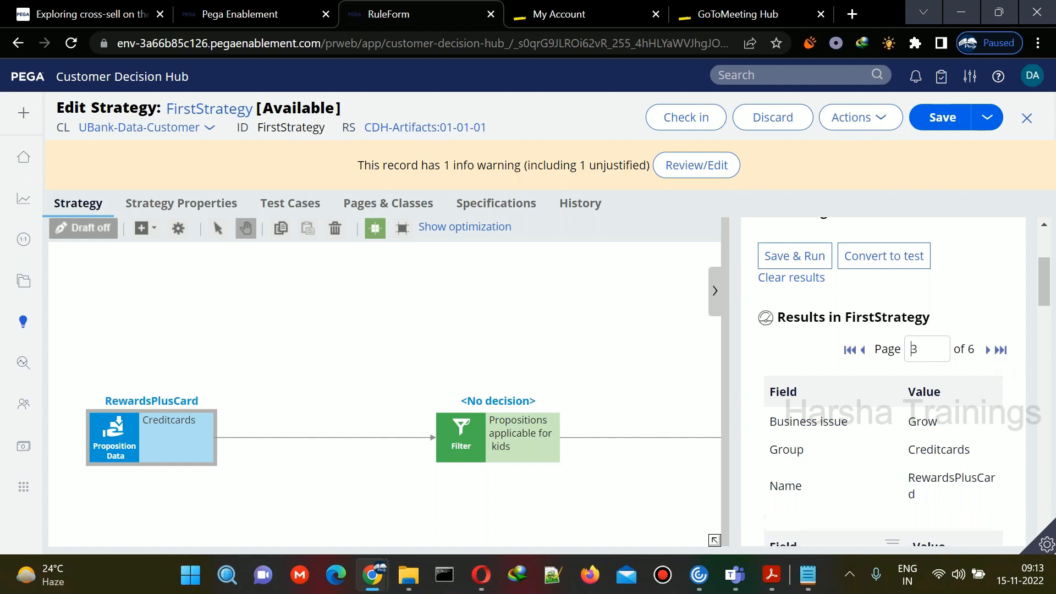
{"action": "left_click", "coordinate": [989, 350]}
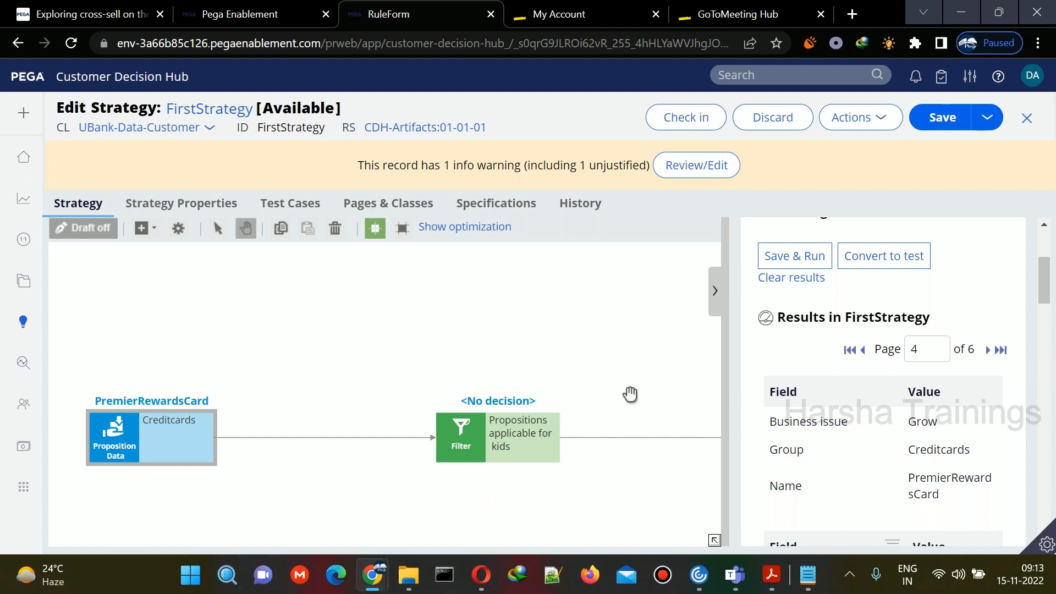
Step: Check the test results of the Filter and Creditcards components, and collapse the Test run pane
{"action": "left_click", "coordinate": [478, 435]}
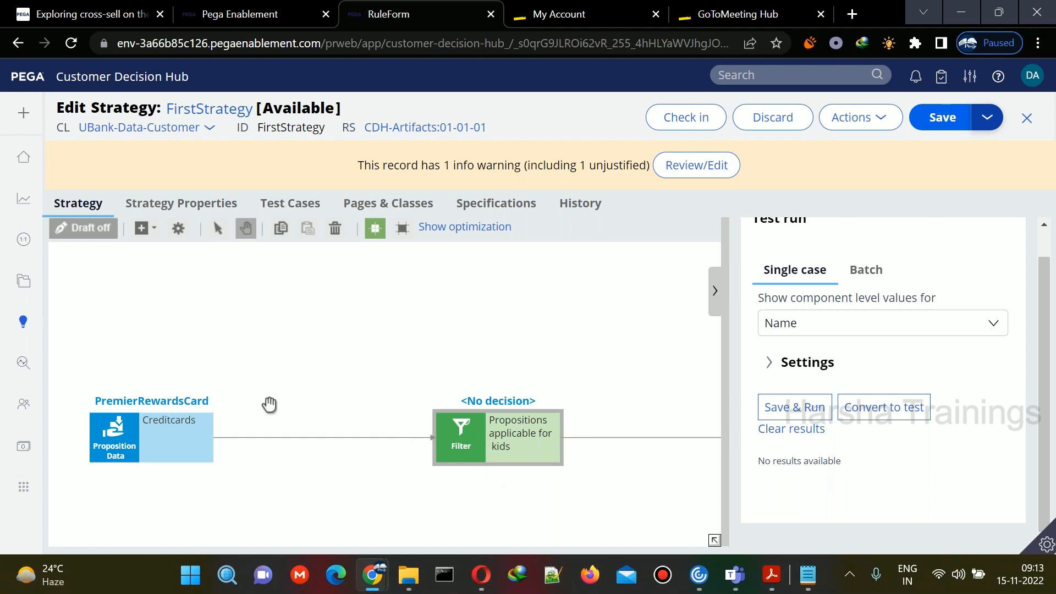
{"action": "left_click", "coordinate": [165, 427]}
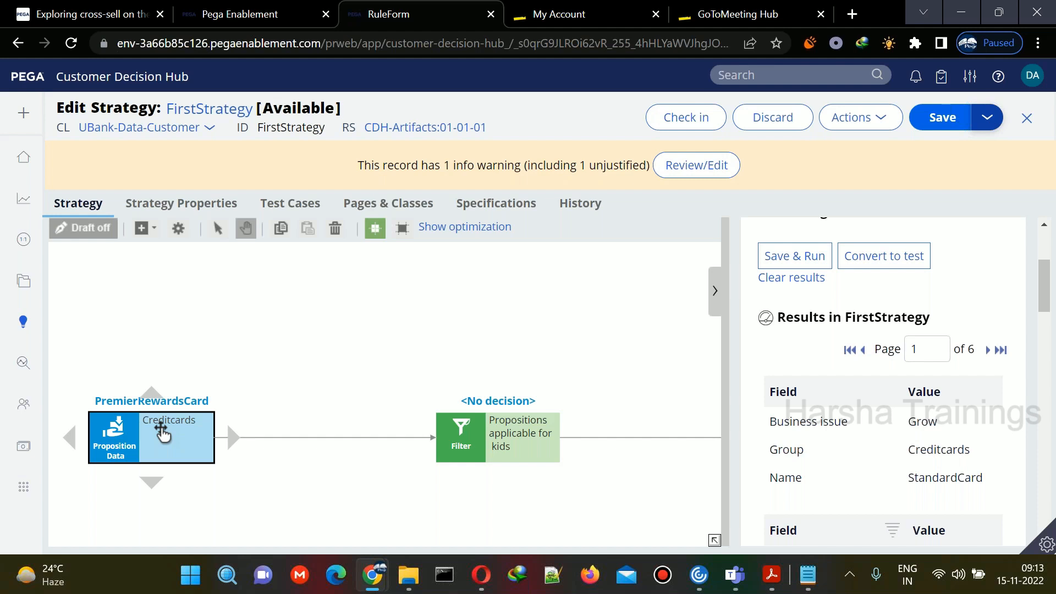
{"action": "left_click", "coordinate": [715, 291]}
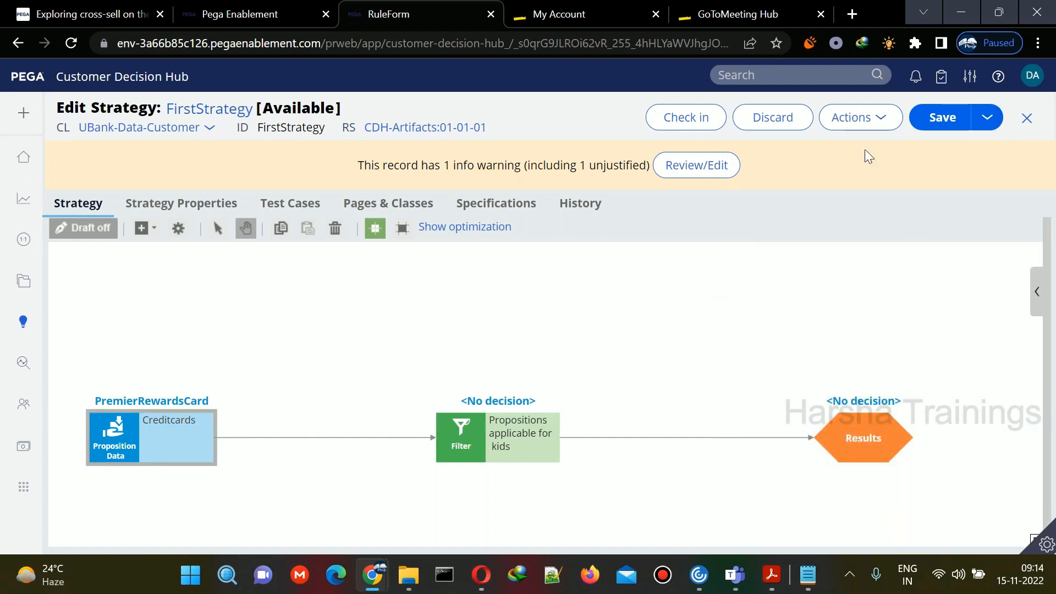
Step: Save FirstStrategy and switch to Dev Studio by way of Prediction Studio
{"action": "left_click", "coordinate": [962, 115]}
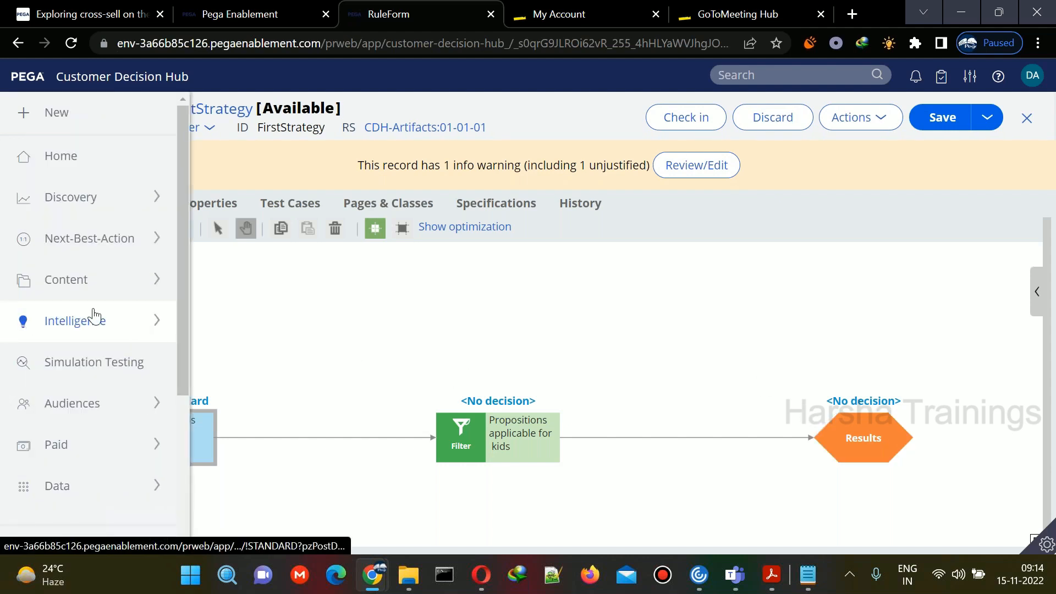
{"action": "left_click", "coordinate": [26, 323]}
{"action": "left_click", "coordinate": [80, 364]}
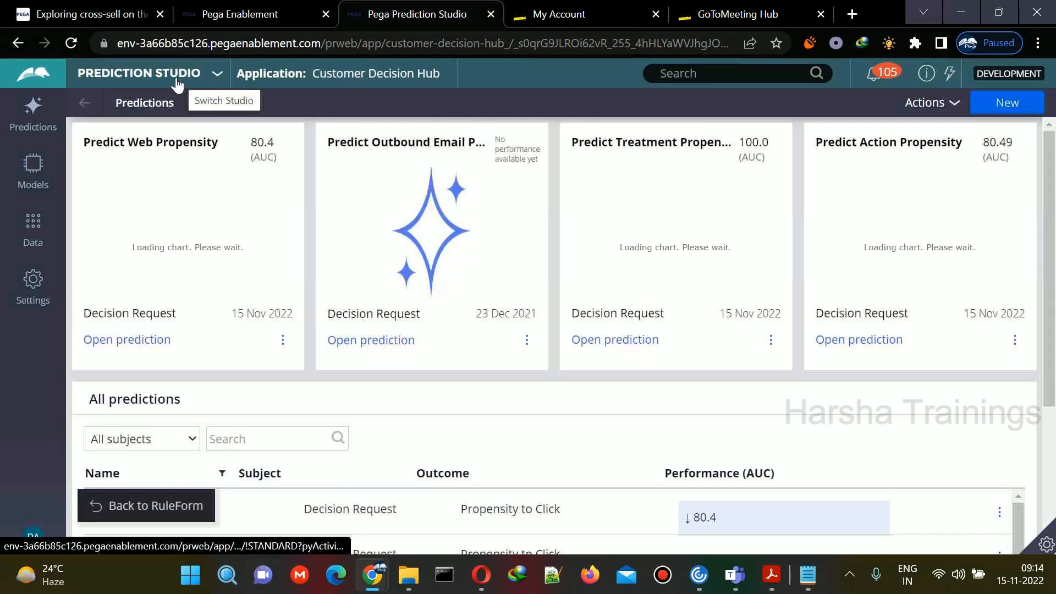
{"action": "left_click", "coordinate": [177, 84]}
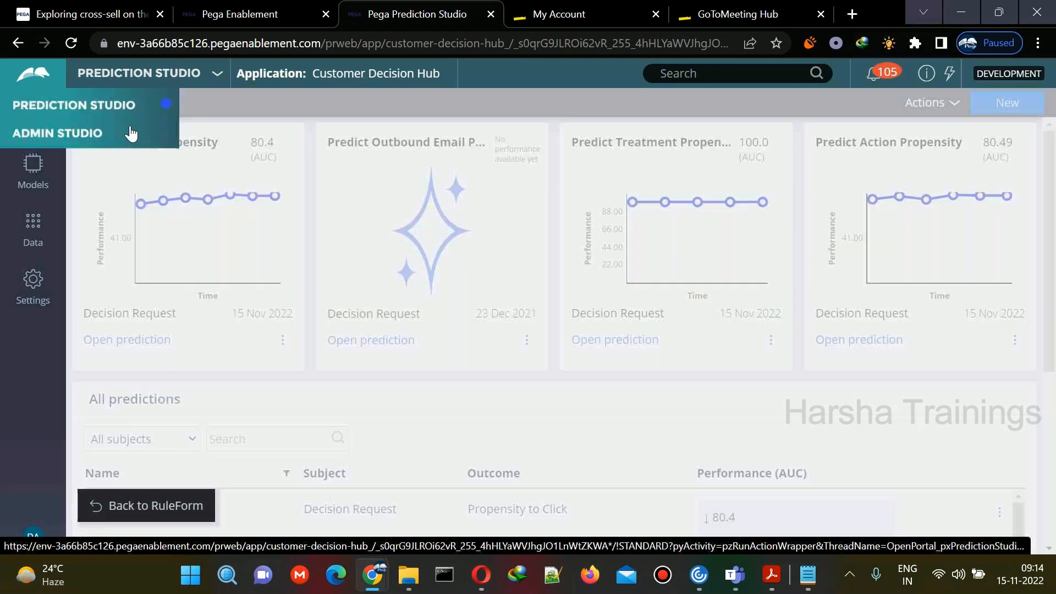
{"action": "left_click", "coordinate": [130, 133]}
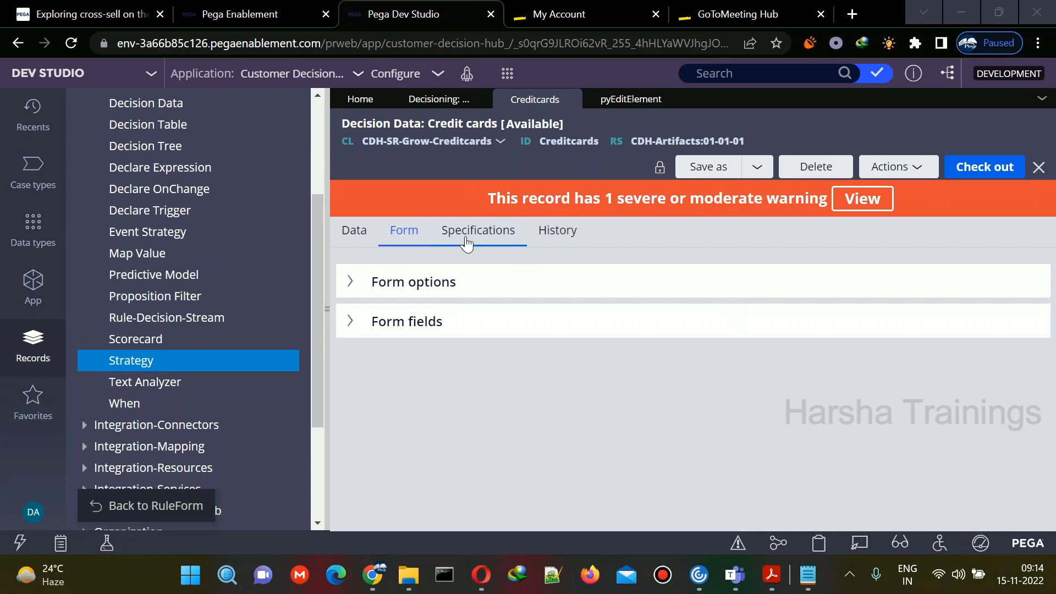
Step: Close the open Creditcards record and reopen the Credit cards decision data from the Proposition Management hierarchy
{"action": "left_click", "coordinate": [364, 286]}
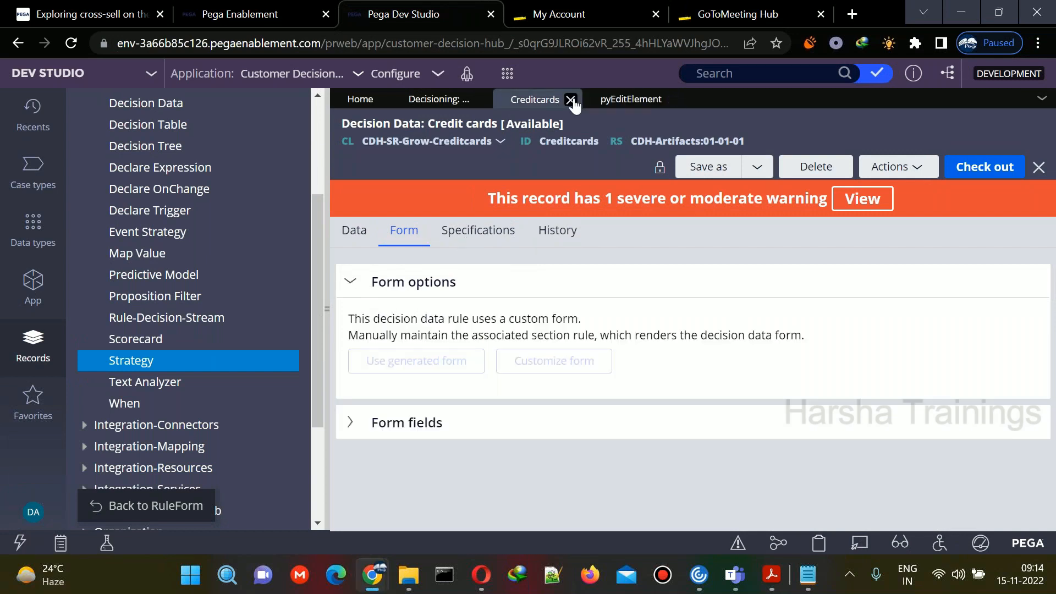
{"action": "left_click", "coordinate": [574, 102]}
{"action": "left_click", "coordinate": [435, 100]}
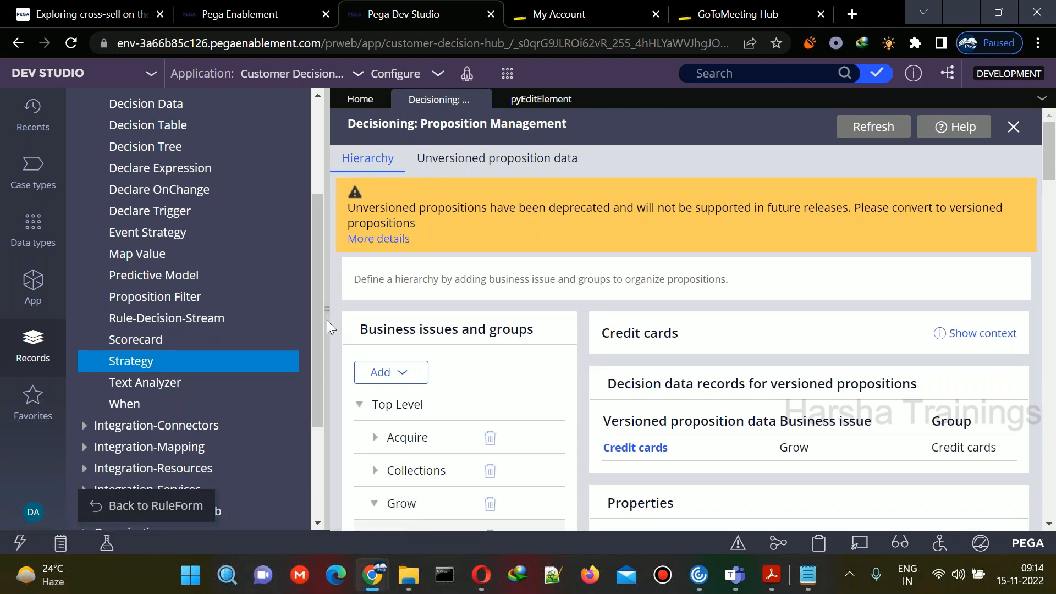
{"action": "left_click_drag", "start_coordinate": [328, 312], "coordinate": [326, 312]}
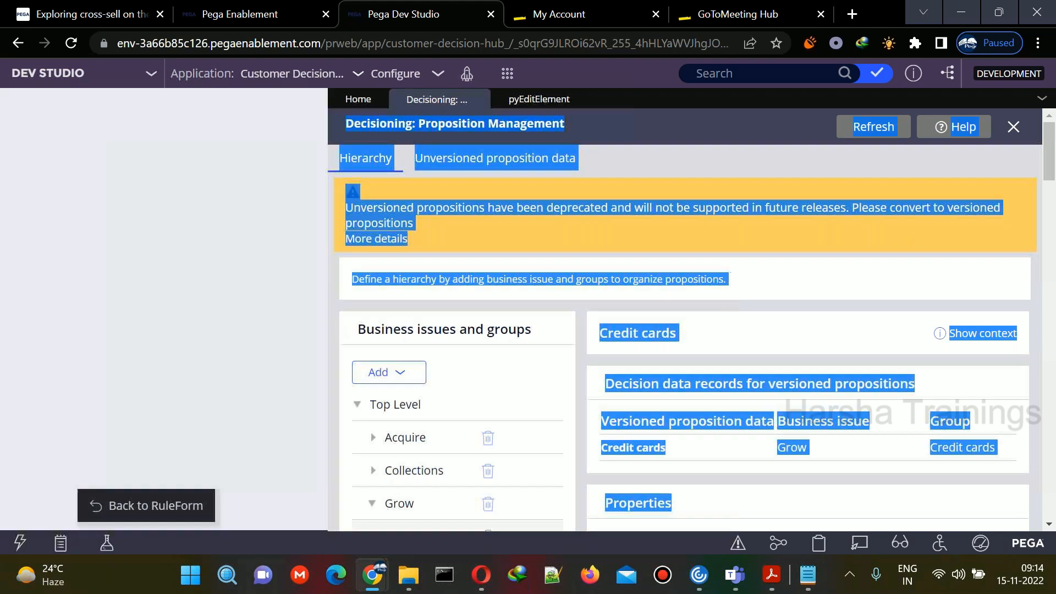
{"action": "left_click", "coordinate": [436, 288]}
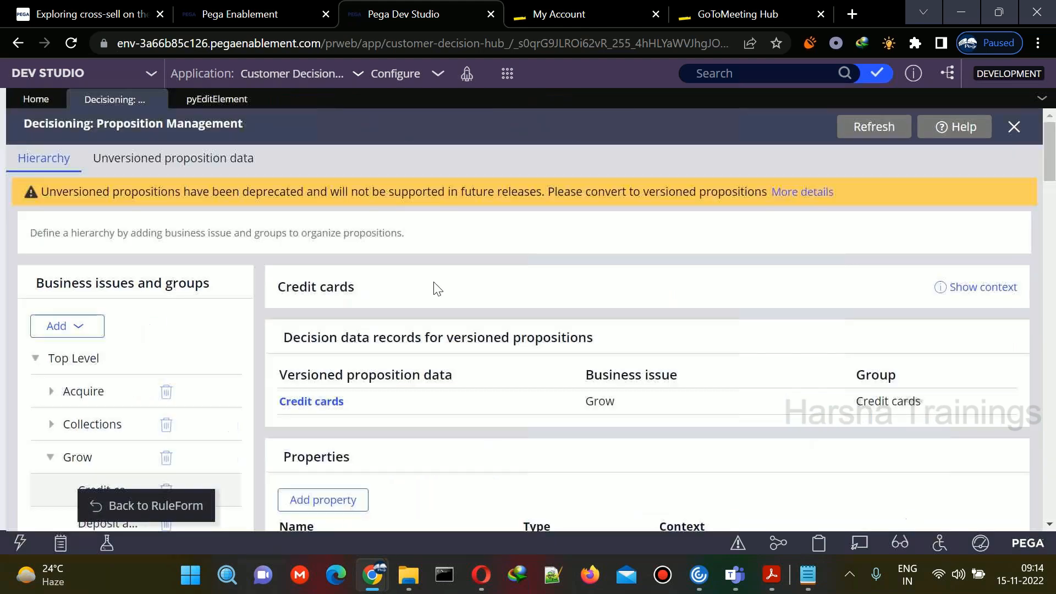
{"action": "left_click", "coordinate": [289, 403]}
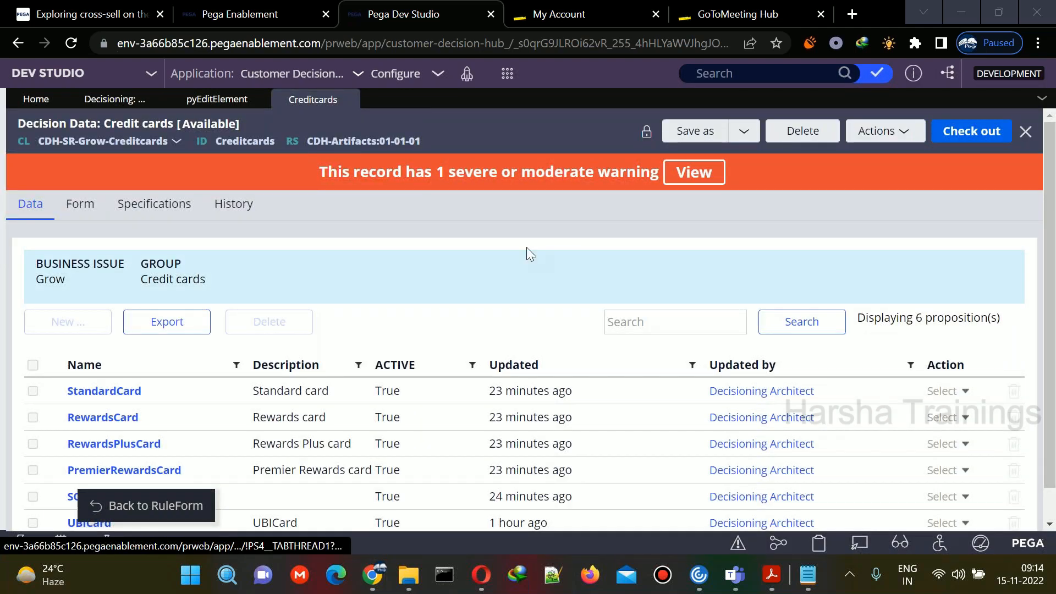
Step: Show the form definition of the Credit cards decision data and check out the record
{"action": "left_click", "coordinate": [83, 207]}
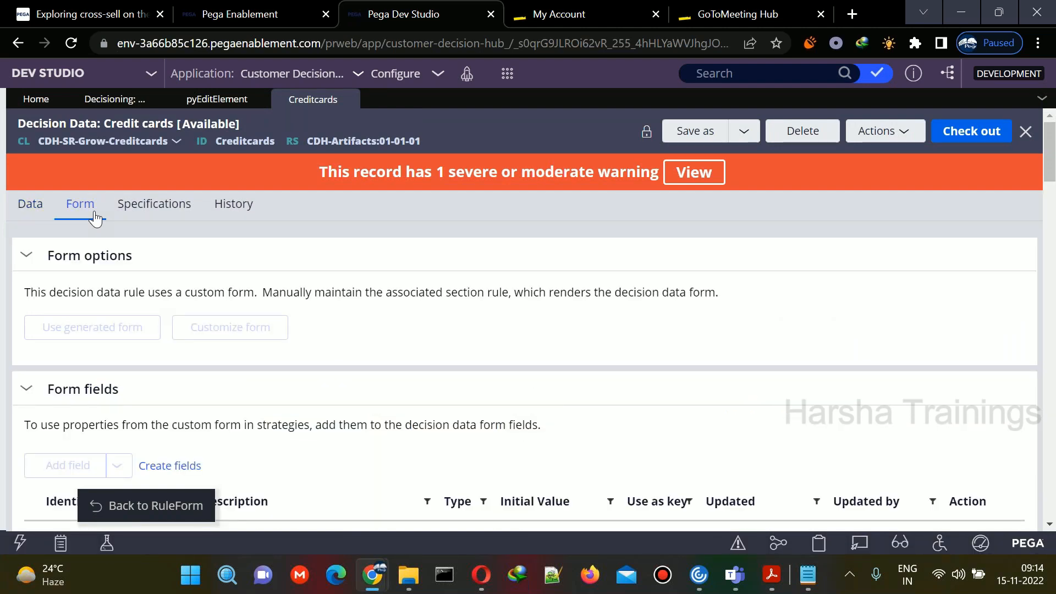
{"action": "key", "text": "alt+Tab"}
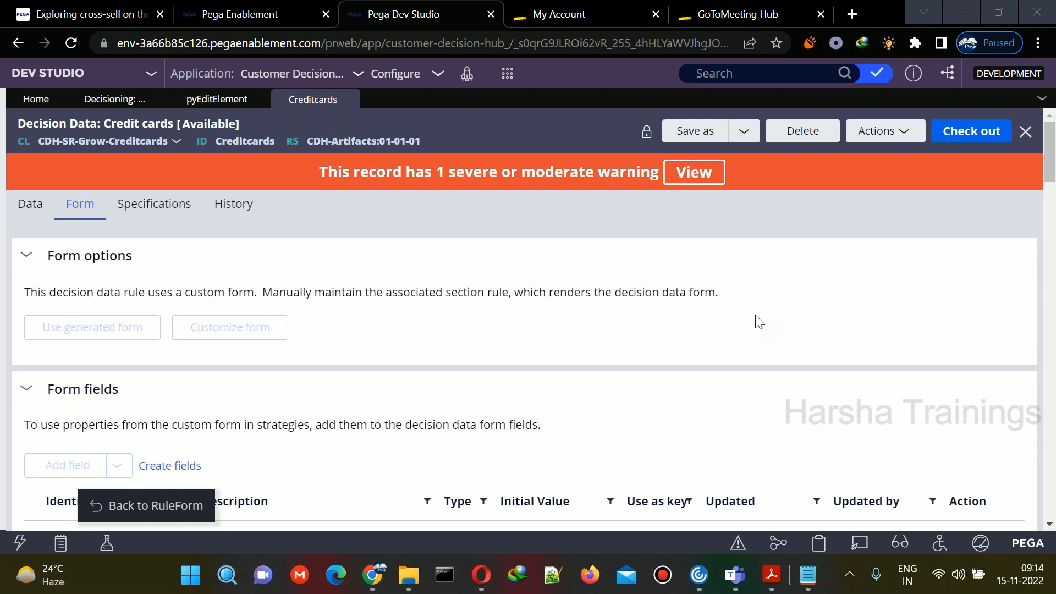
{"action": "key", "text": "alt+Tab"}
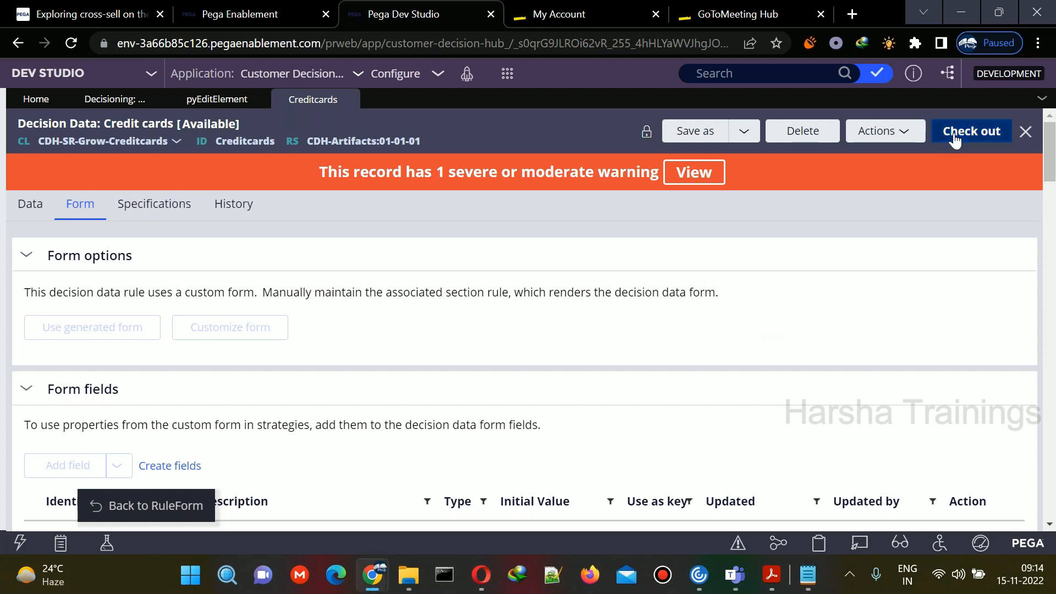
{"action": "key", "text": "alt+Tab"}
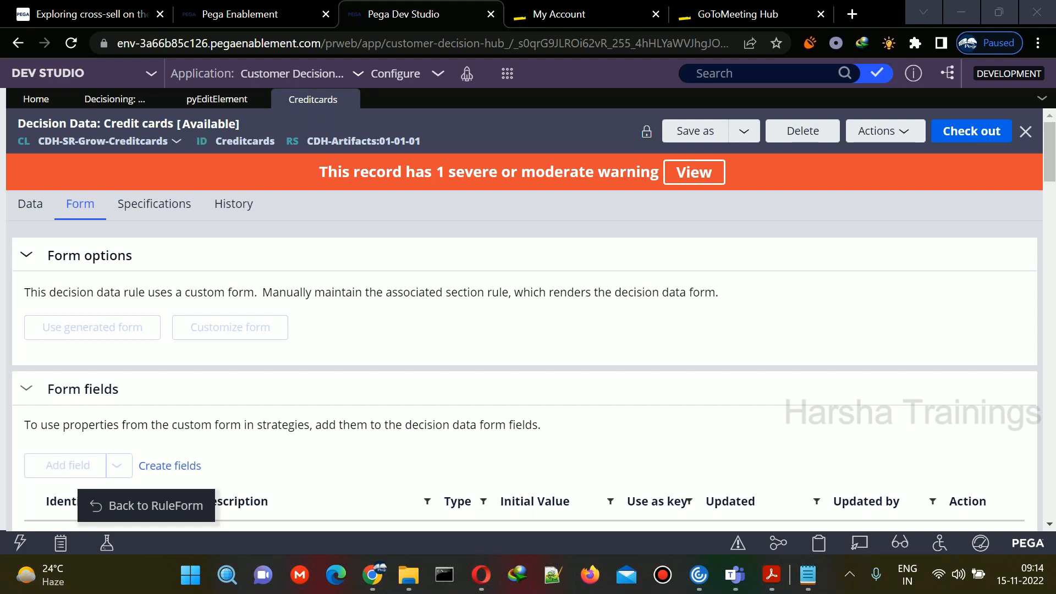
{"action": "left_click", "coordinate": [971, 132]}
Step: Compare the fields in the pyEditElement section with the form fields listed in the Credit cards decision data
{"action": "left_click", "coordinate": [217, 100]}
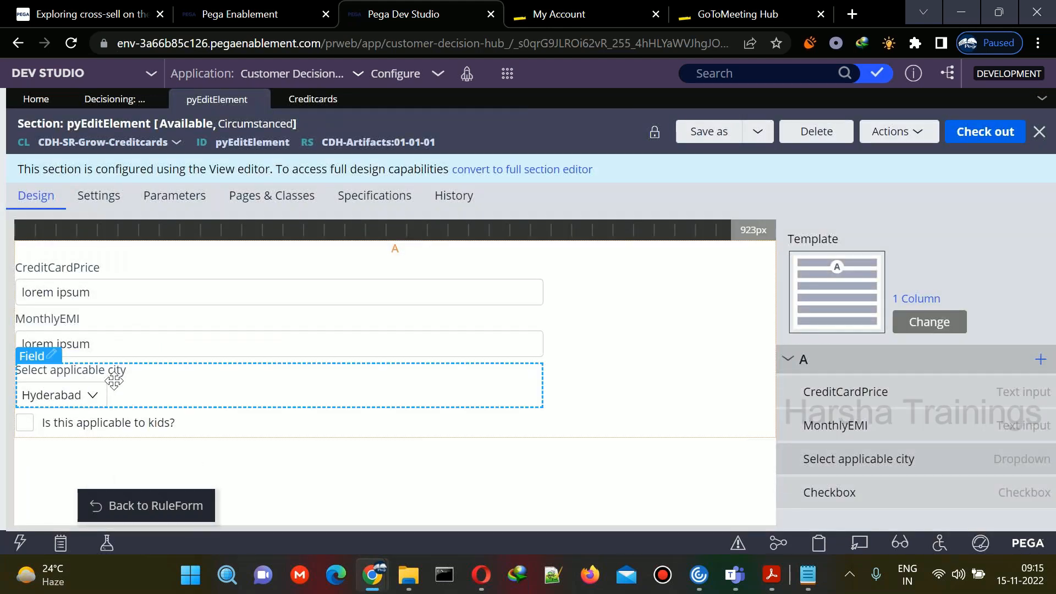
{"action": "left_click", "coordinate": [115, 427]}
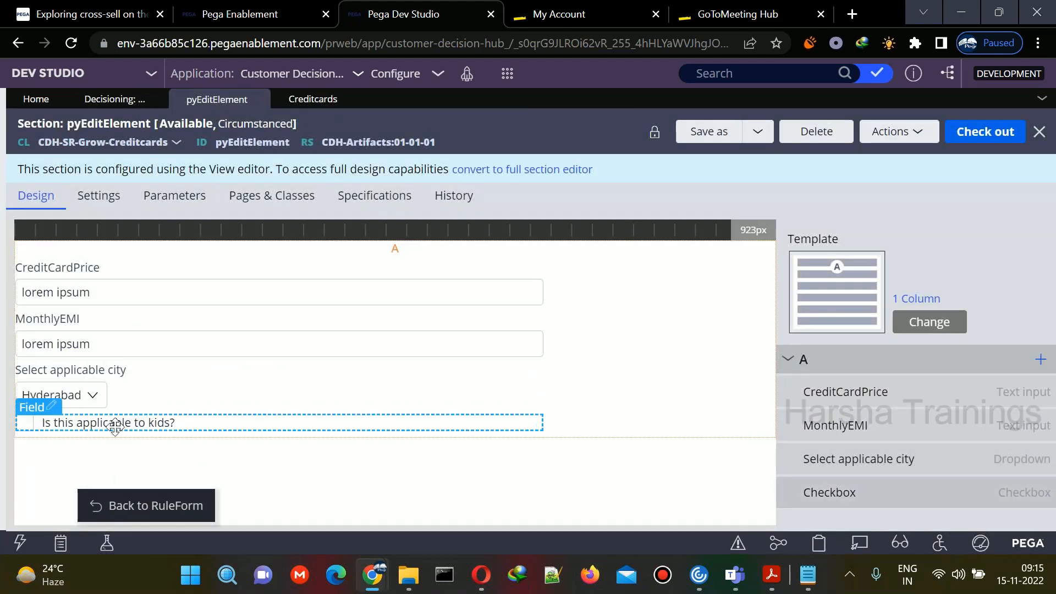
{"action": "left_click", "coordinate": [313, 102]}
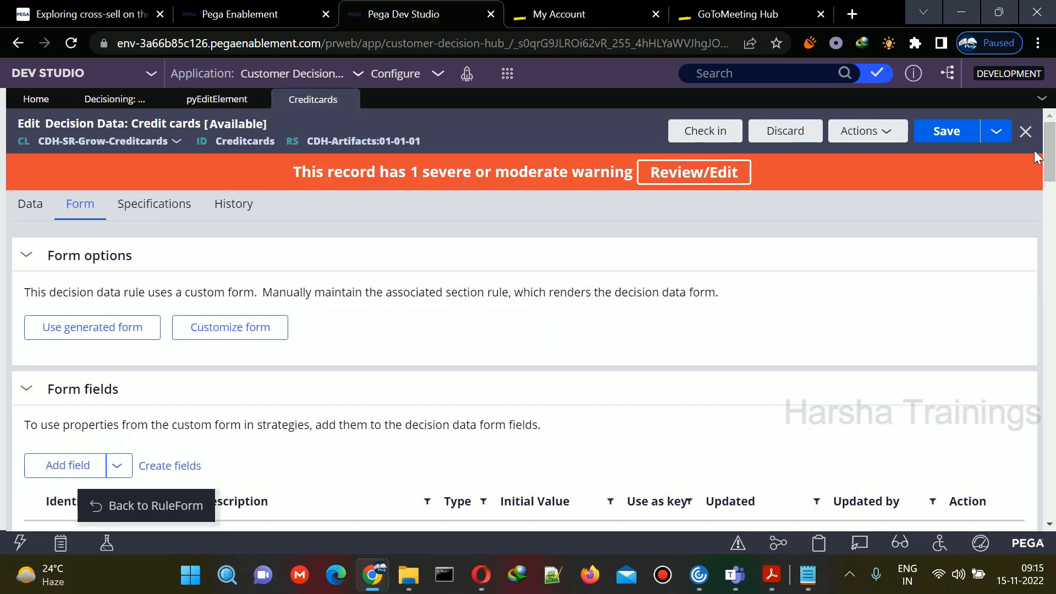
{"action": "left_click", "coordinate": [217, 99]}
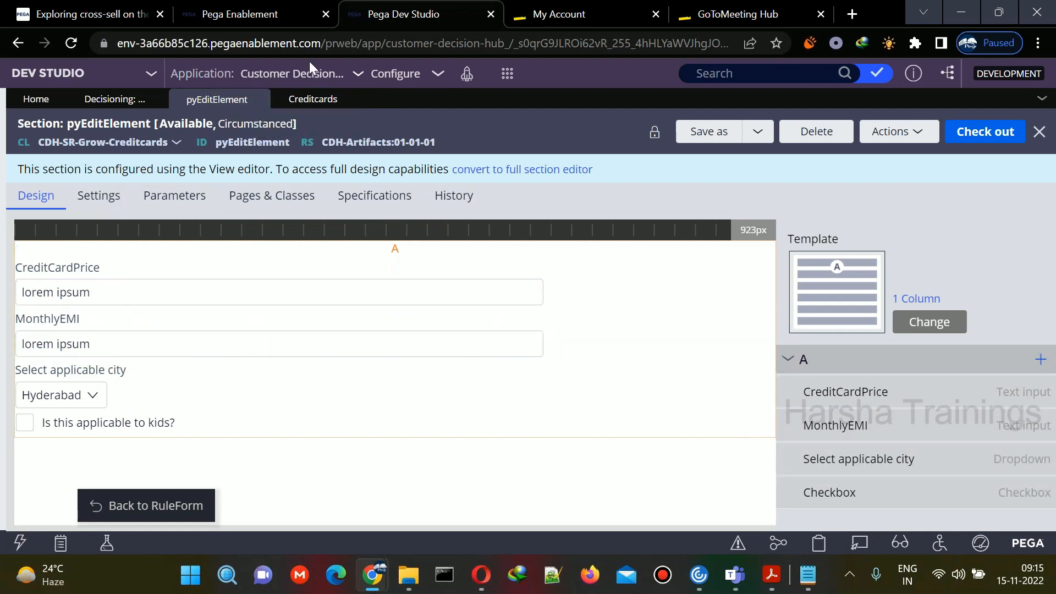
{"action": "left_click", "coordinate": [342, 101]}
{"action": "left_click_drag", "start_coordinate": [1052, 160], "coordinate": [1050, 514]}
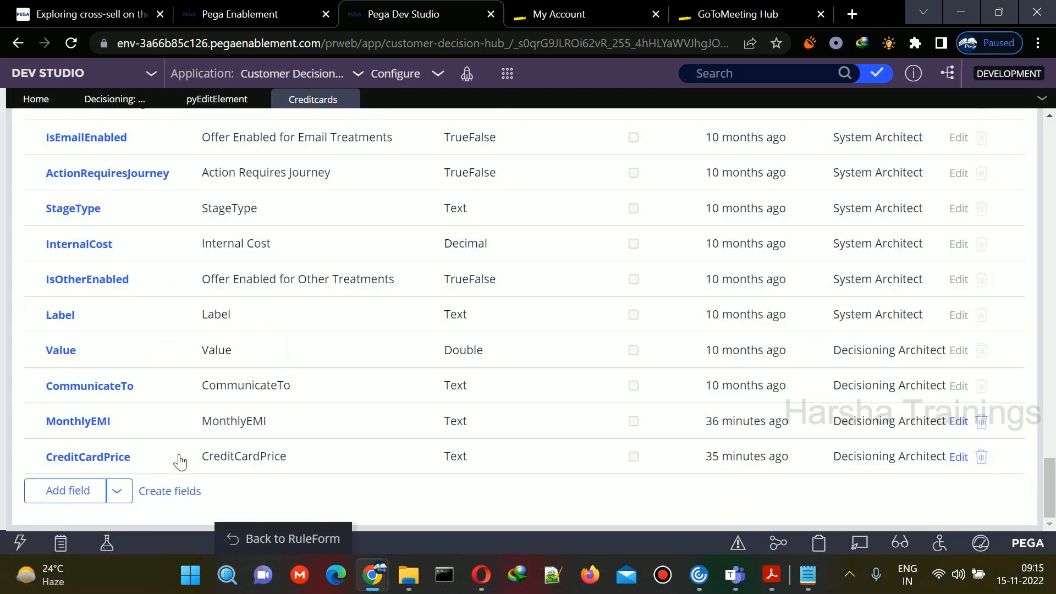
Step: Add a form field with the identifier ApplableCity to the Credit cards decision data
{"action": "left_click", "coordinate": [87, 487]}
{"action": "left_click", "coordinate": [220, 100]}
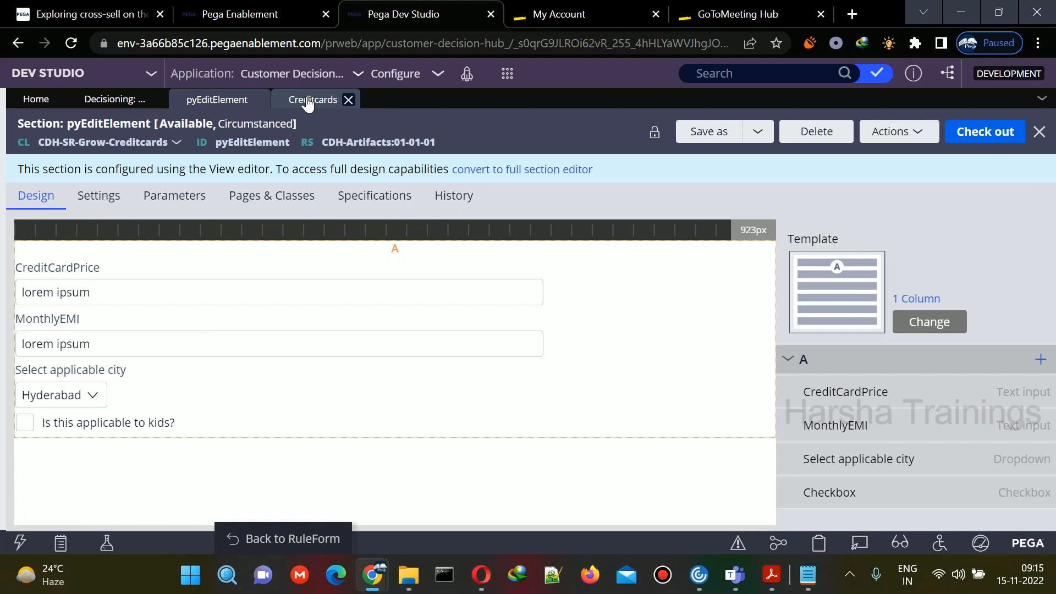
{"action": "left_click", "coordinate": [308, 104]}
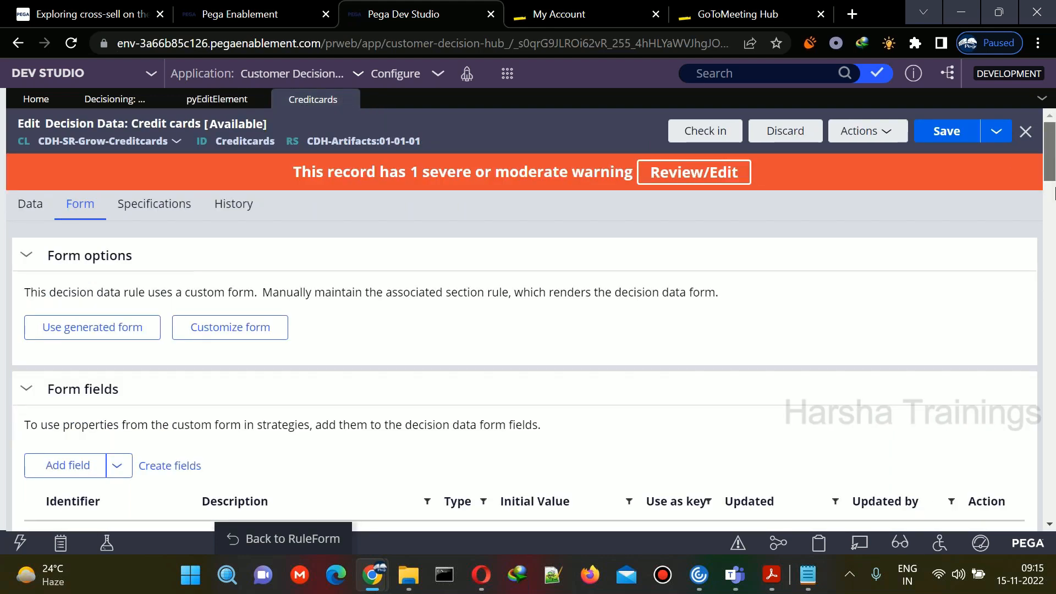
{"action": "scroll", "coordinate": [1054, 192], "scroll_direction": "down", "scroll_amount": 10}
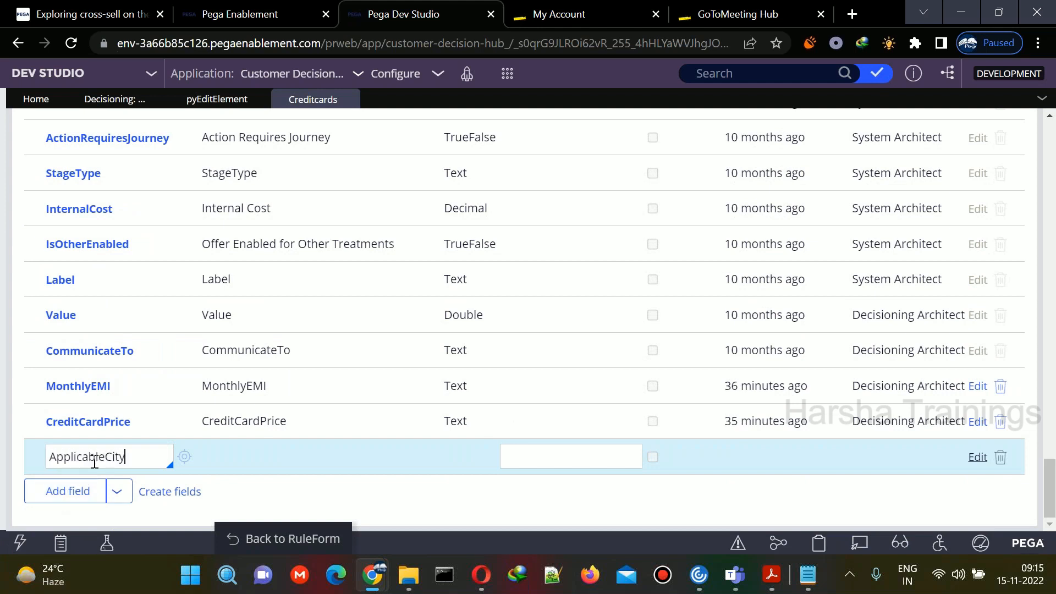
{"action": "left_click", "coordinate": [75, 496]}
{"action": "left_click", "coordinate": [83, 457]}
{"action": "key", "text": "BackSpace"}
{"action": "key", "text": "BackSpace"}
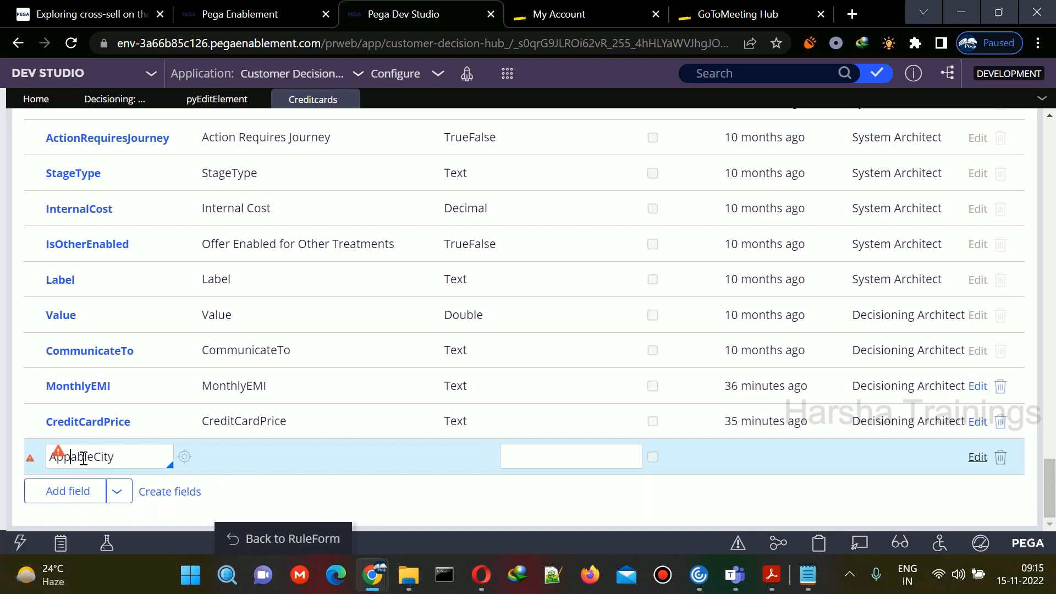
{"action": "left_click", "coordinate": [237, 494]}
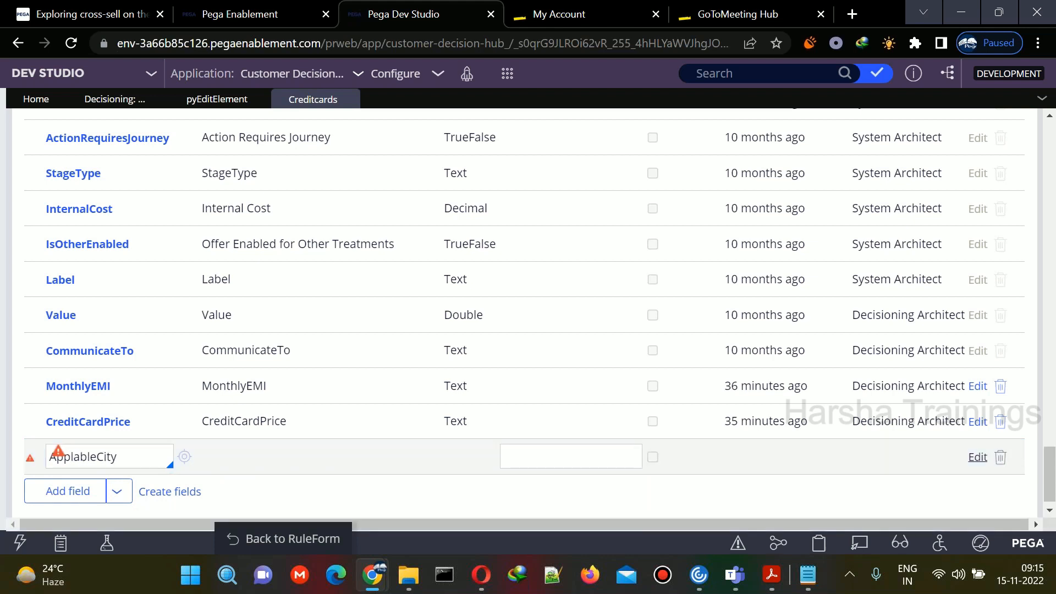
Step: Add another form field with the identifier ApplicableForKids, minimizing the Teams chat window that interrupts the entry
{"action": "left_click", "coordinate": [81, 496]}
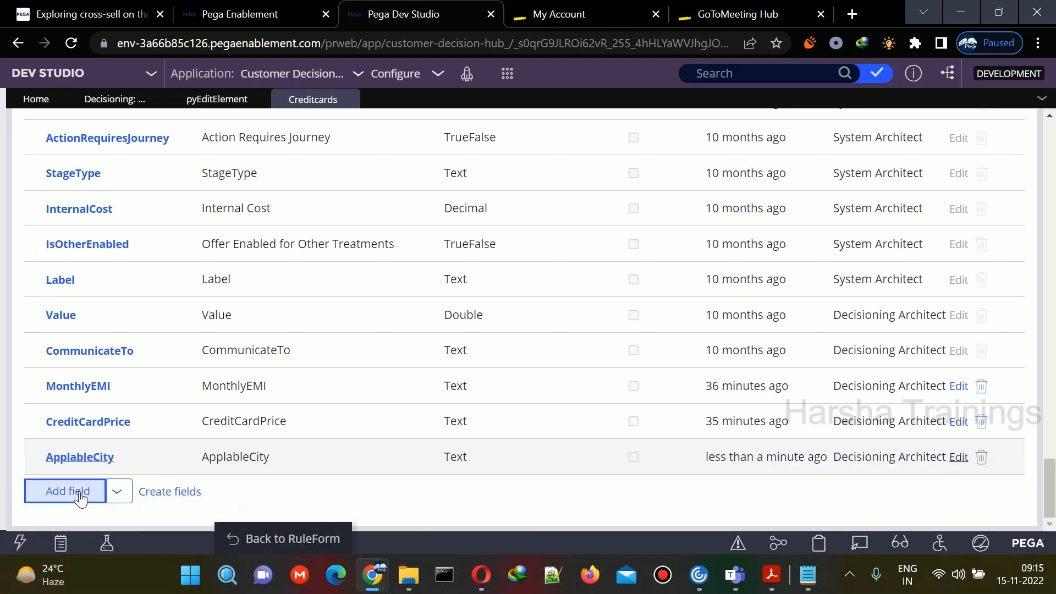
{"action": "type", "text": "Applicable"}
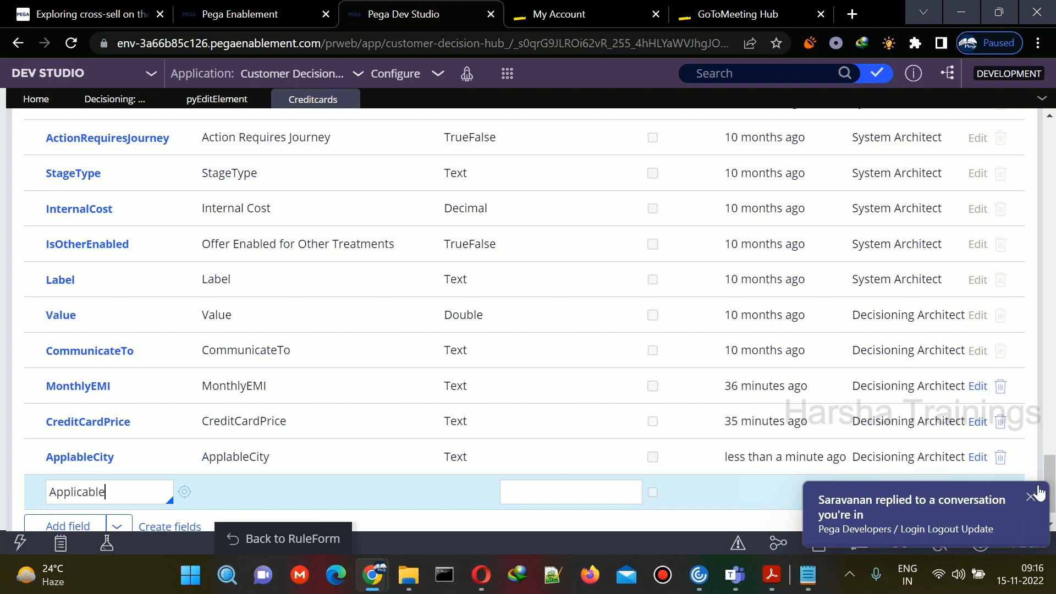
{"action": "left_click", "coordinate": [1034, 498]}
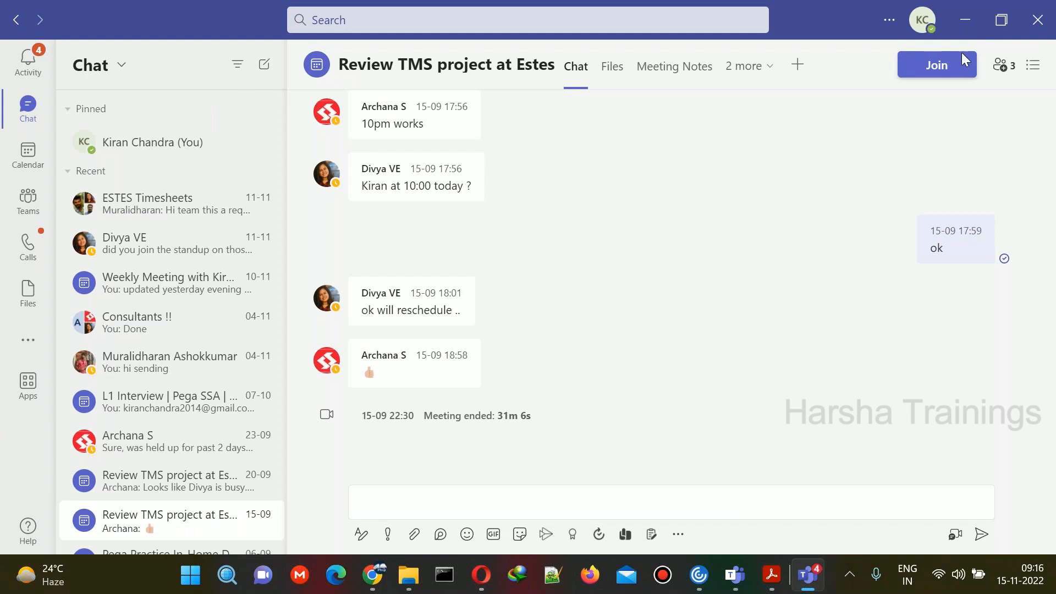
{"action": "left_click", "coordinate": [972, 24]}
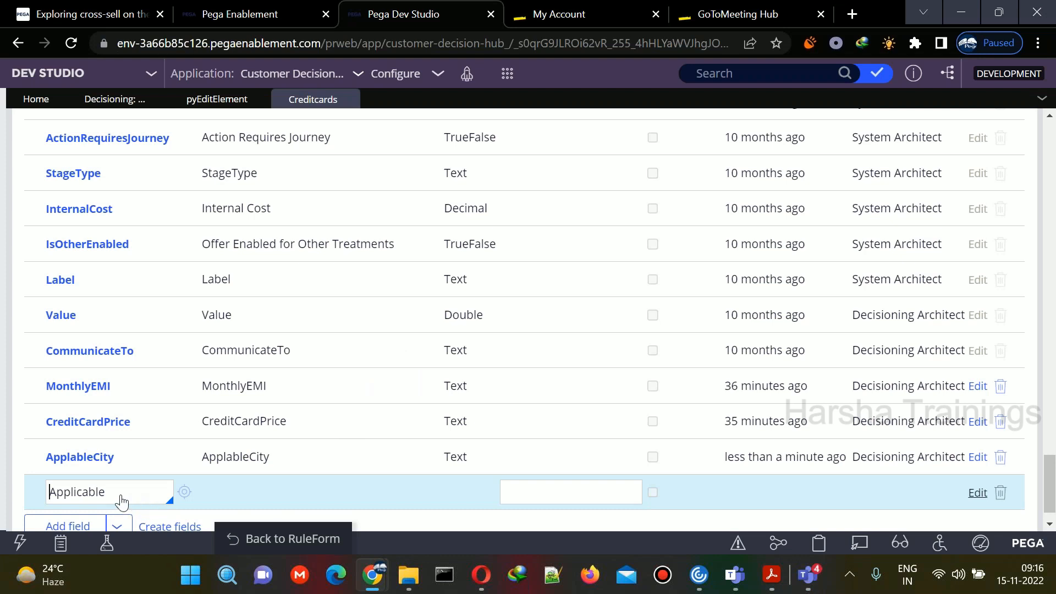
{"action": "key", "text": "End"}
{"action": "type", "text": "ForKids"}
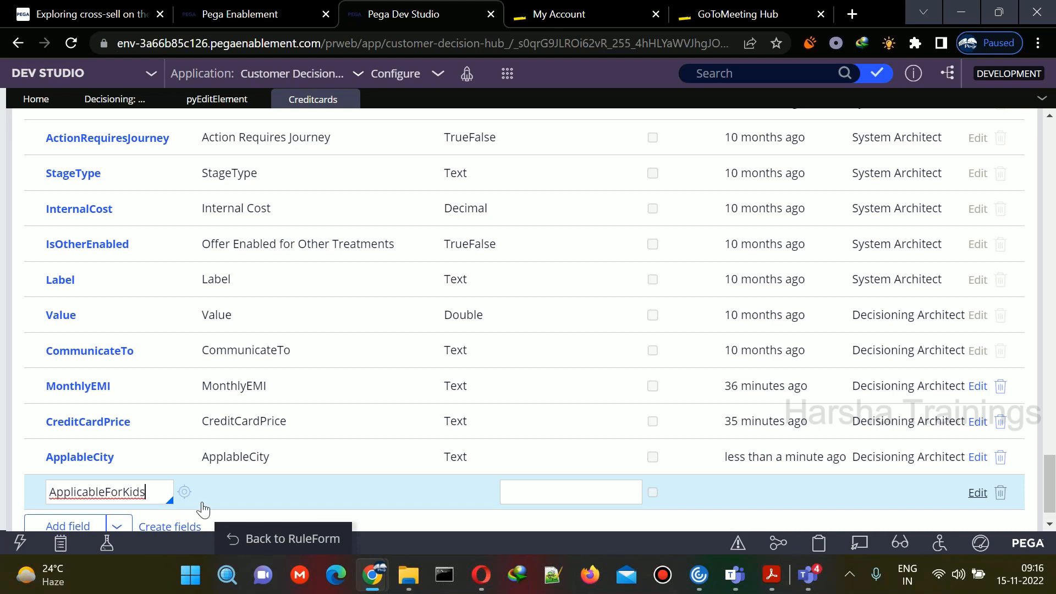
{"action": "left_click", "coordinate": [421, 520]}
Step: Look up the property behind the "Is this applicable to kids?" checkbox in pyEditElement and change the new field's identifier to ApplicableToKids
{"action": "left_click", "coordinate": [214, 102]}
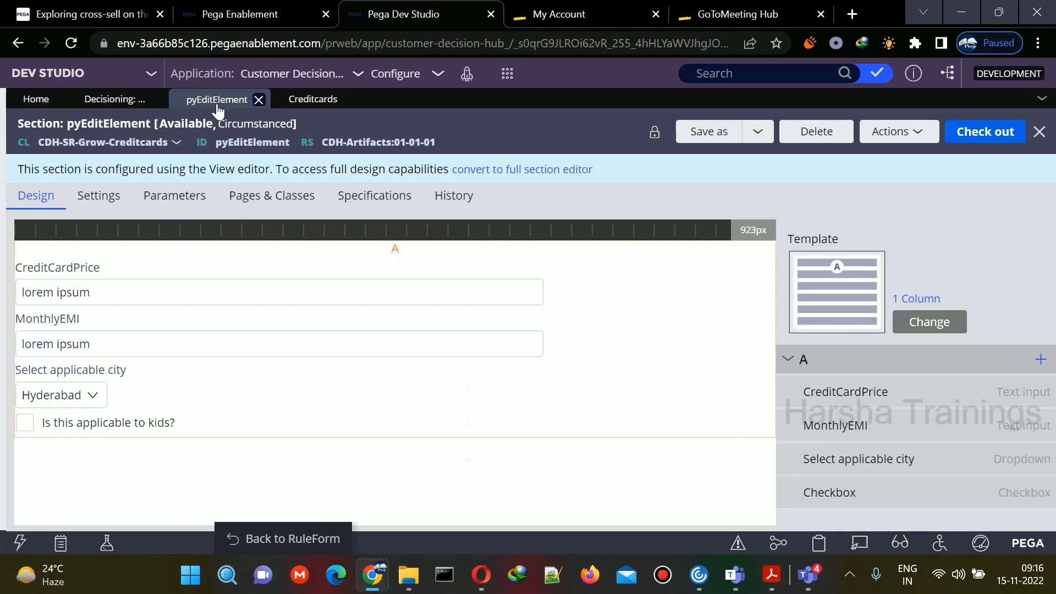
{"action": "left_click", "coordinate": [73, 427]}
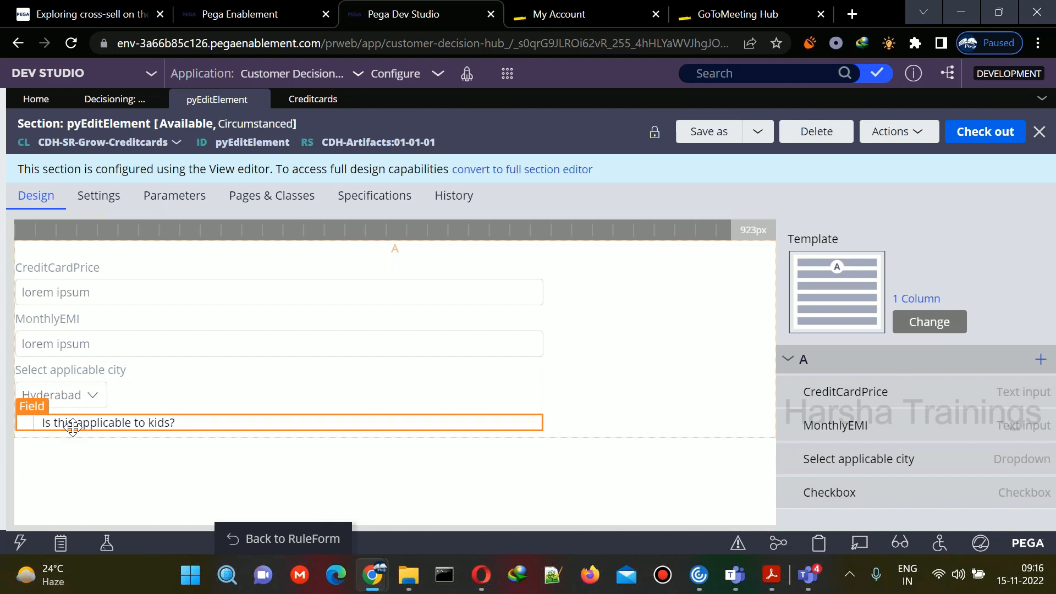
{"action": "double_click", "coordinate": [72, 428]}
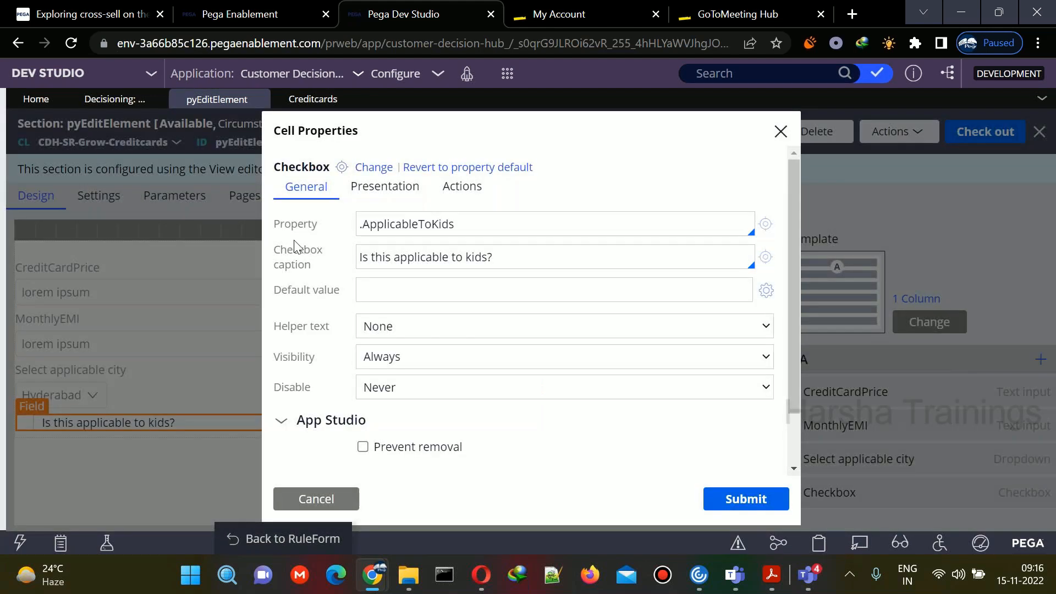
{"action": "left_click", "coordinate": [311, 103]}
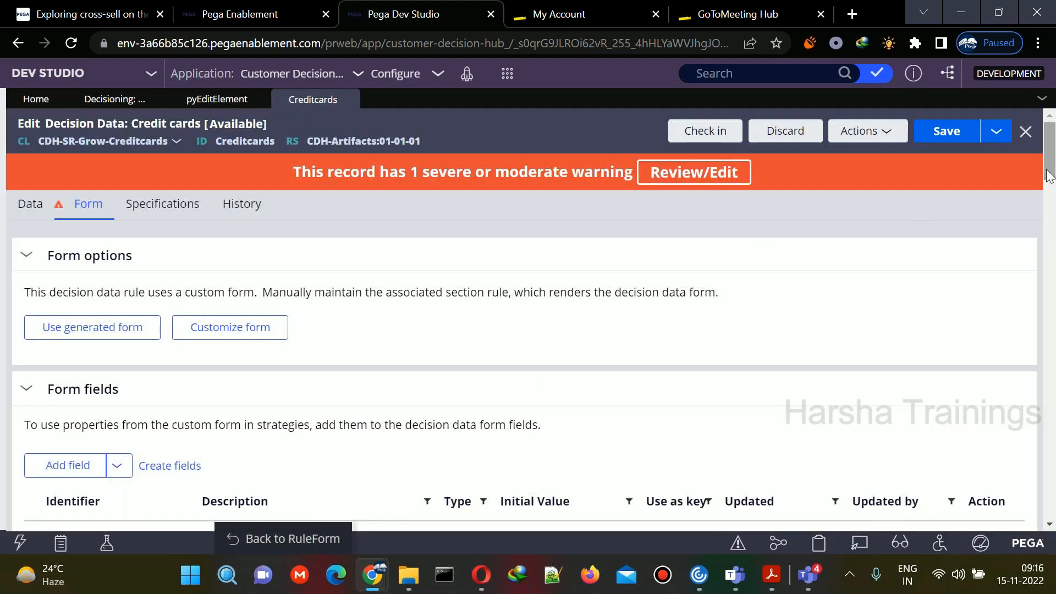
{"action": "scroll", "coordinate": [1017, 314], "scroll_direction": "down", "scroll_amount": 7}
{"action": "left_click_drag", "start_coordinate": [1054, 194], "coordinate": [1050, 490]}
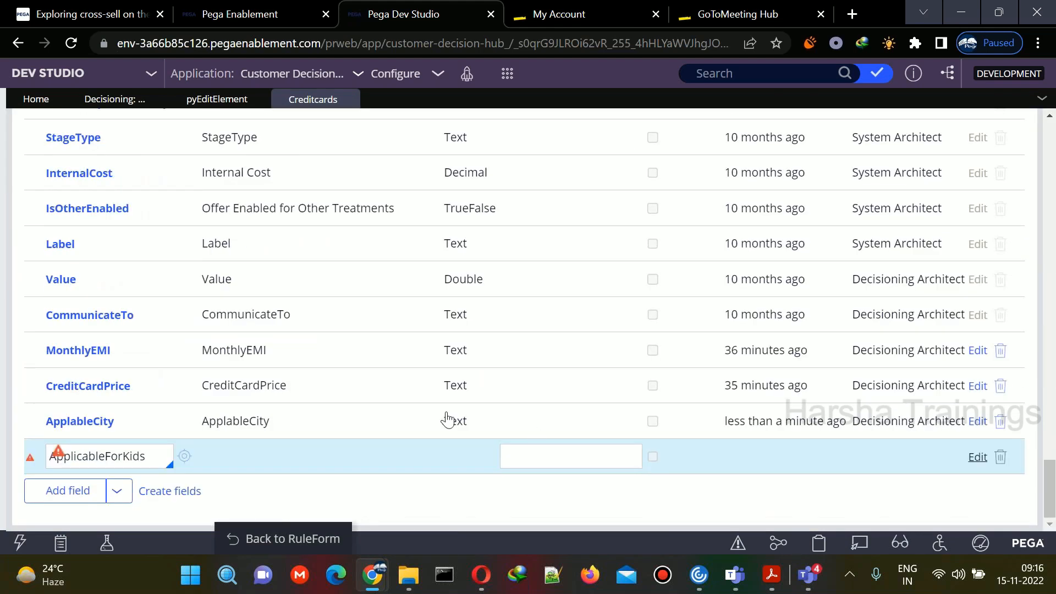
{"action": "left_click", "coordinate": [125, 452]}
{"action": "key", "text": "BackSpace"}
{"action": "key", "text": "BackSpace"}
{"action": "key", "text": "BackSpace"}
{"action": "type", "text": "To"}
{"action": "left_click", "coordinate": [319, 491]}
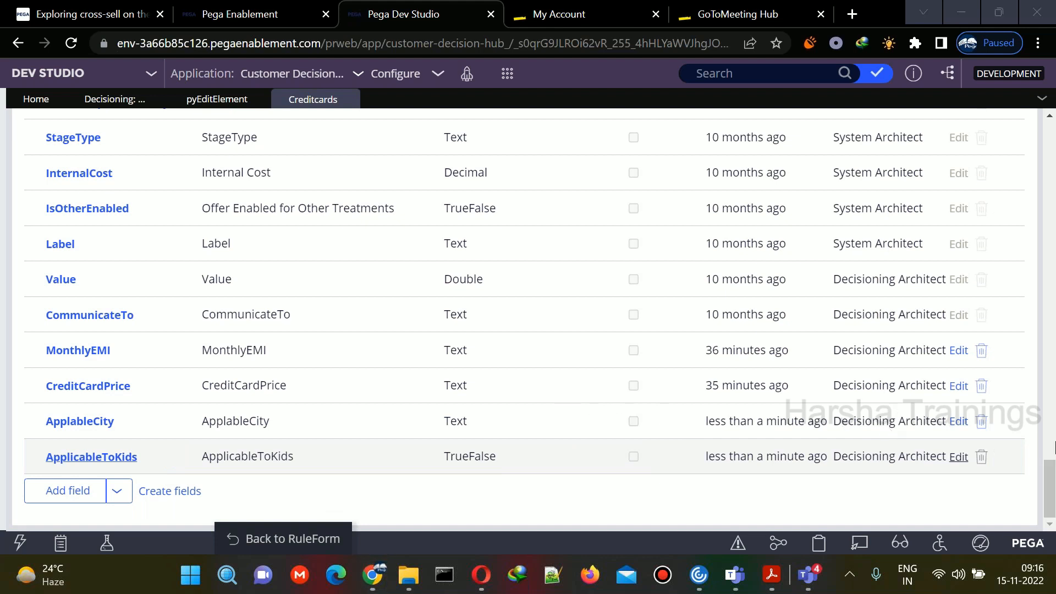
Step: Save the Credit cards decision data and check it in with the comment "wip"
{"action": "left_click_drag", "start_coordinate": [1051, 473], "coordinate": [1051, 137]}
{"action": "left_click", "coordinate": [956, 132]}
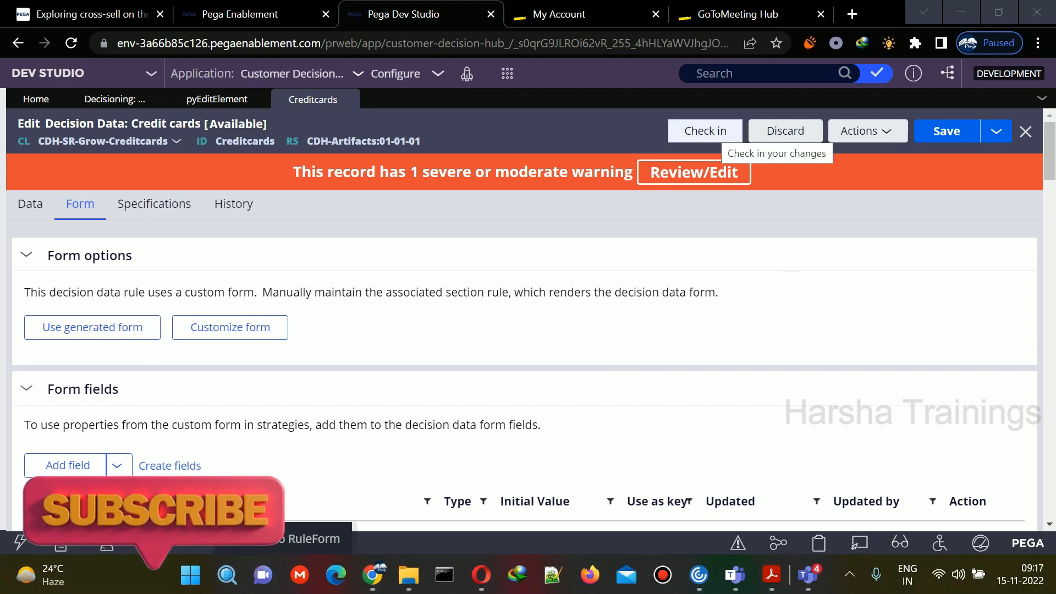
{"action": "left_click", "coordinate": [705, 131]}
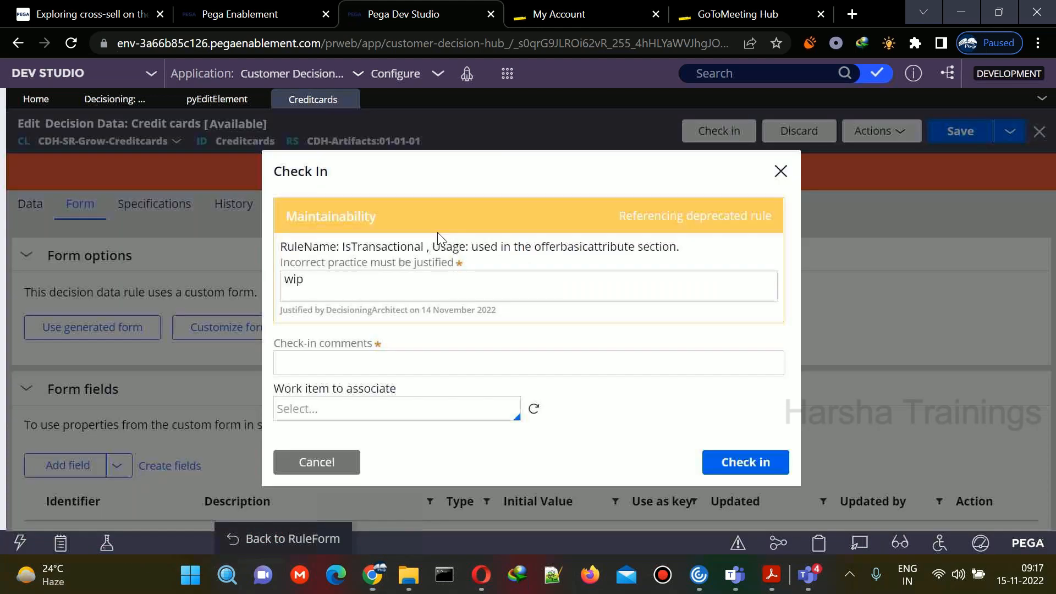
{"action": "left_click", "coordinate": [586, 364]}
{"action": "type", "text": "wip"}
{"action": "key", "text": "Return"}
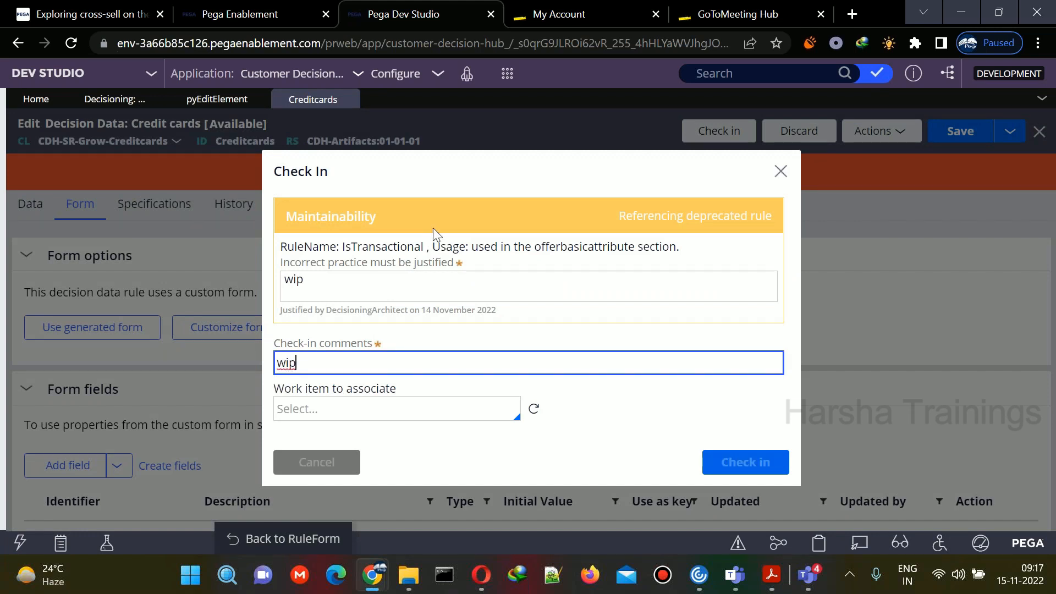
Step: Review the checkbox's cell properties in pyEditElement and the end of the Credit cards form fields list
{"action": "left_click", "coordinate": [221, 105]}
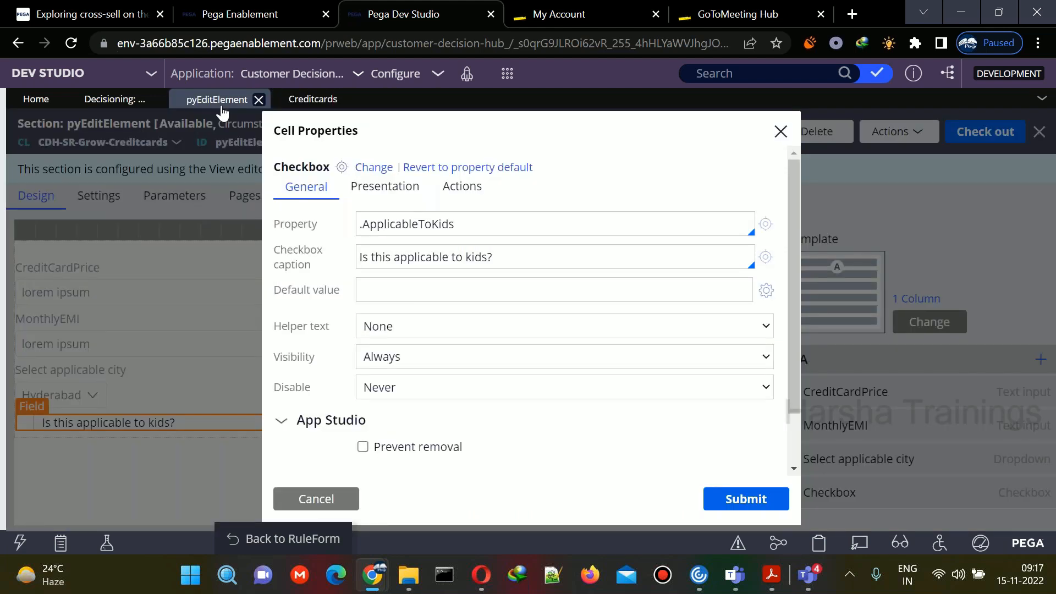
{"action": "left_click", "coordinate": [303, 101]}
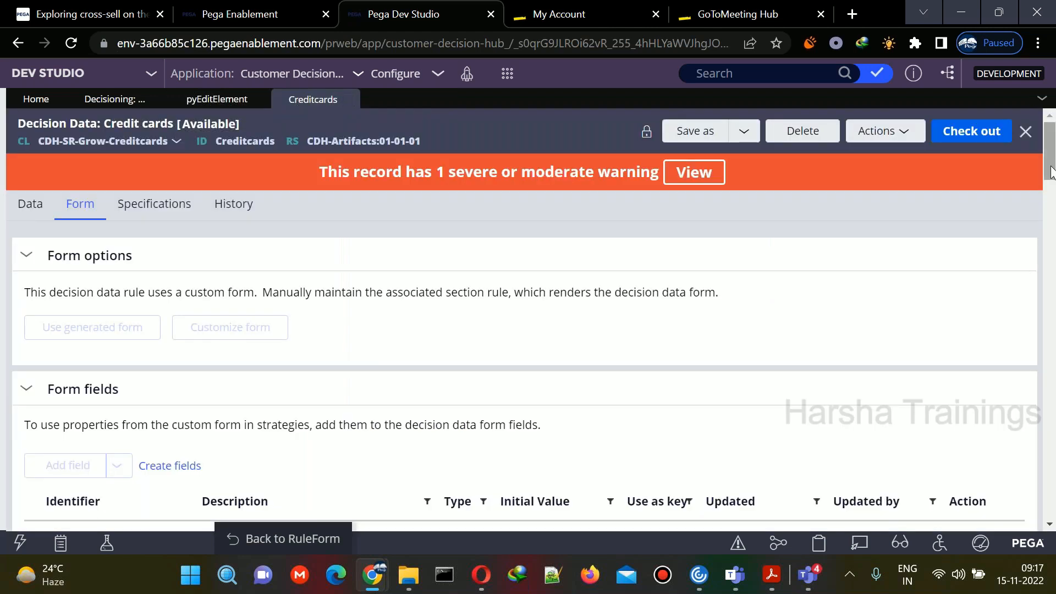
{"action": "left_click_drag", "start_coordinate": [1051, 172], "coordinate": [1051, 522]}
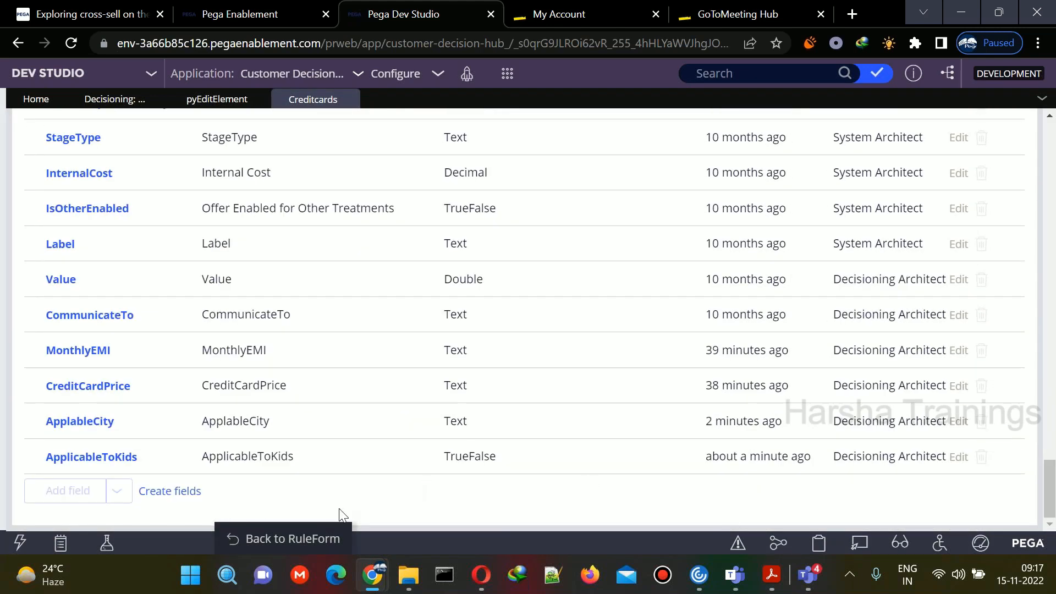
Step: Return to FirstStrategy in Customer Decision Hub, save it, and rerun the single case test with the Results component selected
{"action": "left_click", "coordinate": [329, 541]}
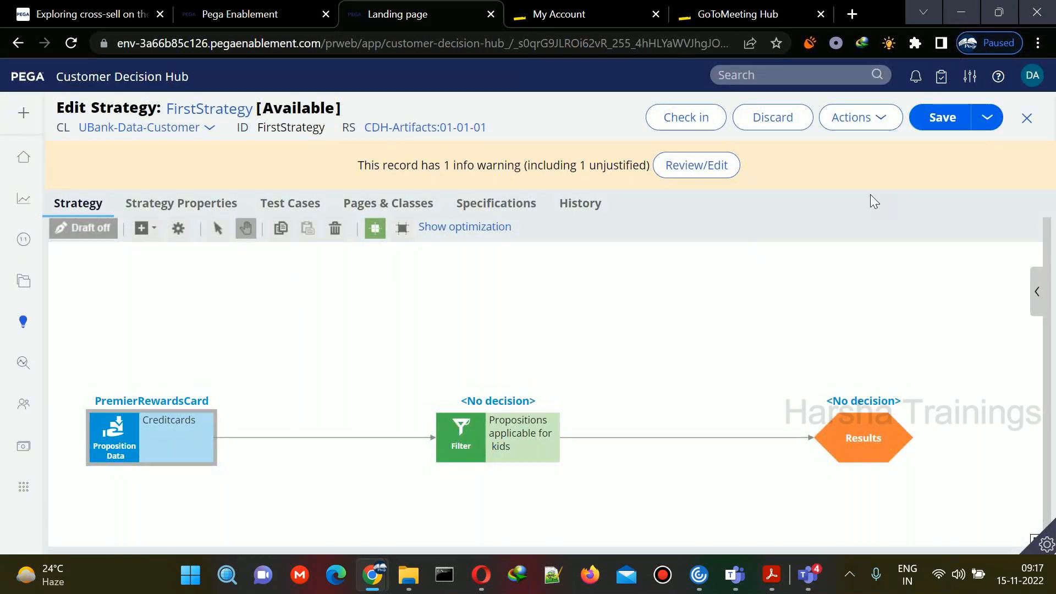
{"action": "left_click", "coordinate": [939, 118]}
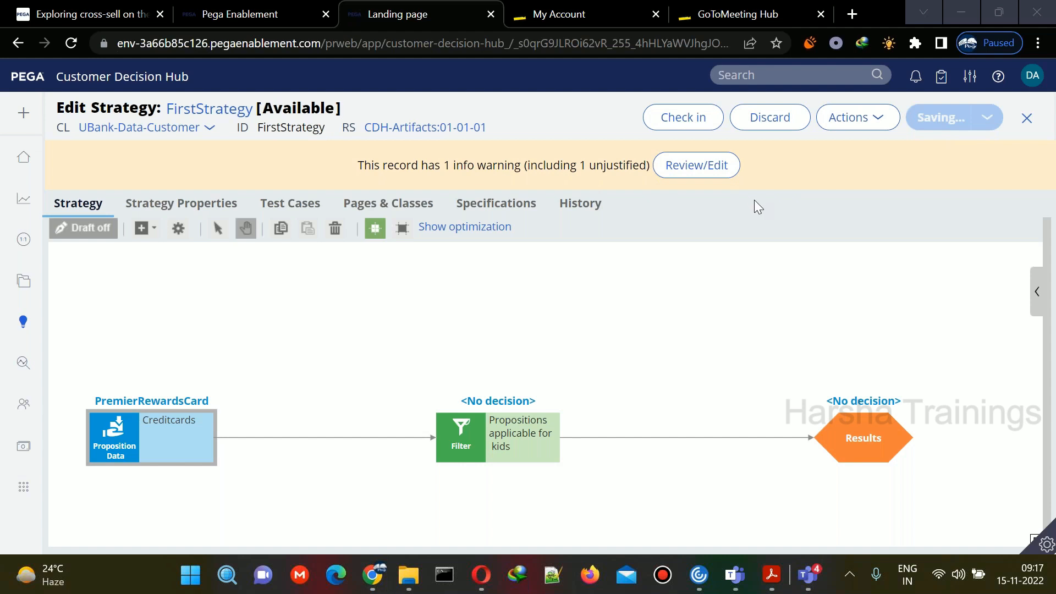
{"action": "left_click", "coordinate": [938, 325]}
{"action": "left_click", "coordinate": [882, 431]}
{"action": "left_click", "coordinate": [1036, 290]}
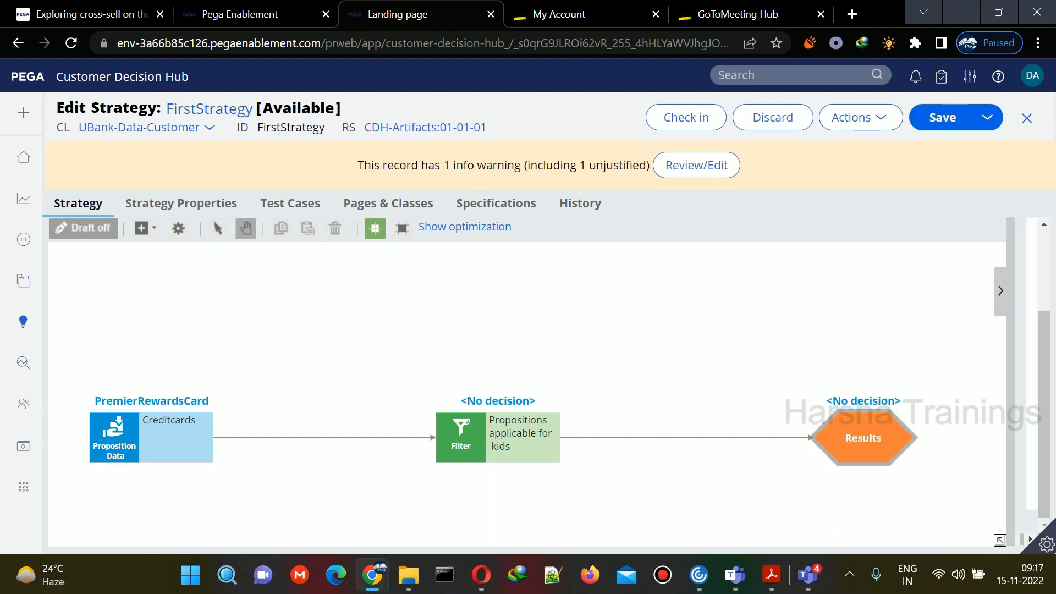
{"action": "left_click", "coordinate": [795, 421]}
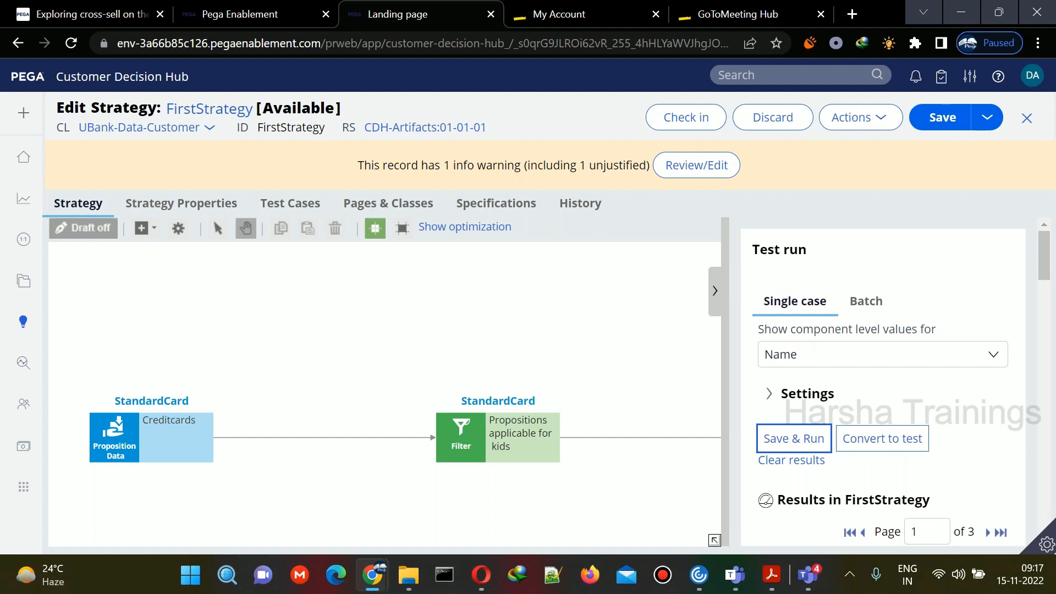
Step: Compare the single case test results of the Creditcards, Filter and Results components in FirstStrategy
{"action": "left_click_drag", "start_coordinate": [653, 354], "coordinate": [463, 353]}
{"action": "left_click", "coordinate": [630, 418]}
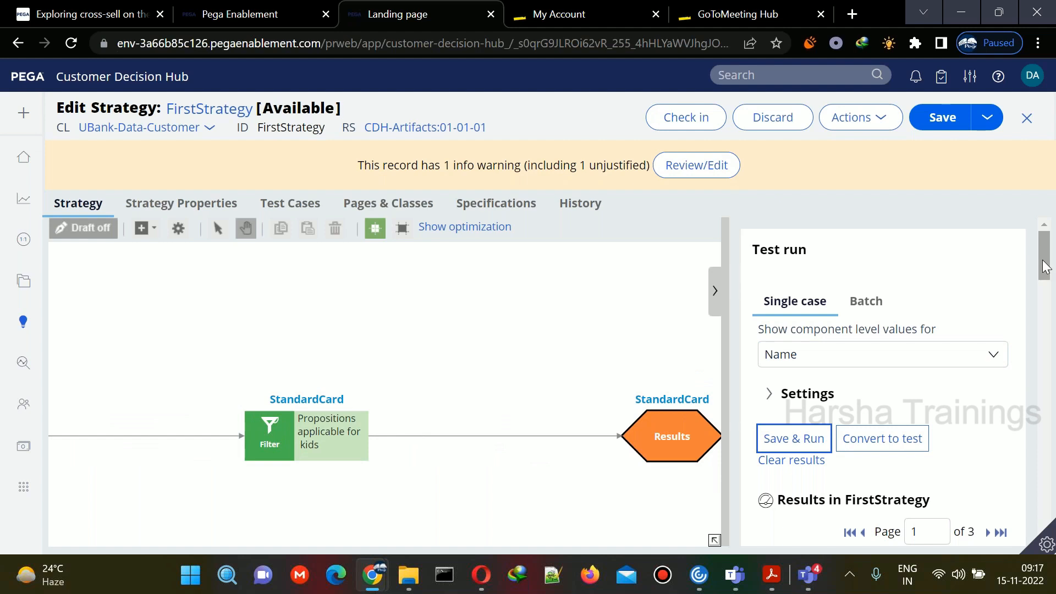
{"action": "scroll", "coordinate": [1045, 267], "scroll_direction": "down", "scroll_amount": 3}
{"action": "left_click", "coordinate": [471, 371]}
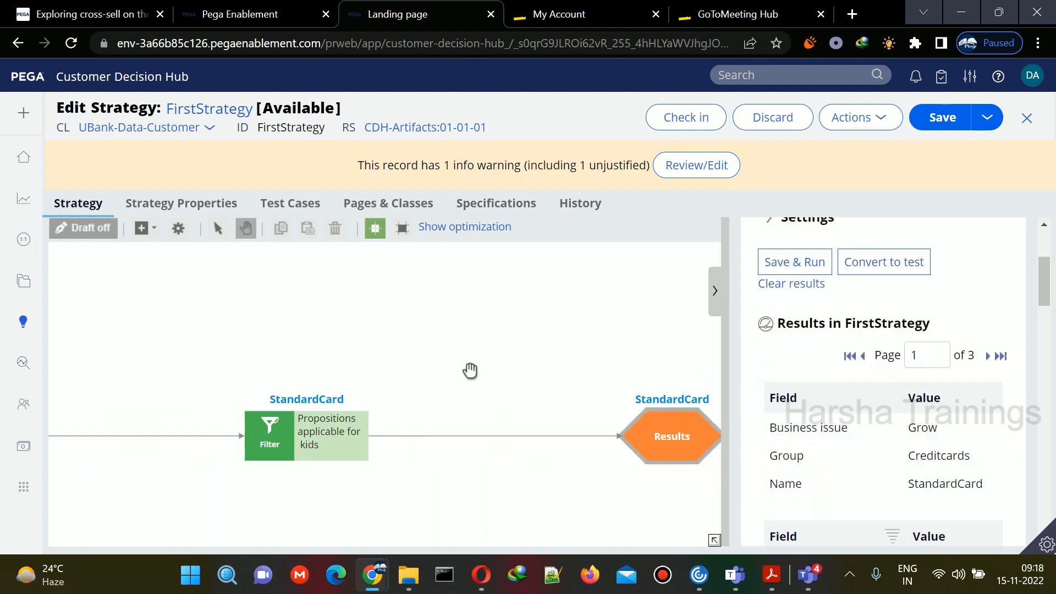
{"action": "left_click_drag", "start_coordinate": [470, 371], "coordinate": [648, 384]}
{"action": "left_click", "coordinate": [184, 430]}
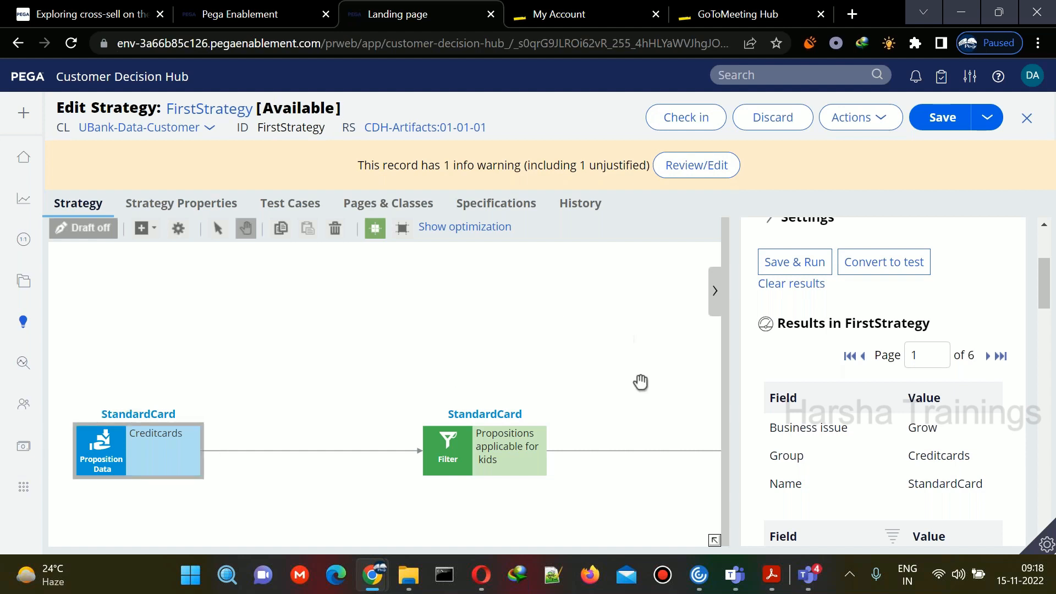
{"action": "left_click", "coordinate": [469, 462]}
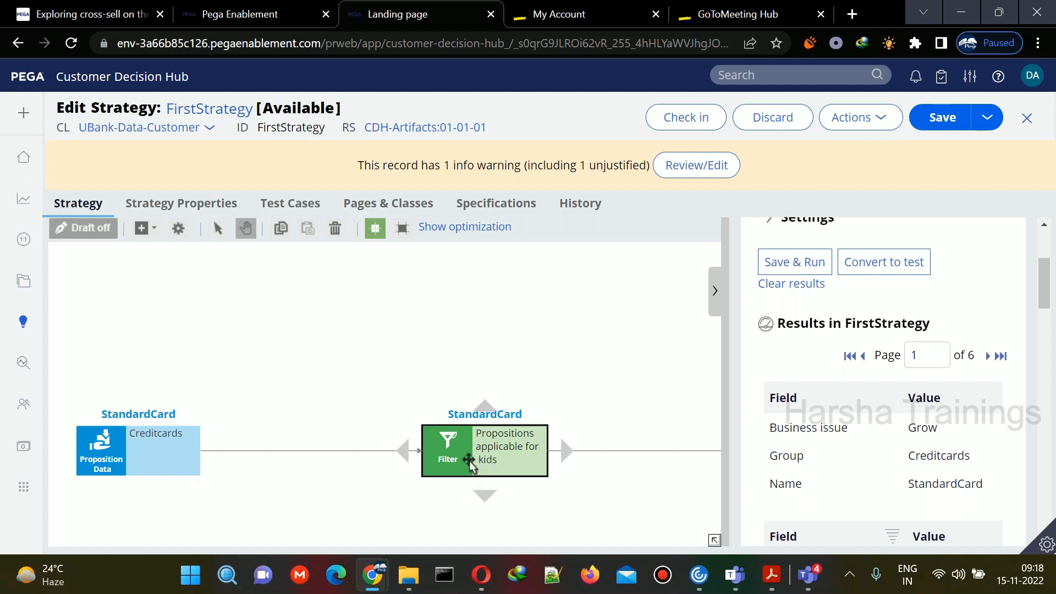
{"action": "left_click_drag", "start_coordinate": [596, 389], "coordinate": [377, 391]}
{"action": "left_click", "coordinate": [637, 440]}
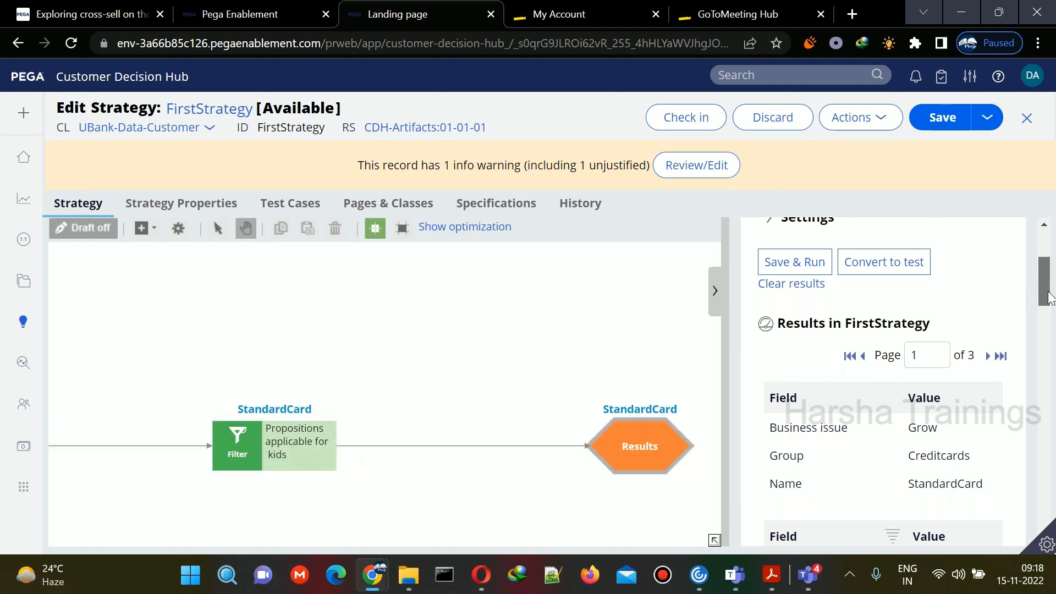
Step: Go to the third page of the Results component's test results and check its ApplicableToKids value
{"action": "scroll", "coordinate": [999, 291], "scroll_direction": "down", "scroll_amount": 1}
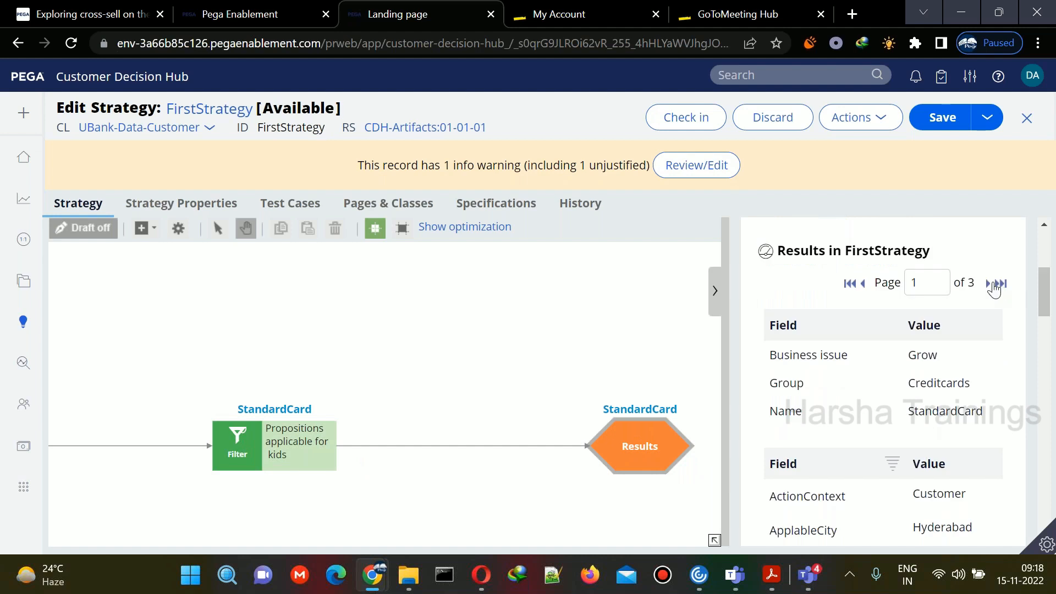
{"action": "left_click", "coordinate": [994, 286]}
{"action": "left_click", "coordinate": [988, 284]}
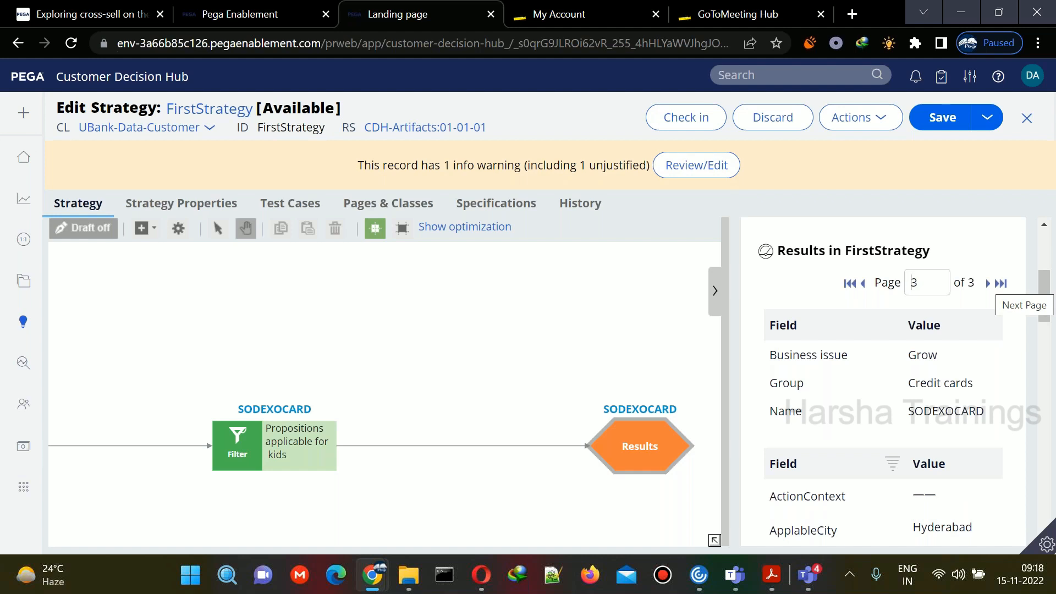
{"action": "left_click_drag", "start_coordinate": [1046, 277], "coordinate": [1048, 308]}
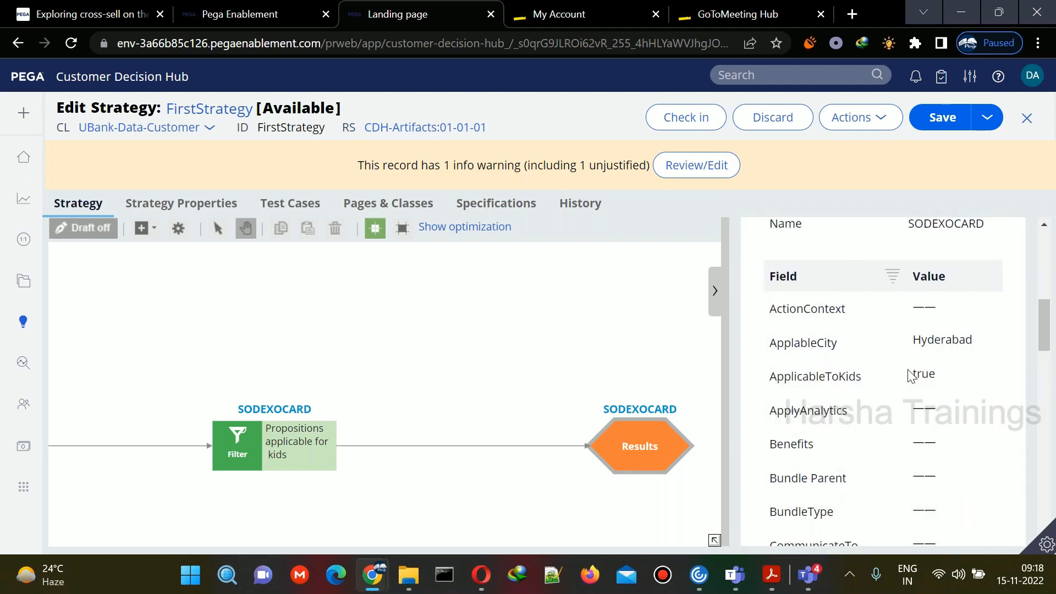
{"action": "left_click_drag", "start_coordinate": [912, 380], "coordinate": [936, 377]}
{"action": "left_click_drag", "start_coordinate": [1044, 345], "coordinate": [1044, 321]}
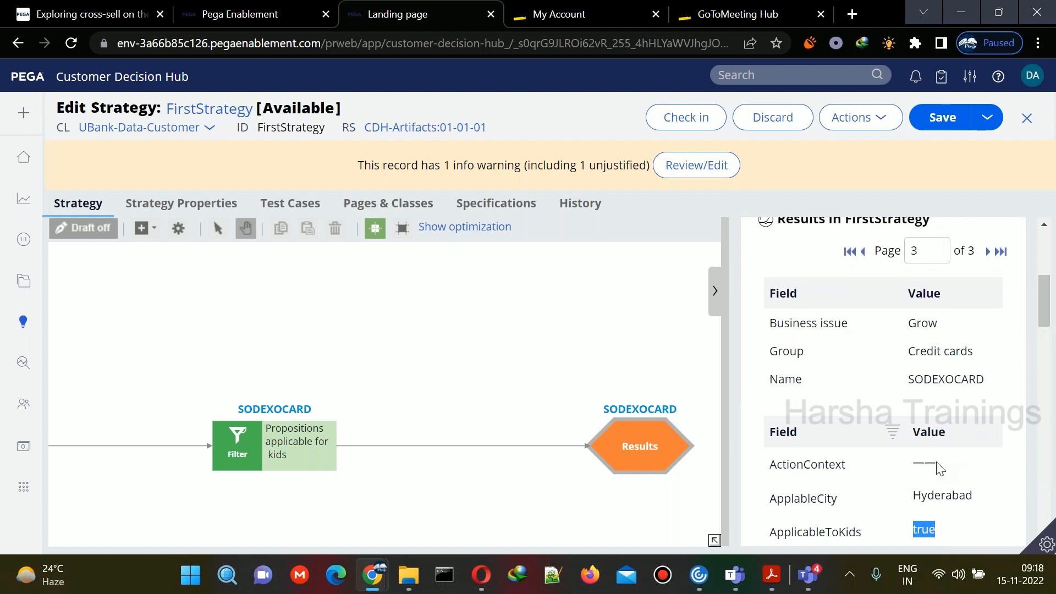
Step: Collapse the test run pane to show the whole strategy and save FirstStrategy
{"action": "left_click", "coordinate": [667, 449]}
{"action": "left_click", "coordinate": [718, 308]}
{"action": "left_click_drag", "start_coordinate": [619, 364], "coordinate": [811, 351]}
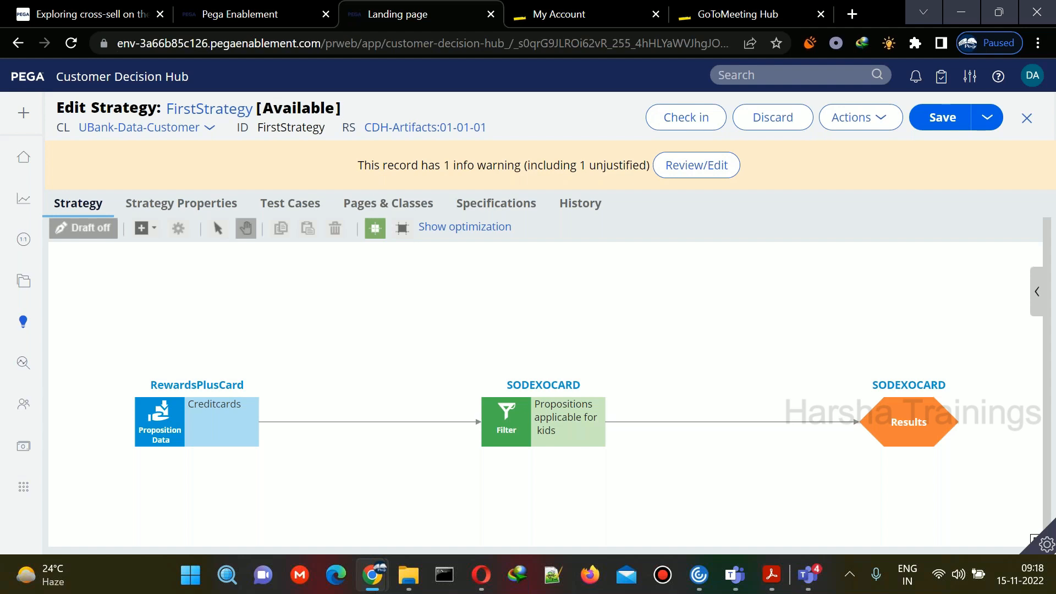
{"action": "left_click", "coordinate": [960, 131]}
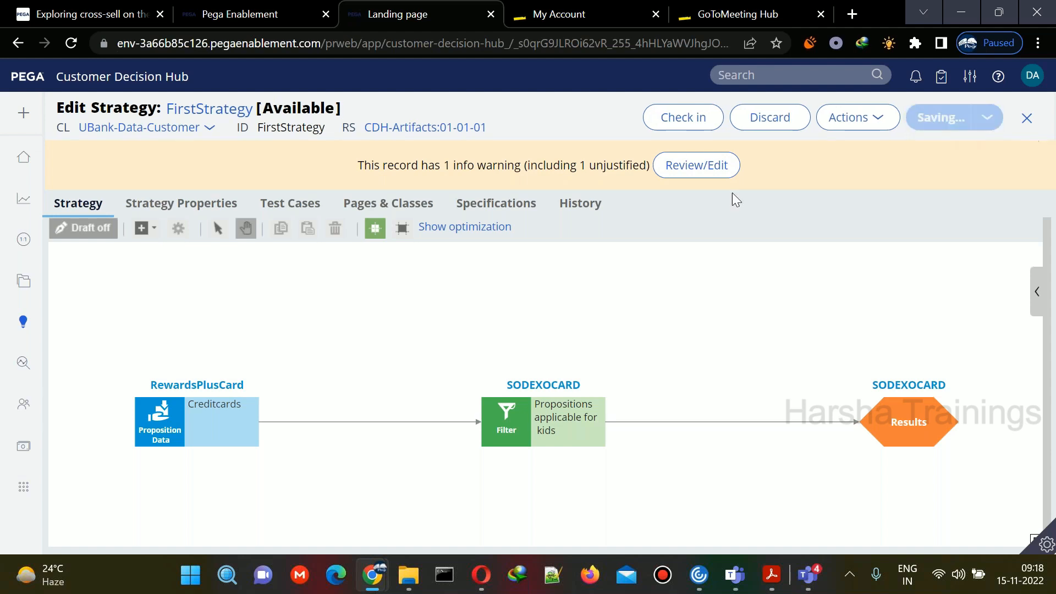
Step: Switch from Customer Decision Hub to Dev Studio by way of Prediction Studio
{"action": "left_click", "coordinate": [25, 327]}
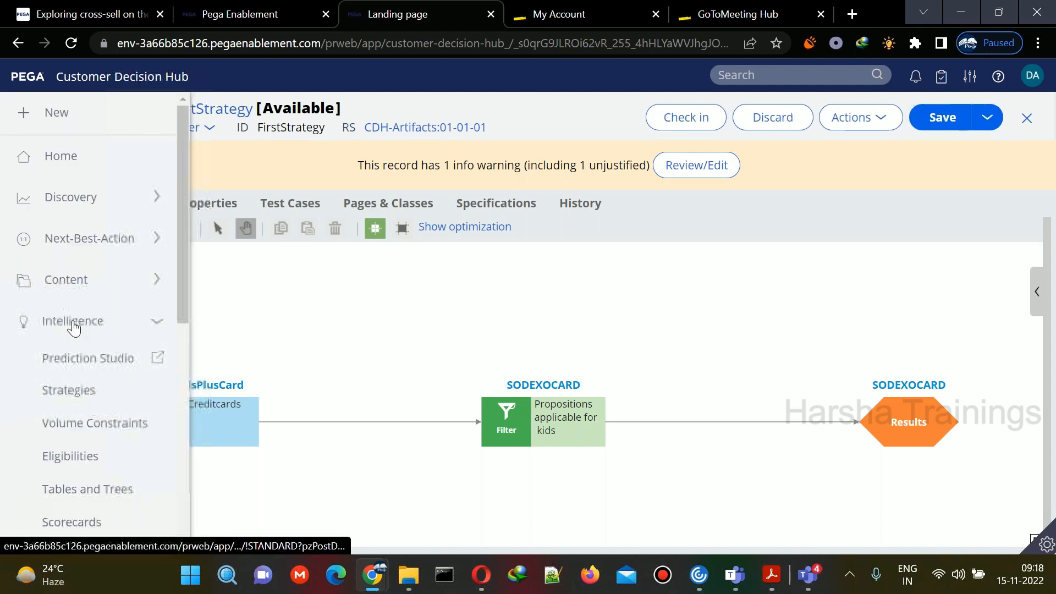
{"action": "left_click", "coordinate": [83, 358]}
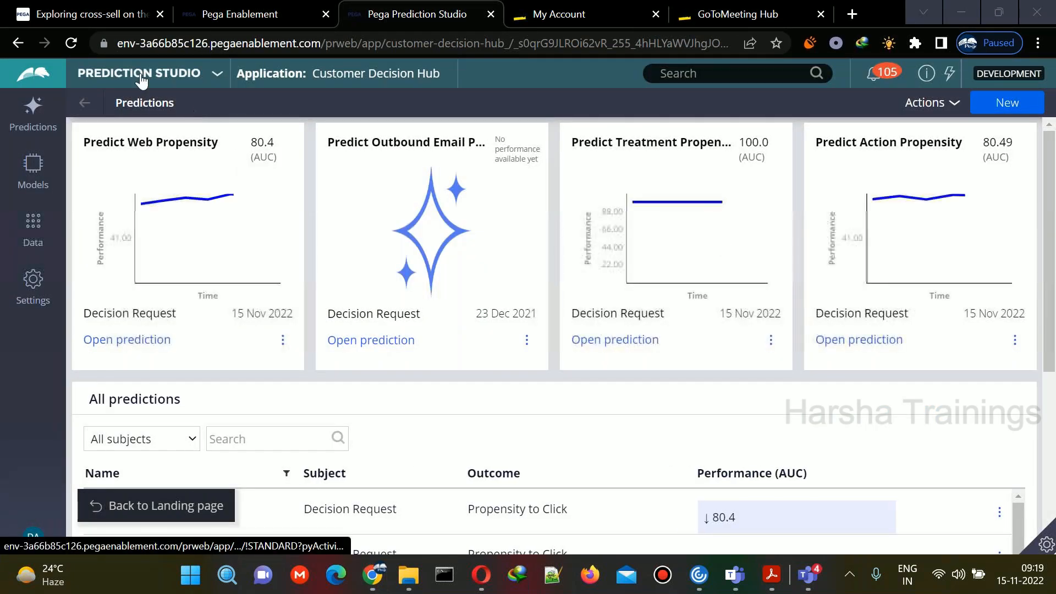
{"action": "left_click", "coordinate": [140, 73]}
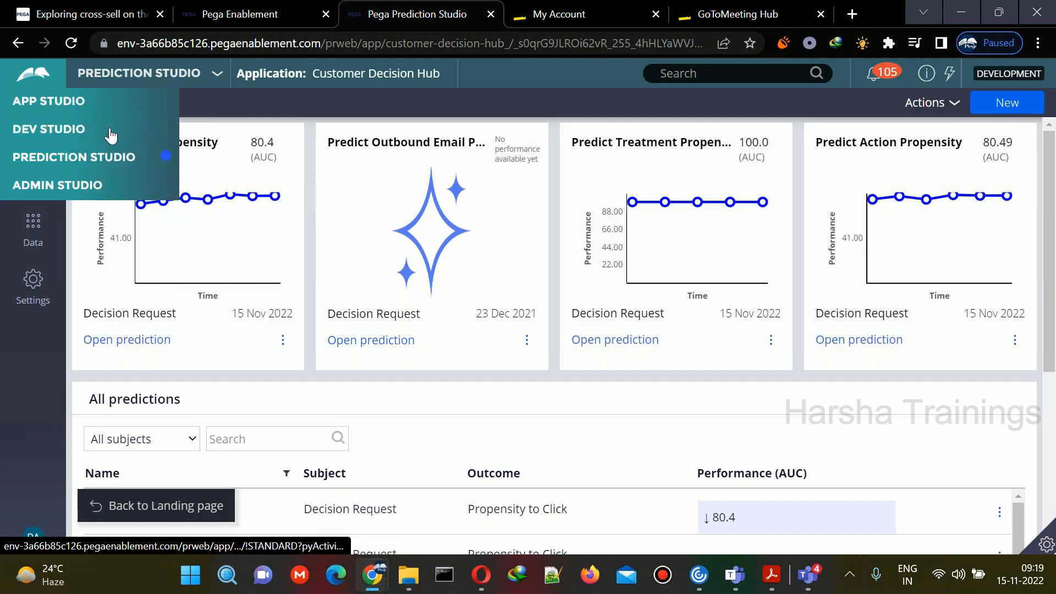
{"action": "left_click", "coordinate": [108, 134]}
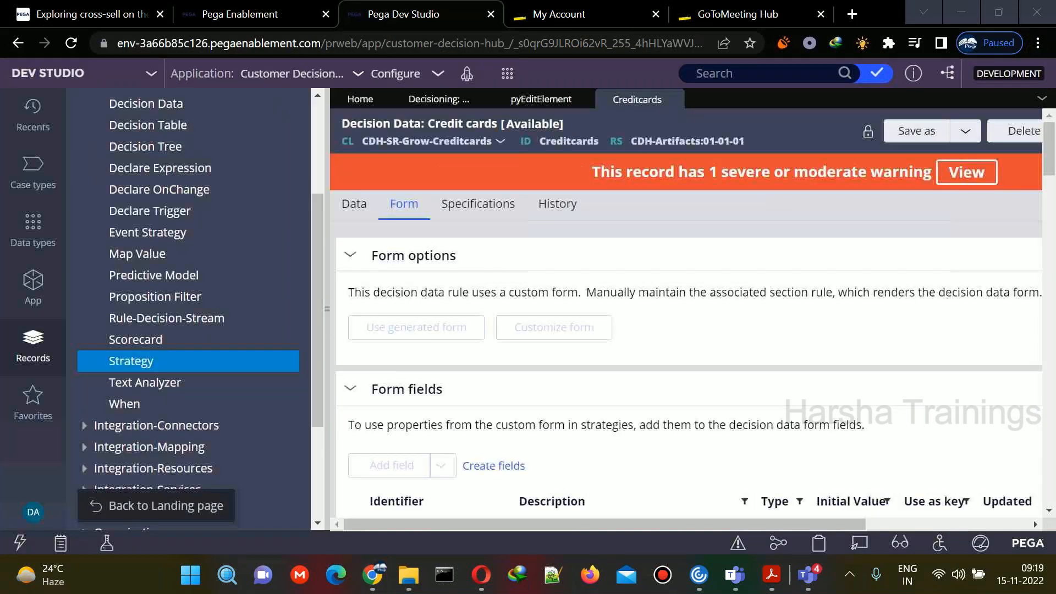
Step: View the StandardCard proposition in the Credit cards decision data and close it again
{"action": "left_click", "coordinate": [369, 203]}
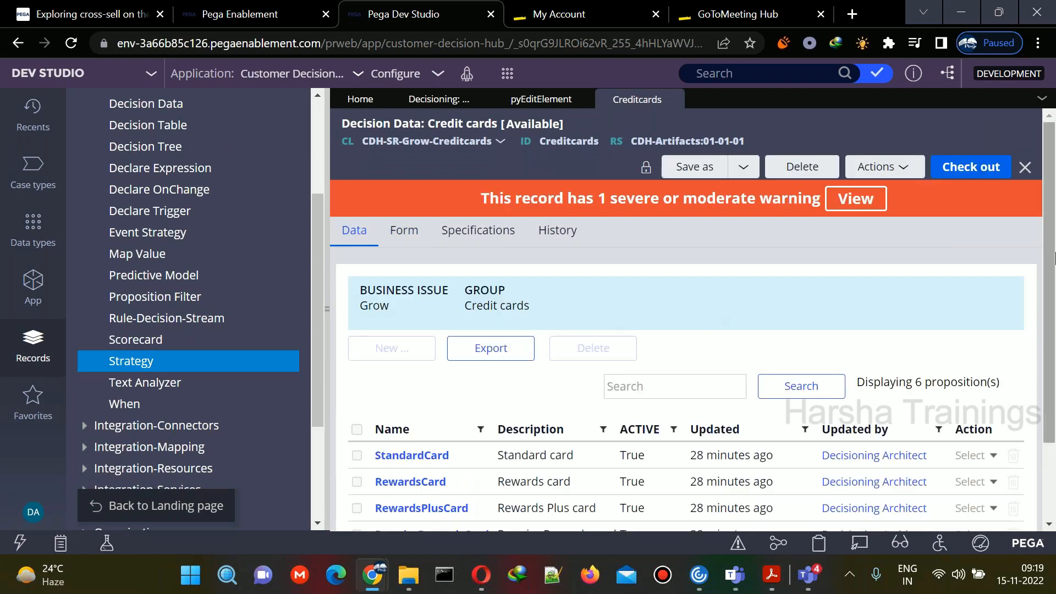
{"action": "scroll", "coordinate": [431, 337], "scroll_direction": "down", "scroll_amount": 2}
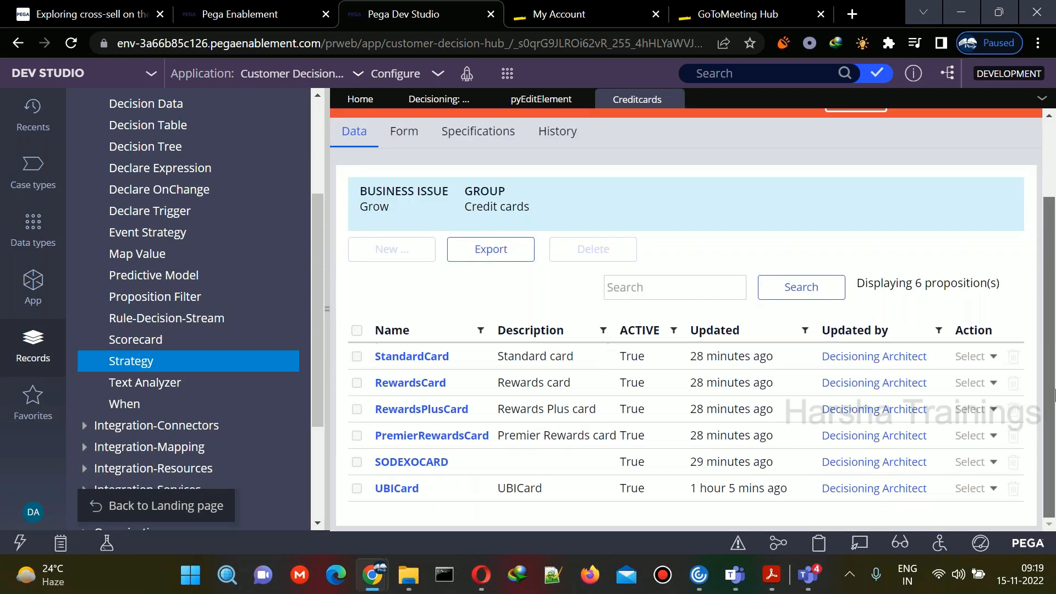
{"action": "left_click", "coordinate": [419, 358]}
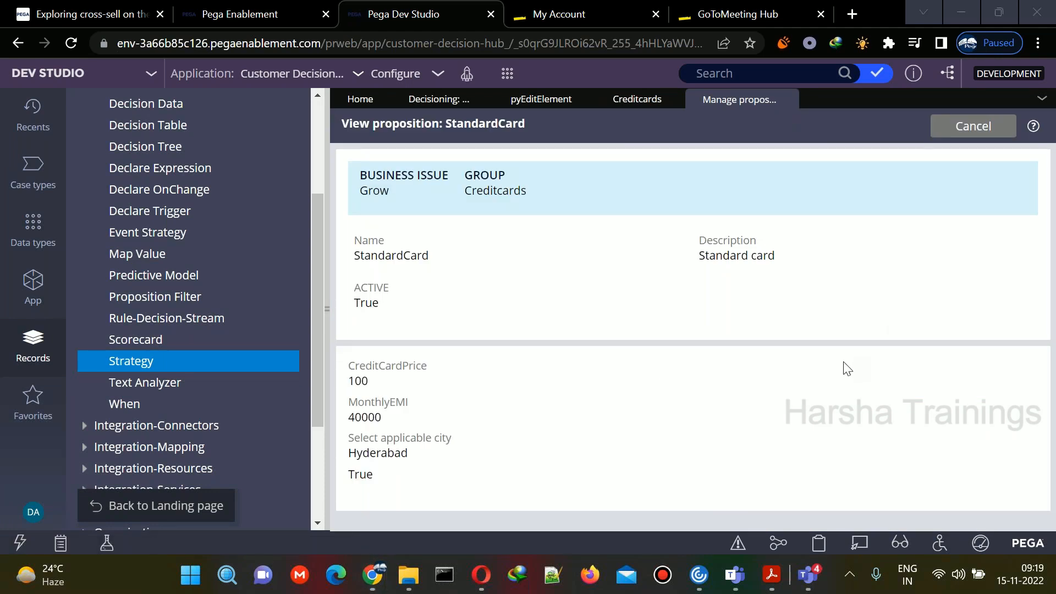
{"action": "left_click", "coordinate": [789, 98]}
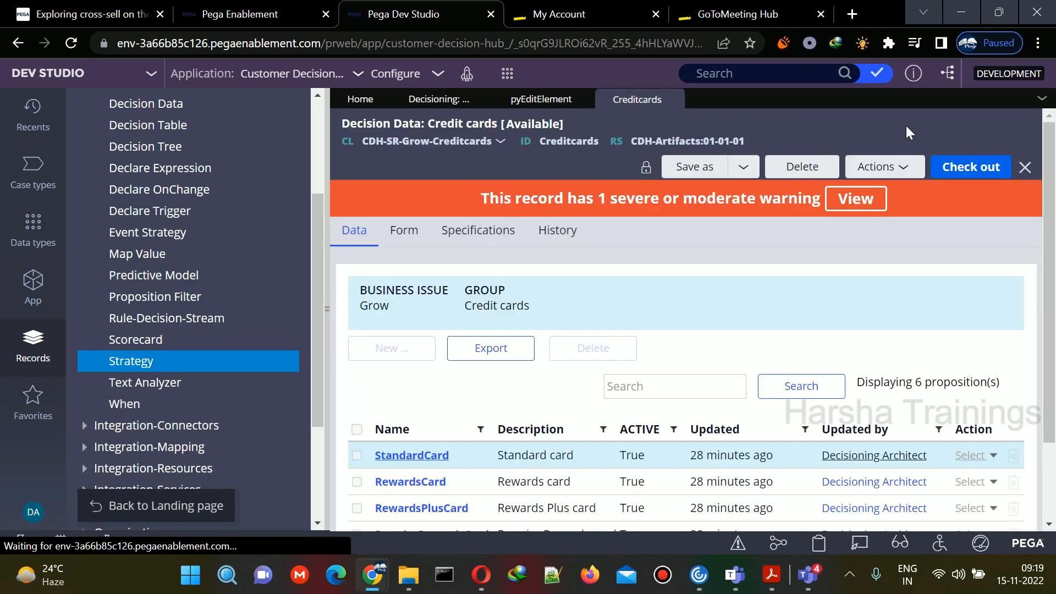
Step: Check out the Credit cards decision data and inspect StandardCard's "Is this applicable to kids?" setting in its edit form
{"action": "left_click", "coordinate": [969, 169]}
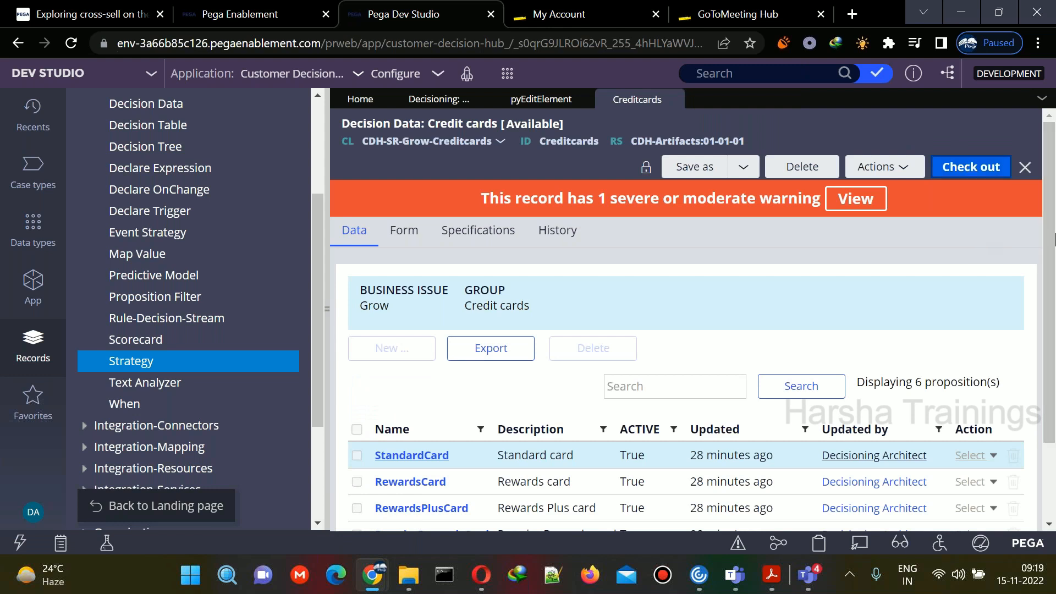
{"action": "scroll", "coordinate": [1055, 325], "scroll_direction": "down", "scroll_amount": 2}
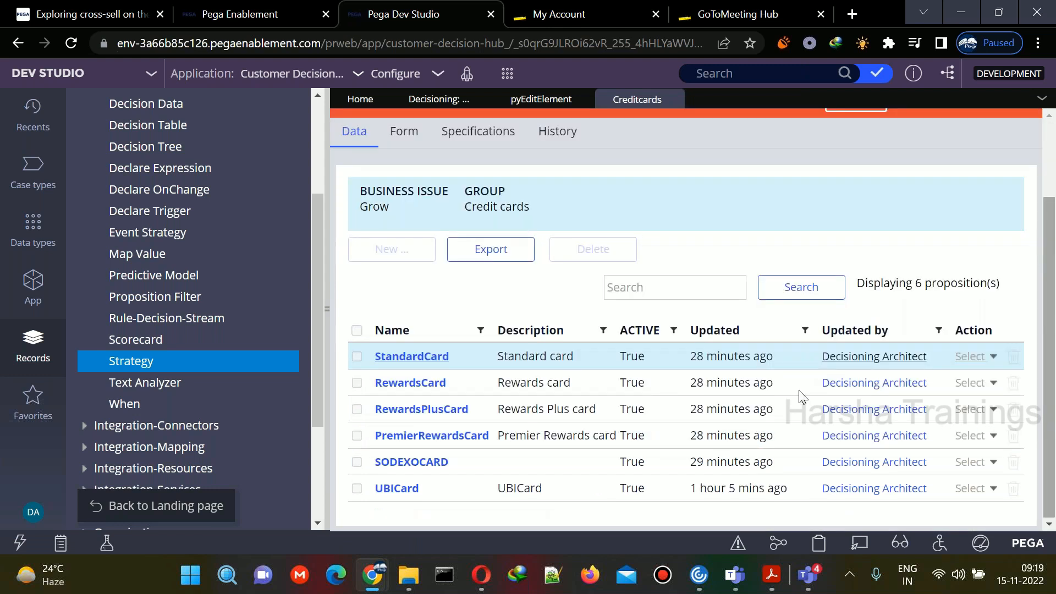
{"action": "left_click", "coordinate": [435, 362]}
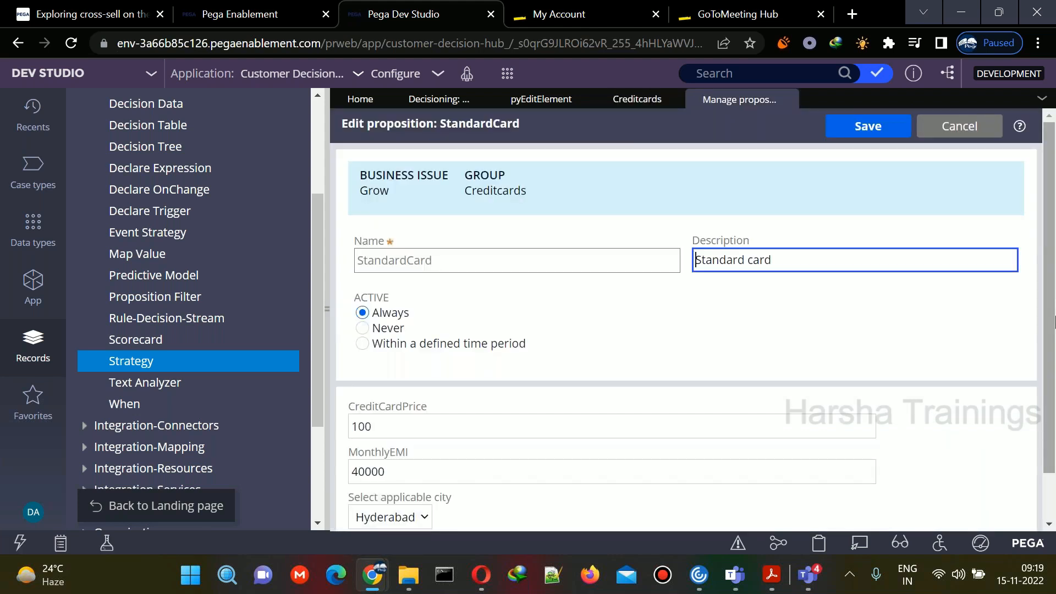
{"action": "scroll", "coordinate": [684, 472], "scroll_direction": "down", "scroll_amount": 2}
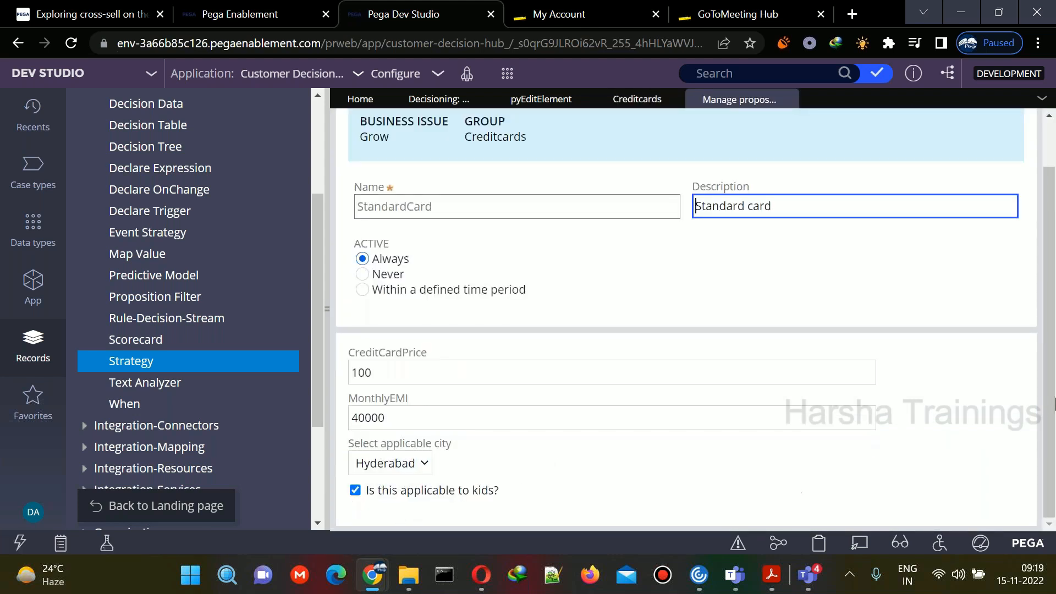
{"action": "scroll", "coordinate": [774, 122], "scroll_direction": "up", "scroll_amount": 1}
{"action": "left_click", "coordinate": [790, 101]}
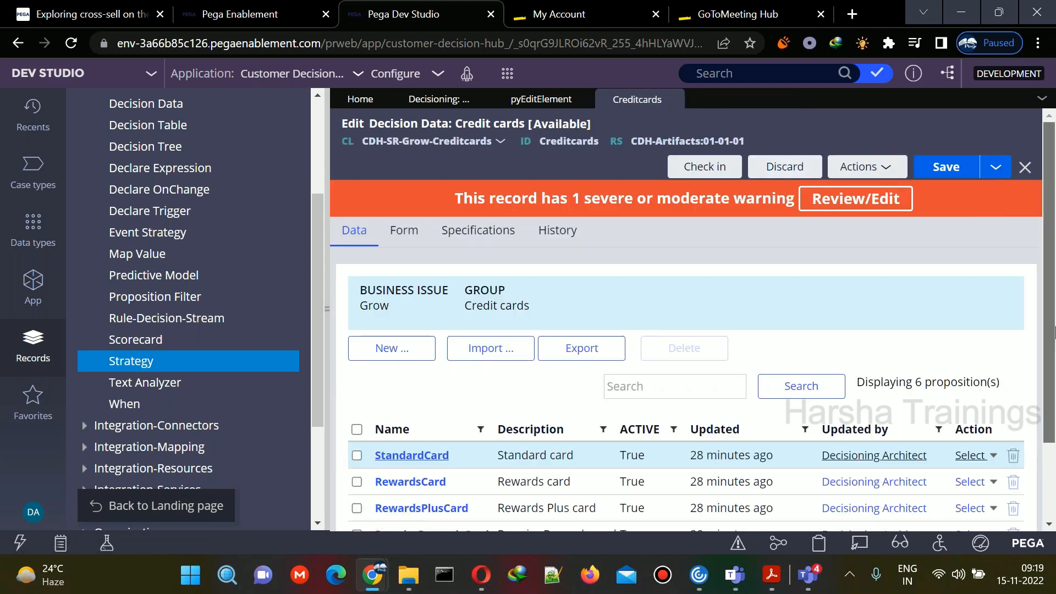
Step: Open the SODEXOCARD and UBICard propositions in turn to check their attributes, closing each without edits
{"action": "left_click_drag", "start_coordinate": [1054, 329], "coordinate": [1054, 409]}
{"action": "left_click", "coordinate": [432, 464]}
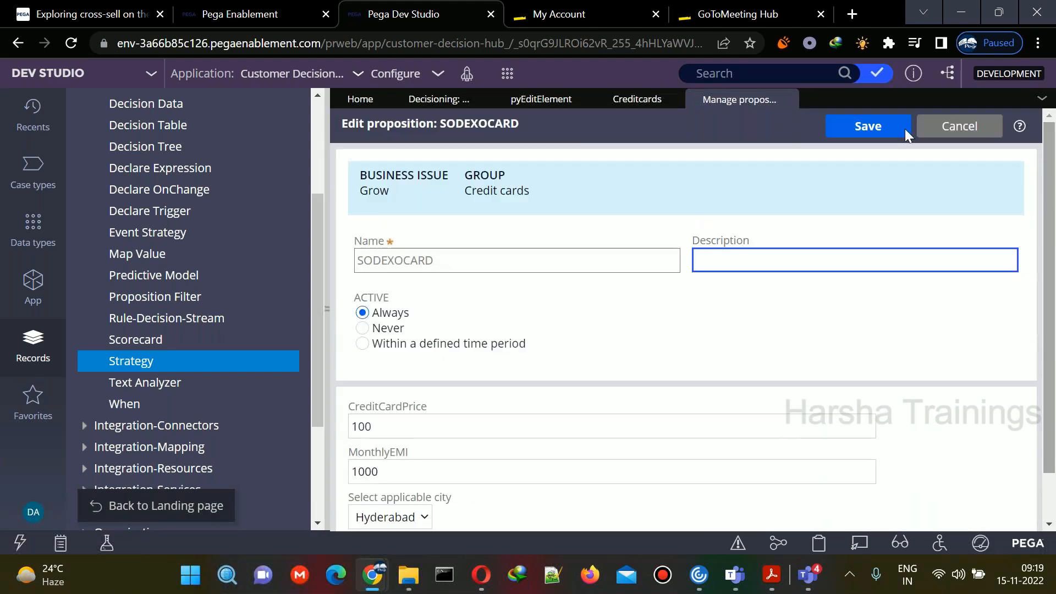
{"action": "left_click", "coordinate": [905, 127]}
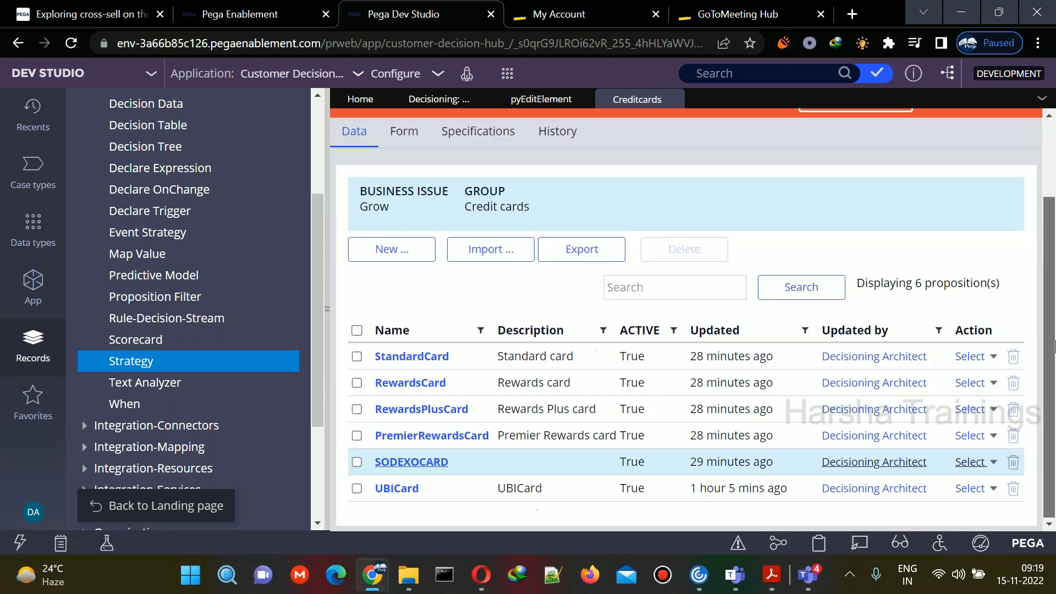
{"action": "left_click", "coordinate": [397, 489]}
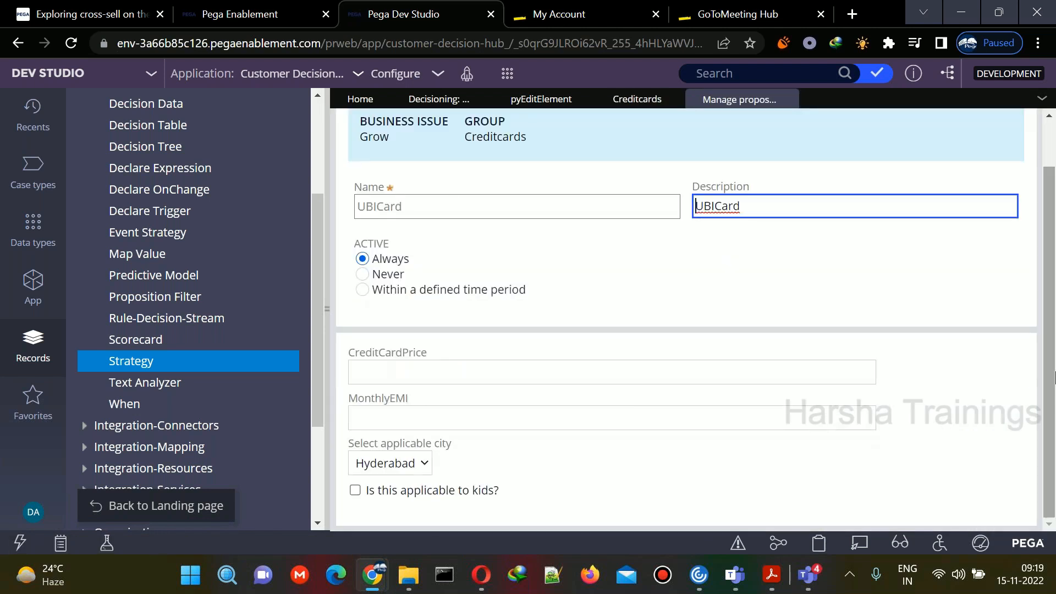
{"action": "left_click_drag", "start_coordinate": [1055, 372], "coordinate": [1055, 325]}
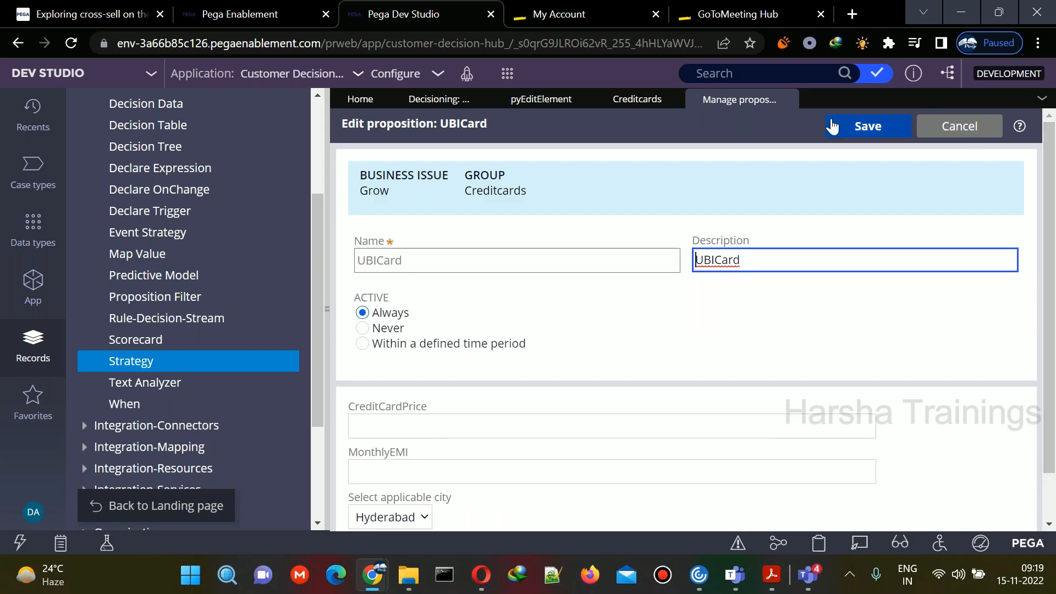
{"action": "left_click", "coordinate": [787, 101]}
Step: Check in the Credit cards decision data with the comment "wip"
{"action": "scroll", "coordinate": [720, 187], "scroll_direction": "down", "scroll_amount": 2}
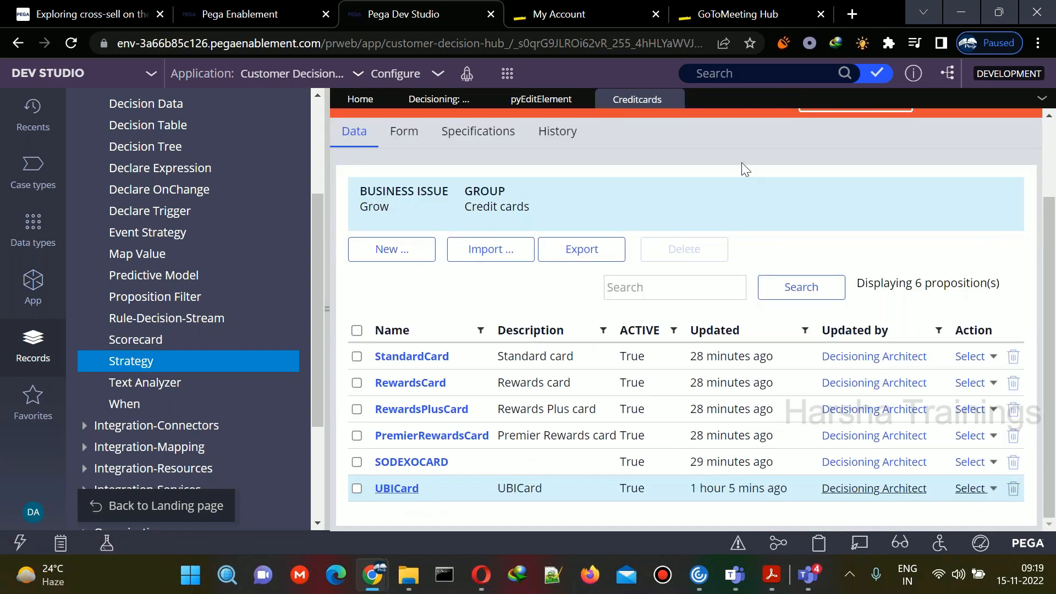
{"action": "scroll", "coordinate": [1049, 330], "scroll_direction": "up", "scroll_amount": 2}
{"action": "left_click", "coordinate": [721, 171]}
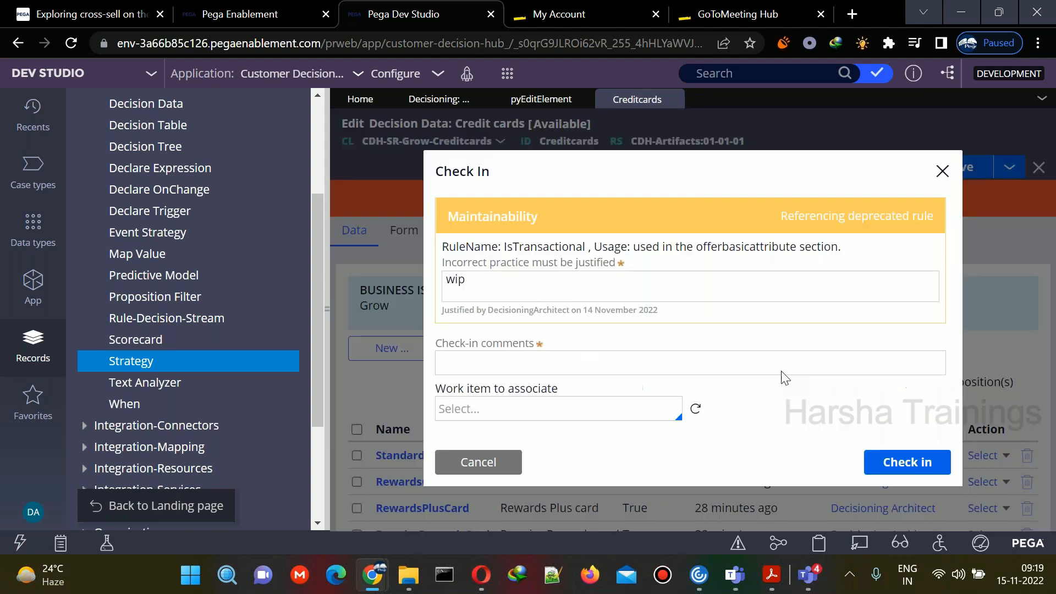
{"action": "left_click", "coordinate": [627, 365]}
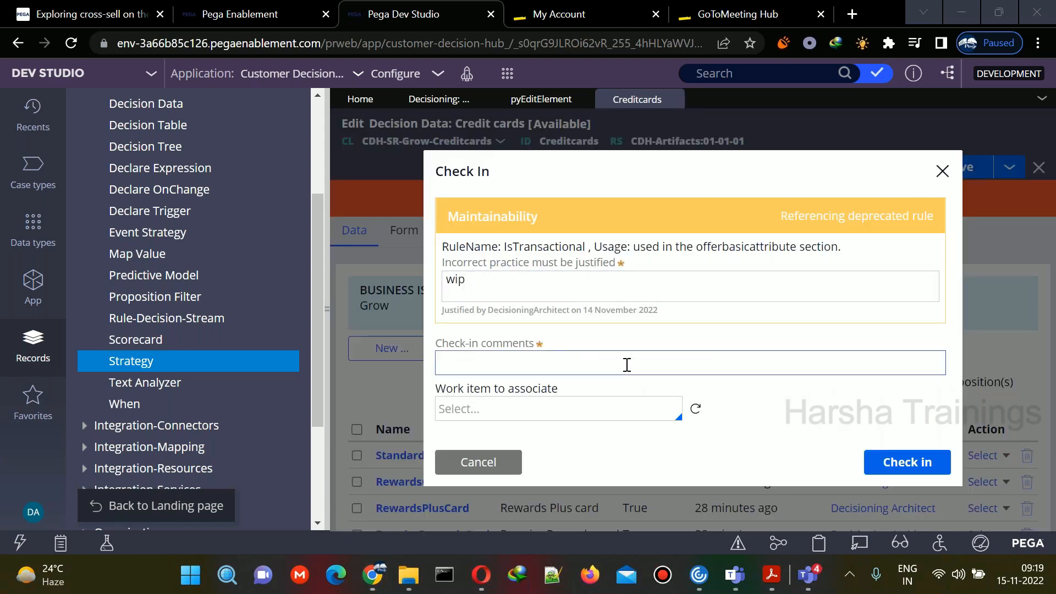
{"action": "type", "text": "wip"}
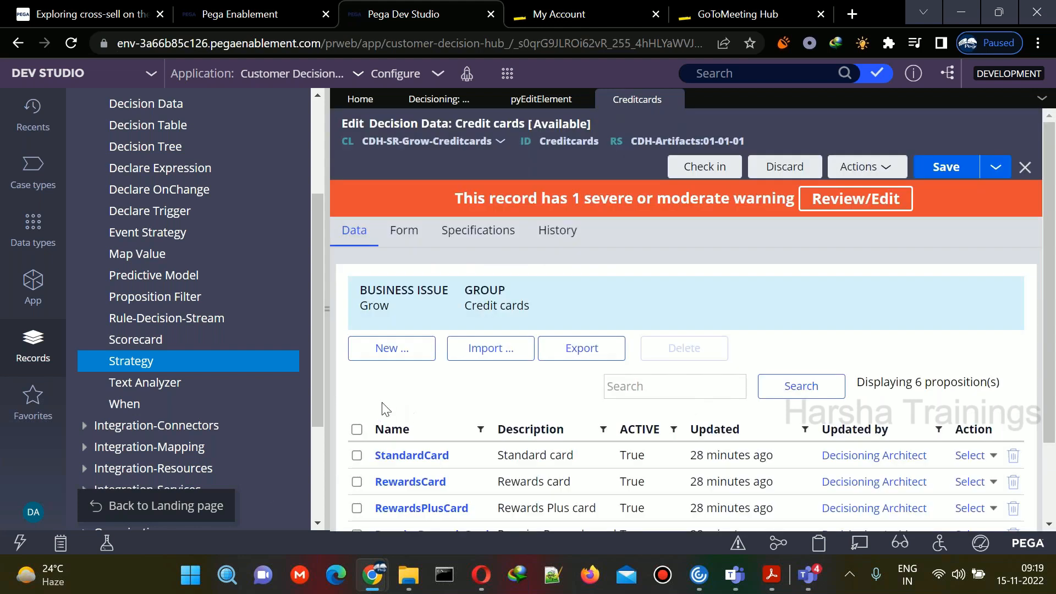
Step: Return to the FirstStrategy canvas in Customer Decision Hub and bring its three components into view
{"action": "left_click", "coordinate": [187, 511]}
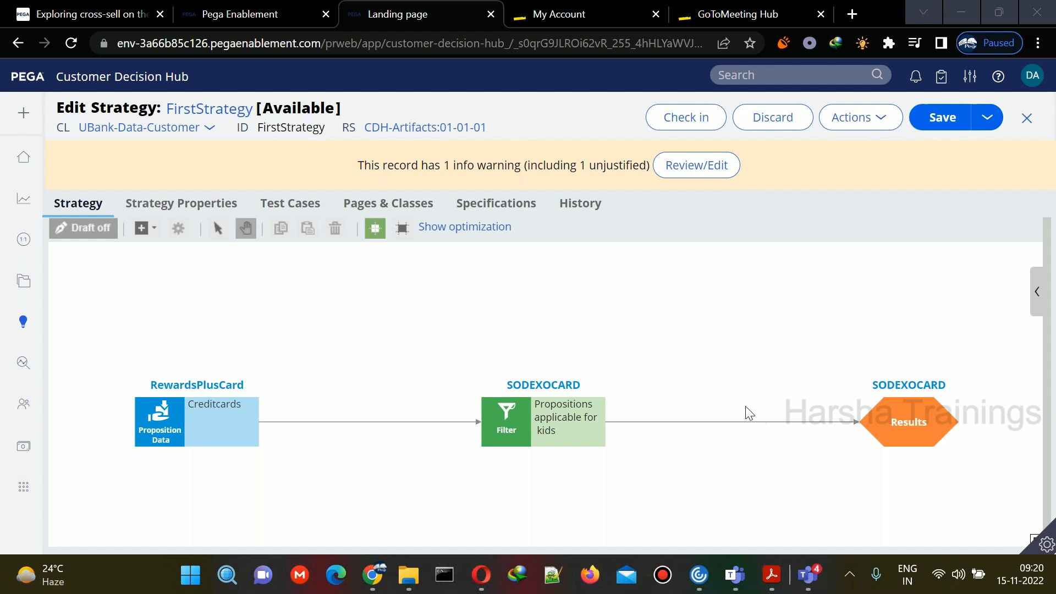
{"action": "left_click_drag", "start_coordinate": [617, 367], "coordinate": [607, 403]}
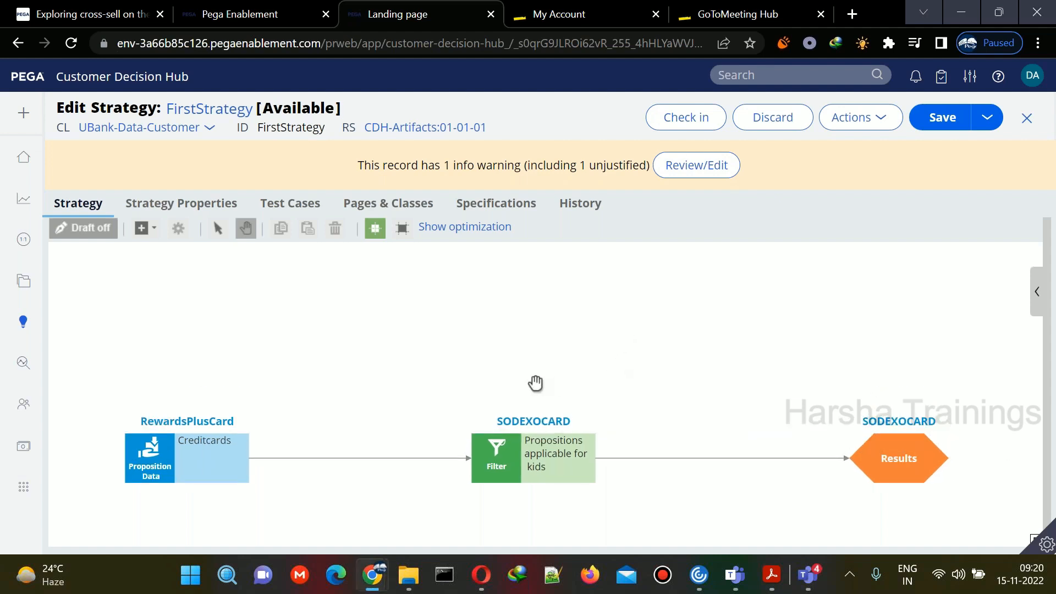
{"action": "left_click_drag", "start_coordinate": [535, 383], "coordinate": [533, 395]}
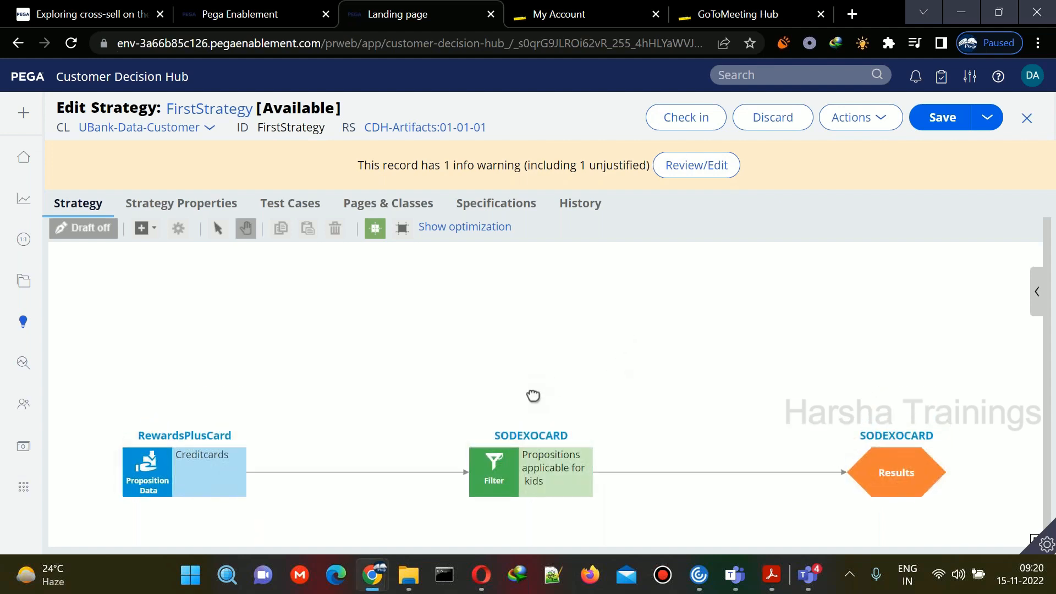
Step: Add an annotation above the kids filter reading "Filtering offers aplicable only for kids." and save the strategy
{"action": "right_click", "coordinate": [507, 373]}
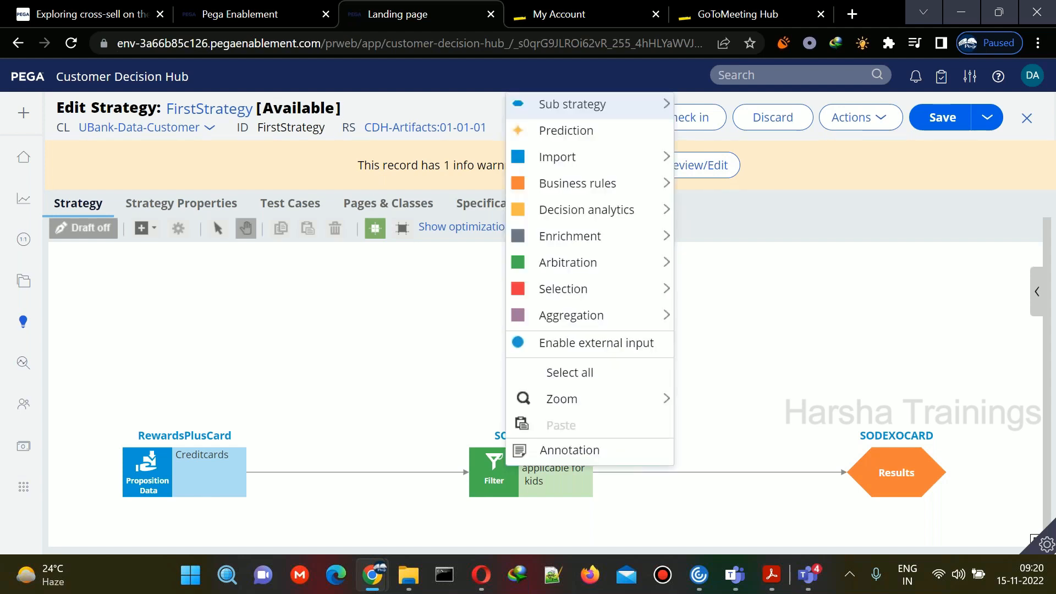
{"action": "left_click", "coordinate": [561, 448]}
{"action": "left_click_drag", "start_coordinate": [540, 402], "coordinate": [517, 368]}
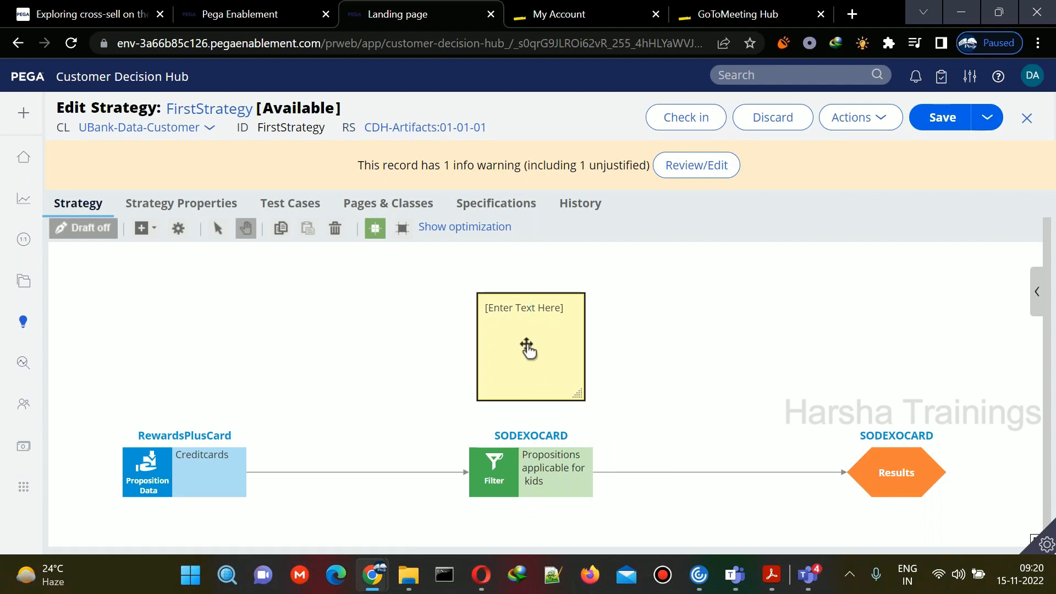
{"action": "double_click", "coordinate": [527, 348]}
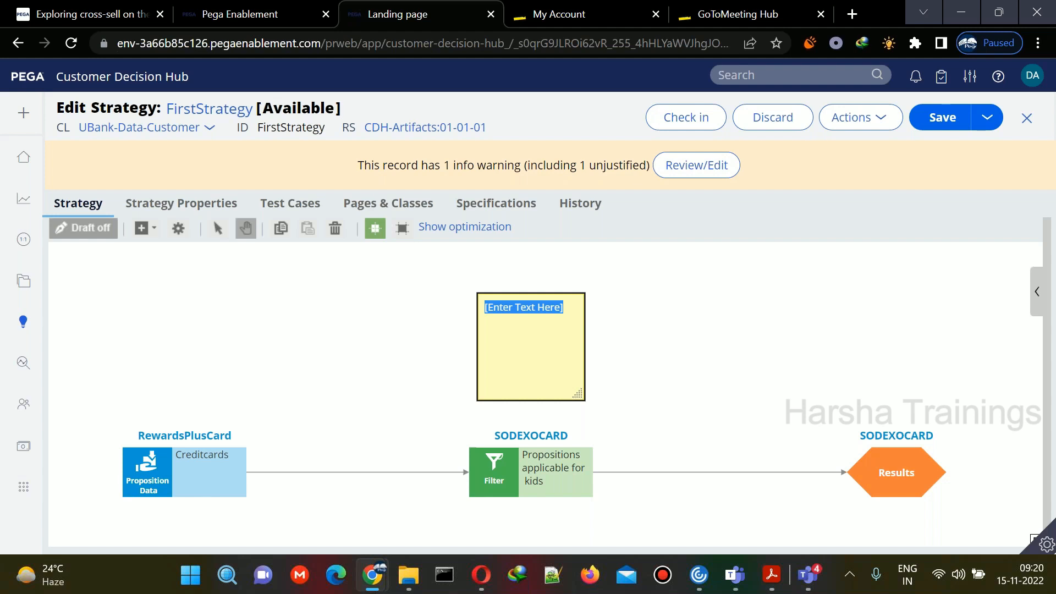
{"action": "type", "text": "Filtering"}
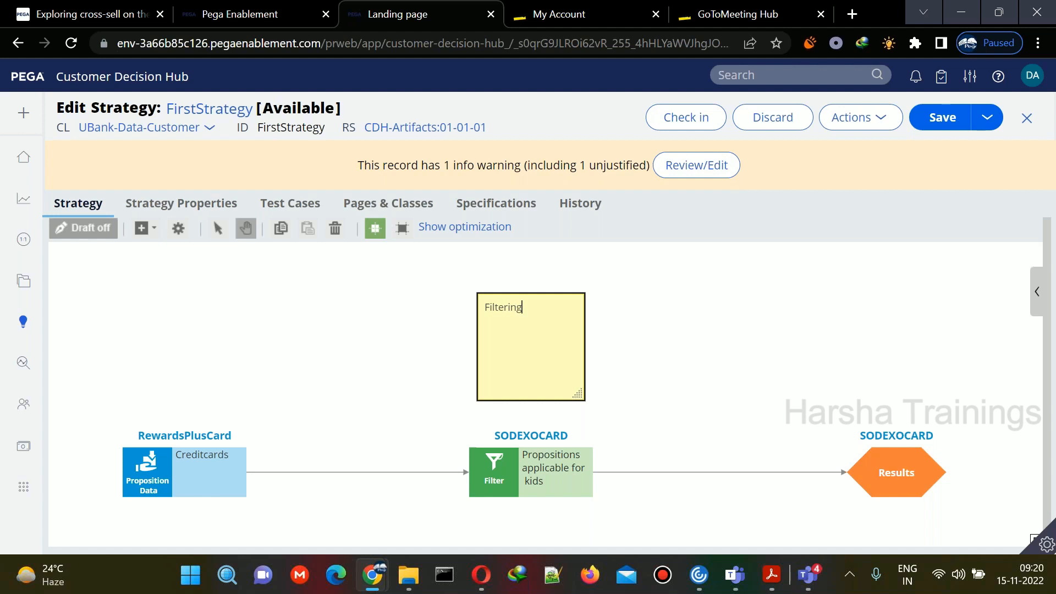
{"action": "type", "text": " offers aplicable only for kids."}
{"action": "left_click", "coordinate": [638, 352]}
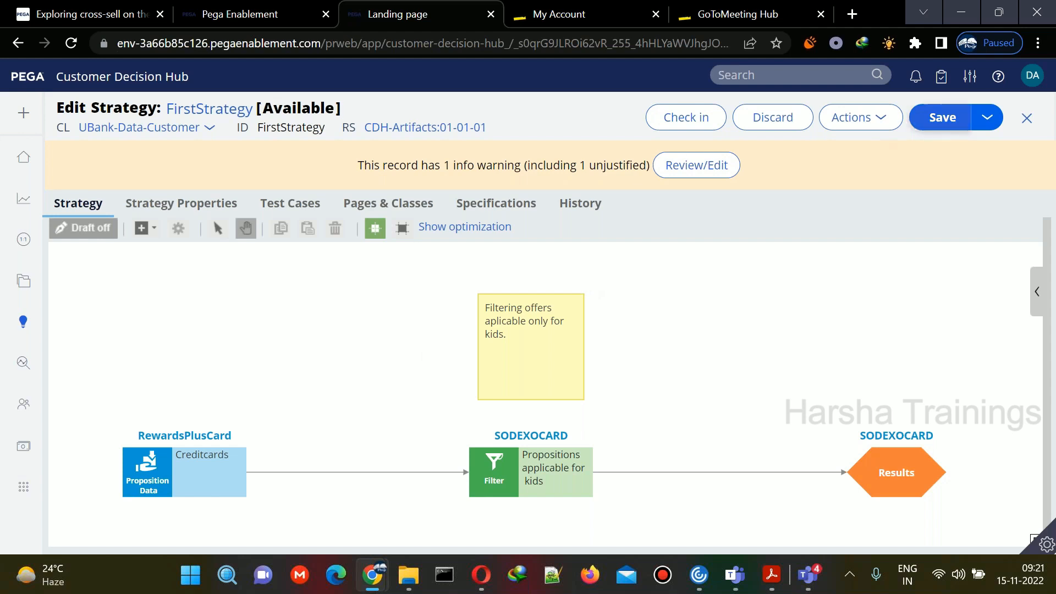
{"action": "left_click", "coordinate": [942, 118]}
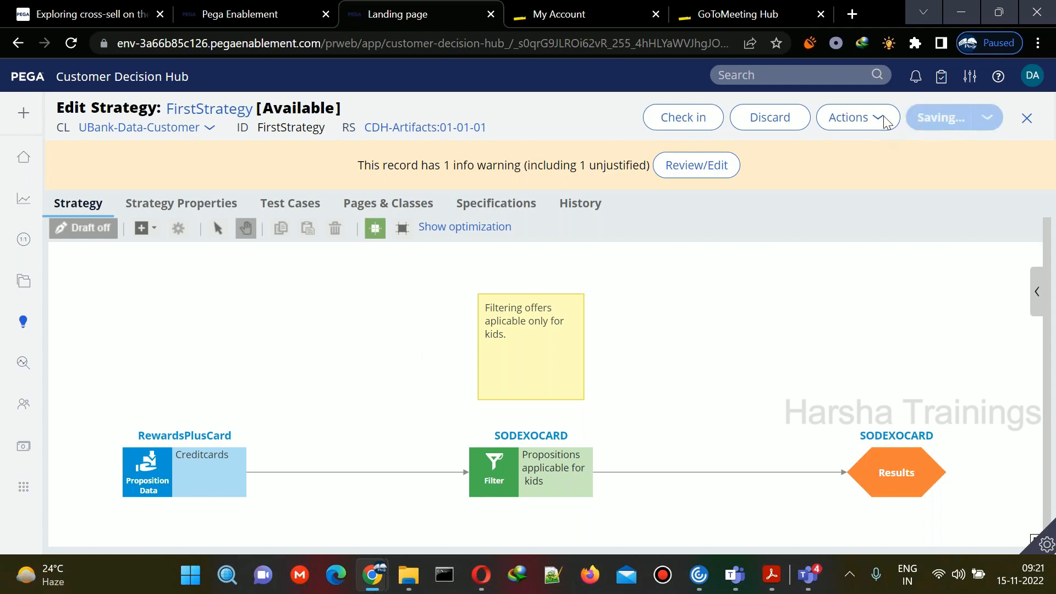
{"action": "right_click", "coordinate": [380, 343]}
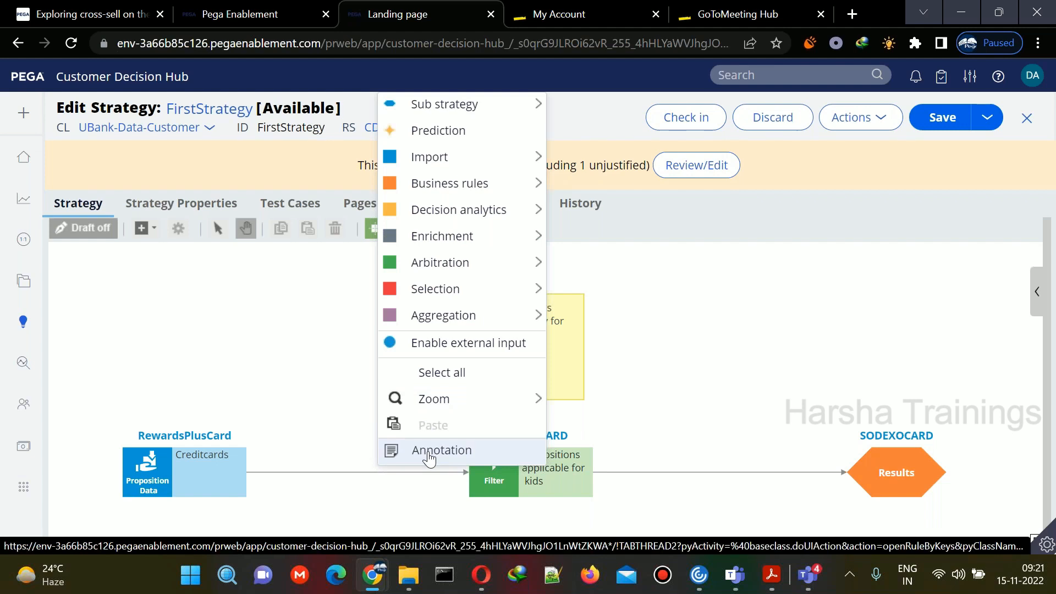
{"action": "left_click", "coordinate": [621, 412]}
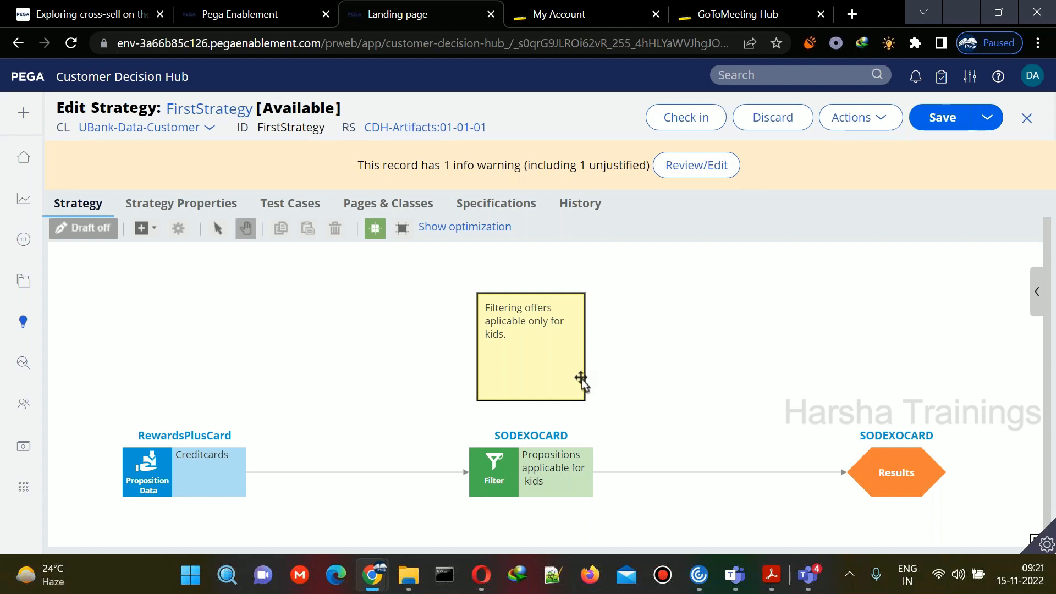
{"action": "left_click_drag", "start_coordinate": [618, 412], "coordinate": [613, 391]}
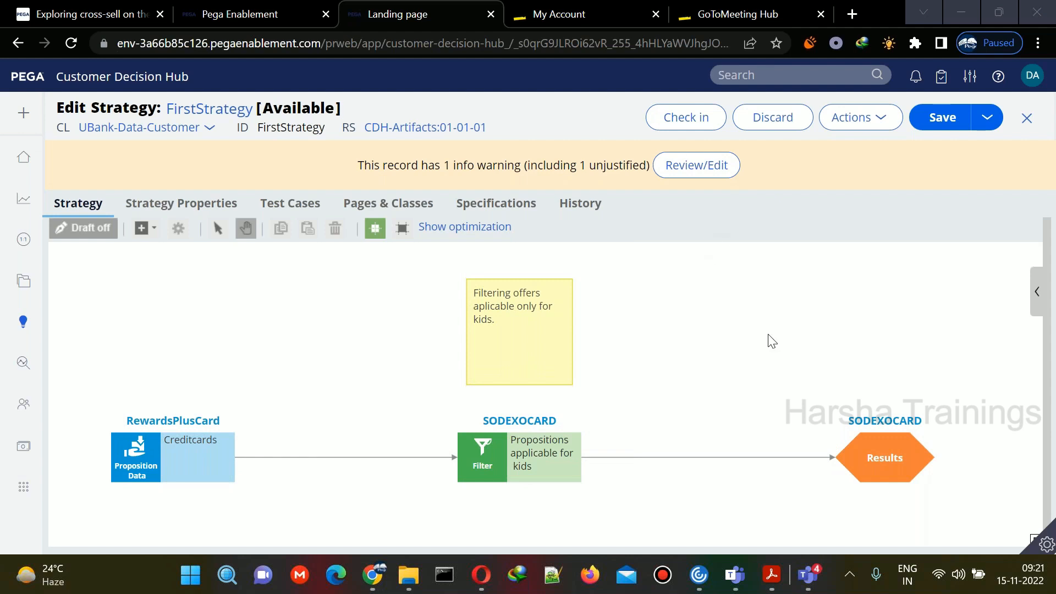
Step: Check in FirstStrategy with the check-in comment "a"
{"action": "left_click", "coordinate": [678, 122]}
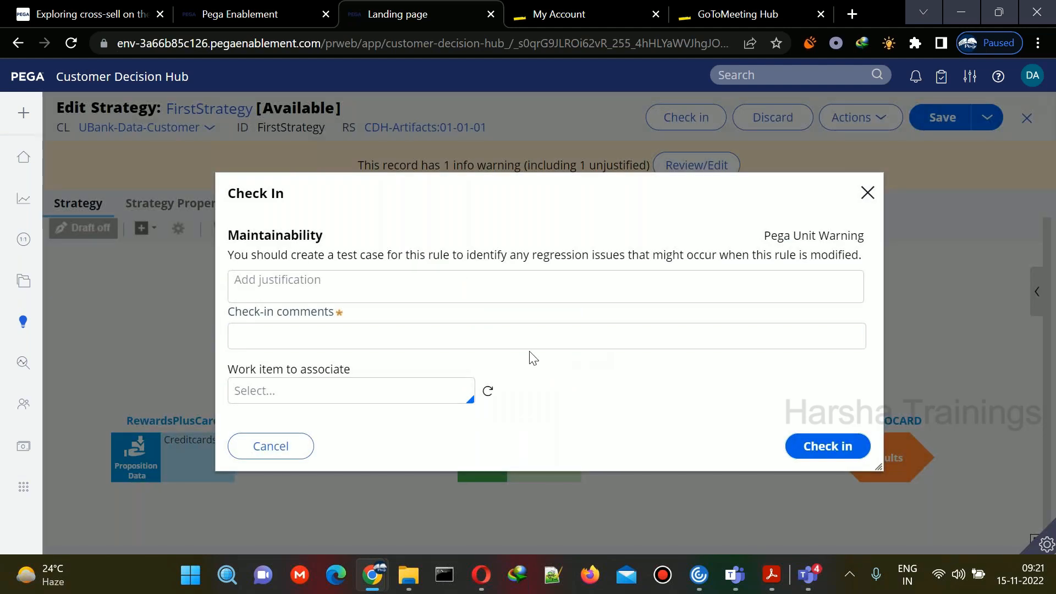
{"action": "type", "text": "a"}
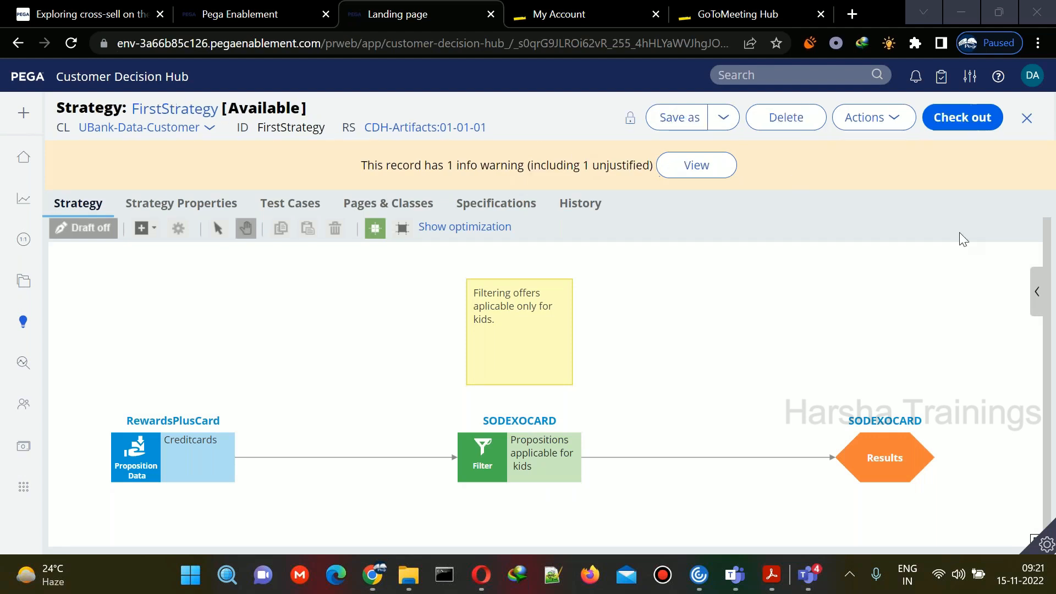
Step: Look at the single-case test run options of FirstStrategy and close them again
{"action": "left_click", "coordinate": [1037, 291]}
{"action": "left_click", "coordinate": [789, 421]}
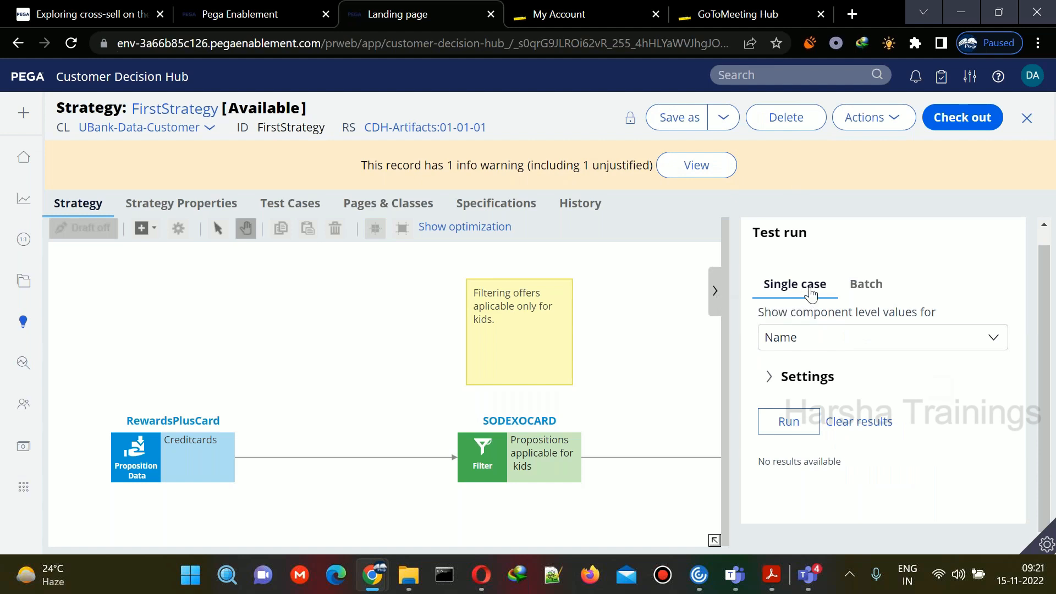
{"action": "left_click", "coordinate": [716, 291]}
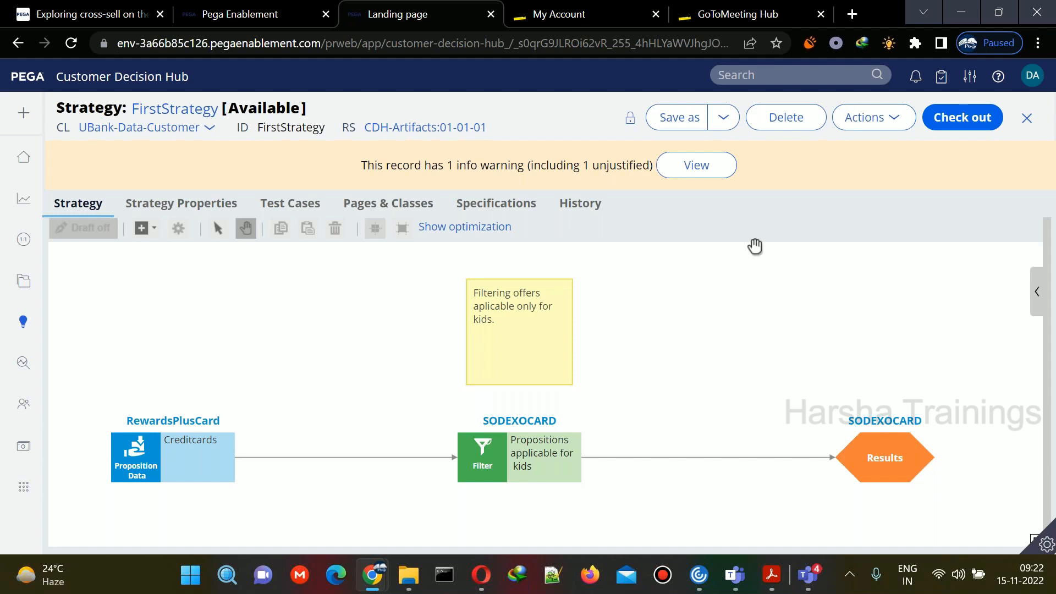
Step: Refresh the Strategies list and reopen FirstStrategy from it to review its annotation and component descriptions, closing it again without edits
{"action": "left_click", "coordinate": [1027, 119]}
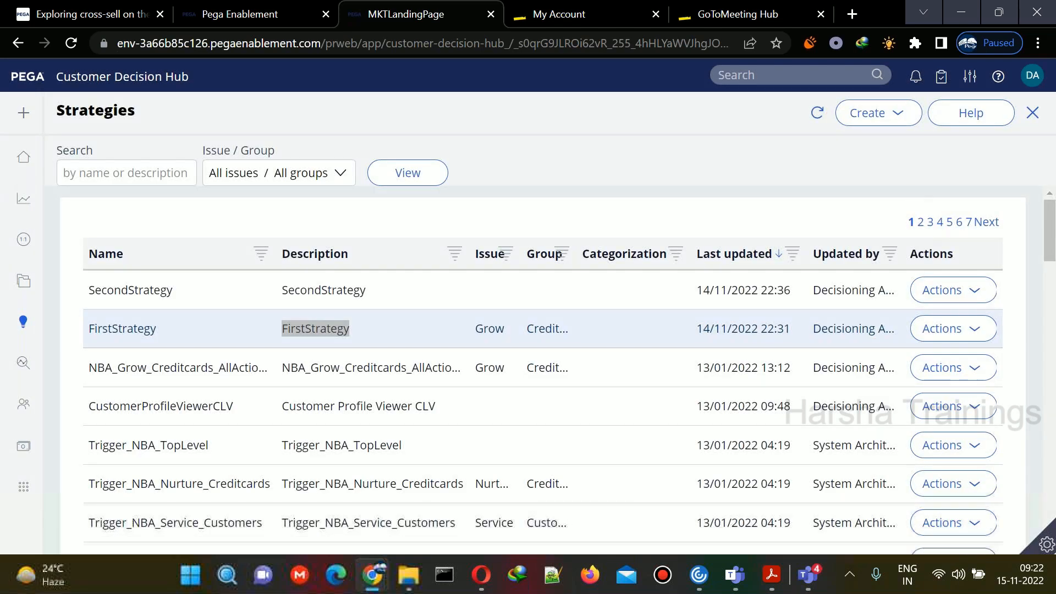
{"action": "left_click", "coordinate": [819, 114]}
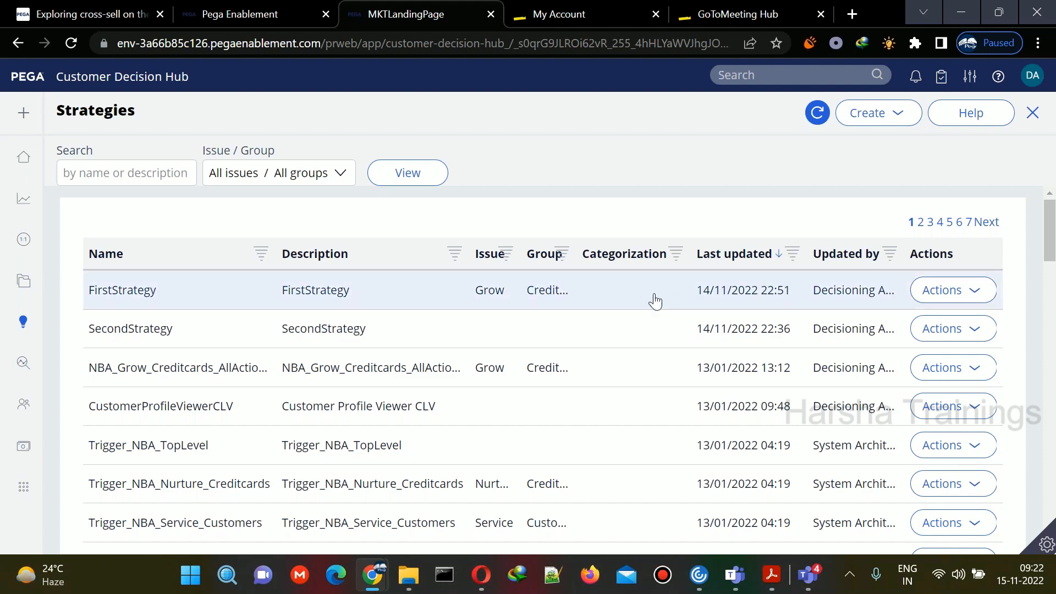
{"action": "left_click", "coordinate": [655, 300]}
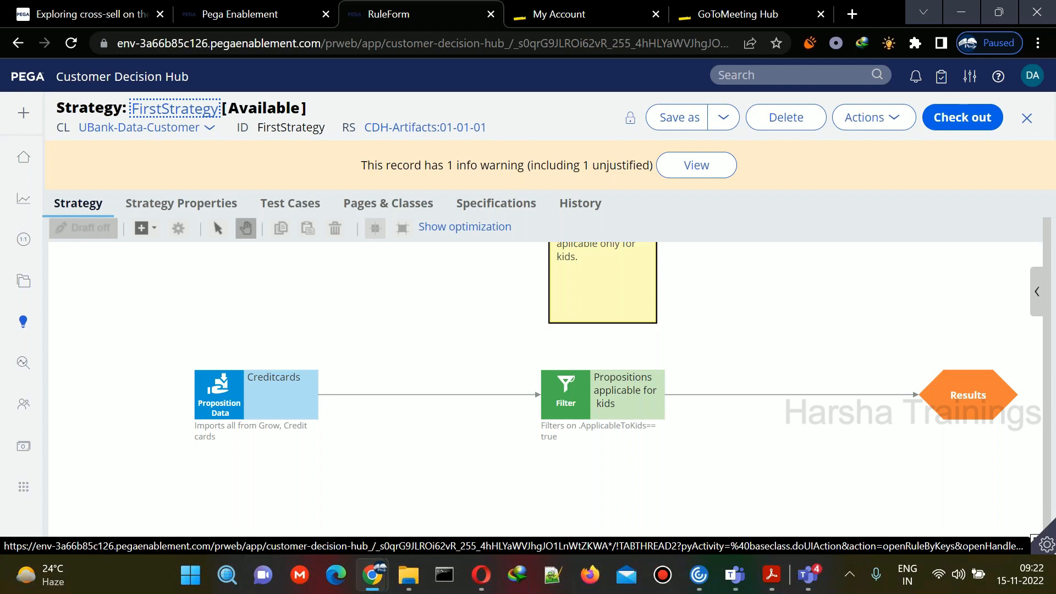
{"action": "left_click", "coordinate": [1027, 118]}
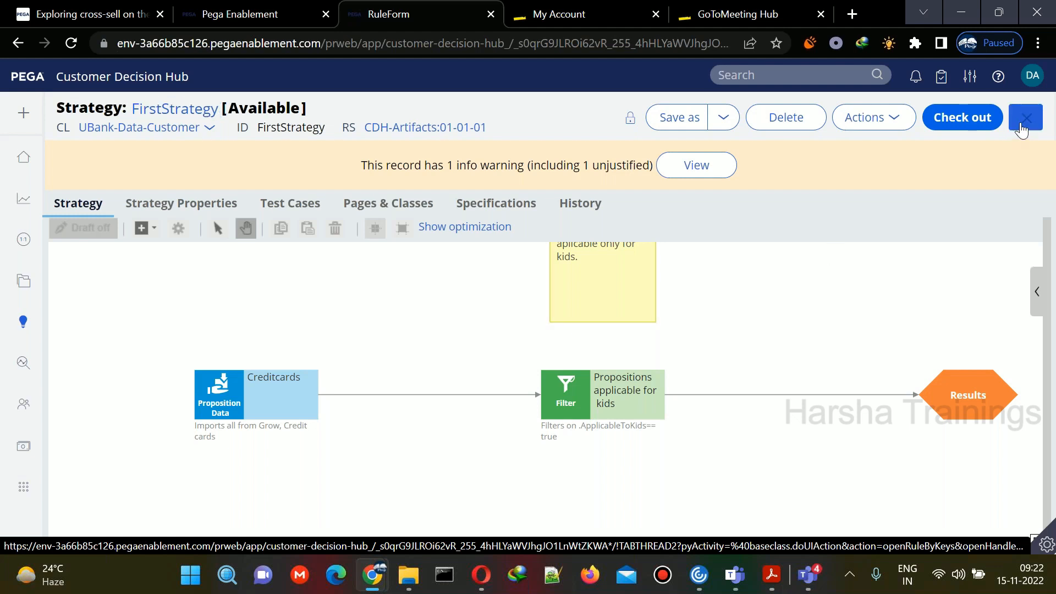